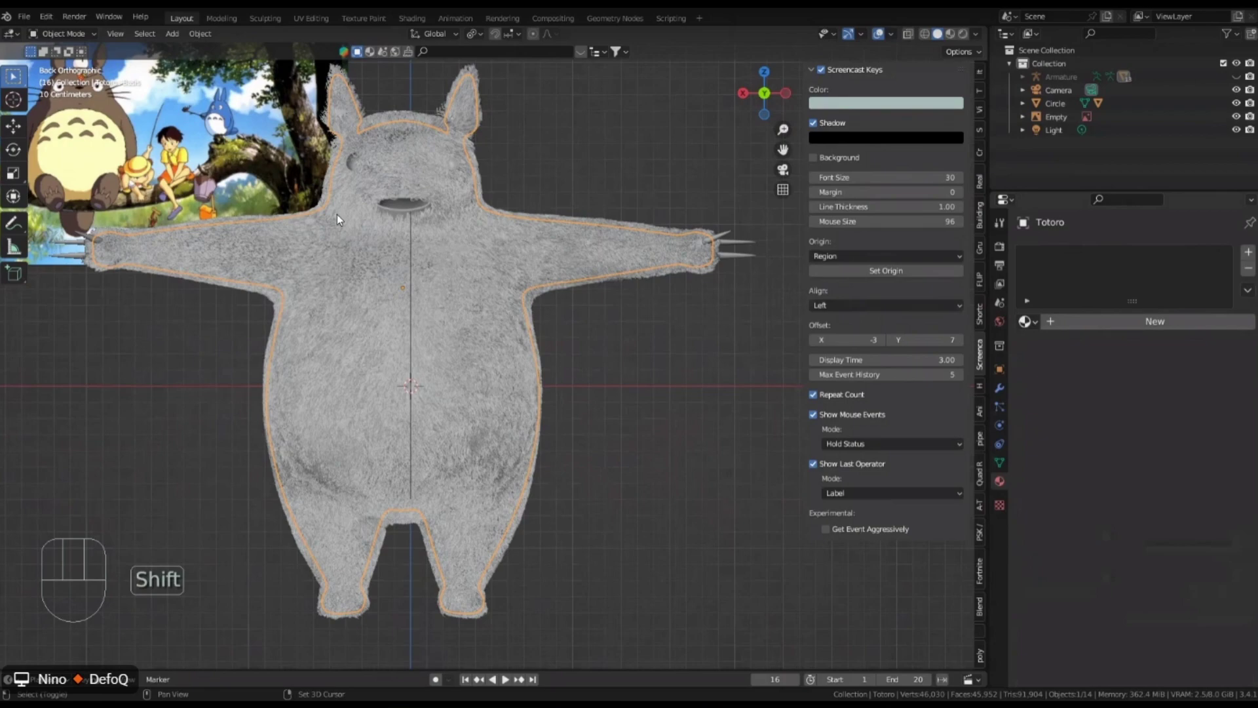
{"action": "scroll", "coordinate": [183, 188], "scroll_direction": "up", "scroll_amount": 3}
{"action": "scroll", "coordinate": [183, 189], "scroll_direction": "up", "scroll_amount": 1}
{"action": "middle_click_drag", "start_coordinate": [183, 188], "coordinate": [277, 208], "text": "shift"}
{"action": "scroll", "coordinate": [304, 196], "scroll_direction": "up", "scroll_amount": 1}
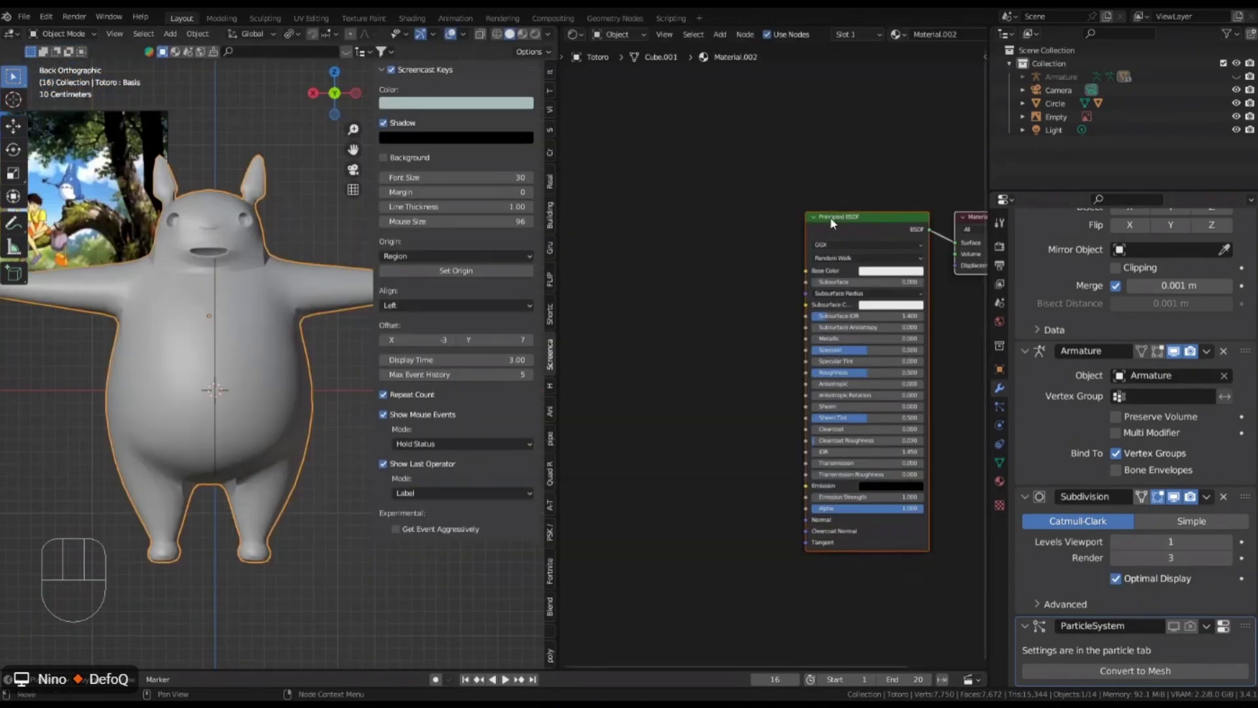
Add an image texture with mapping to the Principled BSDF and configure its Totoro Pattern image as 2048 × 2048 px with a dark colour
{"action": "key", "text": "ctrl+t"}
{"action": "middle_click_drag", "start_coordinate": [823, 221], "coordinate": [842, 228]}
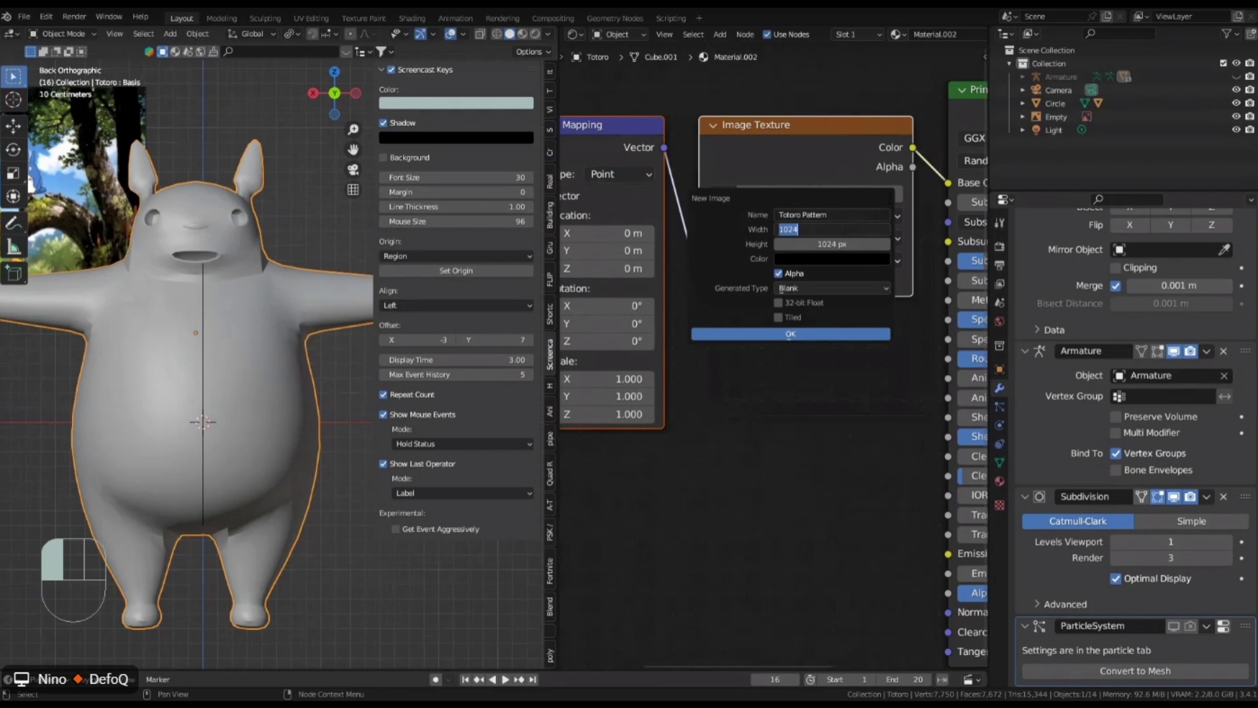
{"action": "type", "text": "2048"}
{"action": "key", "text": "Return"}
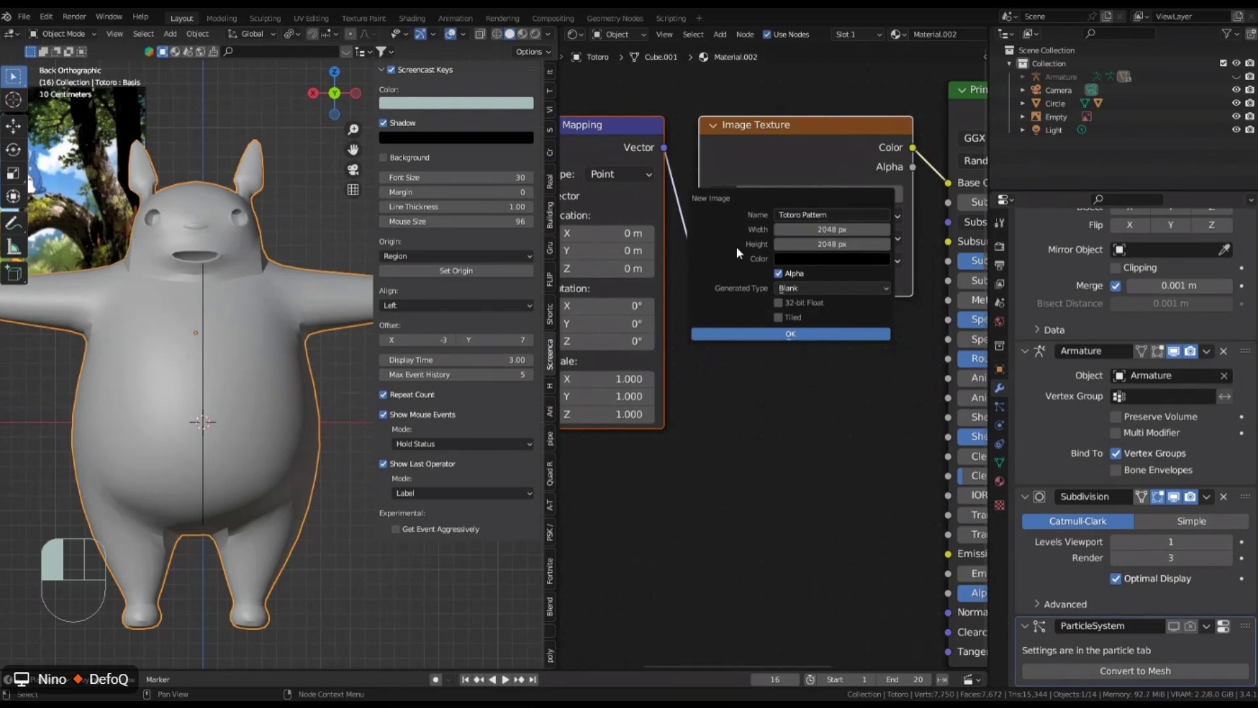
{"action": "left_click", "coordinate": [808, 258]}
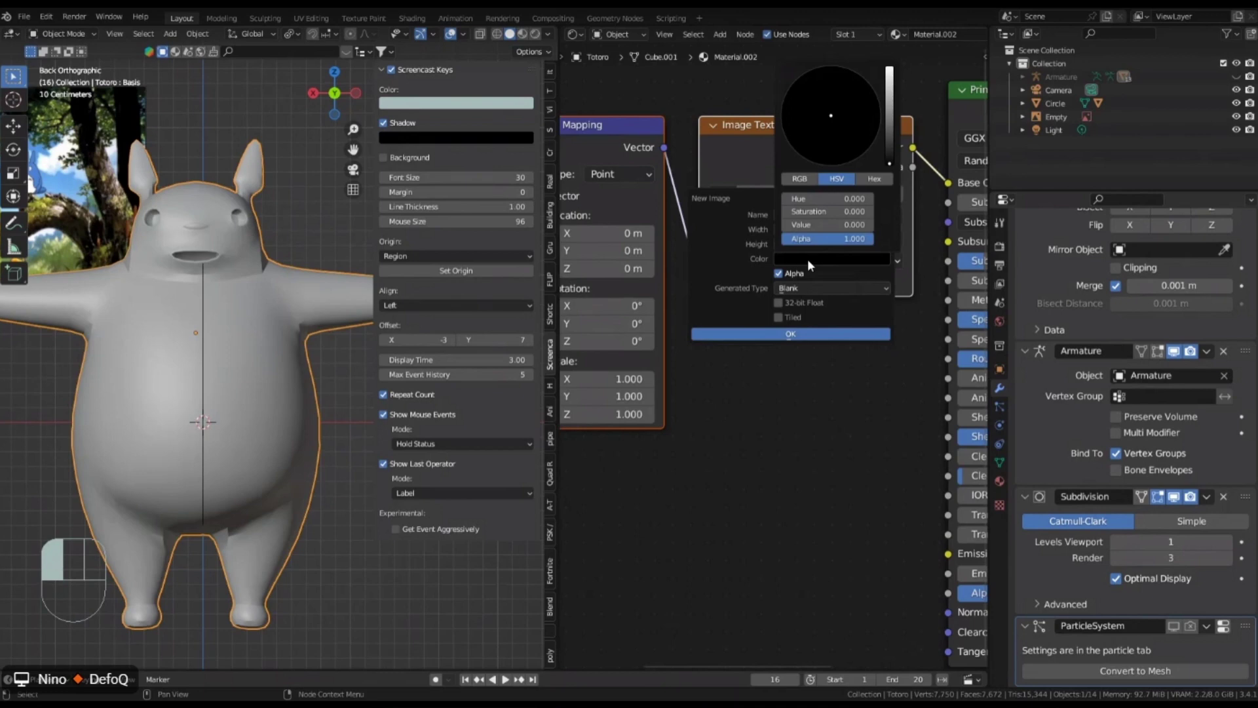
{"action": "left_click", "coordinate": [891, 147]}
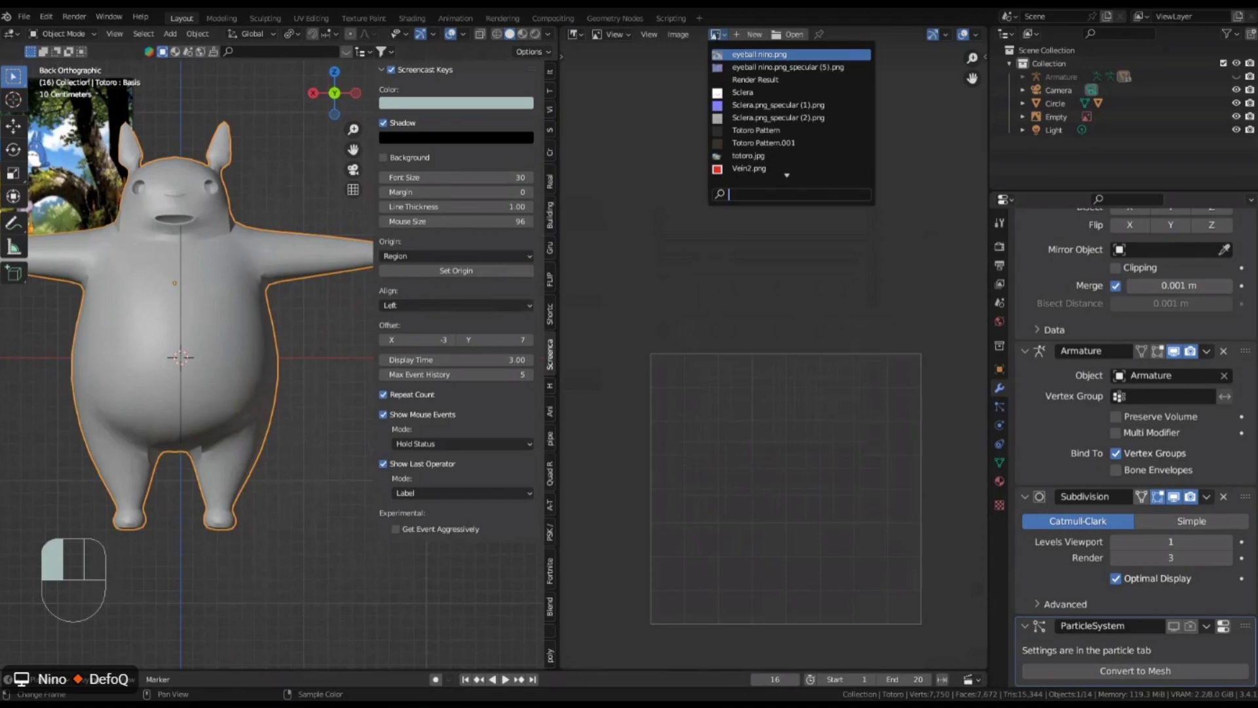
Find the Totoro pattern image in the image editor's list of images
{"action": "type", "text": "t"}
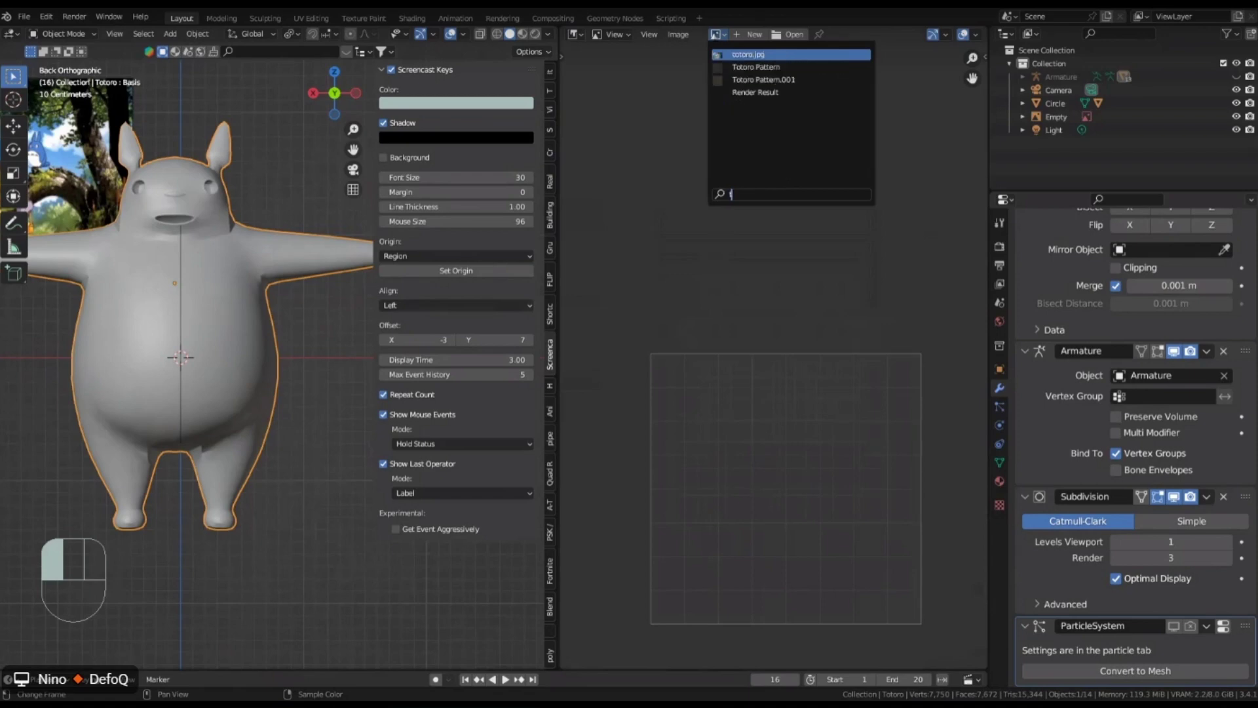
{"action": "type", "text": "oror"}
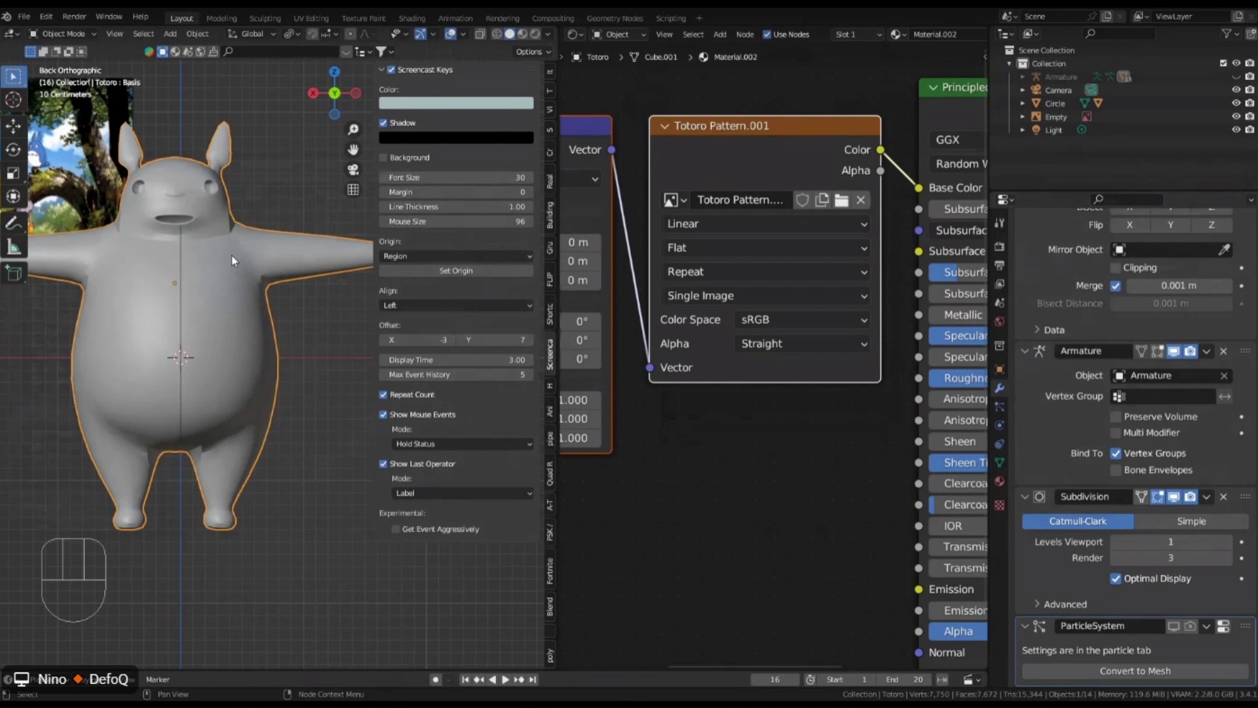
Switch the Totoro body to Texture Paint mode and widen the 3D viewport
{"action": "key", "text": "ctrl+Tab"}
{"action": "left_click_drag", "start_coordinate": [559, 83], "coordinate": [683, 83]}
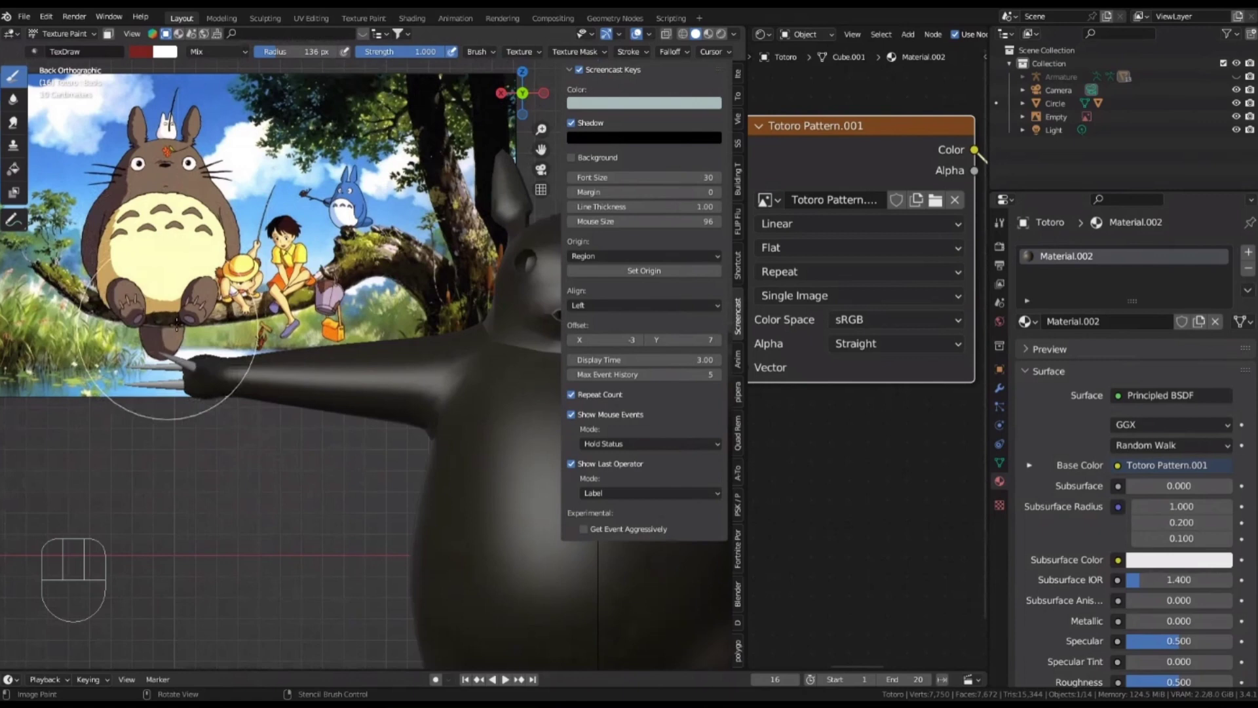
Sample the cream belly colour from the Totoro reference picture as the paint brush colour
{"action": "scroll", "coordinate": [297, 246], "scroll_direction": "down", "scroll_amount": 3}
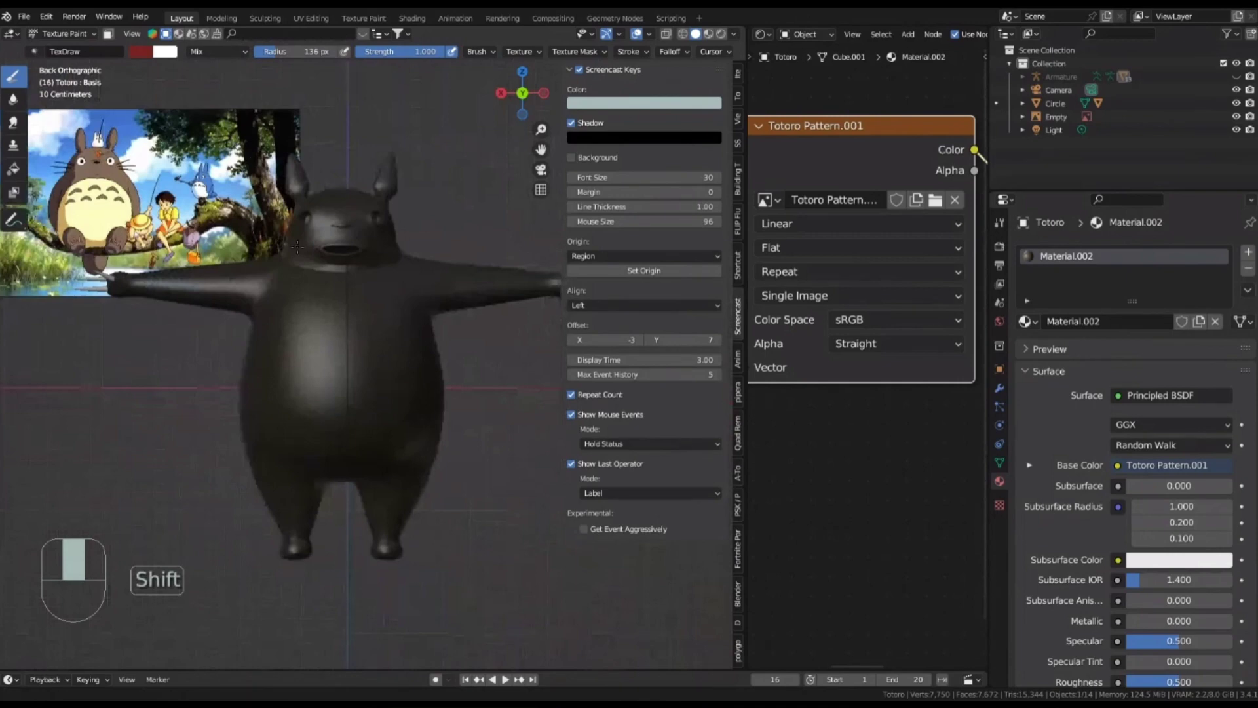
{"action": "scroll", "coordinate": [339, 282], "scroll_direction": "up", "scroll_amount": 2}
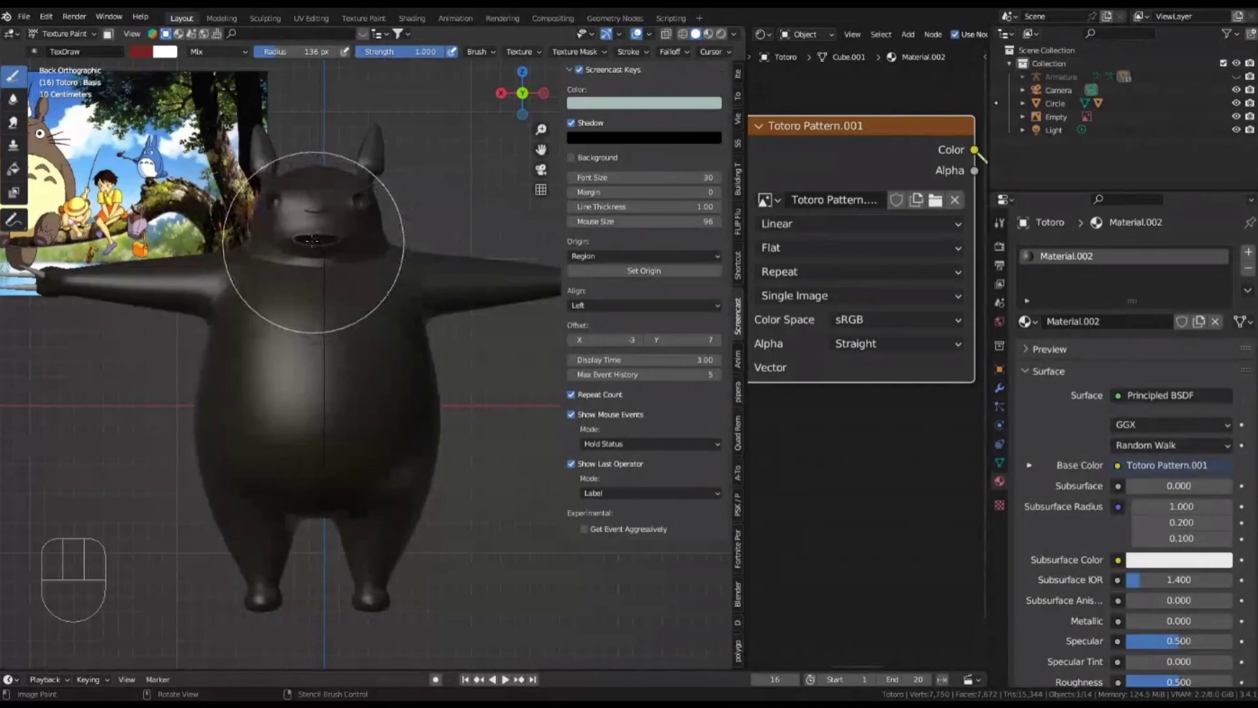
{"action": "scroll", "coordinate": [313, 241], "scroll_direction": "down", "scroll_amount": 2}
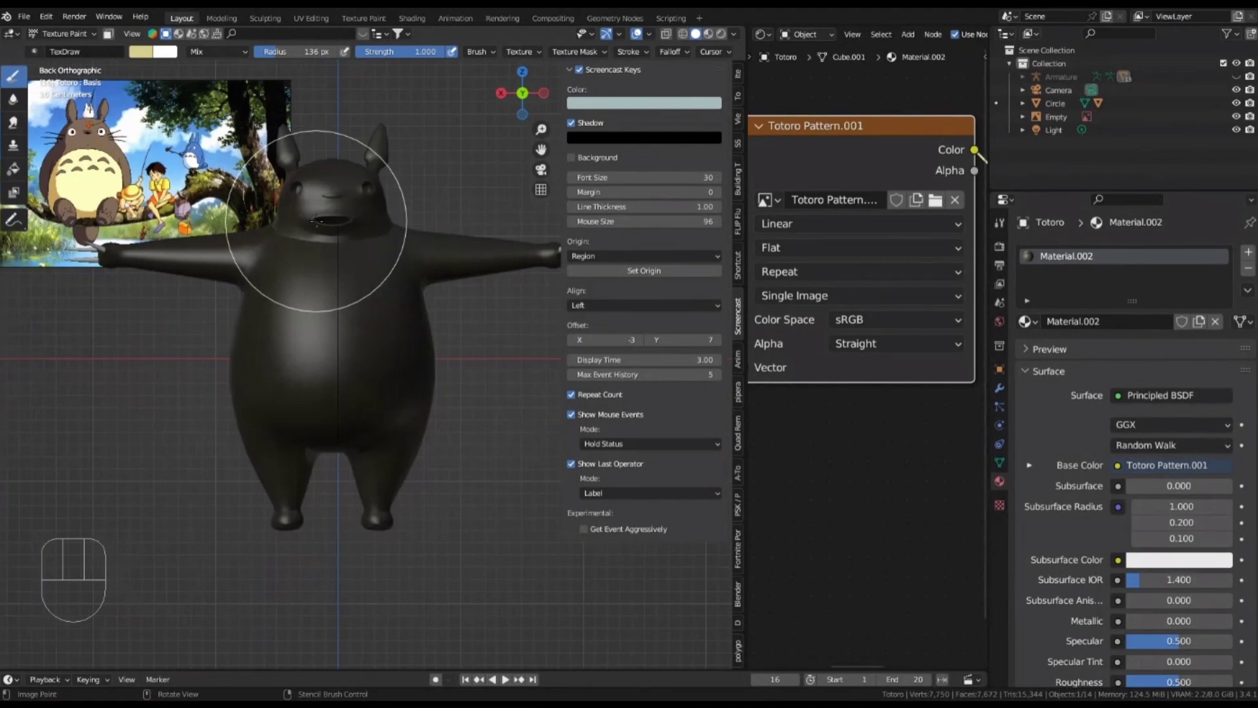
{"action": "scroll", "coordinate": [316, 221], "scroll_direction": "up", "scroll_amount": 1}
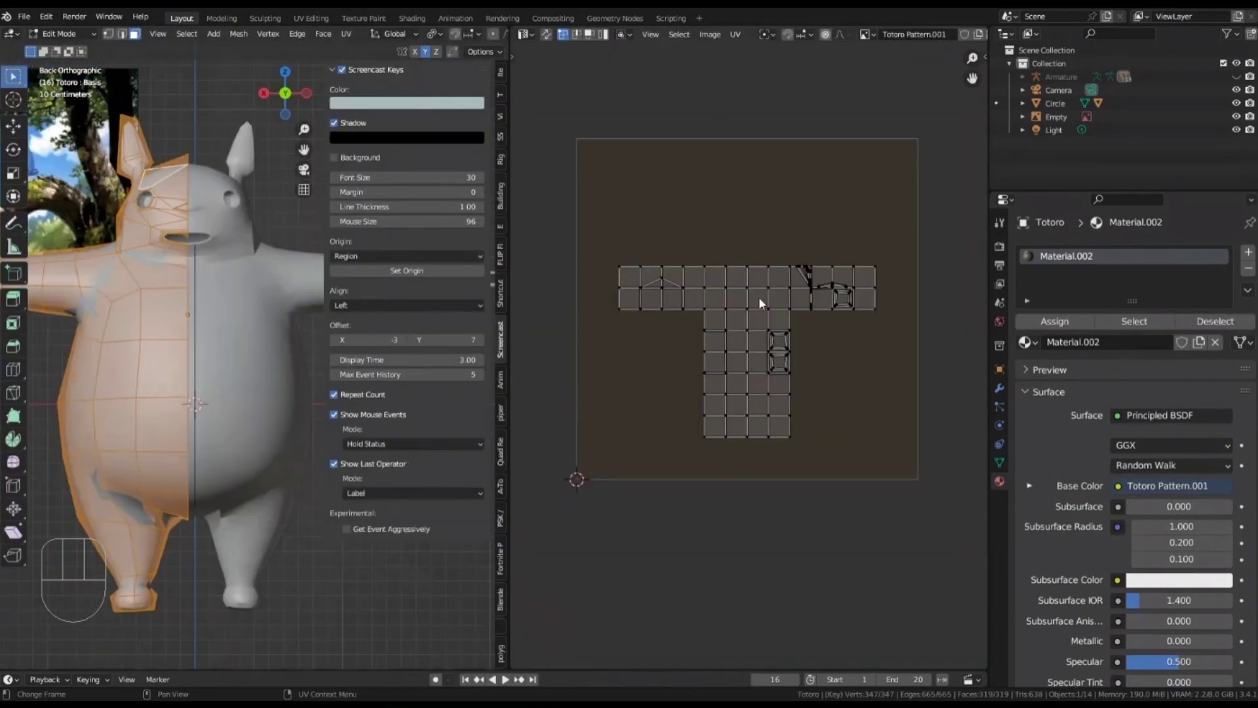
Resize the texture paint brush to a radius of about 93 px
{"action": "scroll", "coordinate": [760, 302], "scroll_direction": "up", "scroll_amount": 1}
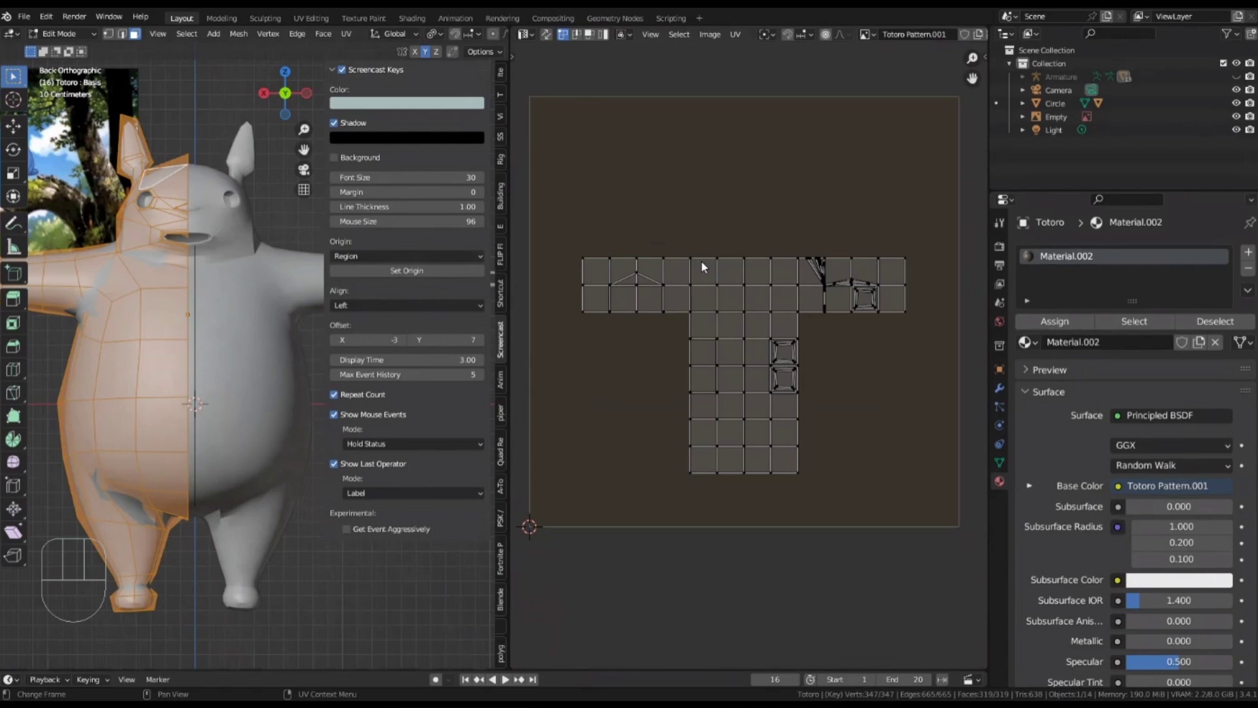
{"action": "key", "text": "f"}
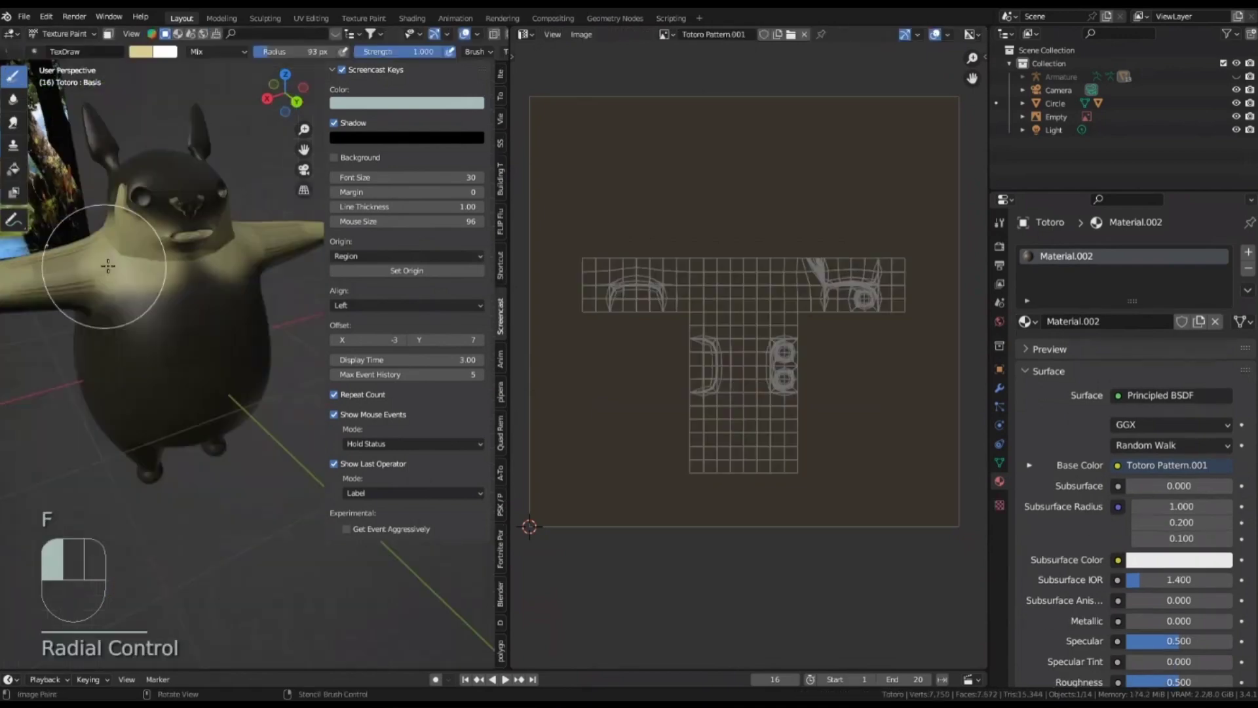
{"action": "left_click", "coordinate": [108, 265]}
{"action": "mouse_move", "coordinate": [108, 265]}
{"action": "middle_mouse_down"}
{"action": "mouse_move", "coordinate": [139, 275]}
{"action": "mouse_move", "coordinate": [119, 254]}
{"action": "middle_mouse_up"}
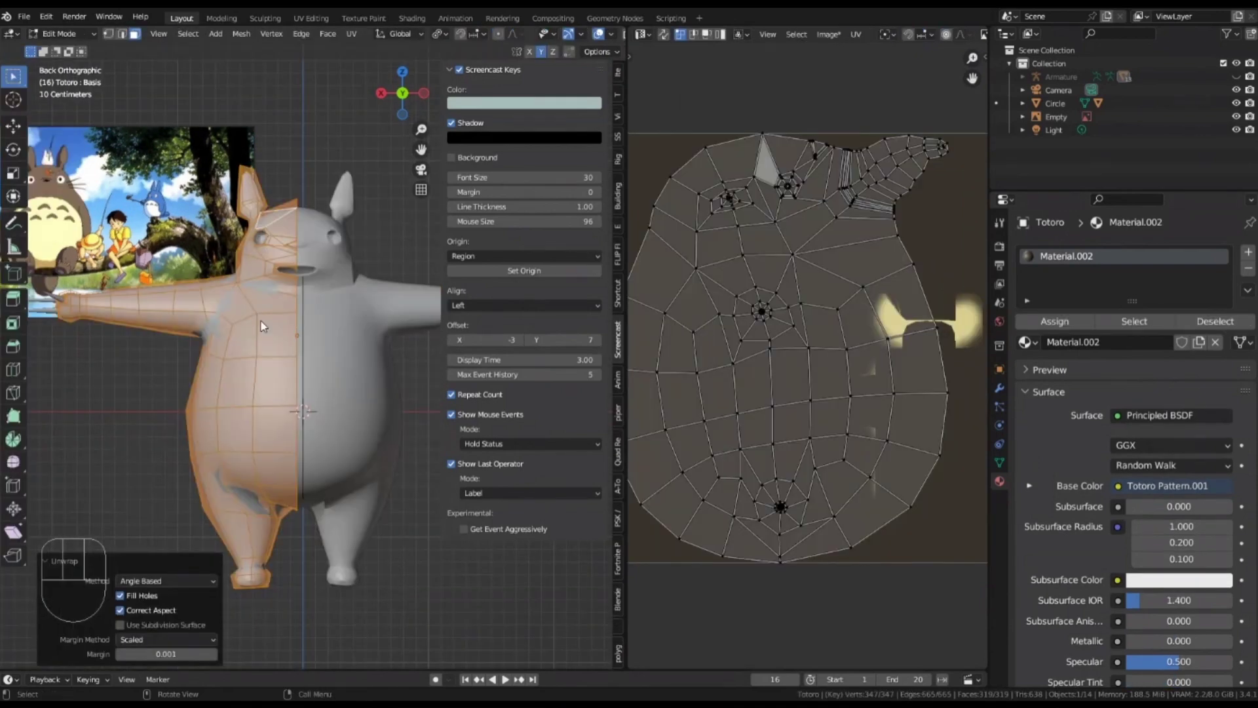
Examine how the arm, hand and claw faces are laid out in the body's UV map
{"action": "middle_click_drag", "start_coordinate": [260, 326], "coordinate": [336, 274]}
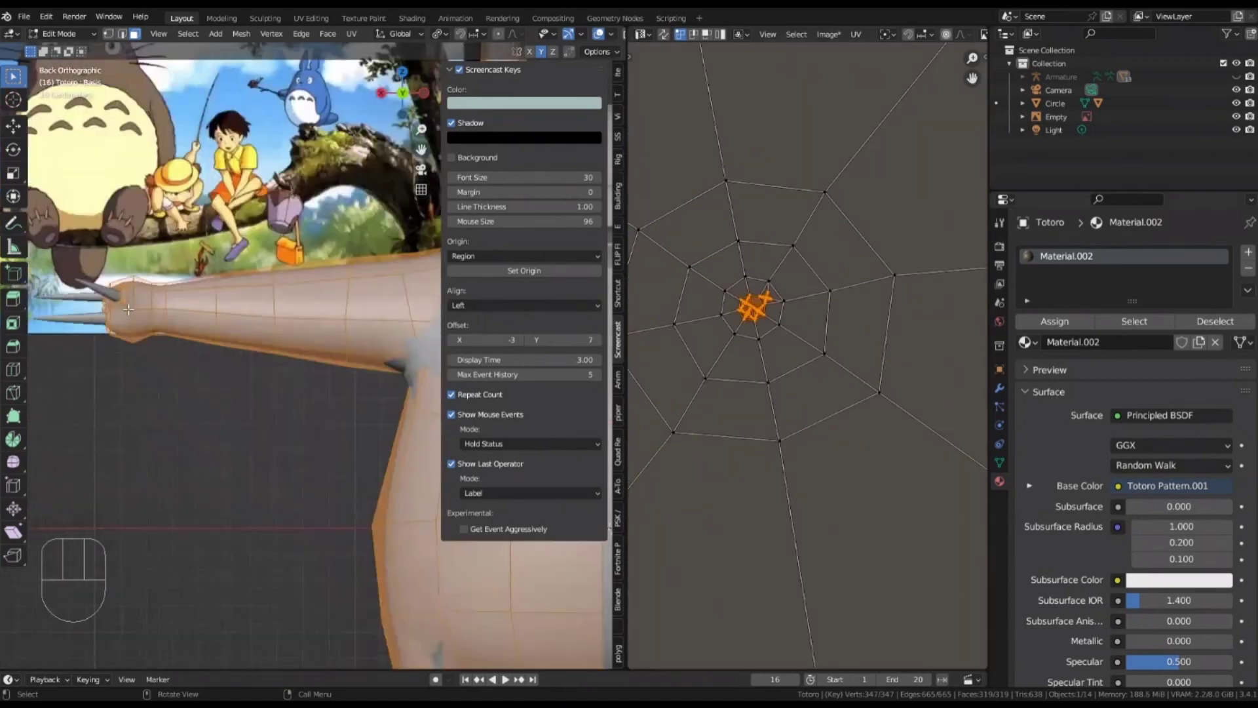
{"action": "scroll", "coordinate": [252, 311], "scroll_direction": "down", "scroll_amount": 5}
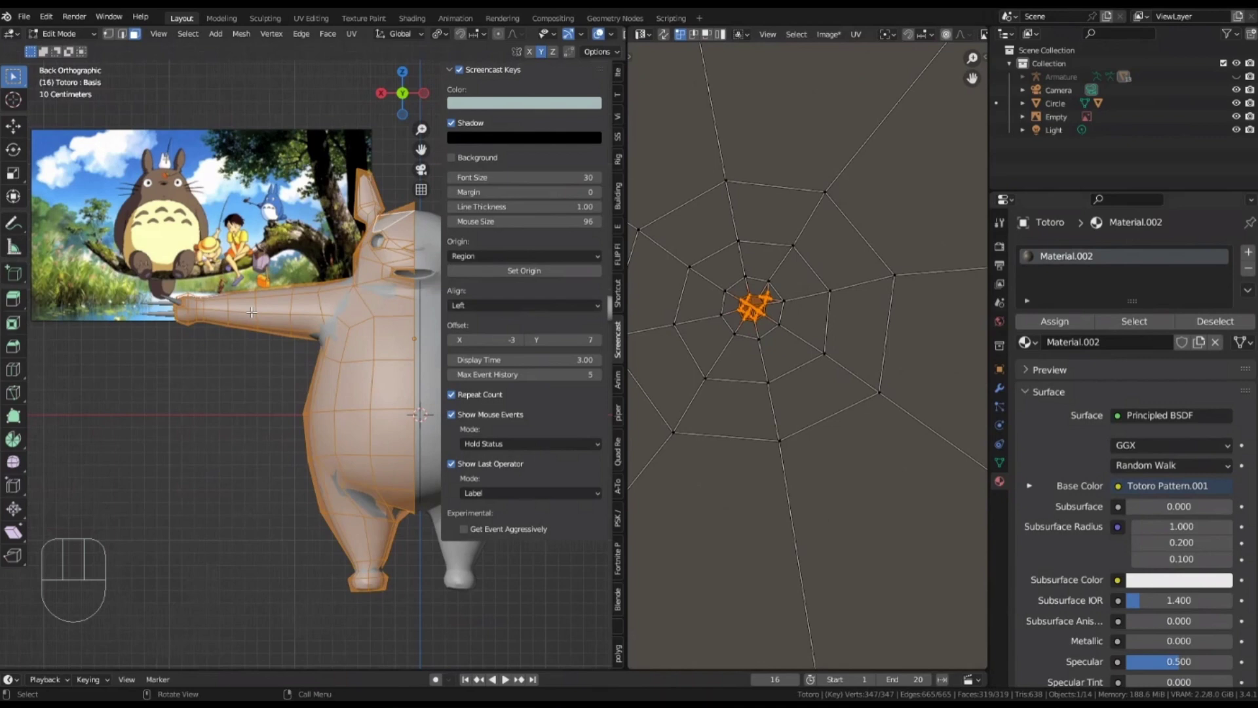
{"action": "scroll", "coordinate": [251, 312], "scroll_direction": "up", "scroll_amount": 2}
{"action": "left_click", "coordinate": [766, 211]}
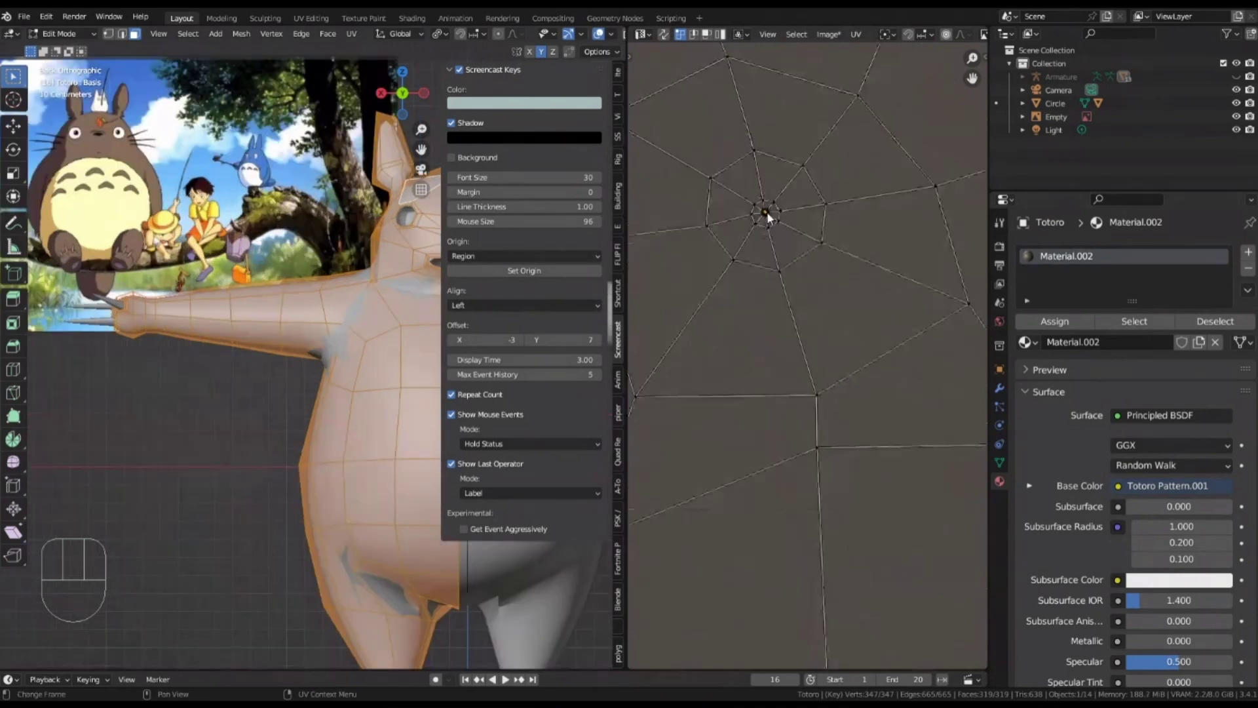
{"action": "scroll", "coordinate": [767, 211], "scroll_direction": "down", "scroll_amount": 5}
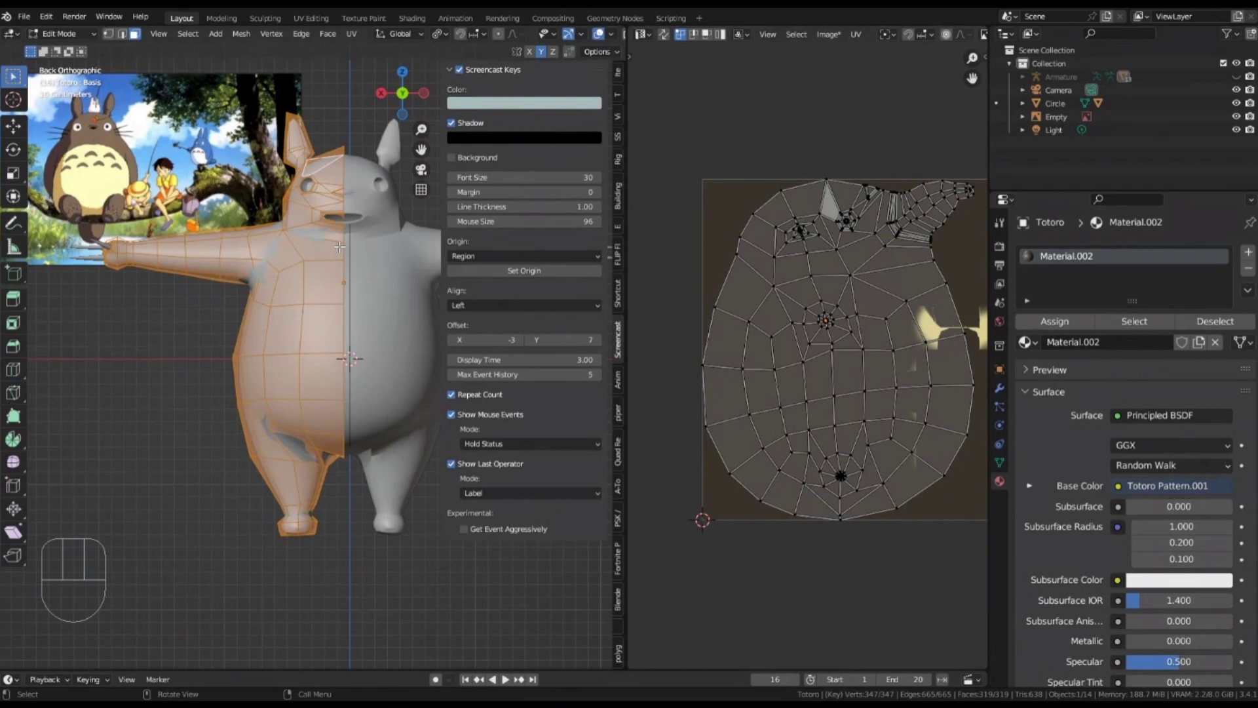
Mark a seam on the edge loop around the shoulder and unwrap the whole body mesh
{"action": "middle_click_drag", "start_coordinate": [339, 246], "coordinate": [319, 234]}
{"action": "left_click", "coordinate": [318, 234]}
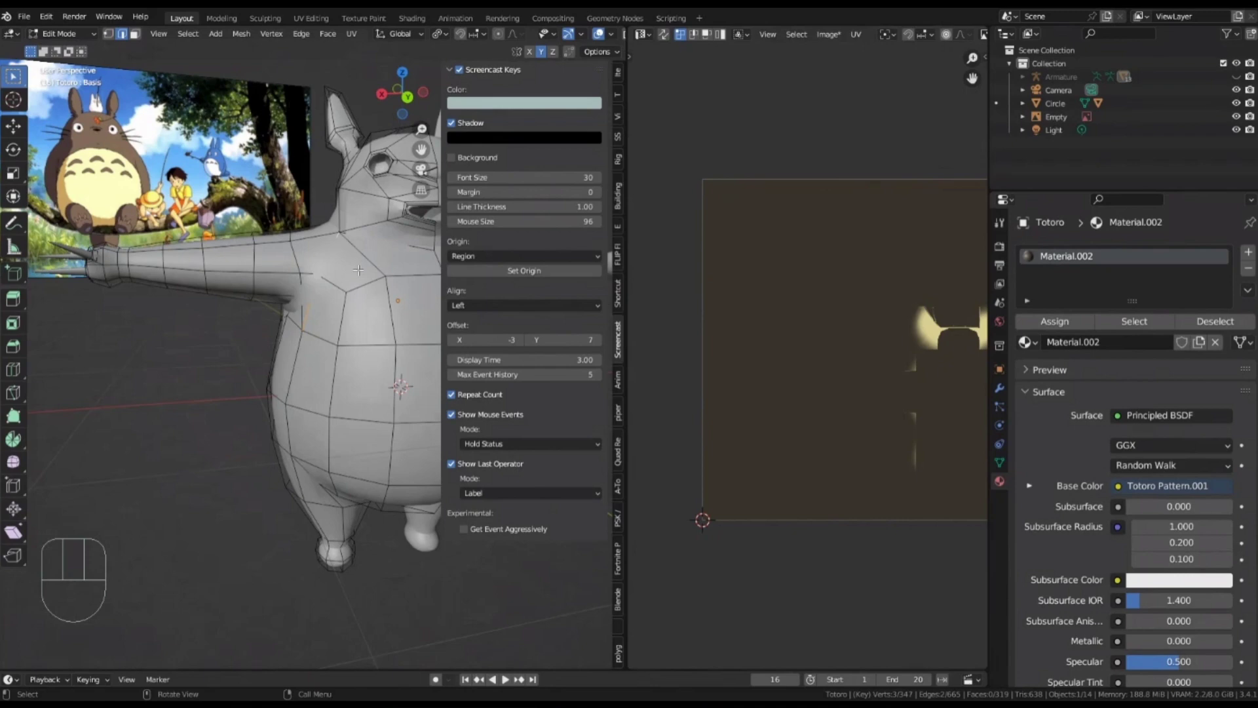
{"action": "left_click", "coordinate": [338, 215]}
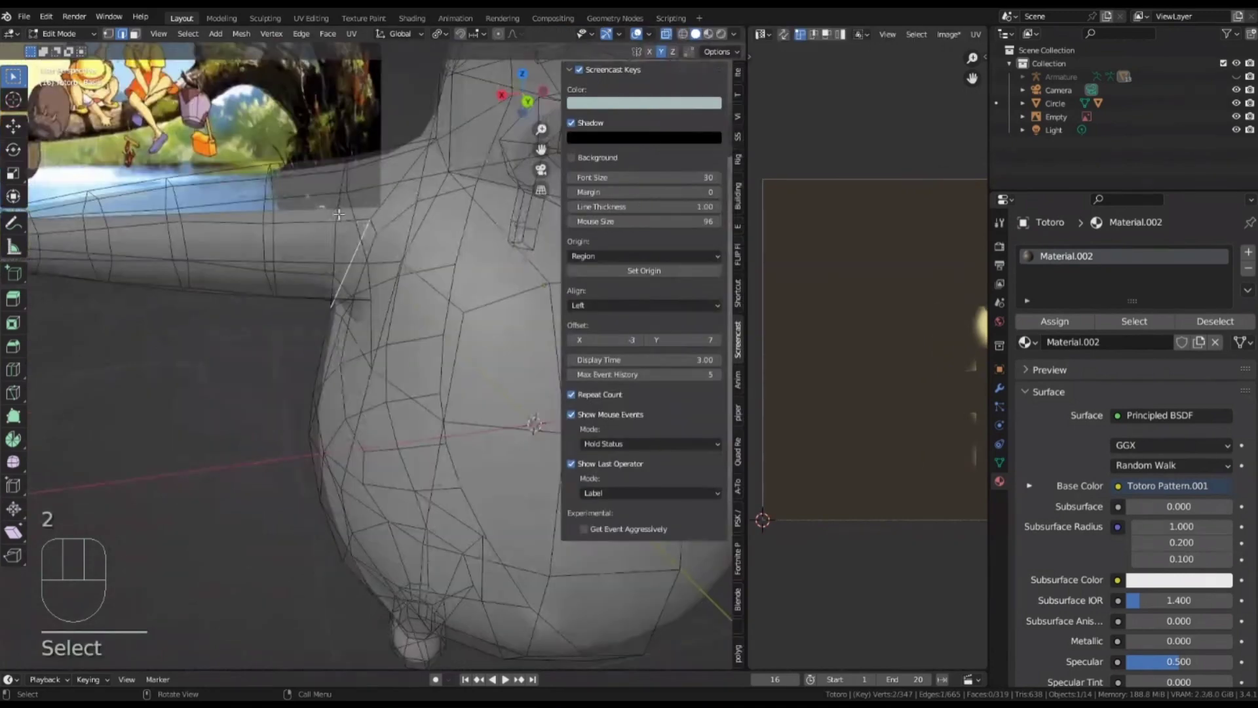
{"action": "left_click", "coordinate": [338, 215], "text": "alt"}
{"action": "mouse_move", "coordinate": [338, 215]}
{"action": "middle_mouse_down", "text": "alt"}
{"action": "mouse_move", "coordinate": [382, 206]}
{"action": "mouse_move", "coordinate": [331, 217]}
{"action": "middle_mouse_up", "text": "alt"}
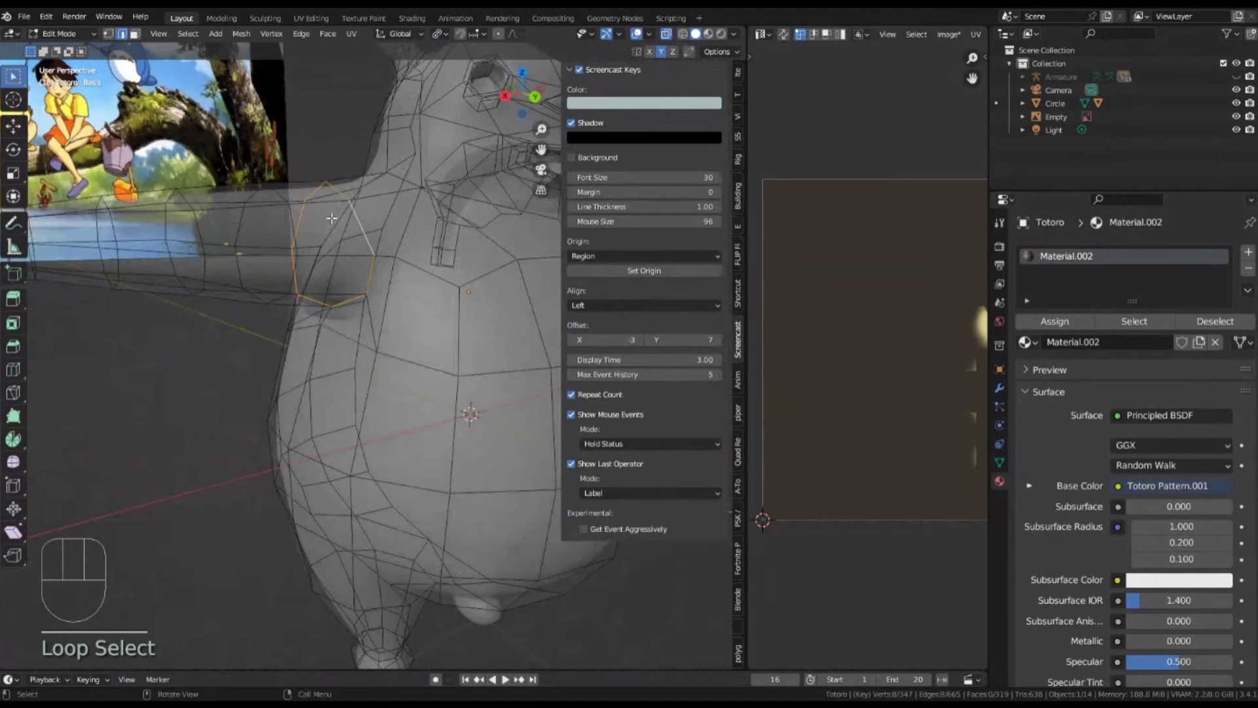
{"action": "key", "text": "a"}
{"action": "key", "text": "u"}
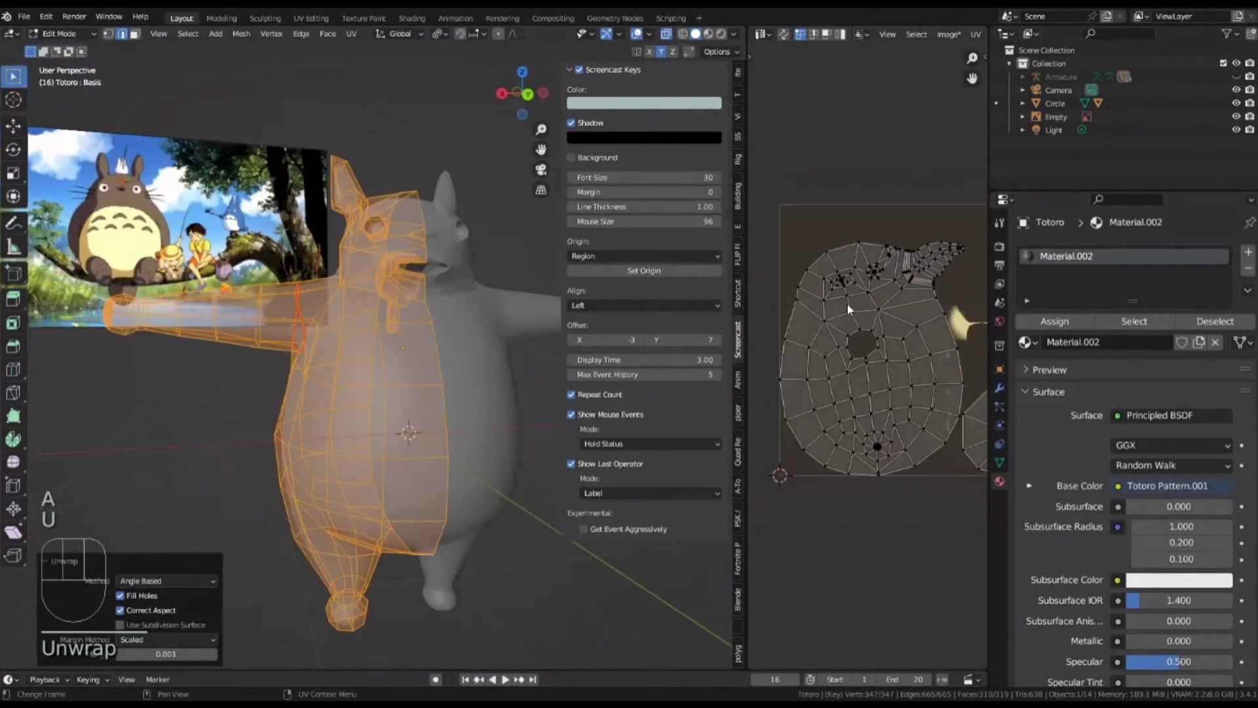
{"action": "scroll", "coordinate": [839, 275], "scroll_direction": "down", "scroll_amount": 2}
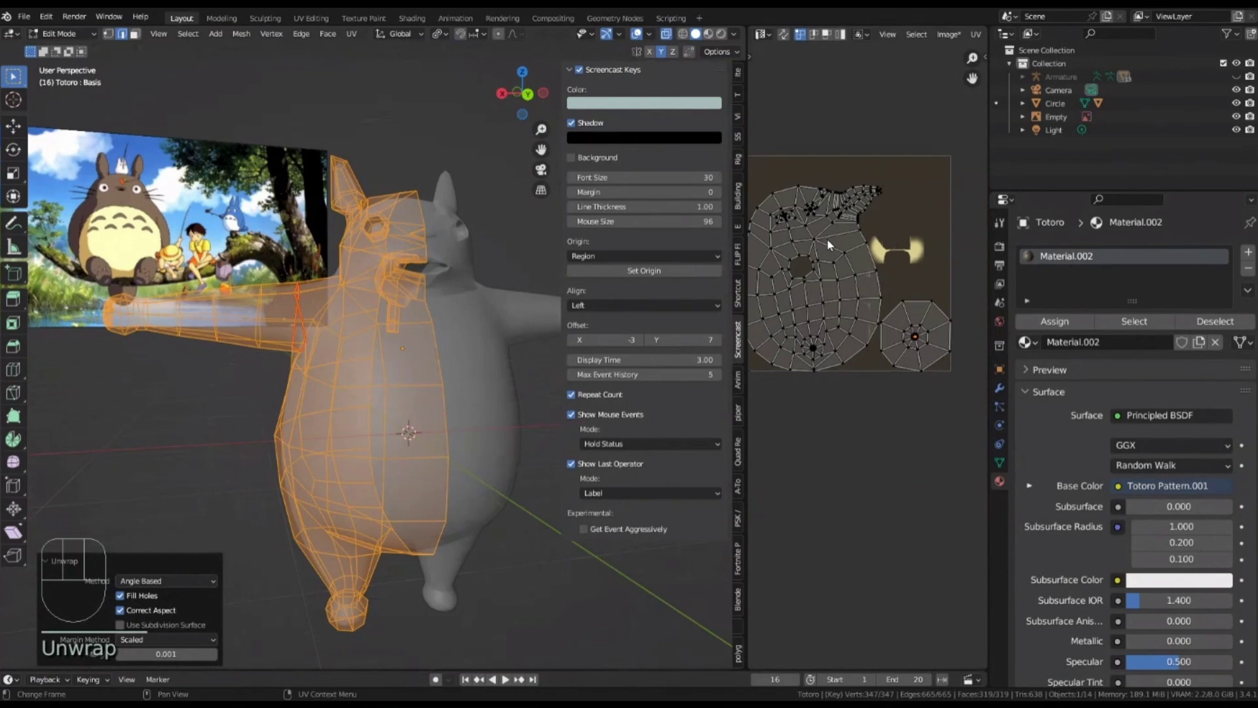
{"action": "scroll", "coordinate": [828, 245], "scroll_direction": "up", "scroll_amount": 1}
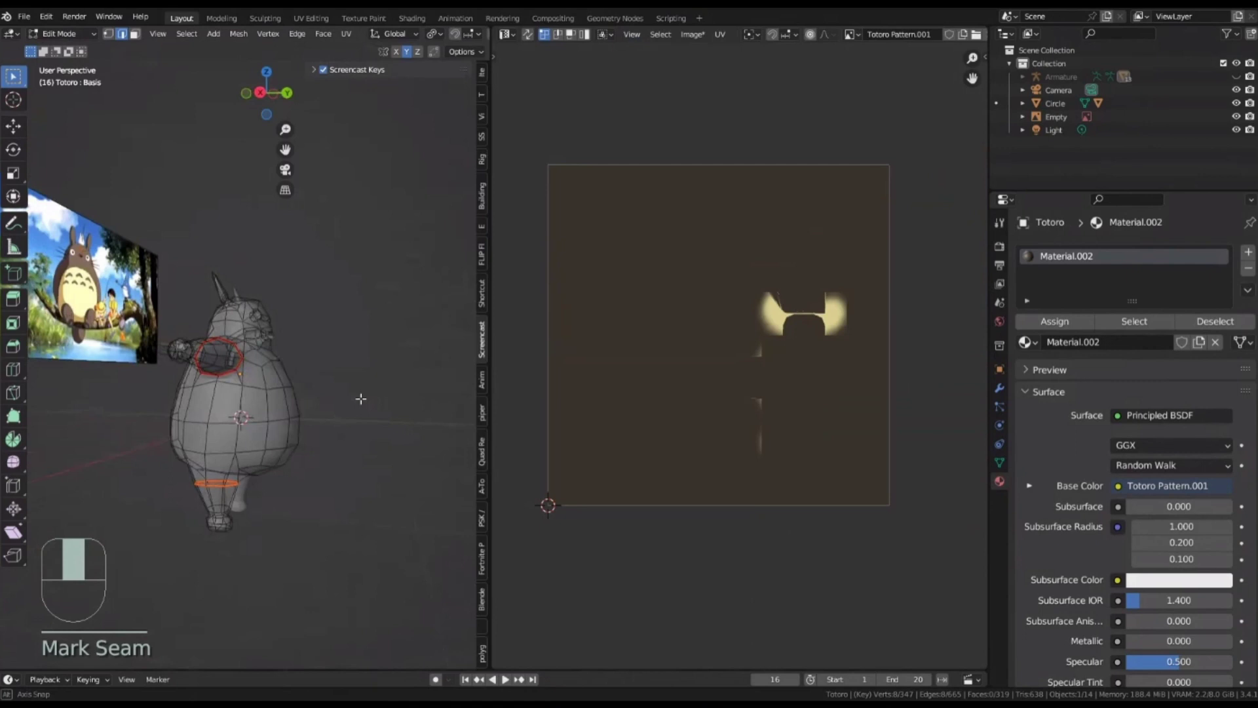
Mark a lengthwise seam along the arm from the shoulder seam to the hand
{"action": "middle_click_drag", "start_coordinate": [360, 399], "coordinate": [222, 389]}
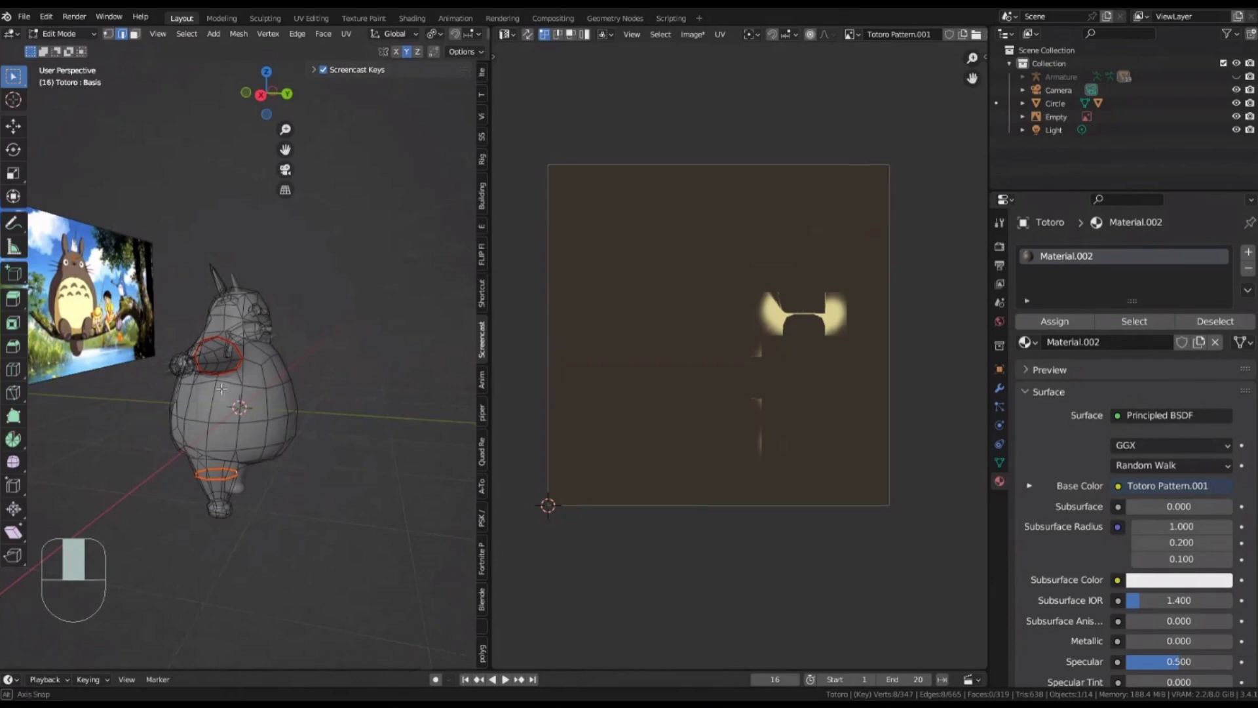
{"action": "middle_click_drag", "start_coordinate": [222, 388], "coordinate": [277, 351]}
{"action": "scroll", "coordinate": [278, 351], "scroll_direction": "up", "scroll_amount": 5}
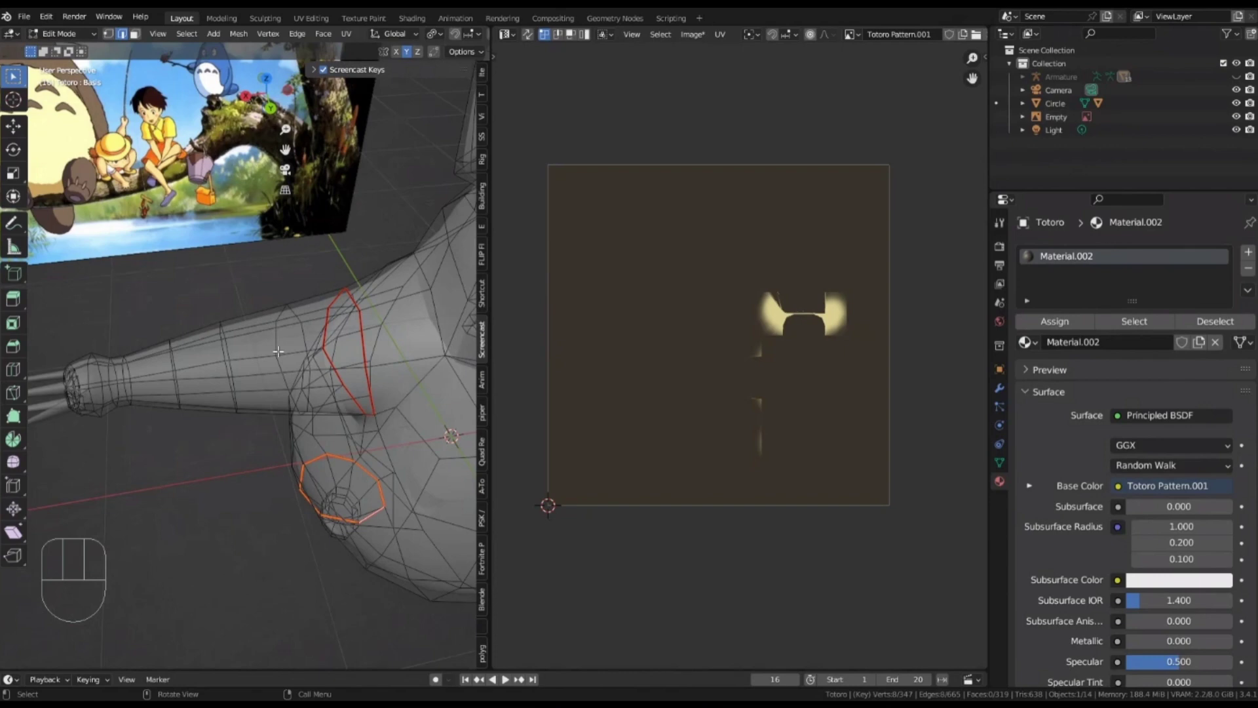
{"action": "middle_click_drag", "start_coordinate": [278, 351], "coordinate": [264, 337]}
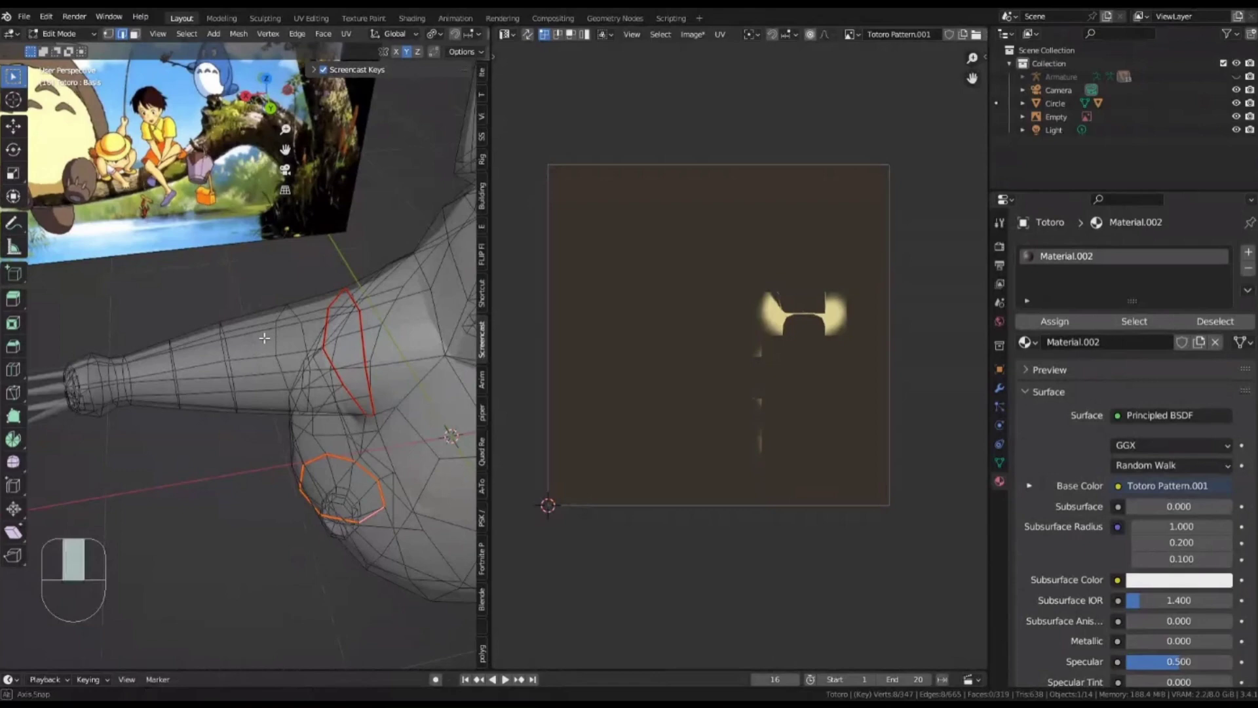
{"action": "left_click", "coordinate": [150, 396], "text": "shift"}
{"action": "middle_click_drag", "start_coordinate": [264, 338], "coordinate": [225, 349]}
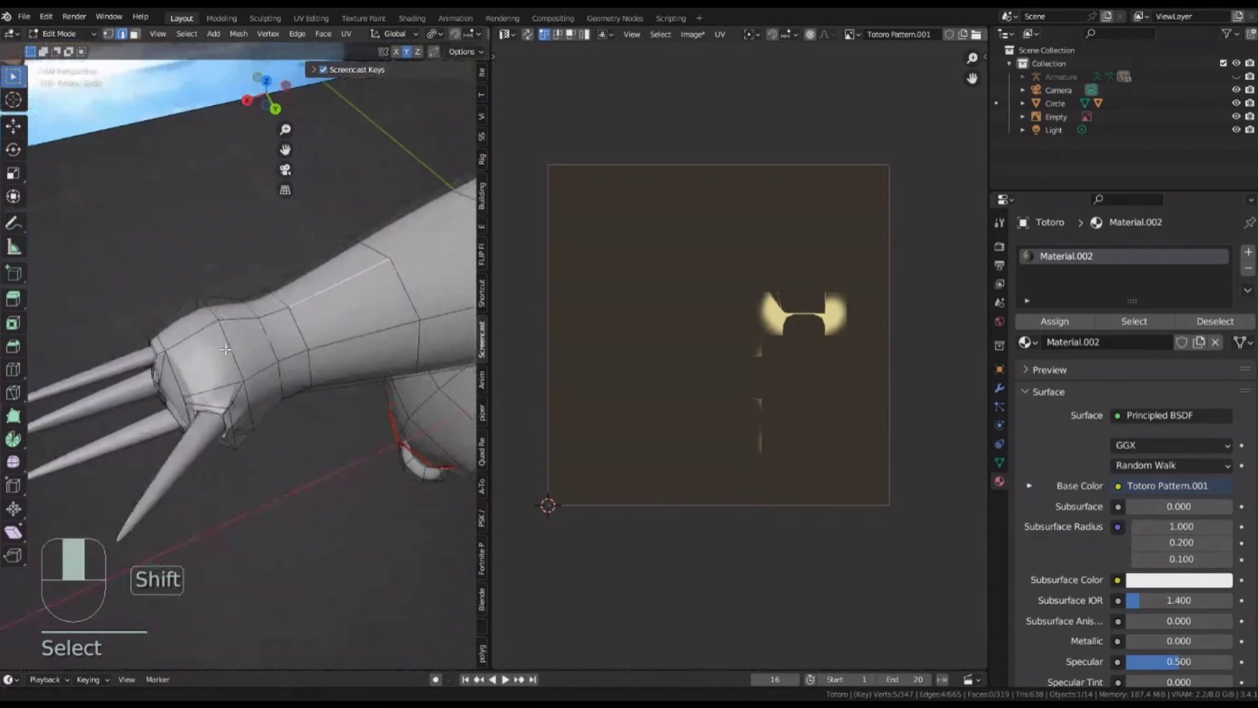
{"action": "middle_click_drag", "start_coordinate": [225, 349], "coordinate": [23, 344]}
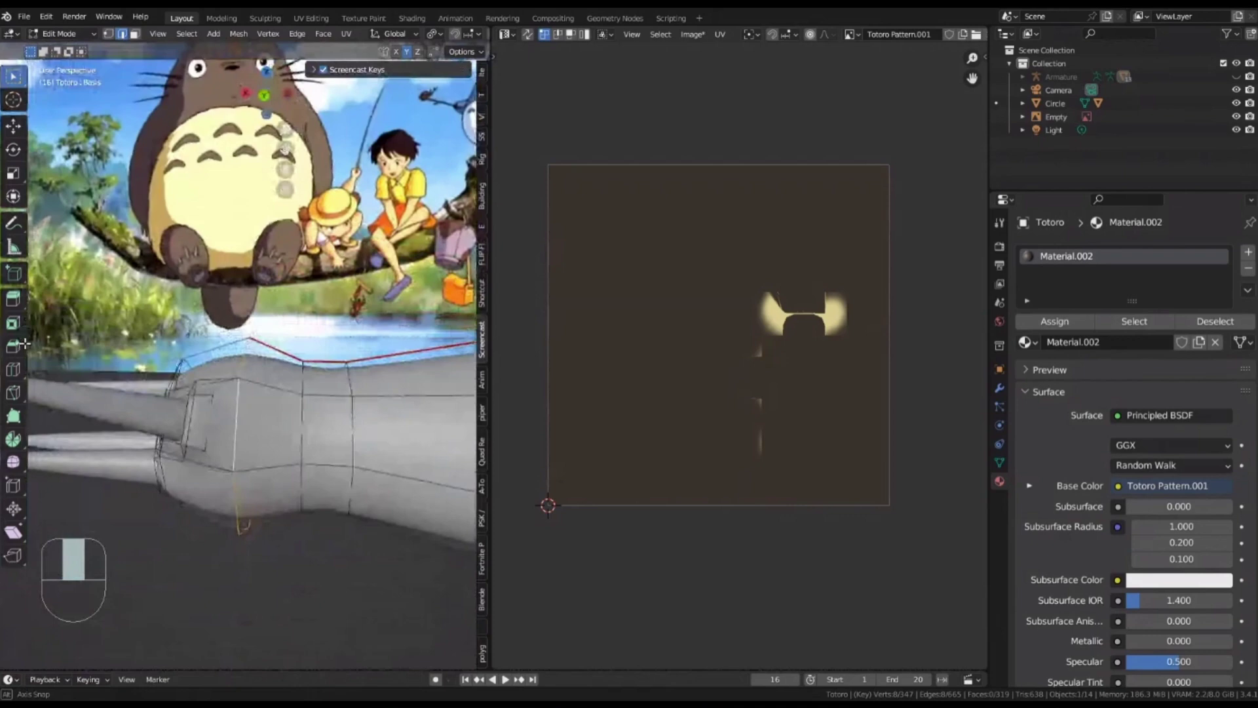
Mark seams around the sole of the foot and lengthwise along the leg
{"action": "middle_click_drag", "start_coordinate": [23, 343], "coordinate": [221, 291]}
{"action": "left_click", "coordinate": [219, 306], "text": "alt"}
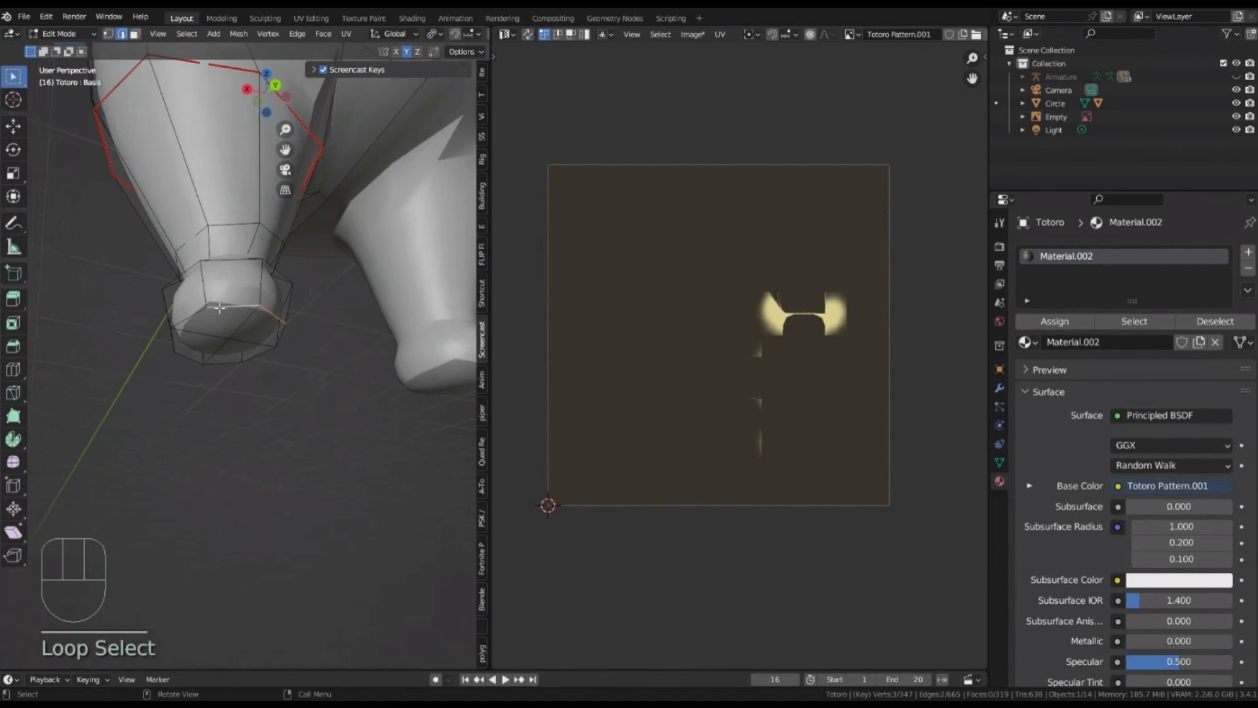
{"action": "left_click_drag", "start_coordinate": [219, 307], "coordinate": [218, 352], "text": "alt"}
{"action": "left_click", "coordinate": [211, 412], "text": "shift"}
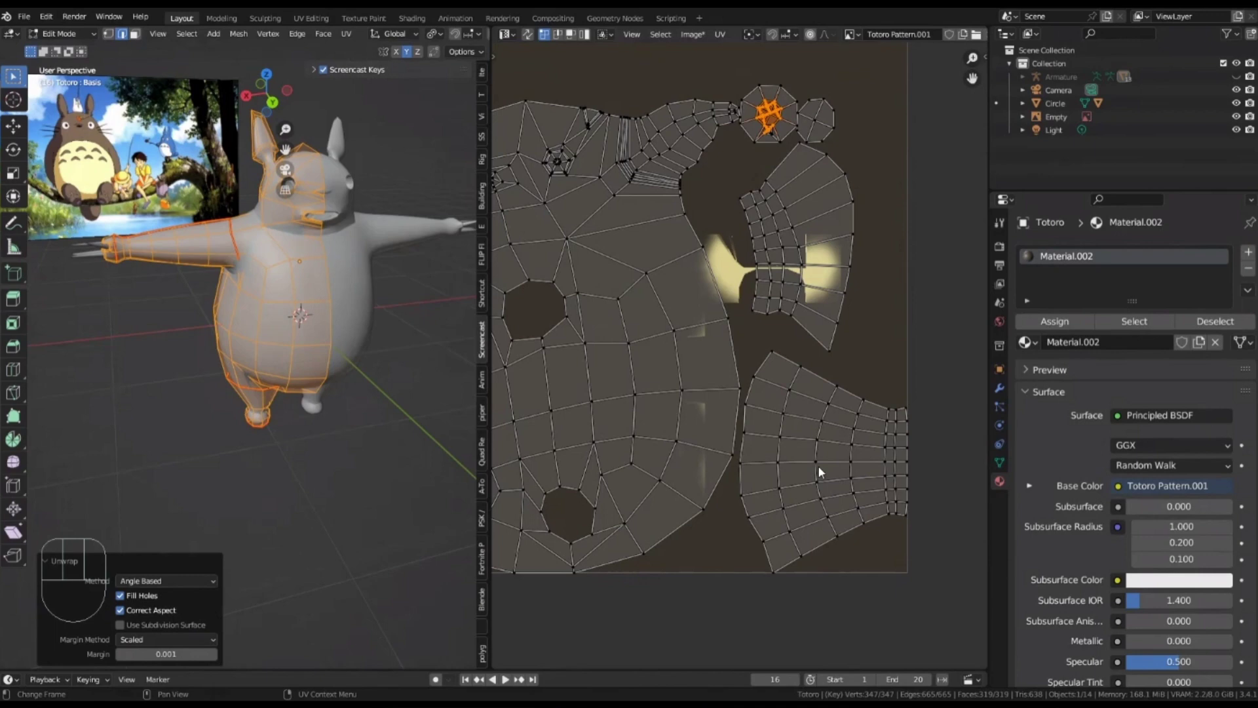
Mark a seam on the edges around the base of the ear where it meets the head
{"action": "scroll", "coordinate": [629, 216], "scroll_direction": "up", "scroll_amount": 4}
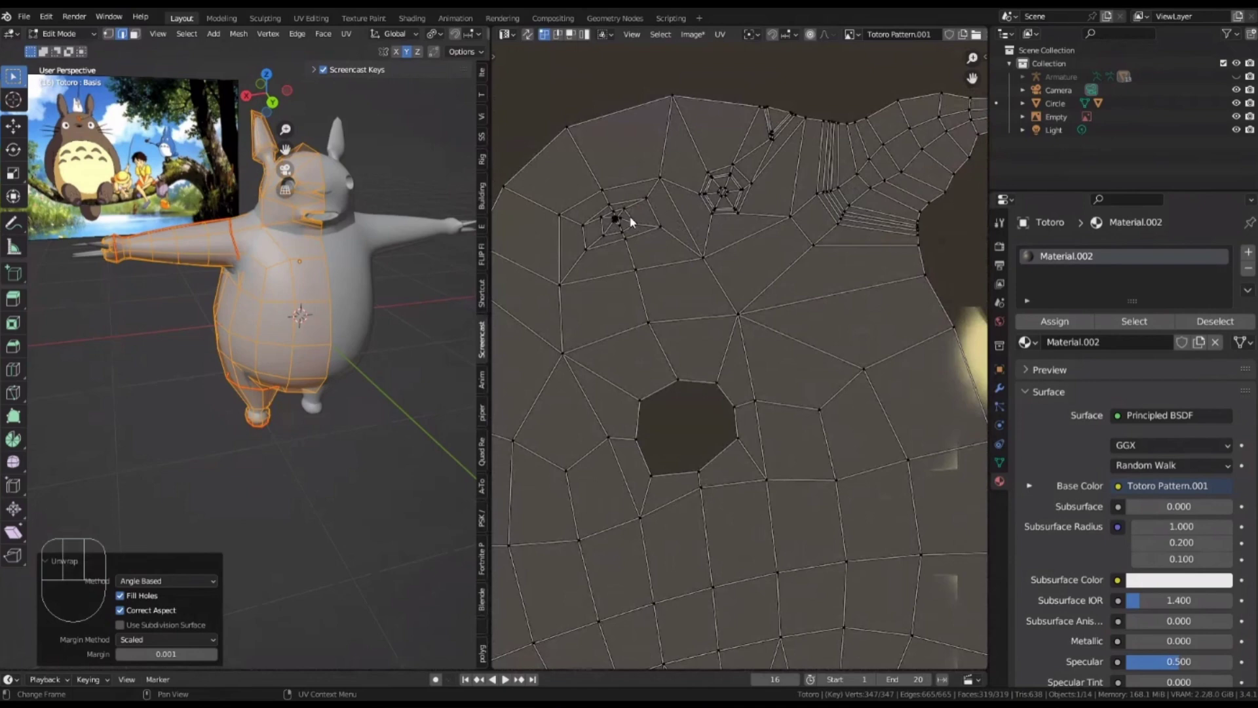
{"action": "scroll", "coordinate": [270, 359], "scroll_direction": "up", "scroll_amount": 5}
{"action": "left_click", "coordinate": [270, 359], "text": "shift"}
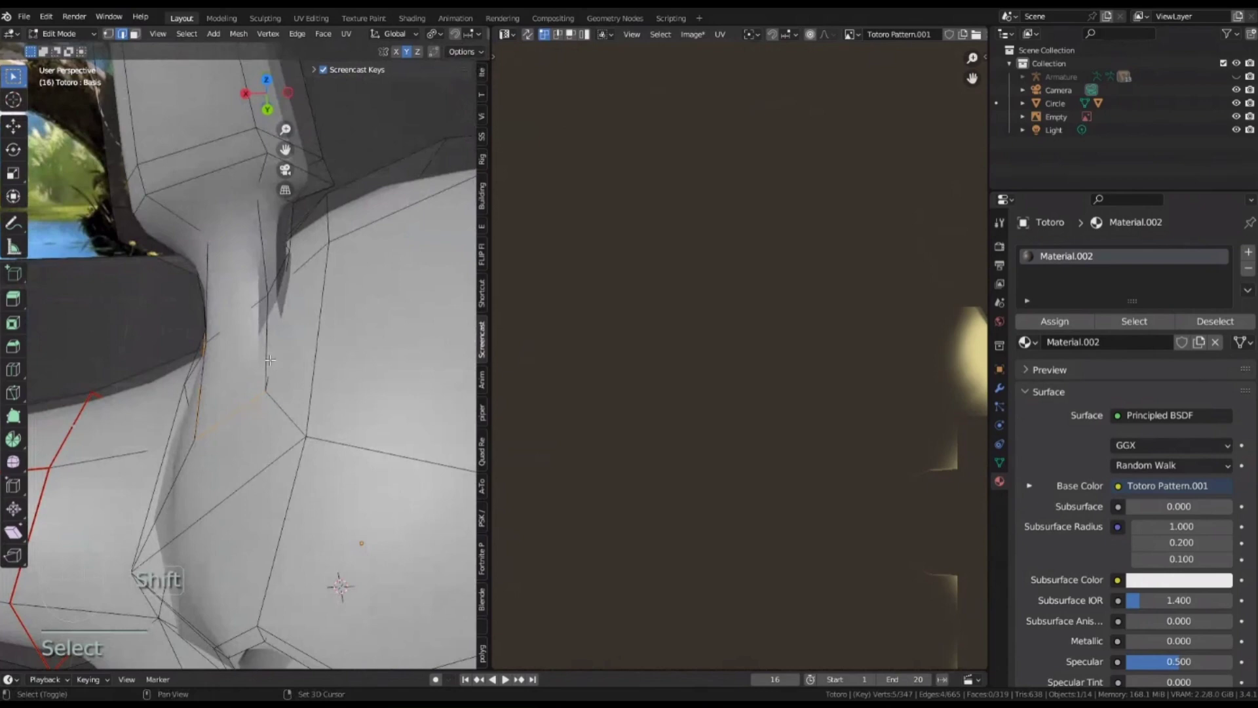
{"action": "right_click", "coordinate": [160, 534]}
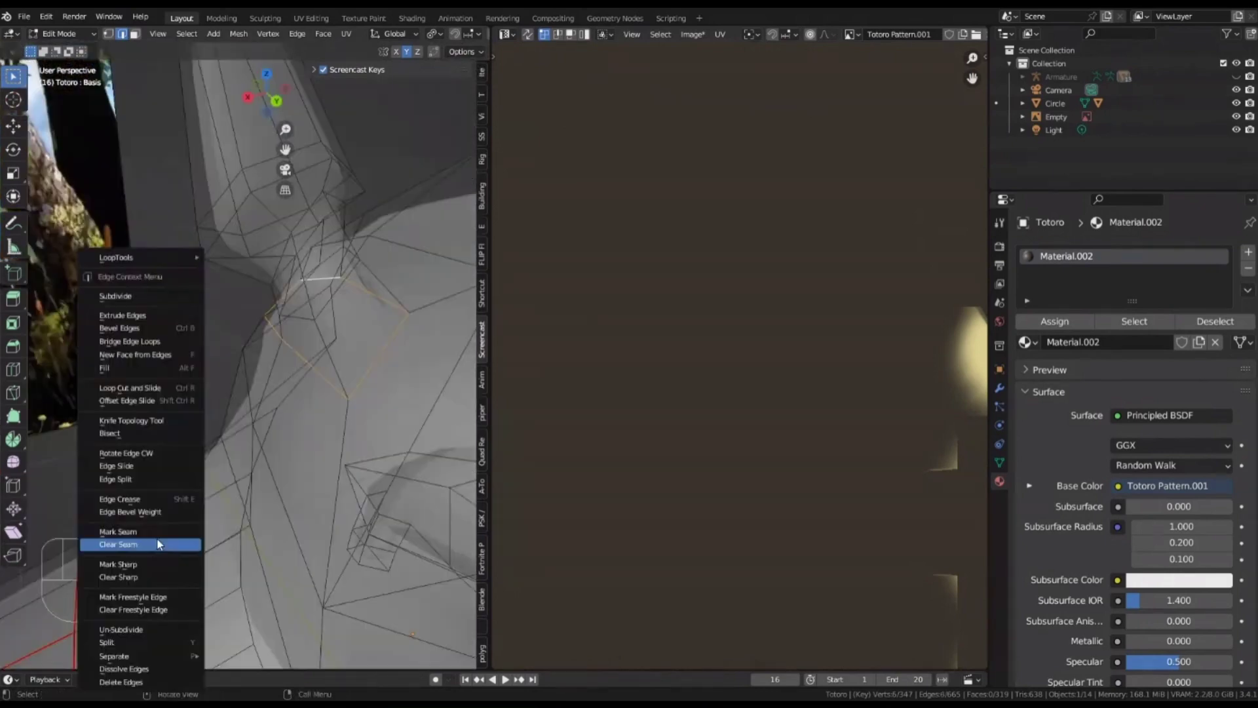
{"action": "left_click", "coordinate": [158, 532]}
{"action": "scroll", "coordinate": [310, 338], "scroll_direction": "down", "scroll_amount": 2}
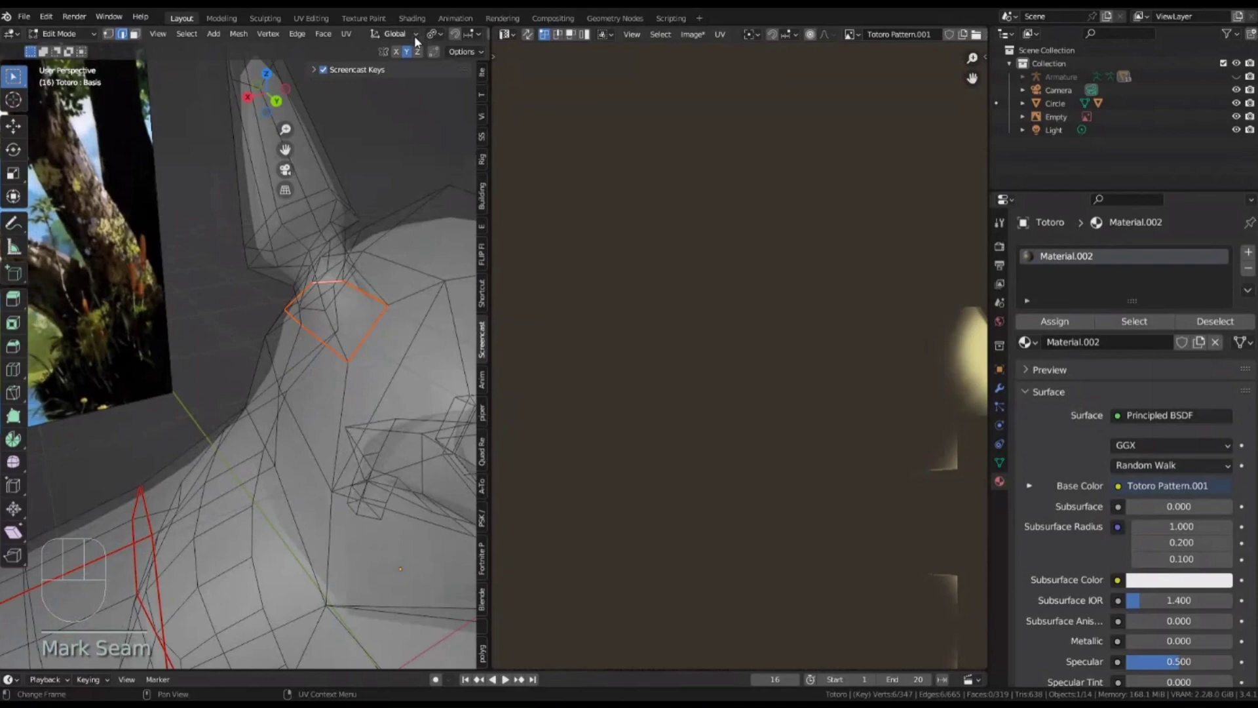
Mark a seam on the edges around the tip of the ear
{"action": "middle_click_drag", "start_coordinate": [393, 78], "coordinate": [79, 299], "text": "shift"}
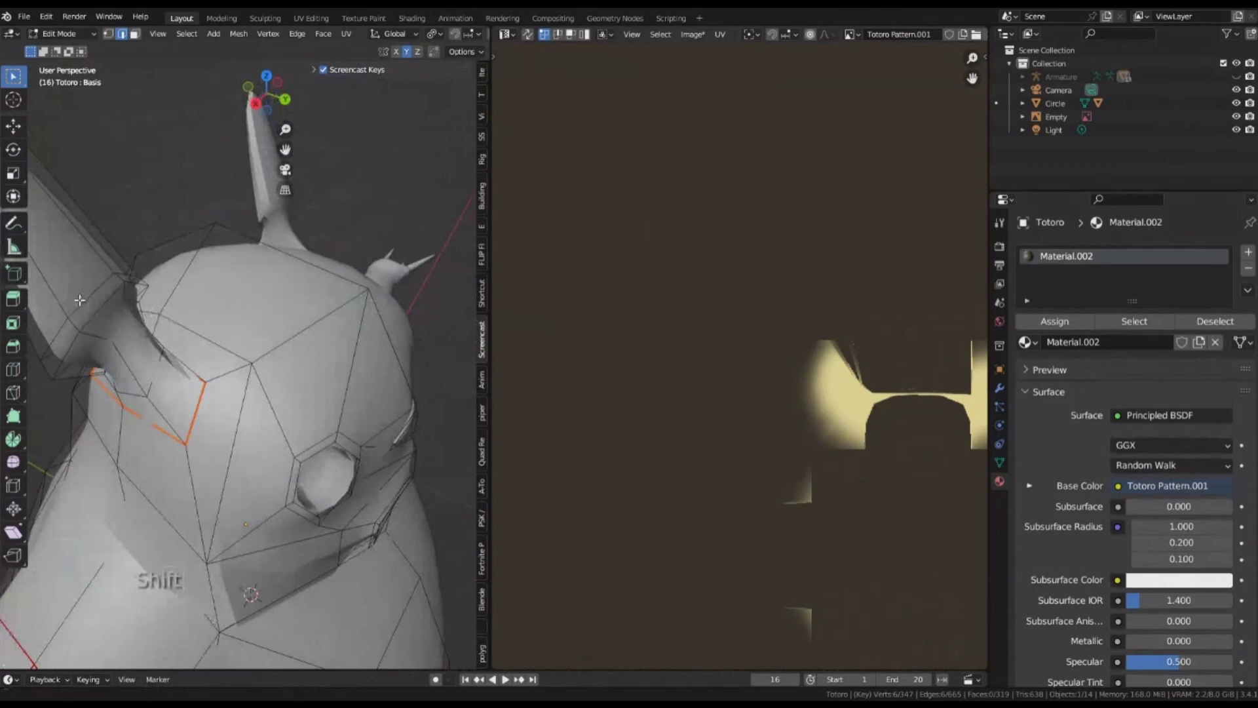
{"action": "left_click", "coordinate": [79, 299]}
{"action": "middle_click_drag", "start_coordinate": [79, 299], "coordinate": [312, 215], "text": "shift"}
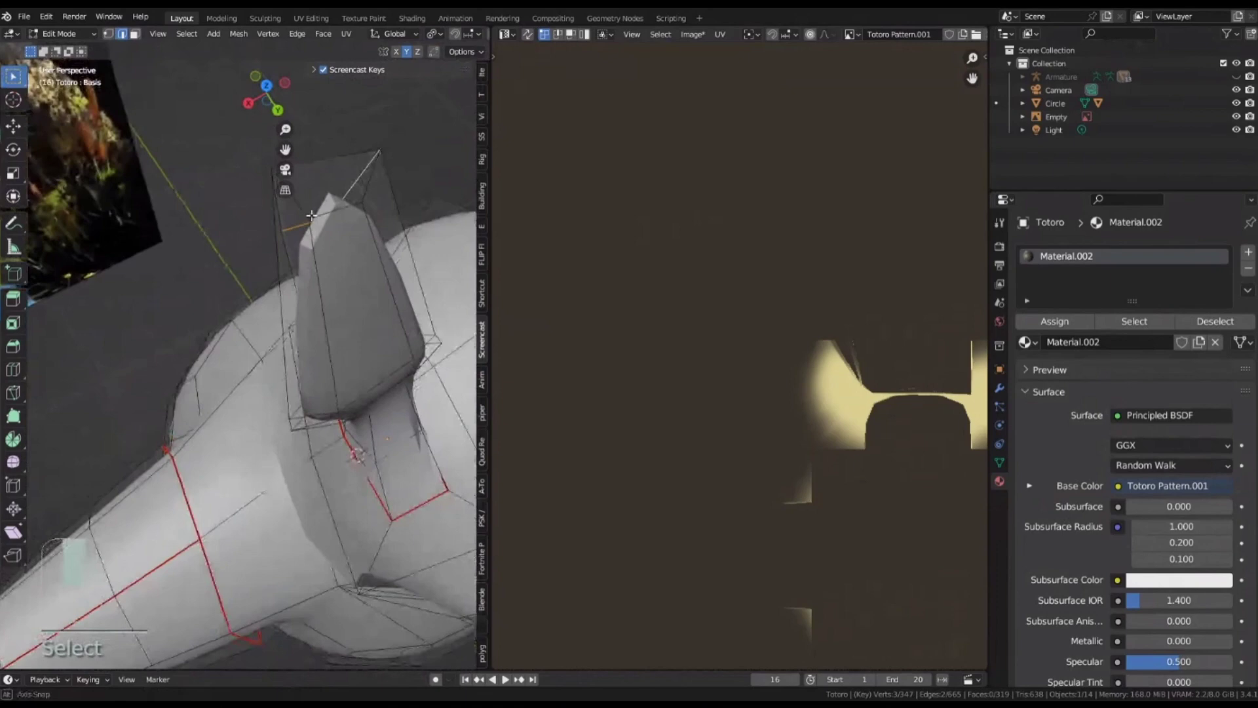
{"action": "middle_click_drag", "start_coordinate": [311, 215], "coordinate": [218, 232]}
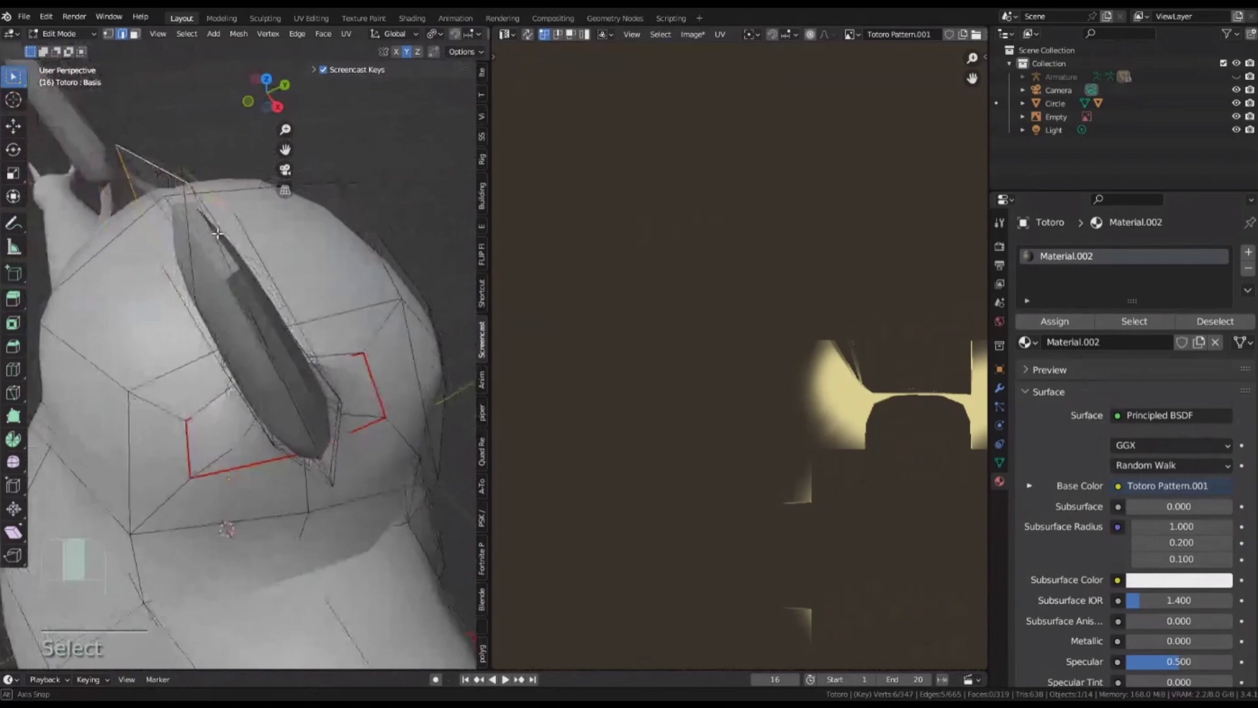
{"action": "key", "text": "ctrl+e"}
{"action": "middle_click_drag", "start_coordinate": [217, 233], "coordinate": [206, 330]}
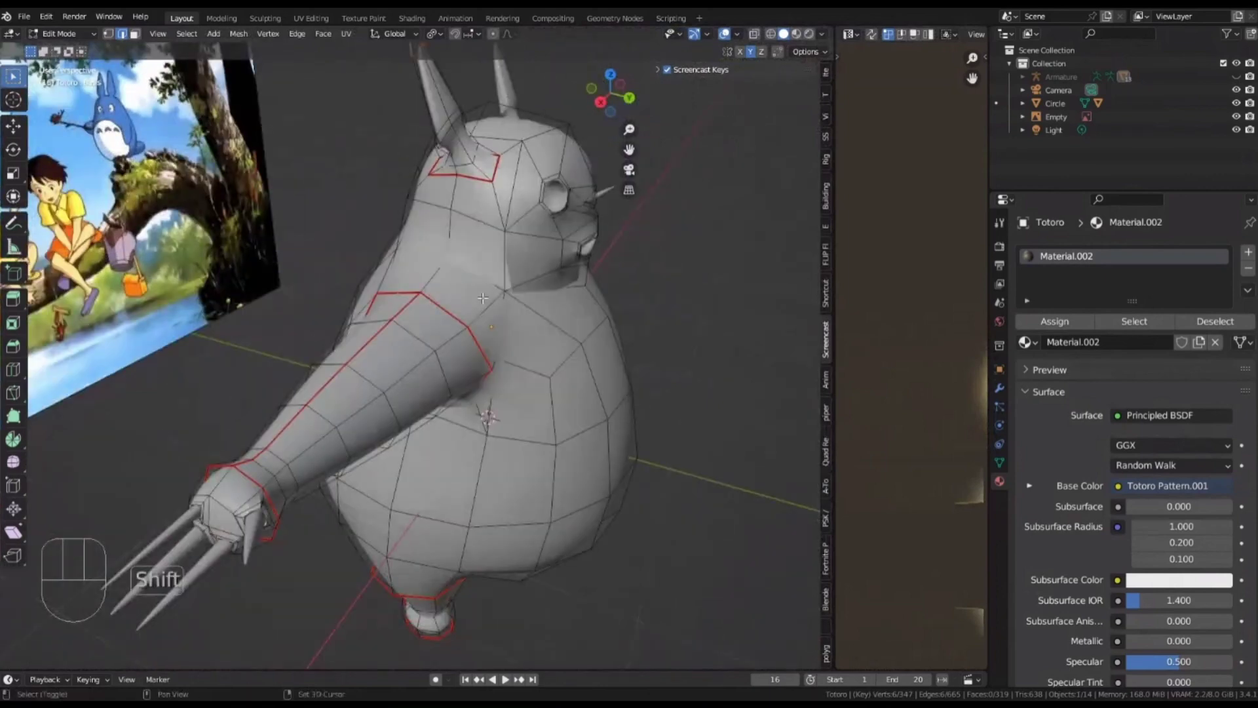
Mark a seam along the ear's outer edge from the tip seam to the base seam
{"action": "scroll", "coordinate": [482, 299], "scroll_direction": "up", "scroll_amount": 4}
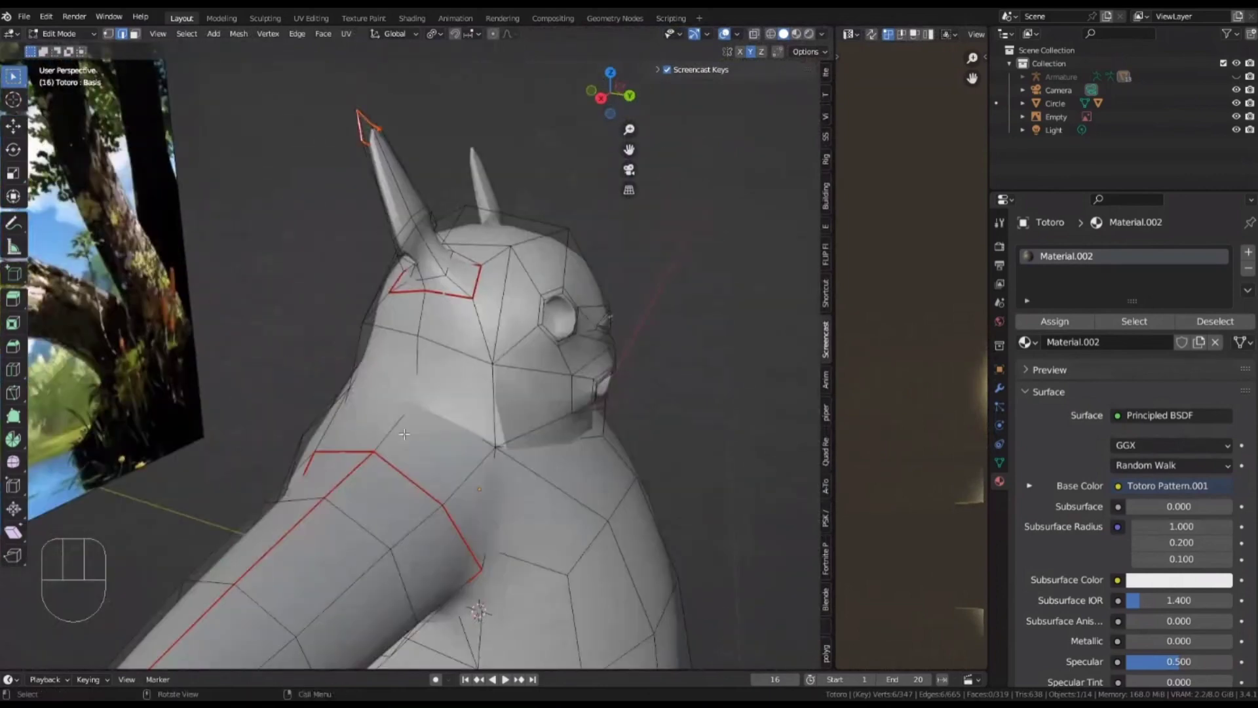
{"action": "middle_click_drag", "start_coordinate": [404, 433], "coordinate": [443, 352]}
{"action": "left_click", "coordinate": [349, 165]}
{"action": "right_click", "coordinate": [443, 352]}
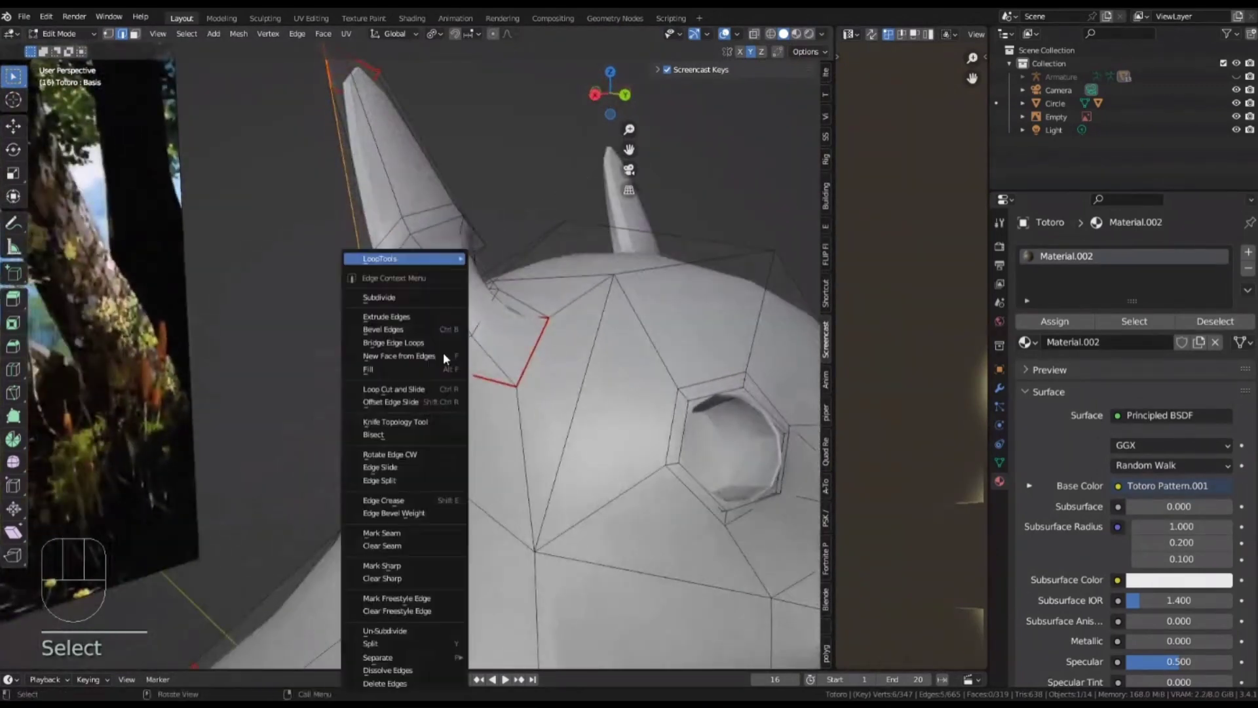
{"action": "left_click", "coordinate": [391, 532]}
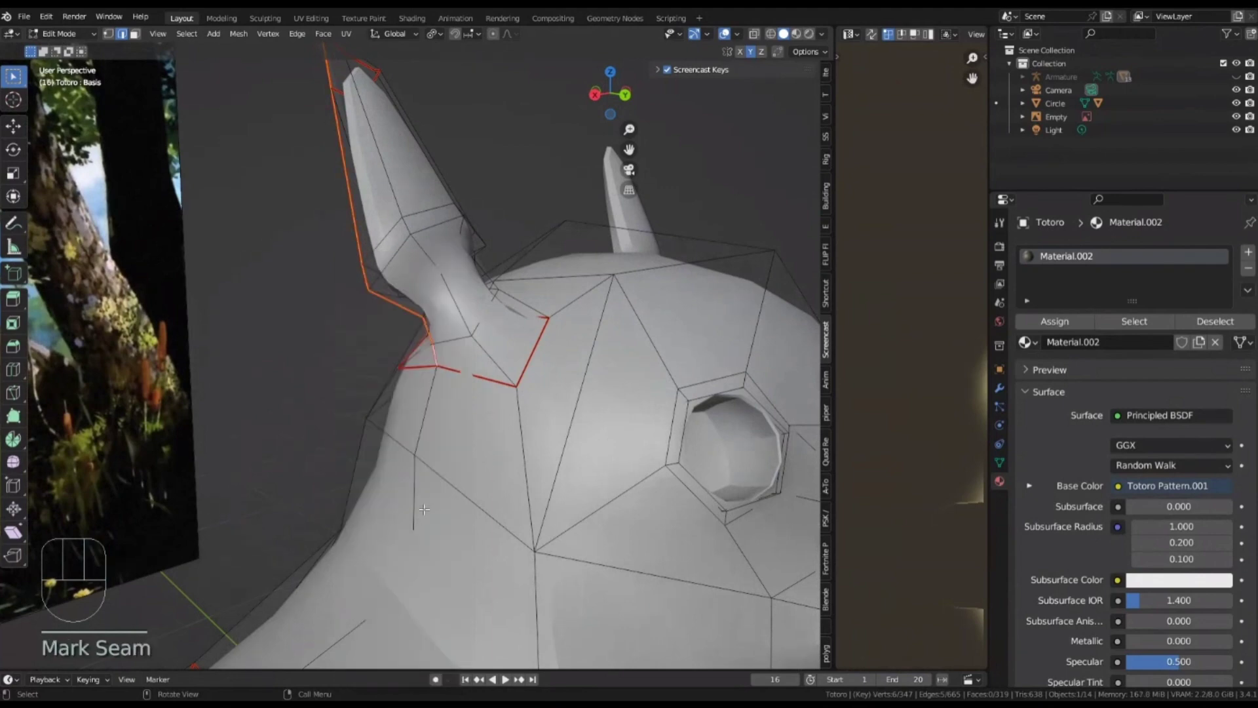
Mark a seam down the side of the head from the ear base to the shoulder seam
{"action": "middle_click_drag", "start_coordinate": [411, 527], "coordinate": [484, 321]}
{"action": "left_click", "coordinate": [484, 321], "text": "shift"}
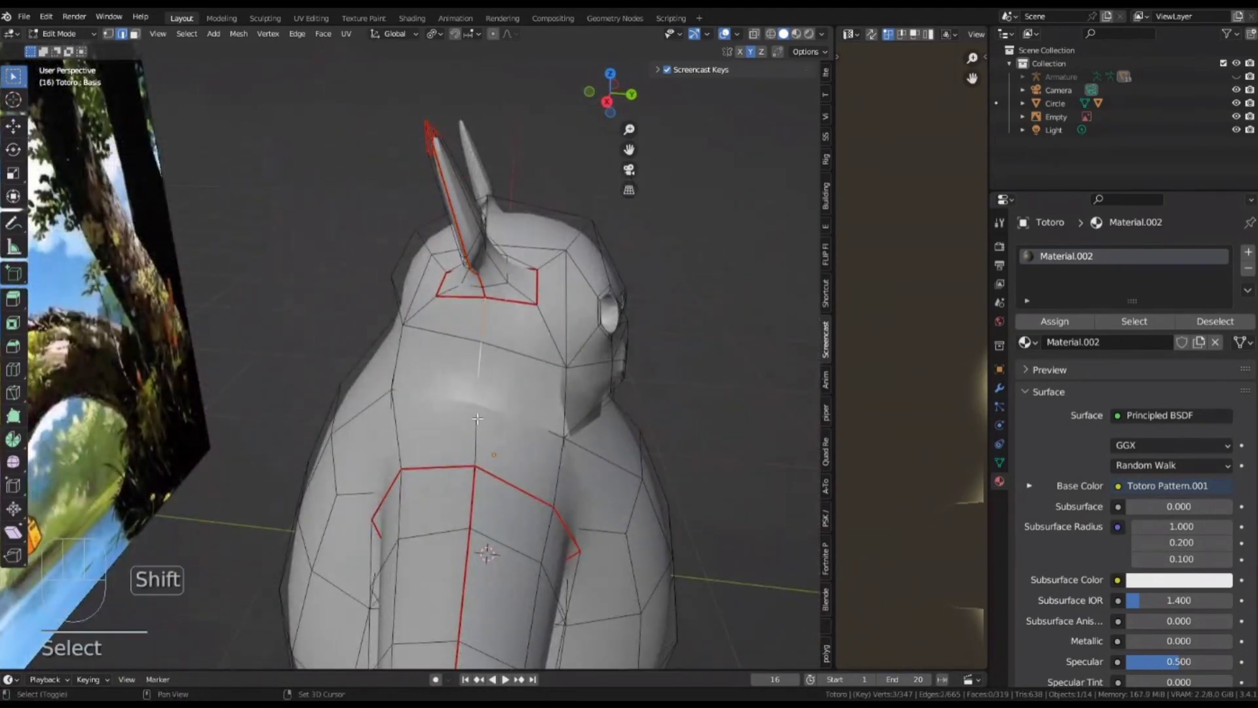
{"action": "right_click", "coordinate": [488, 524]}
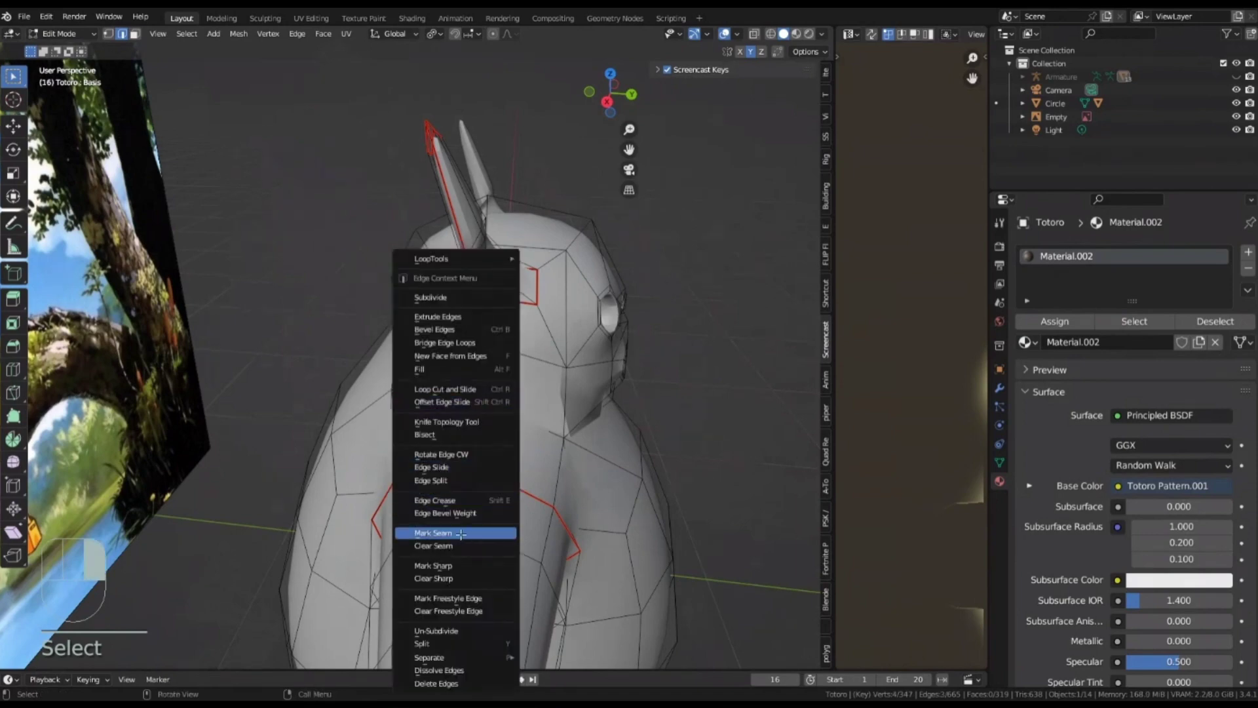
{"action": "left_click", "coordinate": [485, 532]}
Mark a seam along the ear's inner edge and across the top of the head to the centre line
{"action": "middle_click_drag", "start_coordinate": [485, 532], "coordinate": [260, 521]}
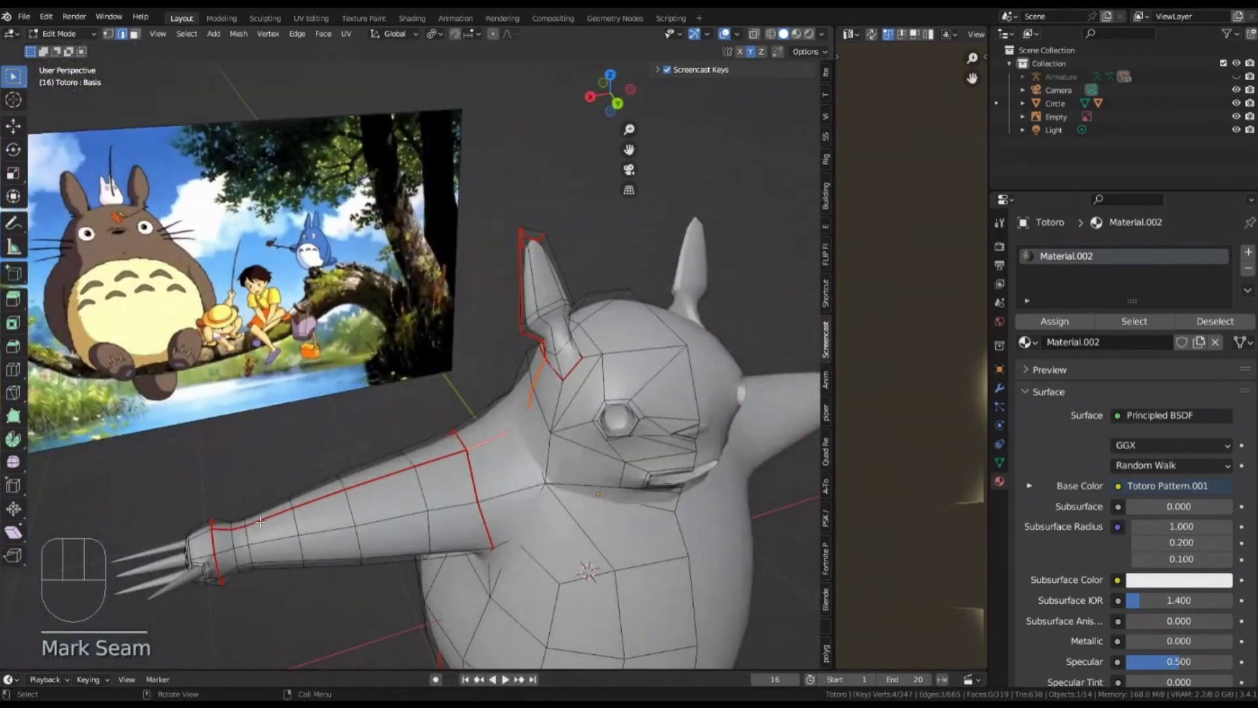
{"action": "middle_click_drag", "start_coordinate": [355, 499], "coordinate": [485, 534]}
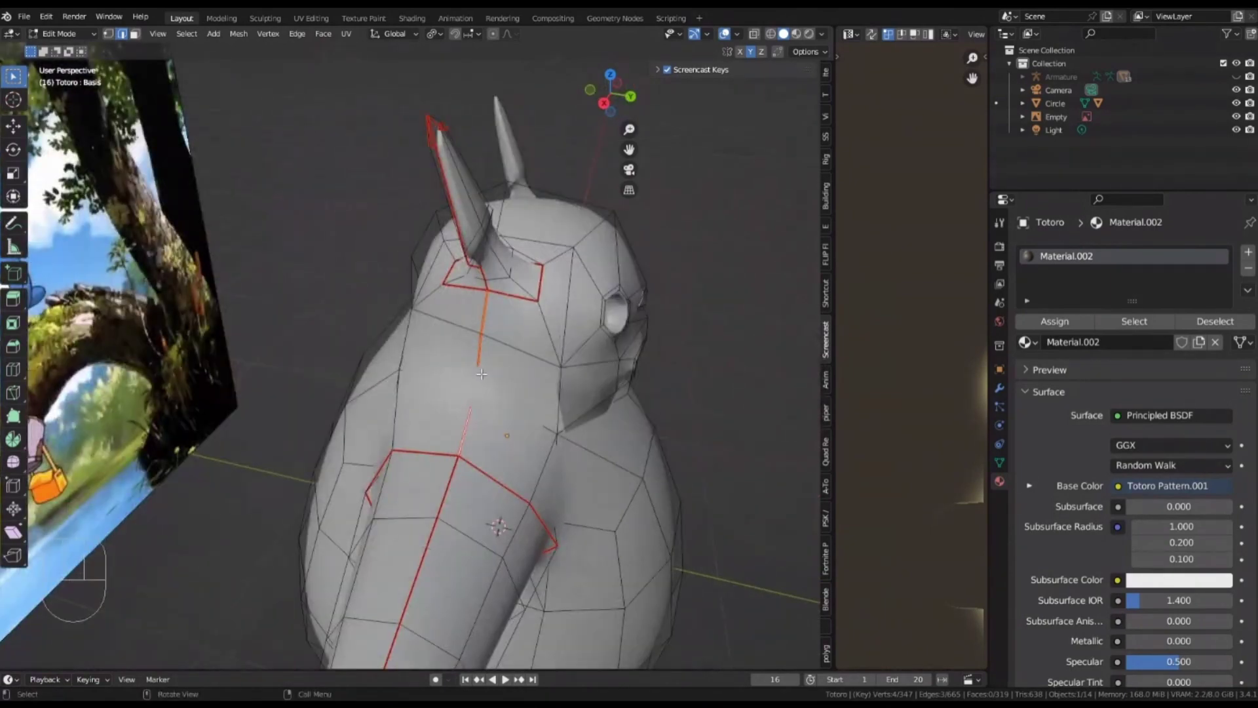
{"action": "middle_click_drag", "start_coordinate": [485, 308], "coordinate": [163, 193]}
{"action": "left_click", "coordinate": [444, 167]}
{"action": "middle_click_drag", "start_coordinate": [461, 168], "coordinate": [430, 139]}
{"action": "left_click", "coordinate": [371, 198], "text": "shift"}
{"action": "middle_click_drag", "start_coordinate": [371, 198], "coordinate": [456, 176]}
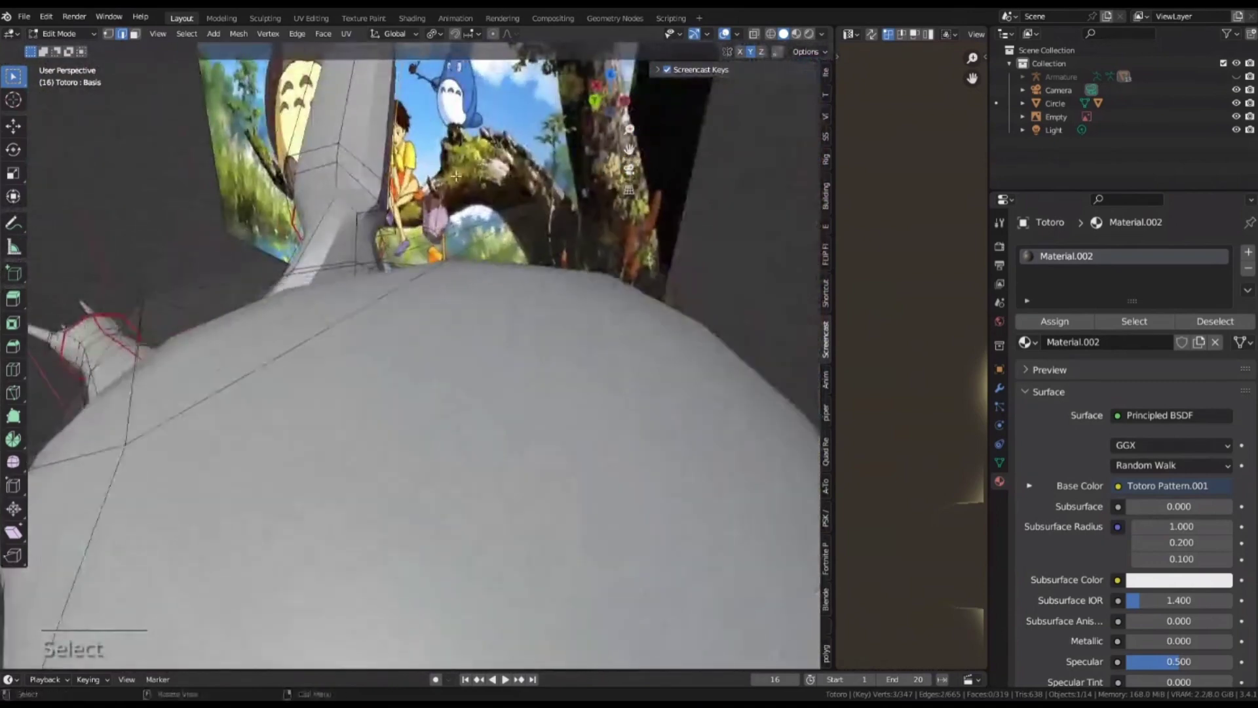
{"action": "left_click", "coordinate": [382, 211], "text": "shift"}
{"action": "middle_click_drag", "start_coordinate": [382, 211], "coordinate": [288, 386]}
{"action": "left_click", "coordinate": [419, 392], "text": "shift"}
{"action": "middle_click_drag", "start_coordinate": [422, 392], "coordinate": [439, 467]}
{"action": "left_click", "coordinate": [428, 432], "text": "shift"}
{"action": "key", "text": "ctrl+z"}
{"action": "left_click", "coordinate": [422, 439], "text": "shift"}
{"action": "left_click", "coordinate": [365, 435], "text": "shift"}
{"action": "right_click", "coordinate": [439, 467]}
{"action": "left_click", "coordinate": [404, 565]}
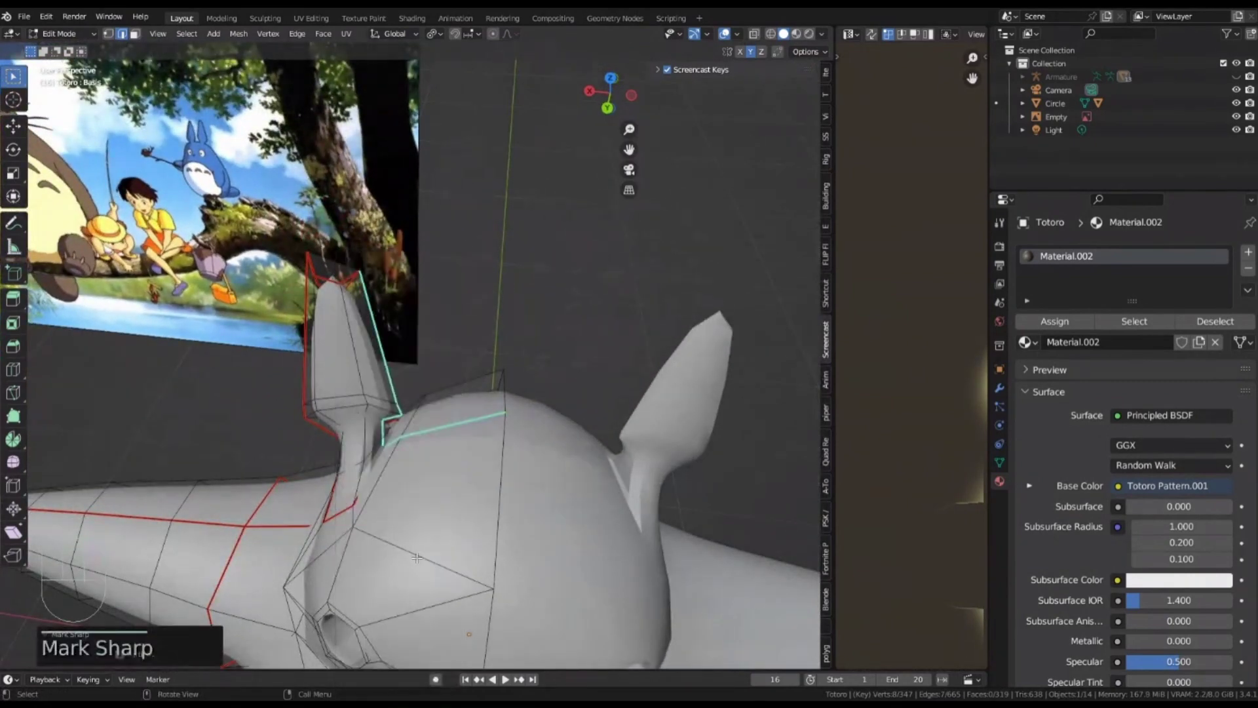
{"action": "key", "text": "ctrl+z"}
{"action": "right_click", "coordinate": [456, 414]}
{"action": "left_click", "coordinate": [436, 533]}
Examine the seams on the body and the edges along the underside of the arm from shoulder to hand
{"action": "middle_click_drag", "start_coordinate": [427, 452], "coordinate": [446, 314]}
{"action": "scroll", "coordinate": [439, 362], "scroll_direction": "down", "scroll_amount": 3}
{"action": "scroll", "coordinate": [362, 294], "scroll_direction": "up", "scroll_amount": 1}
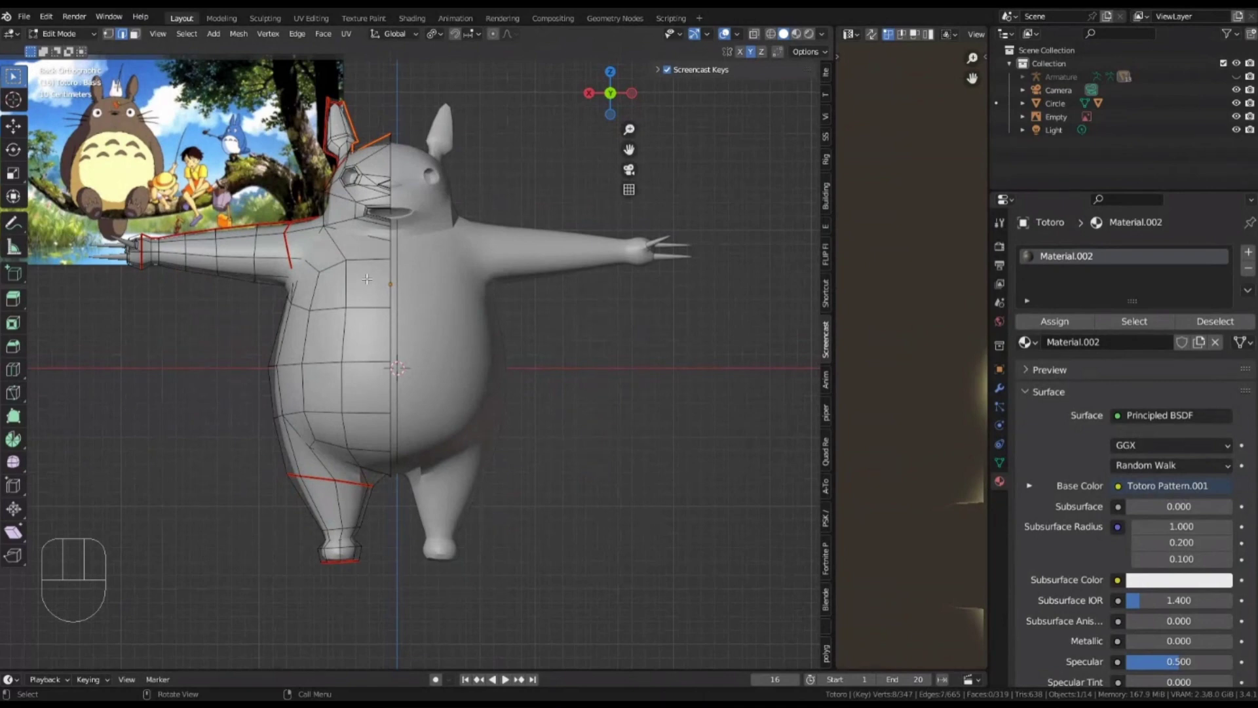
{"action": "scroll", "coordinate": [366, 278], "scroll_direction": "down", "scroll_amount": 3}
{"action": "middle_click_drag", "start_coordinate": [366, 278], "coordinate": [300, 254]}
{"action": "scroll", "coordinate": [415, 151], "scroll_direction": "up", "scroll_amount": 2}
{"action": "middle_click_drag", "start_coordinate": [416, 151], "coordinate": [410, 242], "text": "shift"}
{"action": "scroll", "coordinate": [418, 273], "scroll_direction": "up", "scroll_amount": 1}
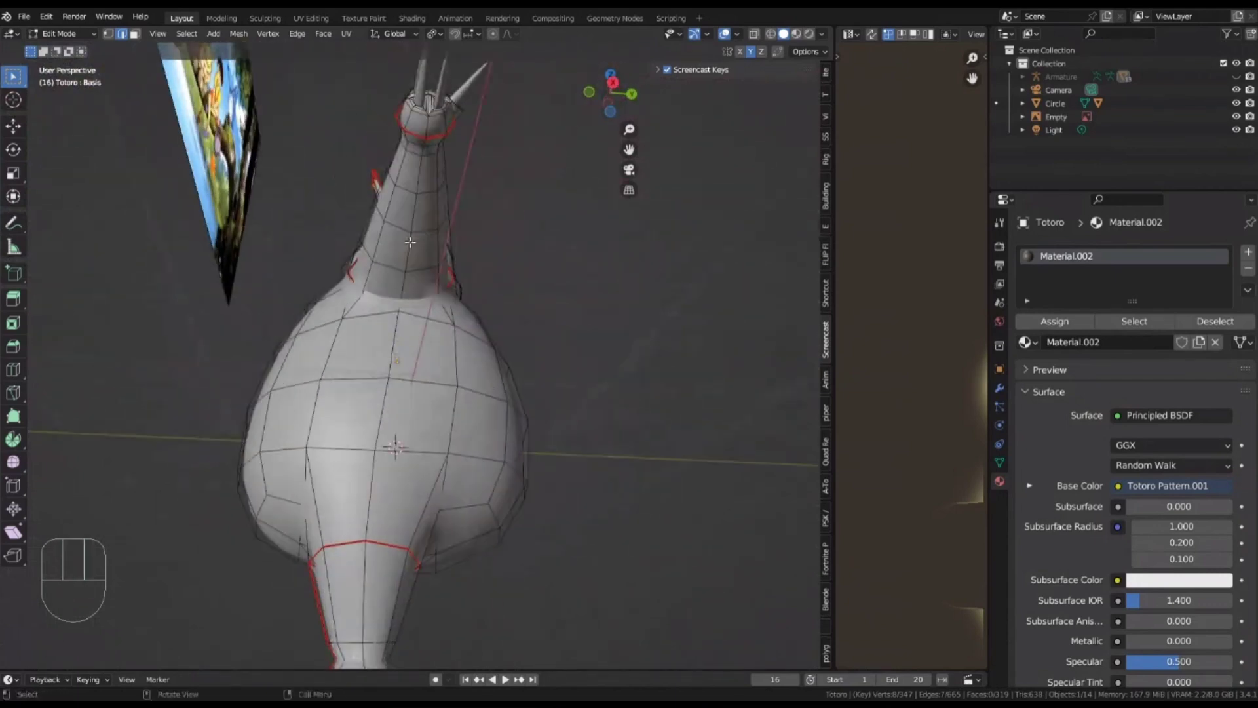
{"action": "left_click", "coordinate": [402, 286]}
{"action": "left_click", "coordinate": [407, 248]}
{"action": "left_click", "coordinate": [413, 218]}
{"action": "left_click", "coordinate": [417, 177]}
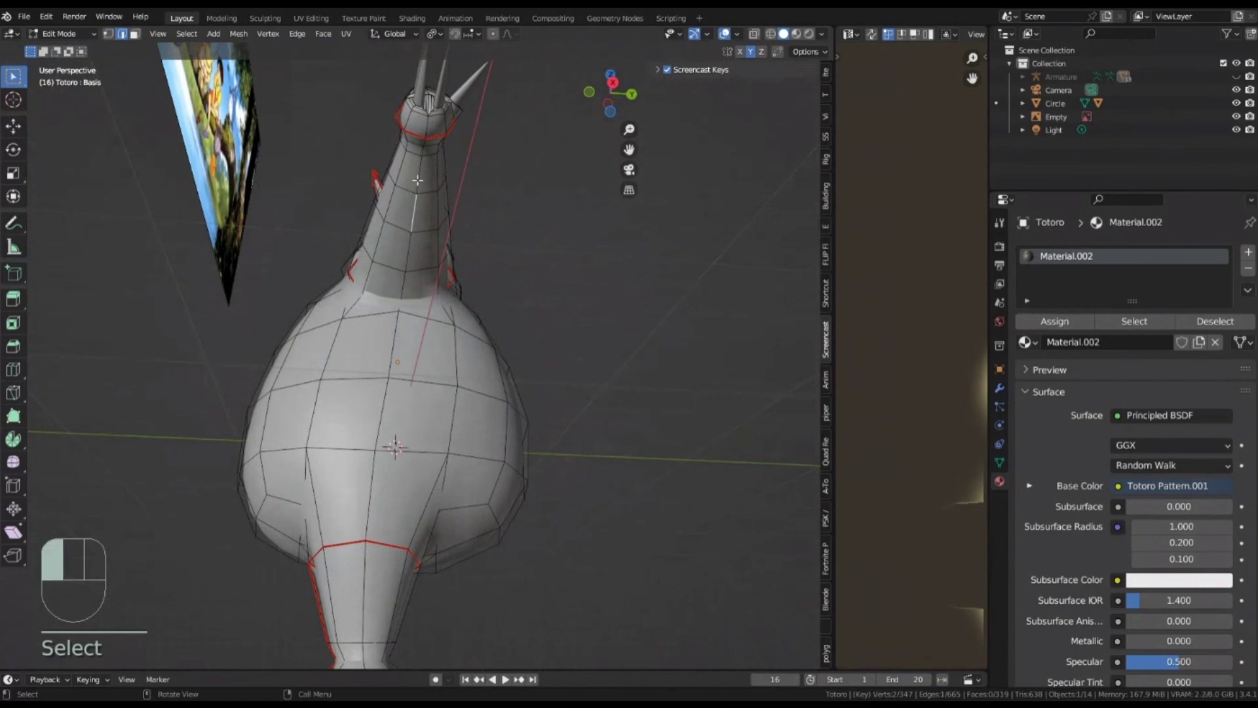
{"action": "left_click", "coordinate": [422, 150]}
{"action": "middle_click_drag", "start_coordinate": [427, 106], "coordinate": [387, 282]}
{"action": "scroll", "coordinate": [369, 295], "scroll_direction": "down", "scroll_amount": 5}
{"action": "scroll", "coordinate": [387, 279], "scroll_direction": "up", "scroll_amount": 3}
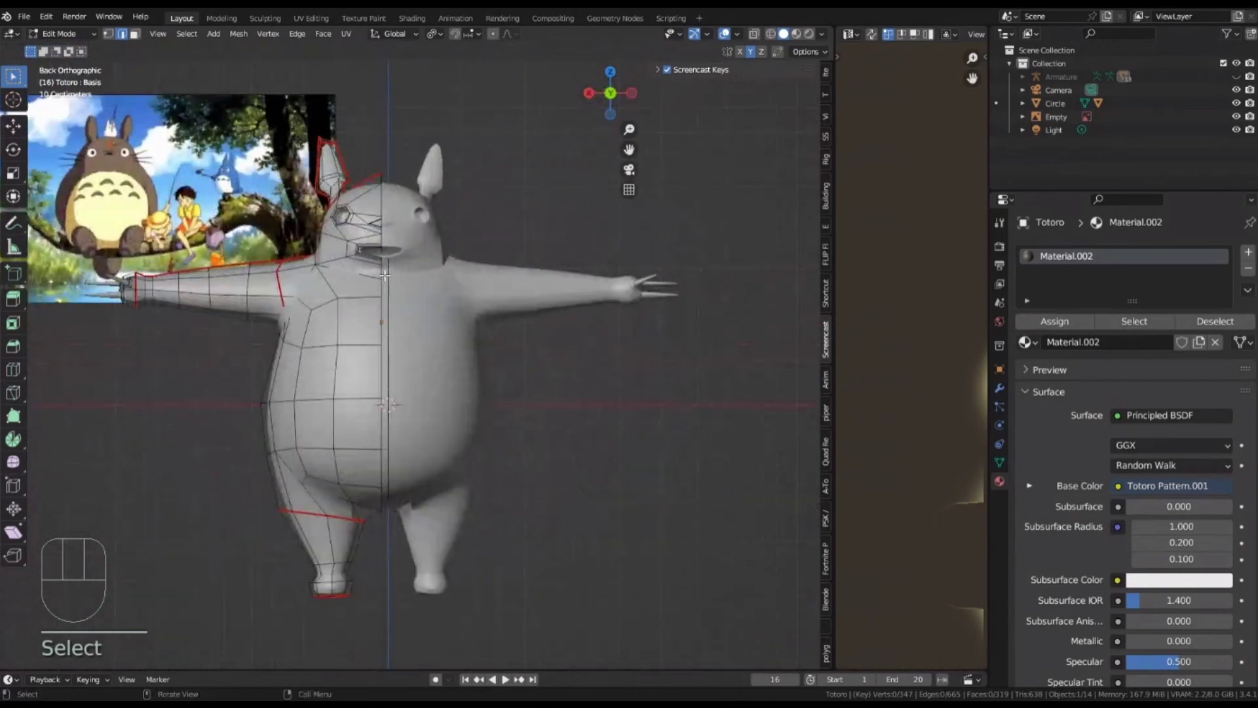
Unwrap the whole body mesh and widen the UV editor to show the new layout
{"action": "key", "text": "a"}
{"action": "key", "text": "u"}
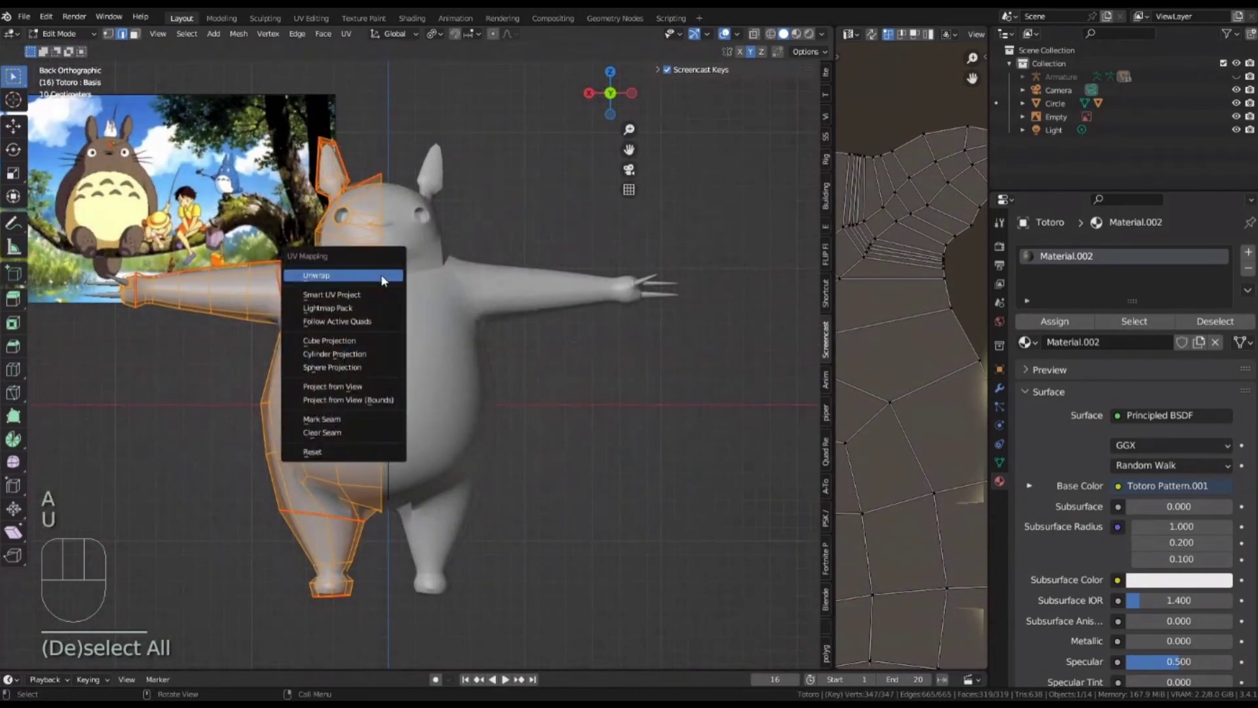
{"action": "left_click", "coordinate": [380, 274]}
{"action": "left_click_drag", "start_coordinate": [835, 230], "coordinate": [519, 229]}
Examine how the body, ear and limb islands are laid out in the UV map
{"action": "scroll", "coordinate": [753, 372], "scroll_direction": "down", "scroll_amount": 8}
{"action": "scroll", "coordinate": [808, 305], "scroll_direction": "up", "scroll_amount": 4}
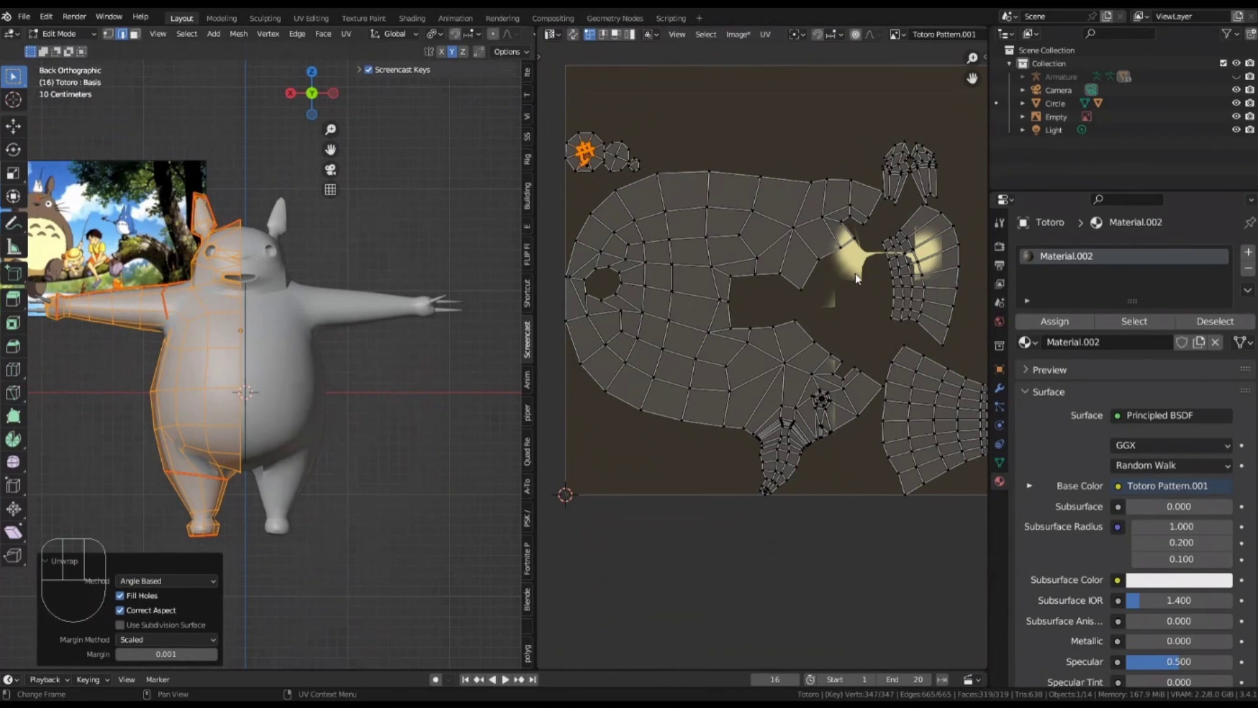
{"action": "scroll", "coordinate": [882, 178], "scroll_direction": "up", "scroll_amount": 5}
{"action": "scroll", "coordinate": [910, 175], "scroll_direction": "down", "scroll_amount": 5}
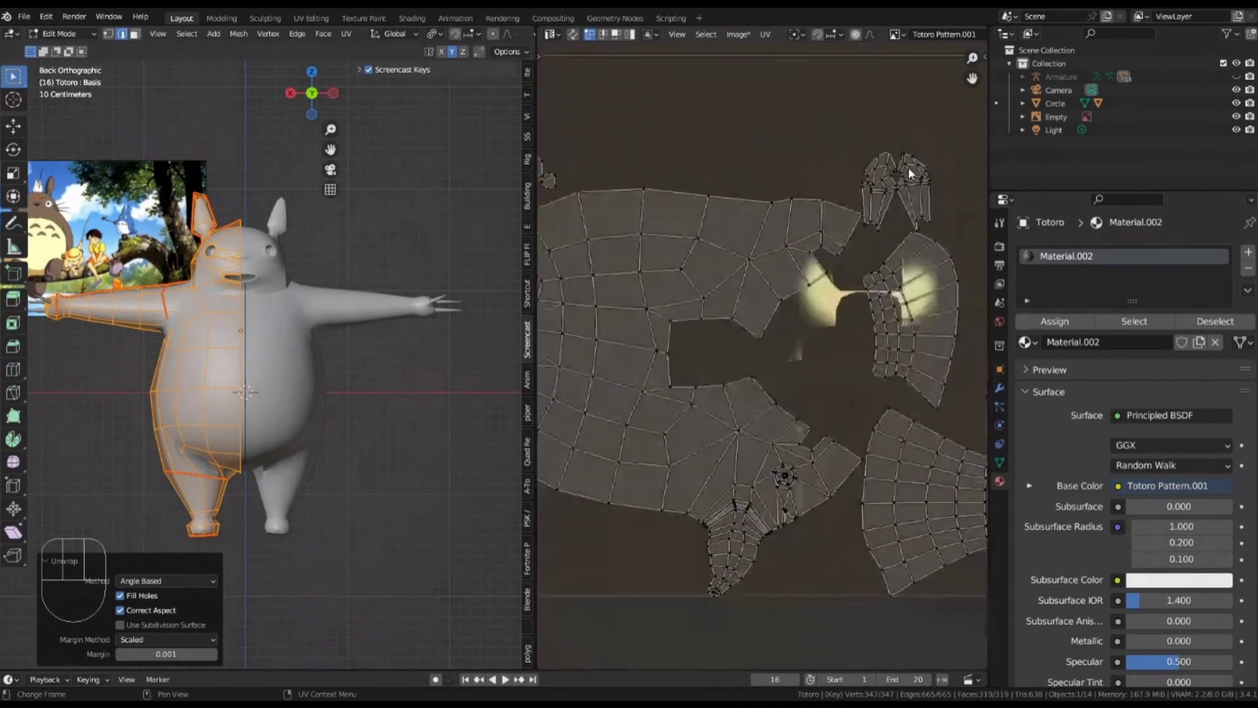
{"action": "scroll", "coordinate": [908, 167], "scroll_direction": "up", "scroll_amount": 1}
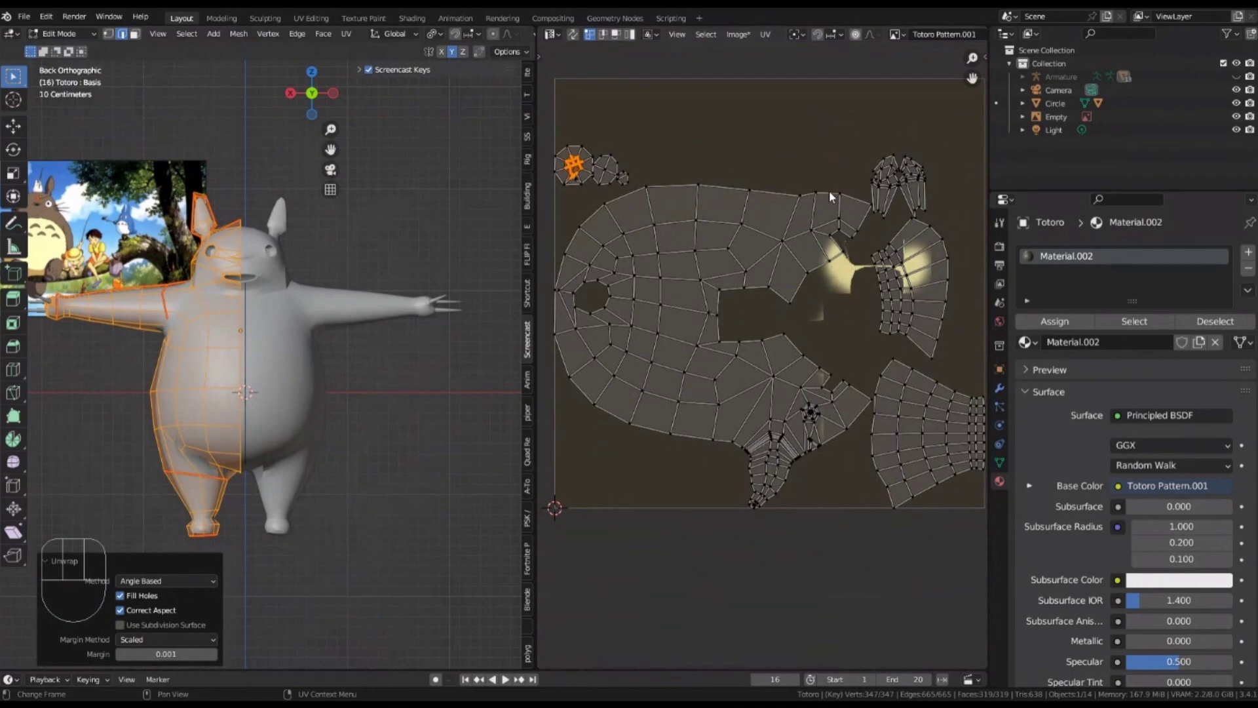
{"action": "middle_click_drag", "start_coordinate": [850, 174], "coordinate": [828, 166], "text": "shift"}
{"action": "scroll", "coordinate": [737, 180], "scroll_direction": "up", "scroll_amount": 5}
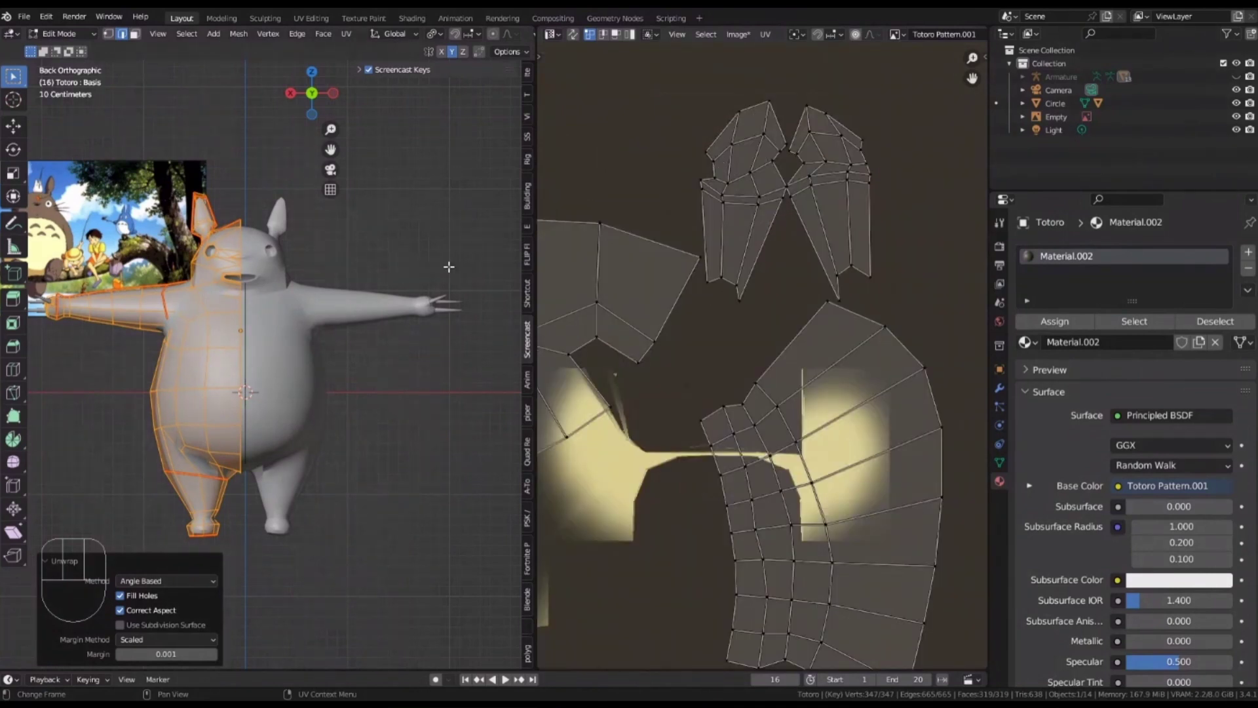
Mark a seam on the edge loop around the eye socket
{"action": "middle_click_drag", "start_coordinate": [191, 372], "coordinate": [205, 317], "text": "shift"}
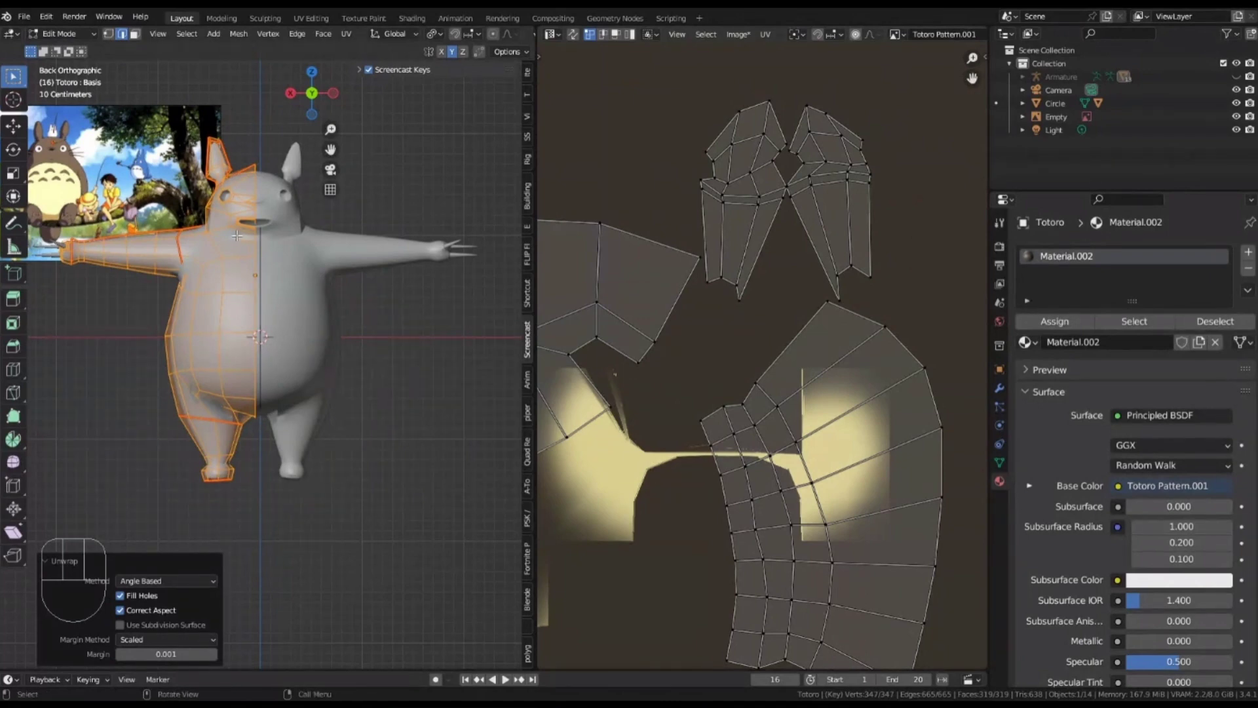
{"action": "scroll", "coordinate": [237, 235], "scroll_direction": "up", "scroll_amount": 10}
{"action": "scroll", "coordinate": [197, 125], "scroll_direction": "down", "scroll_amount": 3}
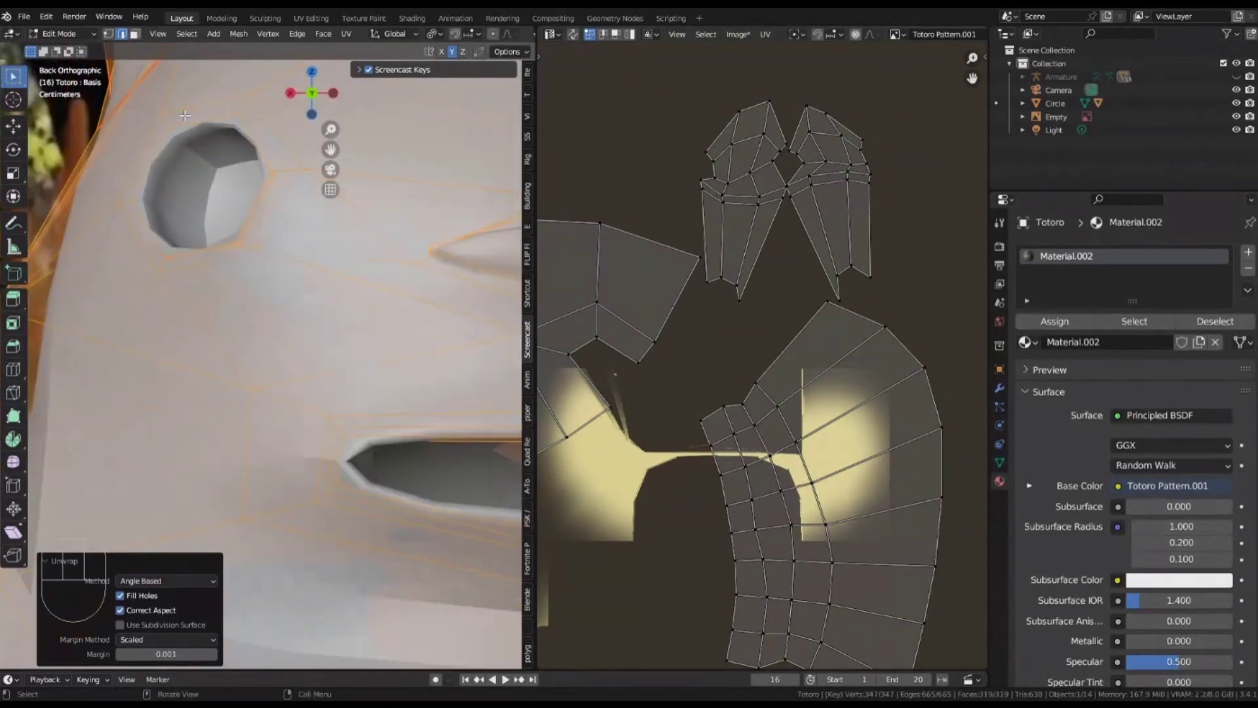
{"action": "left_click", "coordinate": [188, 127], "text": "alt"}
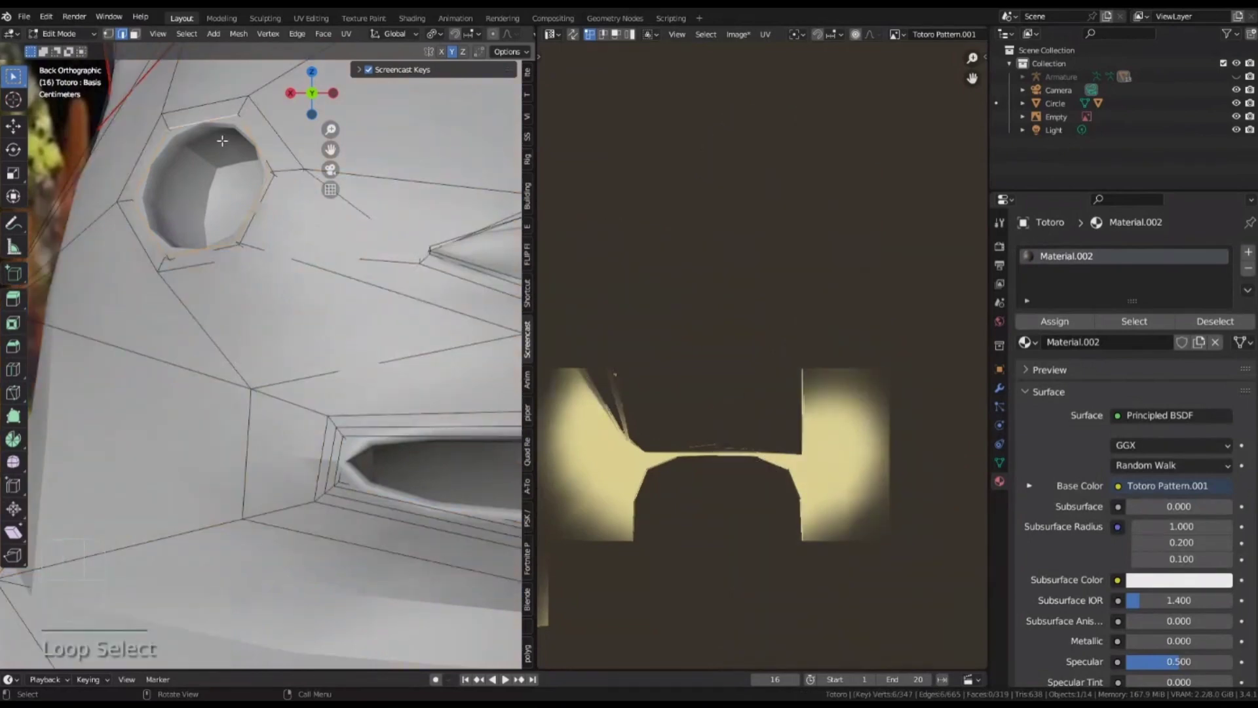
{"action": "right_click", "coordinate": [182, 386]}
{"action": "left_click", "coordinate": [182, 387]}
Mark a seam on the edge loop around the mouth opening
{"action": "scroll", "coordinate": [237, 187], "scroll_direction": "down", "scroll_amount": 2}
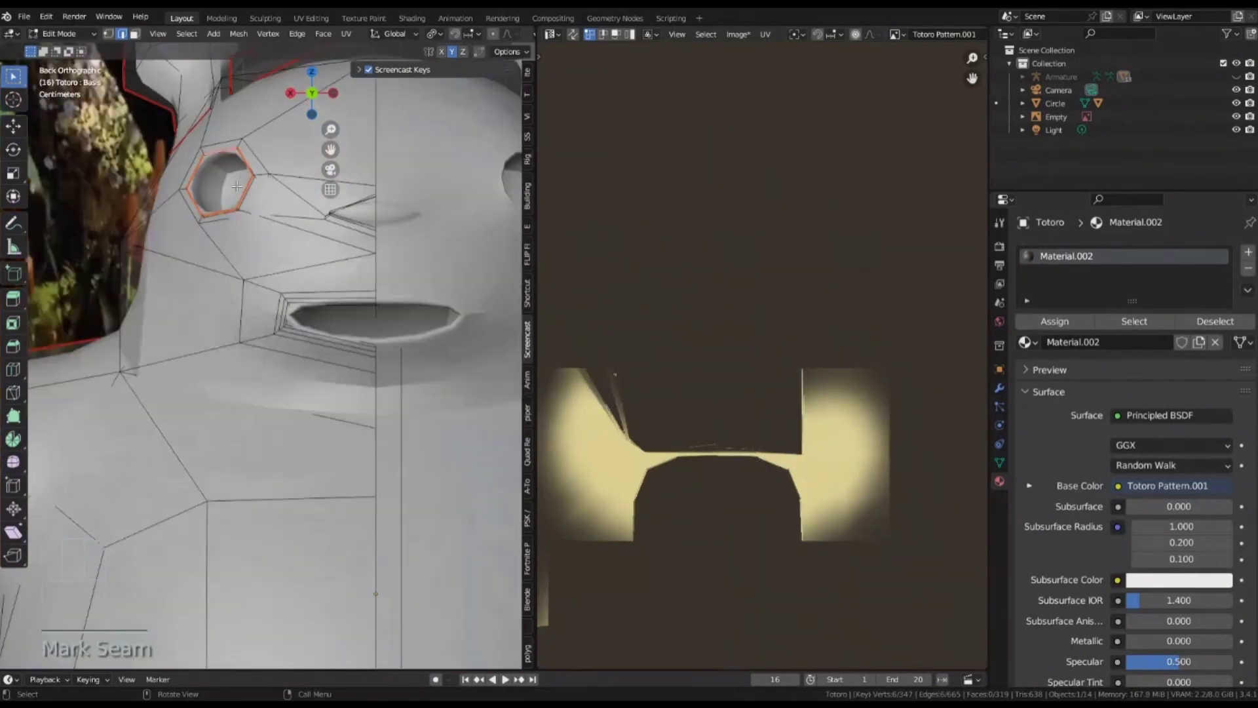
{"action": "scroll", "coordinate": [183, 158], "scroll_direction": "up", "scroll_amount": 2}
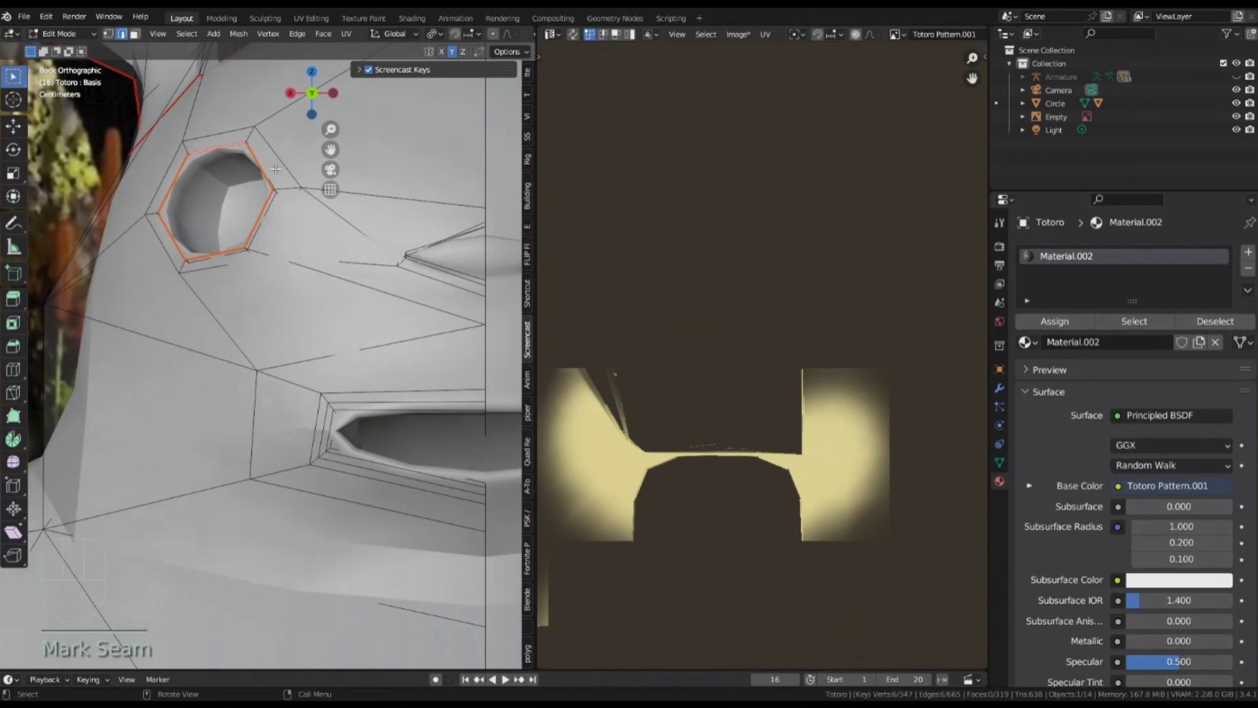
{"action": "middle_click_drag", "start_coordinate": [282, 448], "coordinate": [282, 313], "text": "shift"}
{"action": "scroll", "coordinate": [282, 313], "scroll_direction": "up", "scroll_amount": 4}
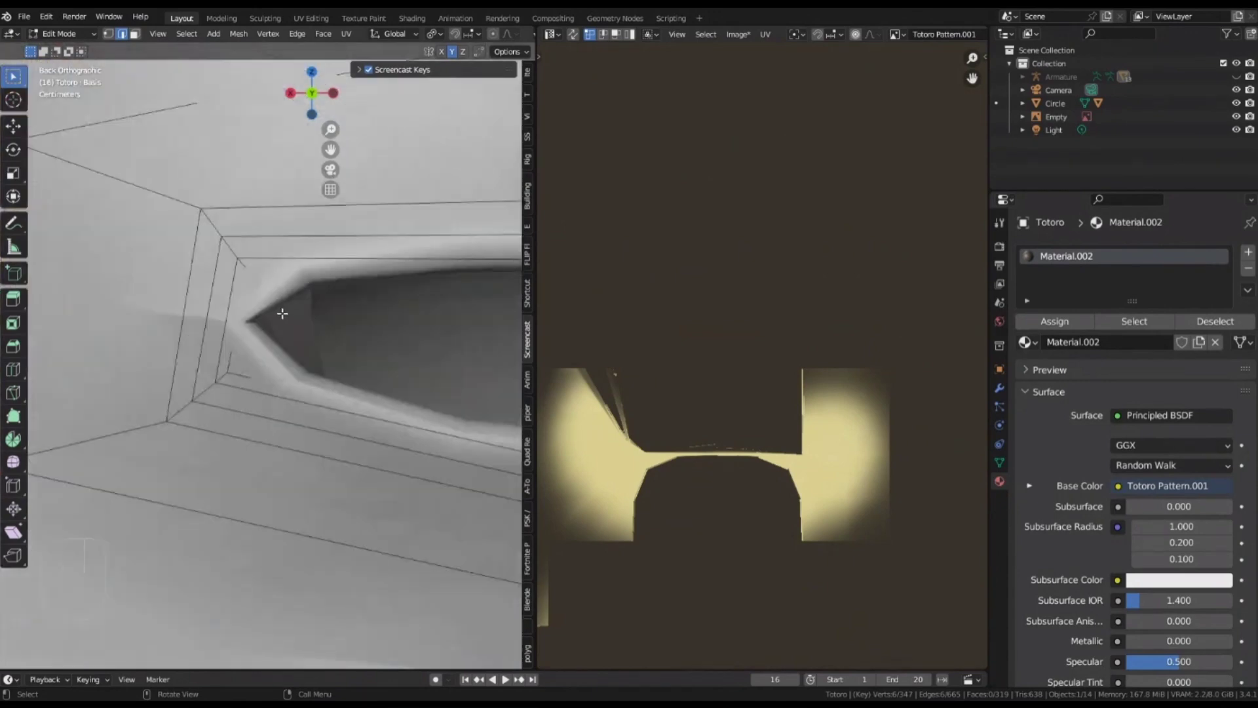
{"action": "left_click", "coordinate": [246, 377], "text": "alt"}
{"action": "scroll", "coordinate": [246, 377], "scroll_direction": "down", "scroll_amount": 2}
{"action": "right_click", "coordinate": [246, 377]}
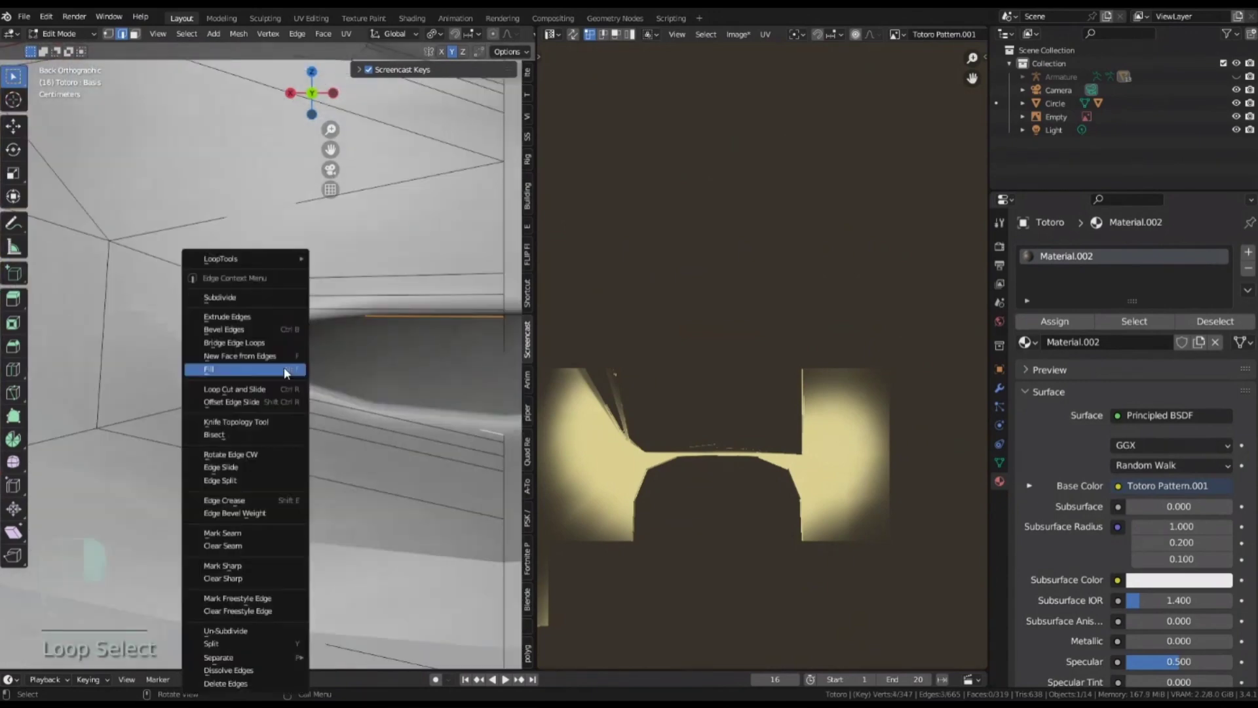
{"action": "left_click", "coordinate": [256, 536]}
Unwrap the whole body mesh again using the eye and mouth seams
{"action": "scroll", "coordinate": [367, 272], "scroll_direction": "down", "scroll_amount": 6}
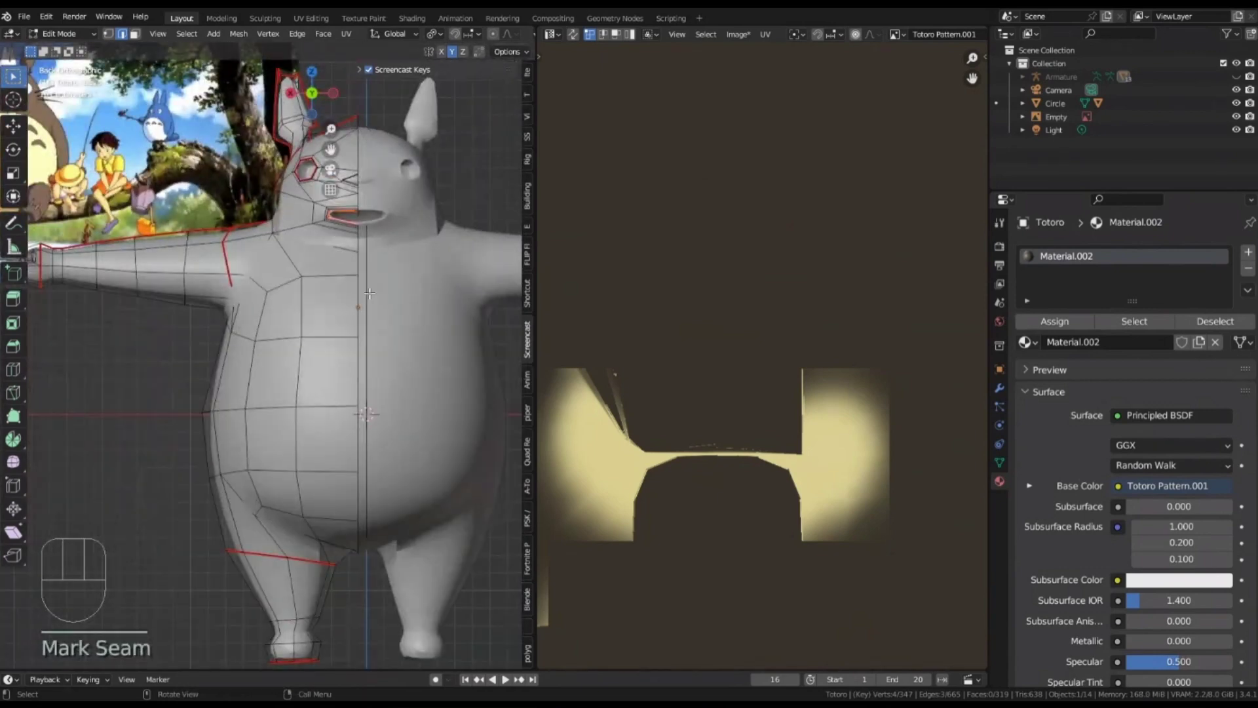
{"action": "key", "text": "a"}
{"action": "key", "text": "u"}
{"action": "left_click", "coordinate": [371, 292]}
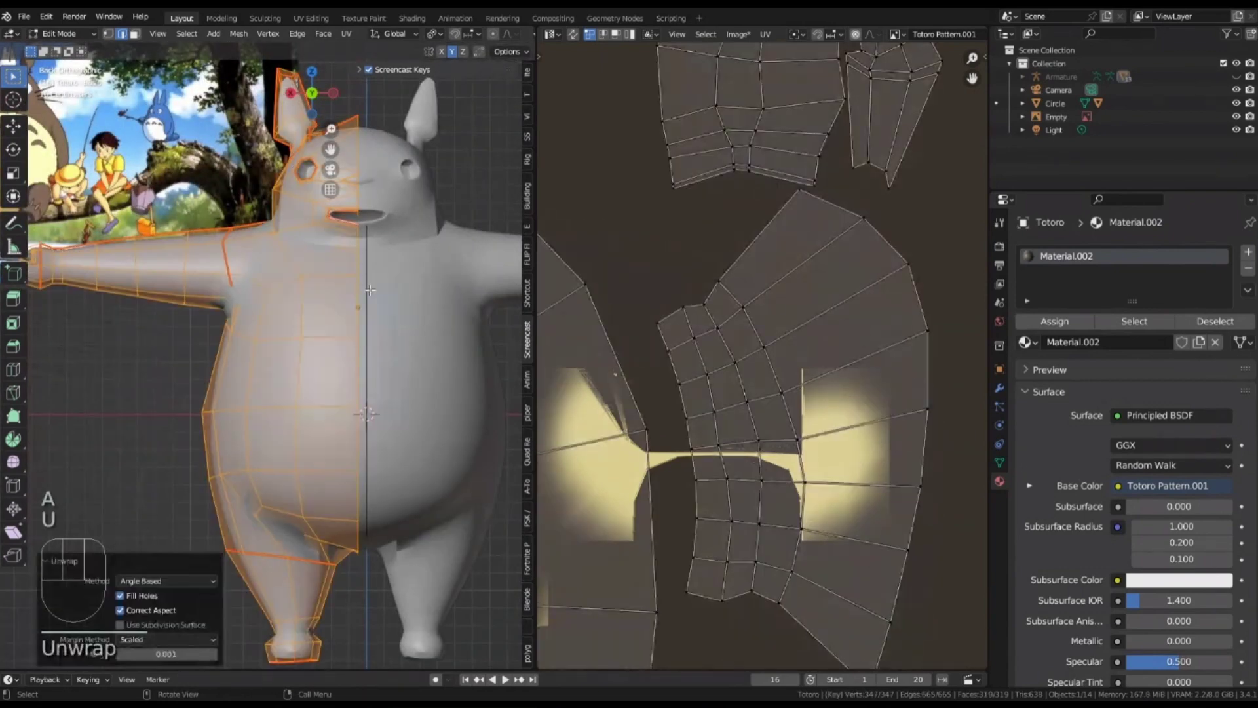
Examine the small round islands in the UV map and check the face loop around the mouth
{"action": "scroll", "coordinate": [662, 298], "scroll_direction": "down", "scroll_amount": 7}
{"action": "key", "text": "Tab"}
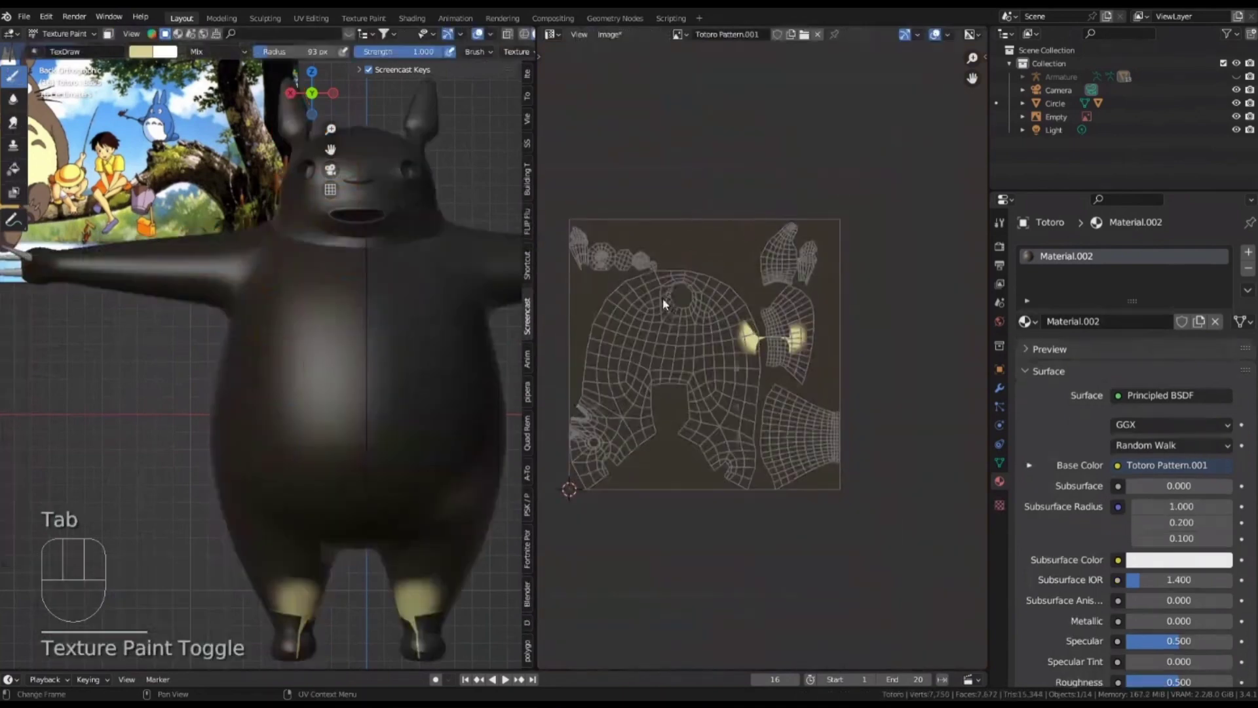
{"action": "key", "text": "Tab"}
{"action": "scroll", "coordinate": [669, 196], "scroll_direction": "up", "scroll_amount": 5}
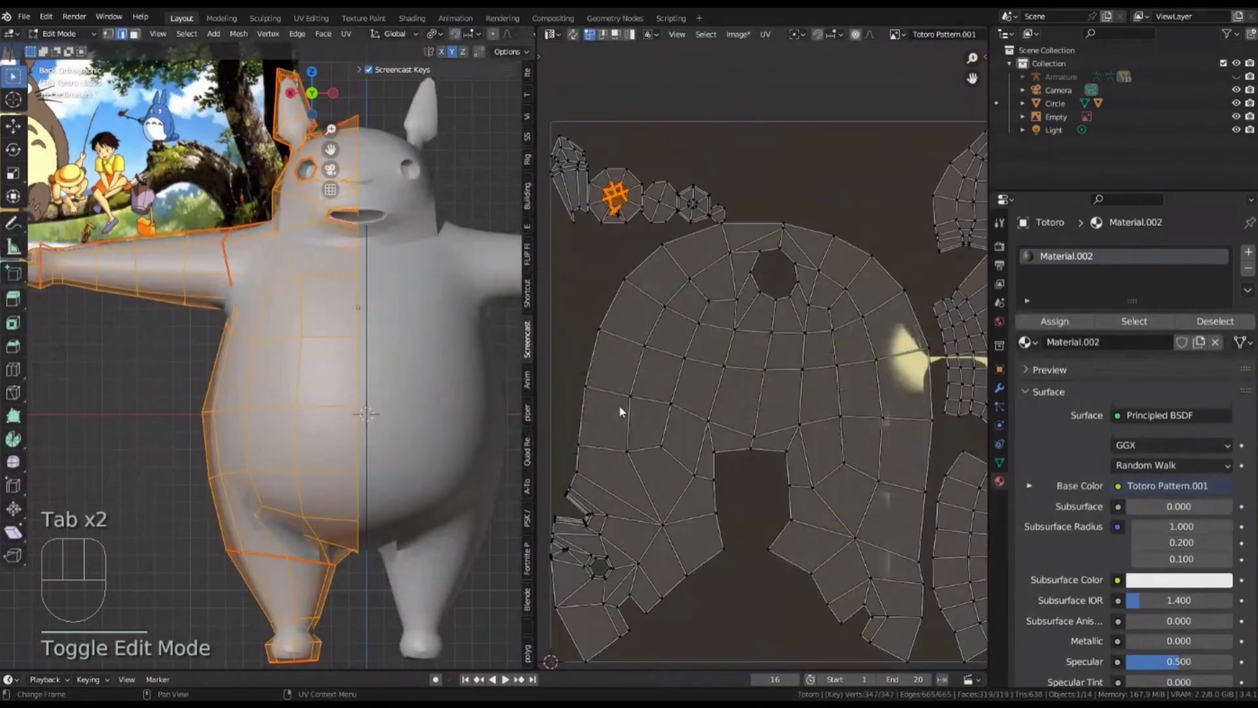
{"action": "left_click", "coordinate": [815, 152]}
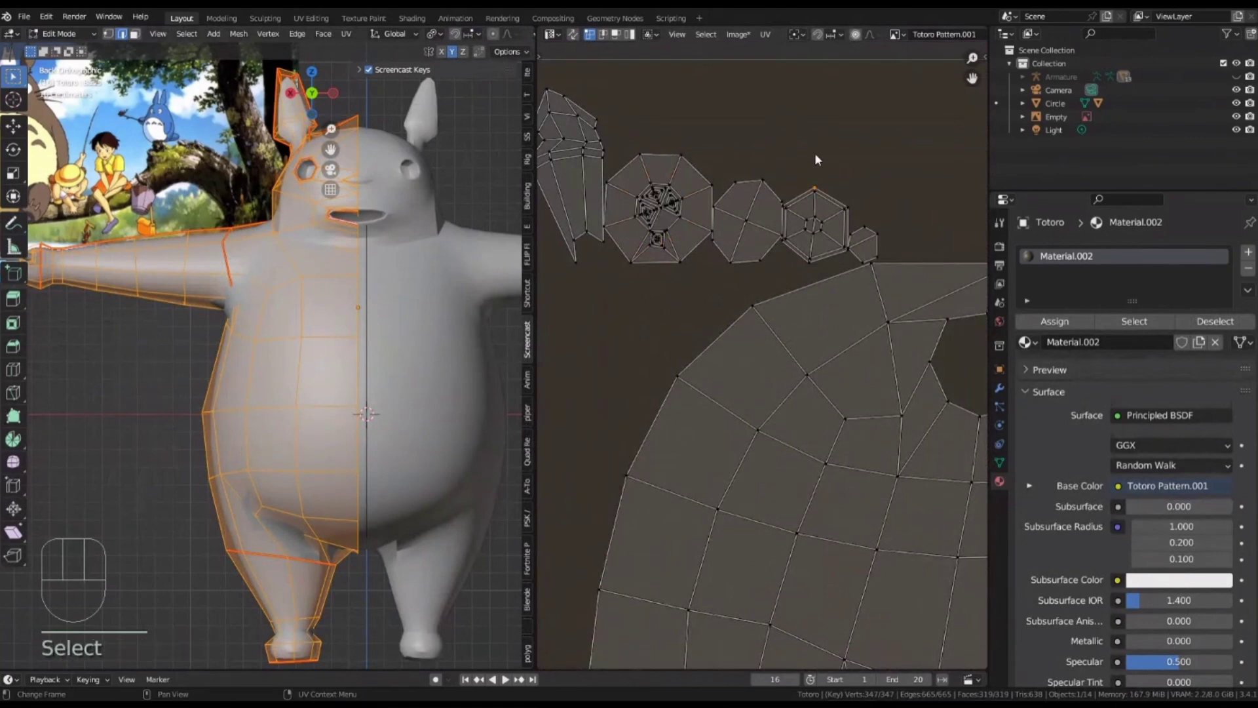
{"action": "scroll", "coordinate": [664, 205], "scroll_direction": "up", "scroll_amount": 5}
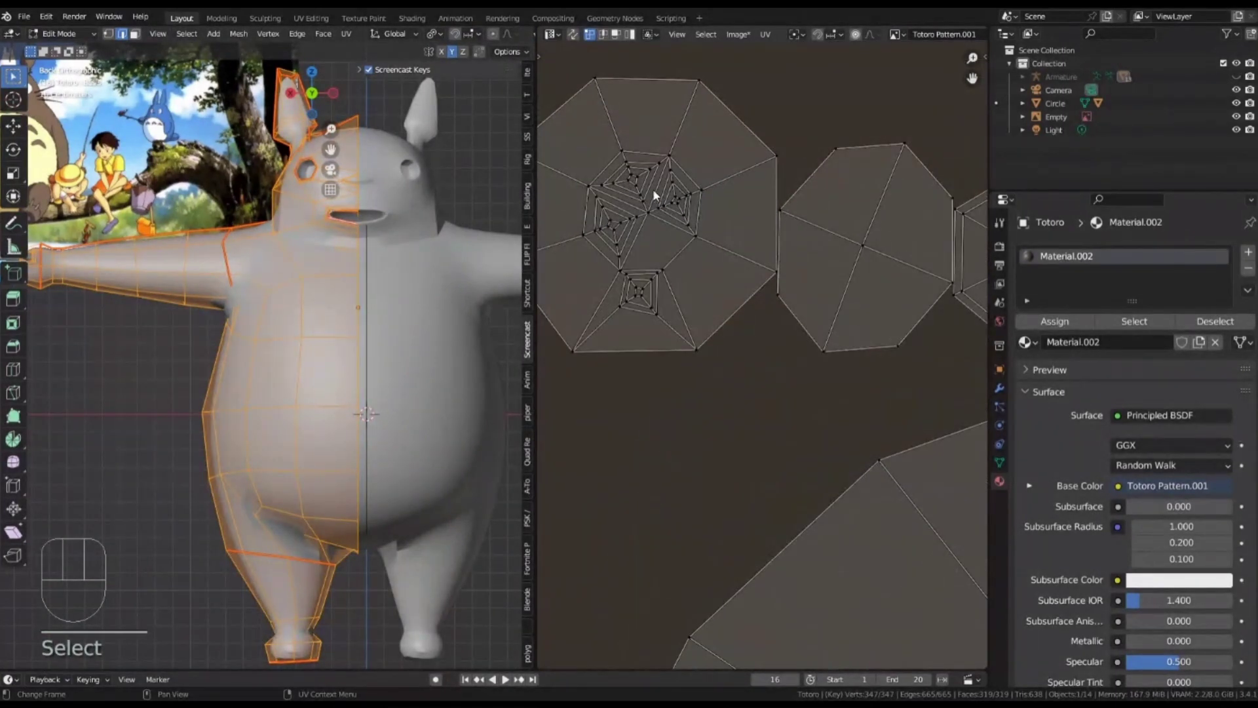
{"action": "left_click", "coordinate": [481, 161]}
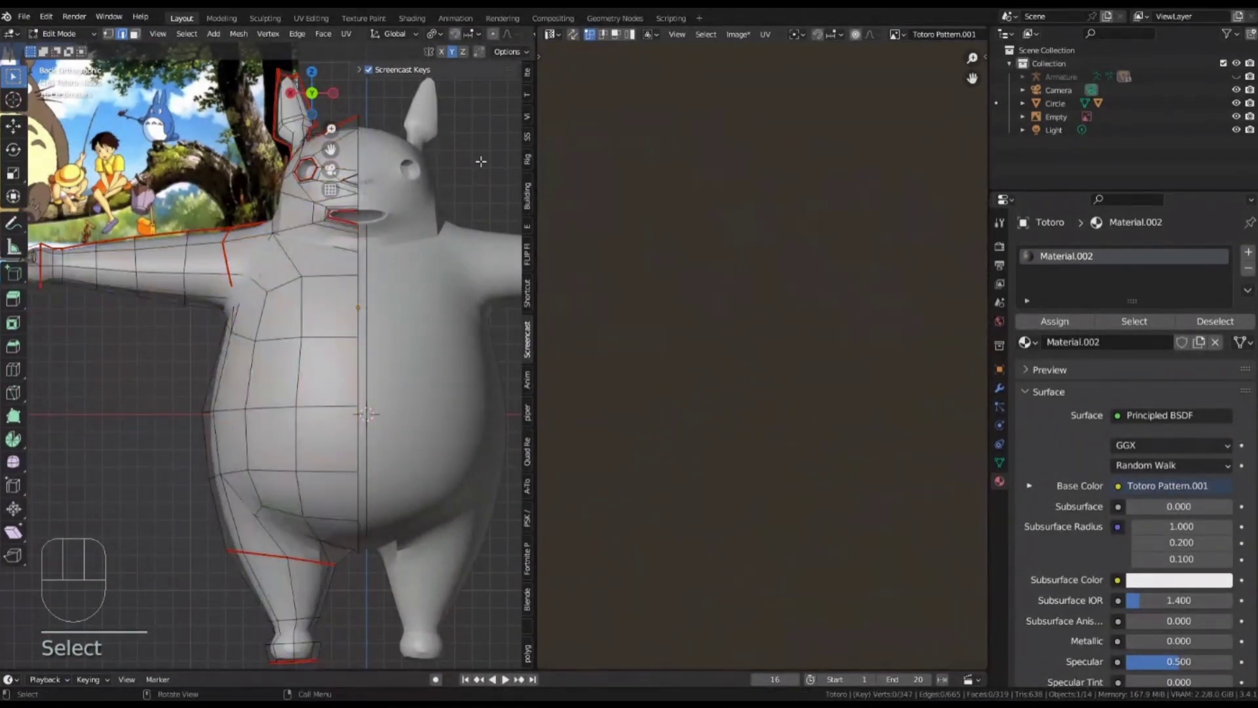
{"action": "key", "text": "3"}
{"action": "left_click", "coordinate": [354, 218], "text": "alt"}
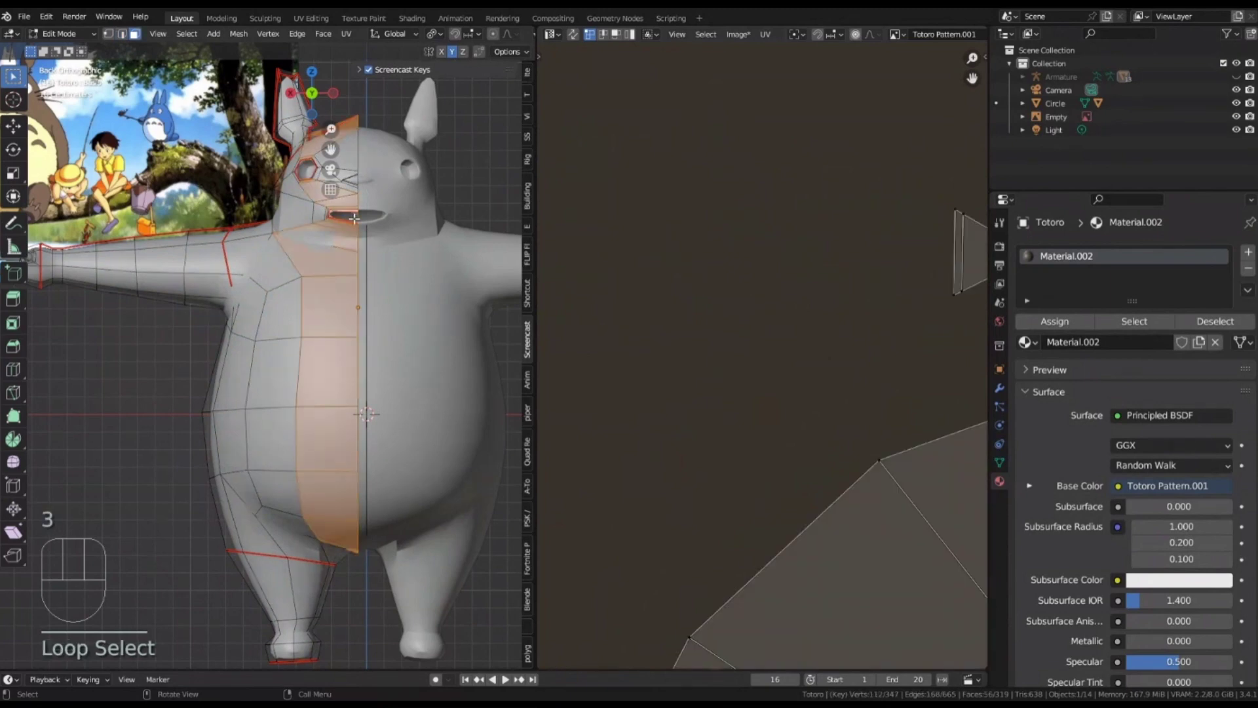
Select the whole body mesh and repeat the unwrap to refresh its UV layout
{"action": "key", "text": "Tab"}
{"action": "key", "text": "Tab"}
{"action": "key", "text": "a"}
{"action": "scroll", "coordinate": [364, 217], "scroll_direction": "down", "scroll_amount": 4}
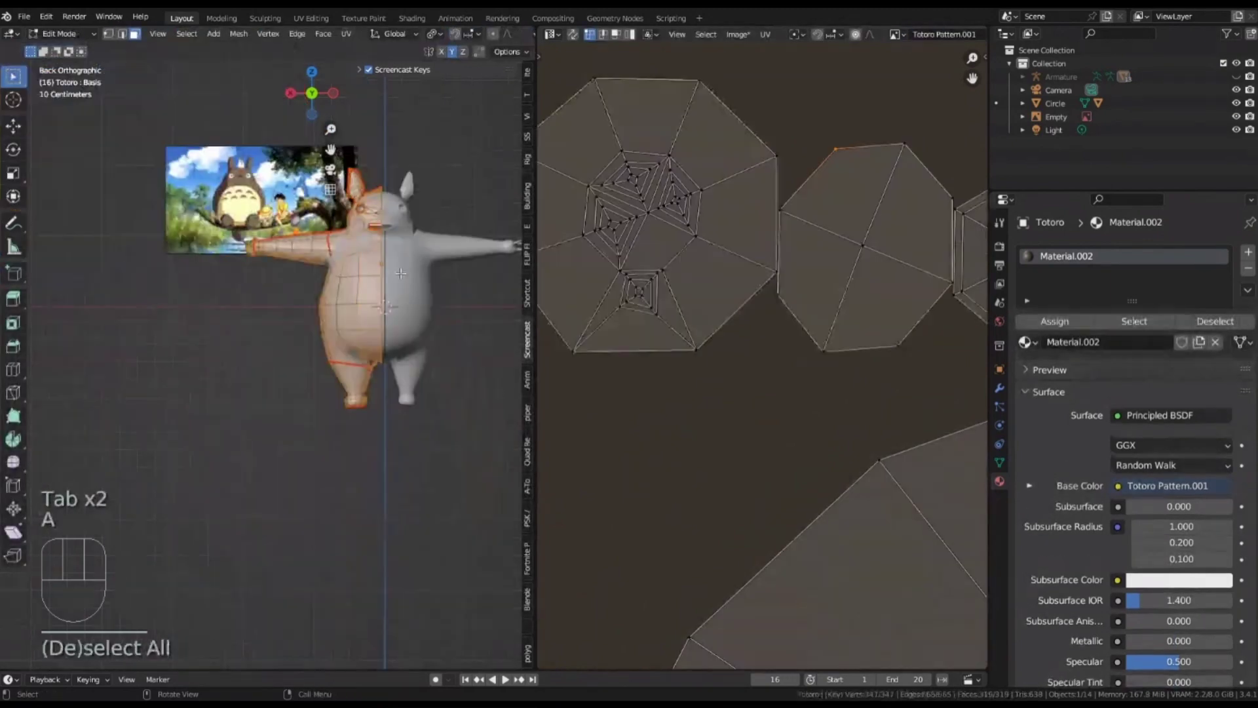
{"action": "scroll", "coordinate": [241, 180], "scroll_direction": "up", "scroll_amount": 4}
{"action": "scroll", "coordinate": [240, 180], "scroll_direction": "down", "scroll_amount": 4}
{"action": "middle_click_drag", "start_coordinate": [240, 180], "coordinate": [135, 214], "text": "shift"}
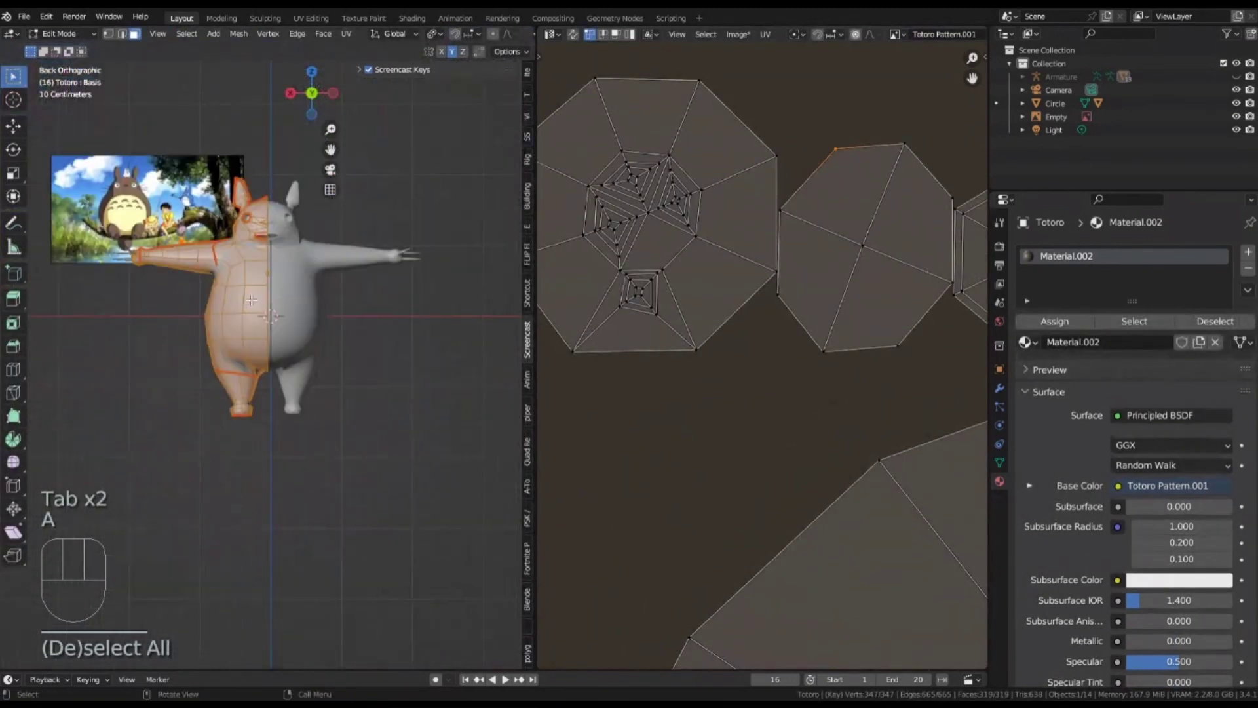
{"action": "key", "text": "u"}
{"action": "left_click", "coordinate": [254, 300]}
{"action": "scroll", "coordinate": [658, 282], "scroll_direction": "down", "scroll_amount": 5}
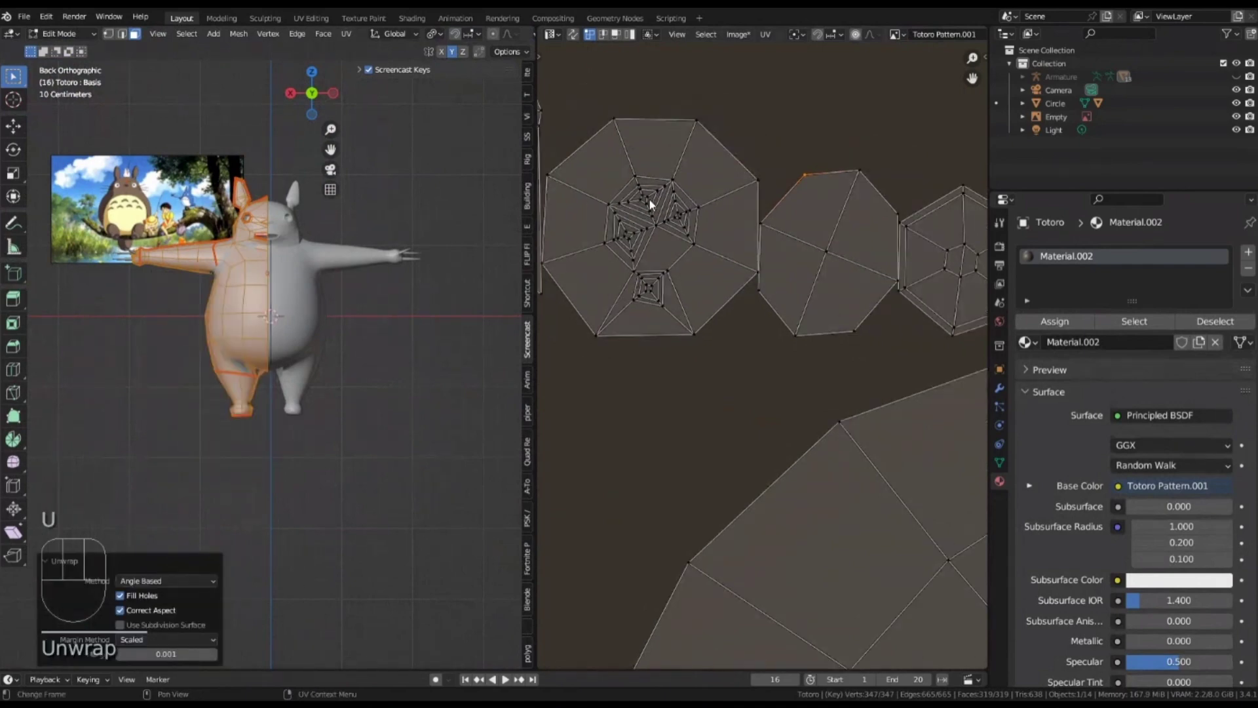
{"action": "scroll", "coordinate": [267, 191], "scroll_direction": "up", "scroll_amount": 8}
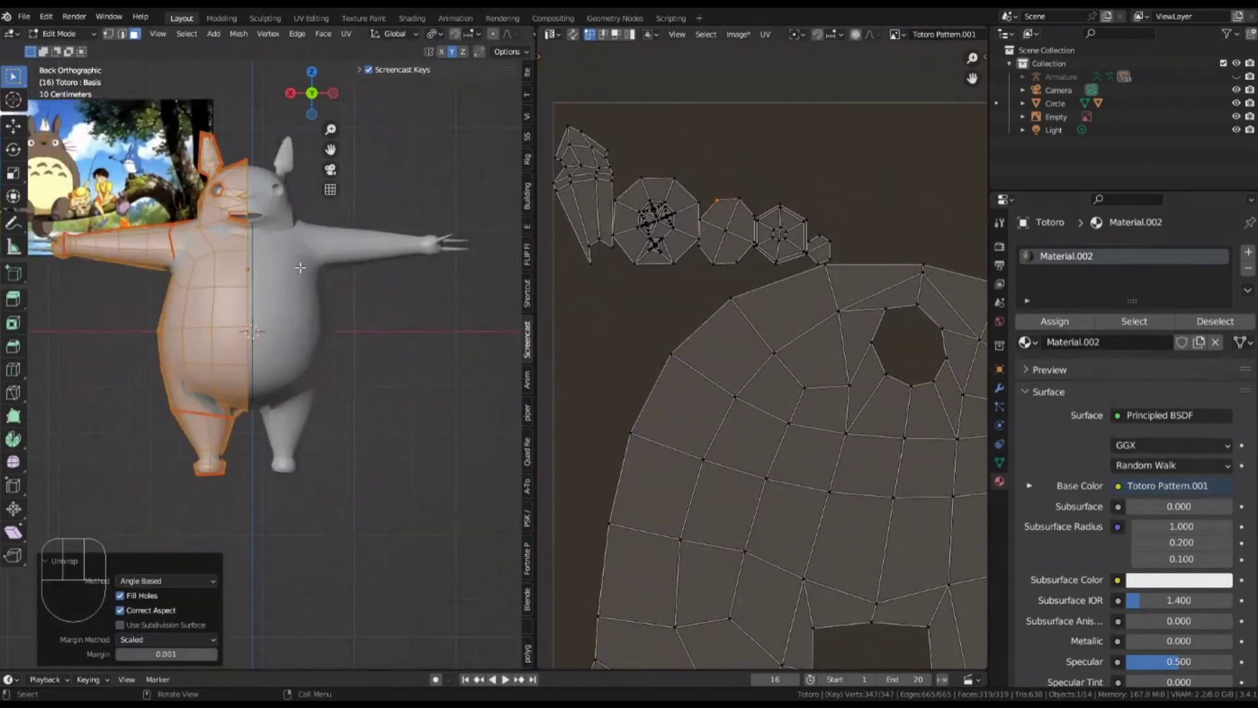
With see-through display on, mark a seam on the four edges closing the inner end of the mouth cavity
{"action": "key", "text": "alt+z"}
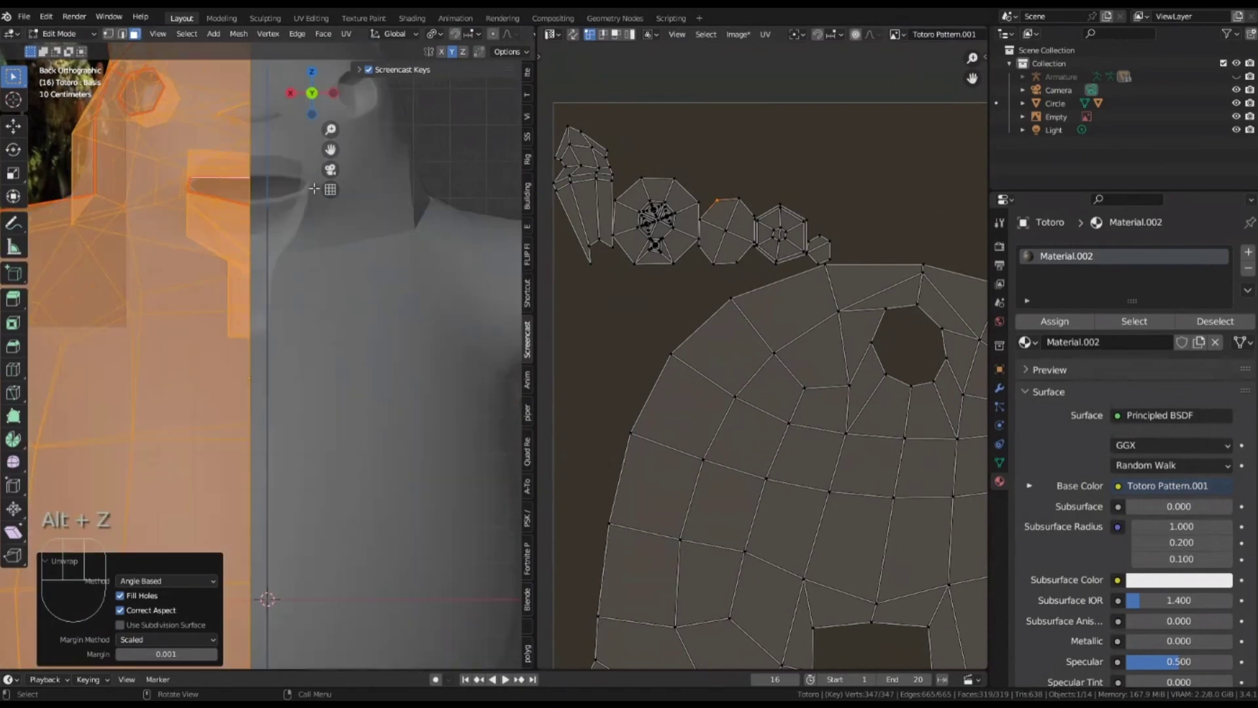
{"action": "middle_click_drag", "start_coordinate": [460, 89], "coordinate": [172, 325]}
{"action": "key", "text": "2"}
{"action": "scroll", "coordinate": [367, 244], "scroll_direction": "up", "scroll_amount": 5}
{"action": "left_click", "coordinate": [362, 253]}
{"action": "left_click", "coordinate": [172, 326]}
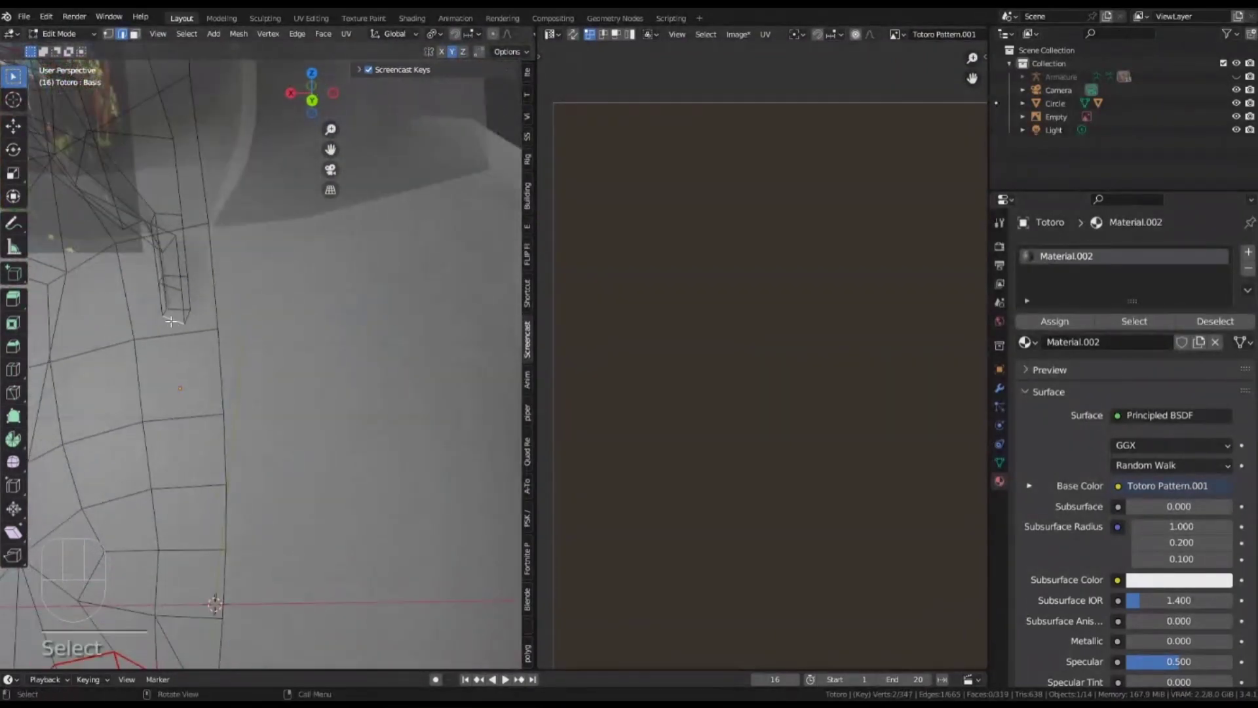
{"action": "left_click", "coordinate": [173, 311], "text": "alt+shift"}
{"action": "left_click", "coordinate": [187, 315], "text": "shift"}
{"action": "right_click", "coordinate": [159, 547]}
{"action": "left_click", "coordinate": [156, 533]}
Mark a seam along the edge paths on both sides of the mouth cavity, from the opening to its inner end
{"action": "middle_click_drag", "start_coordinate": [197, 459], "coordinate": [267, 332]}
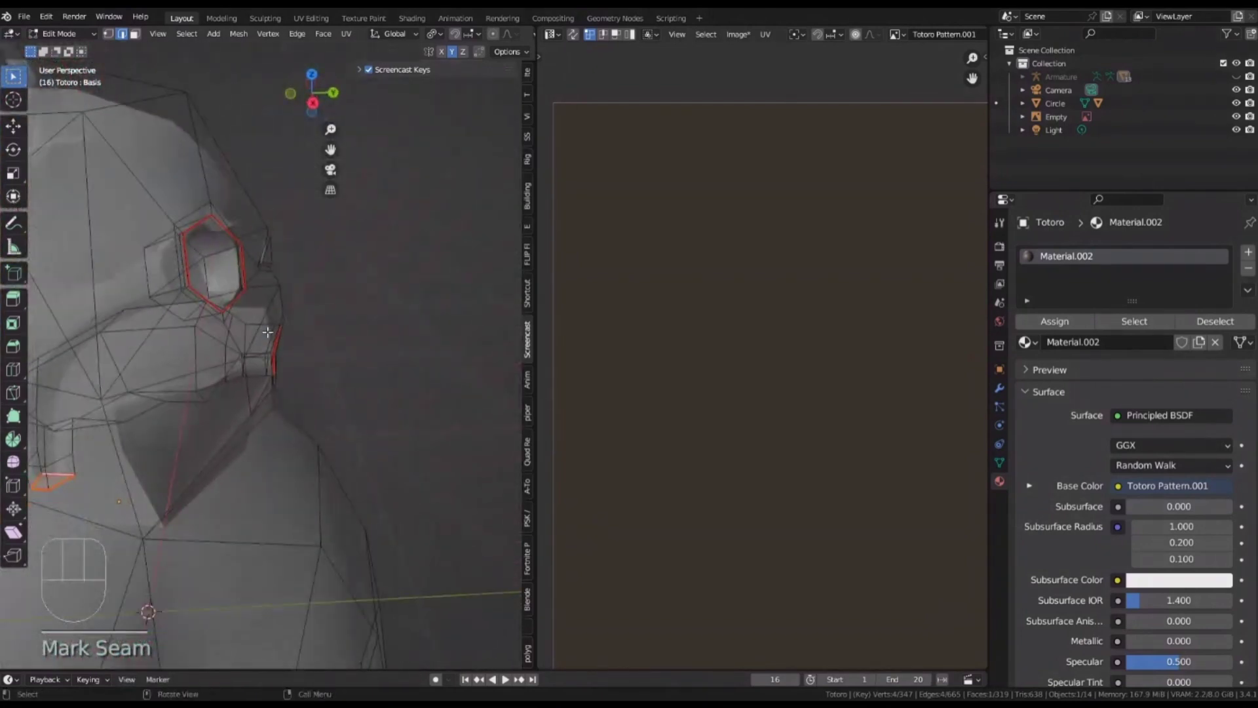
{"action": "scroll", "coordinate": [252, 323], "scroll_direction": "up", "scroll_amount": 2}
{"action": "left_click", "coordinate": [252, 323], "text": "alt+shift"}
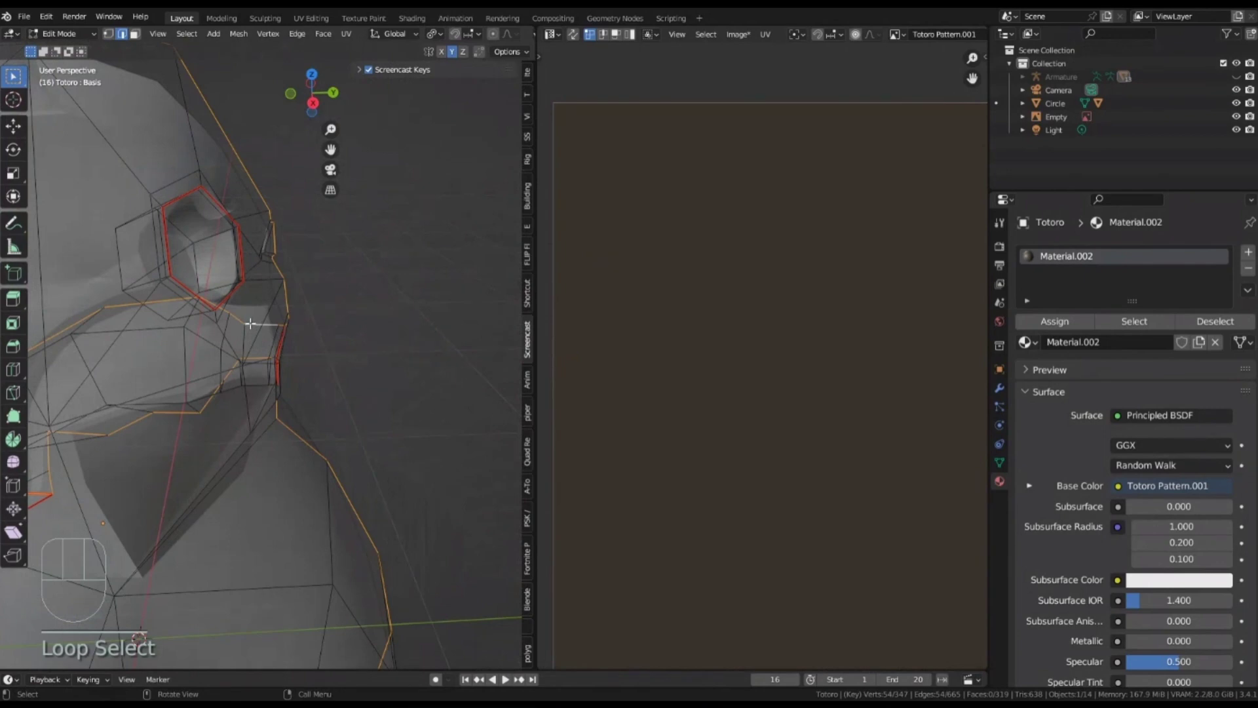
{"action": "left_click", "coordinate": [253, 324]}
{"action": "middle_click_drag", "start_coordinate": [261, 328], "coordinate": [249, 333]}
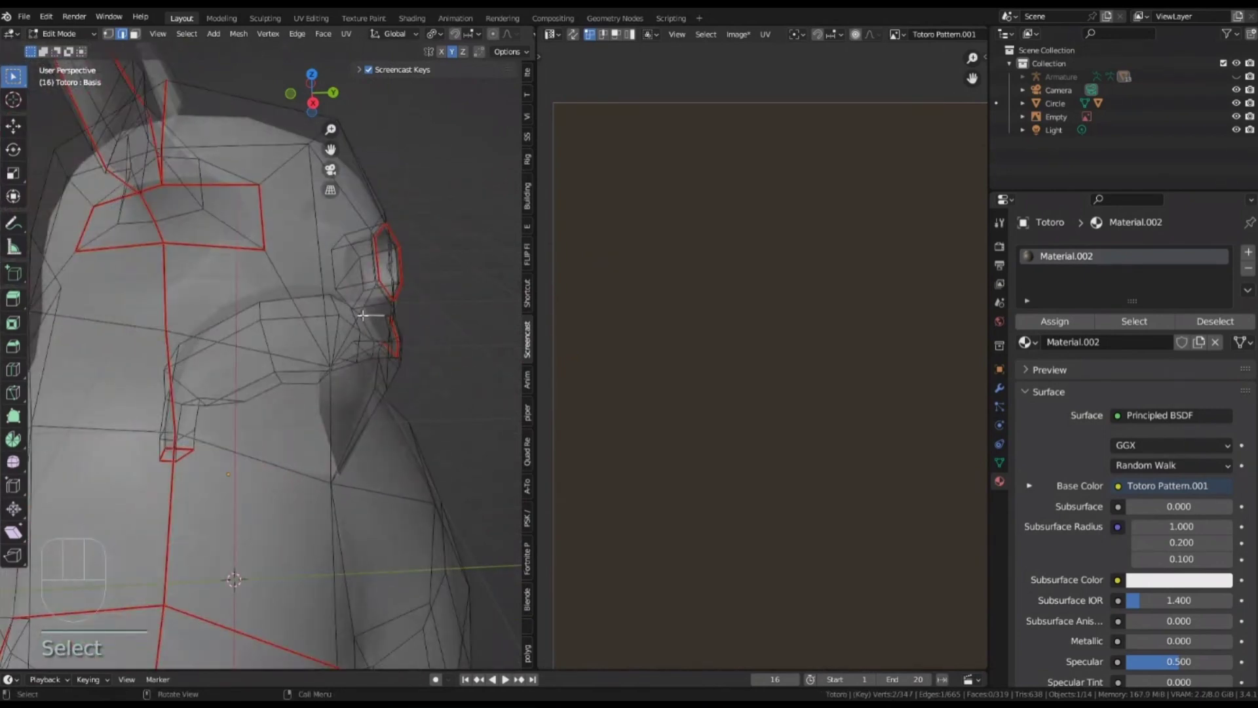
{"action": "middle_click_drag", "start_coordinate": [363, 315], "coordinate": [216, 420]}
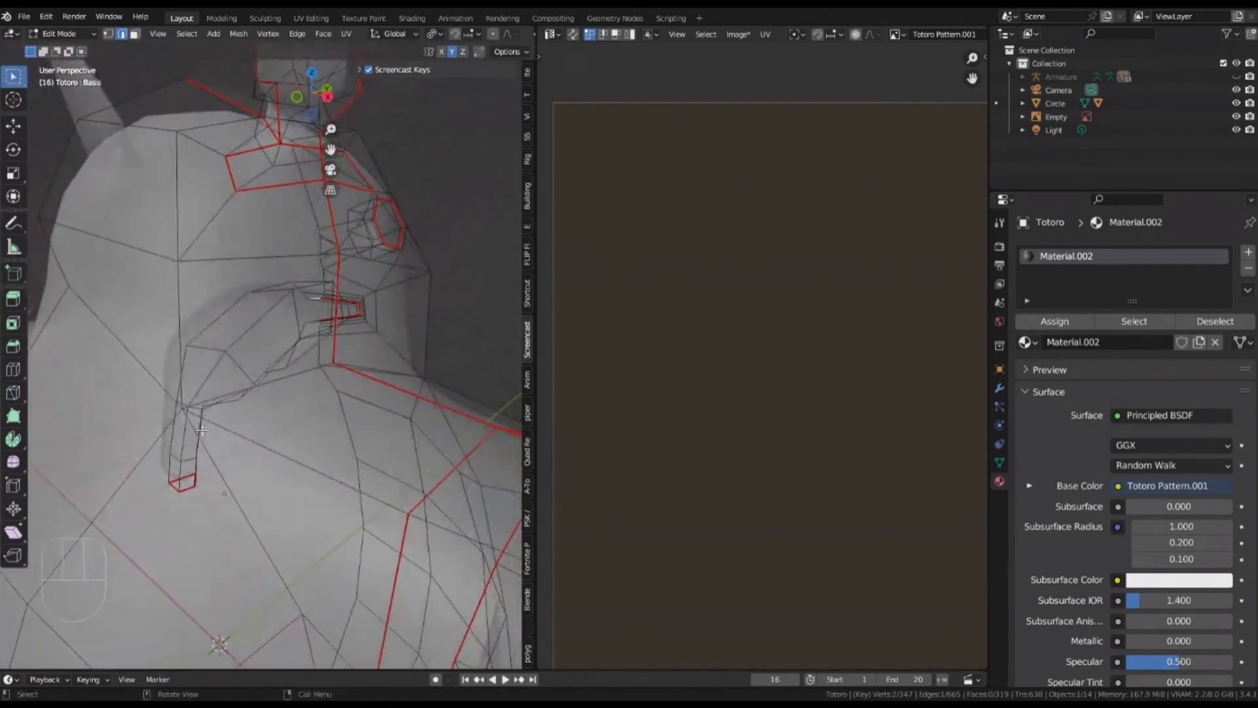
{"action": "left_click", "coordinate": [171, 463], "text": "ctrl"}
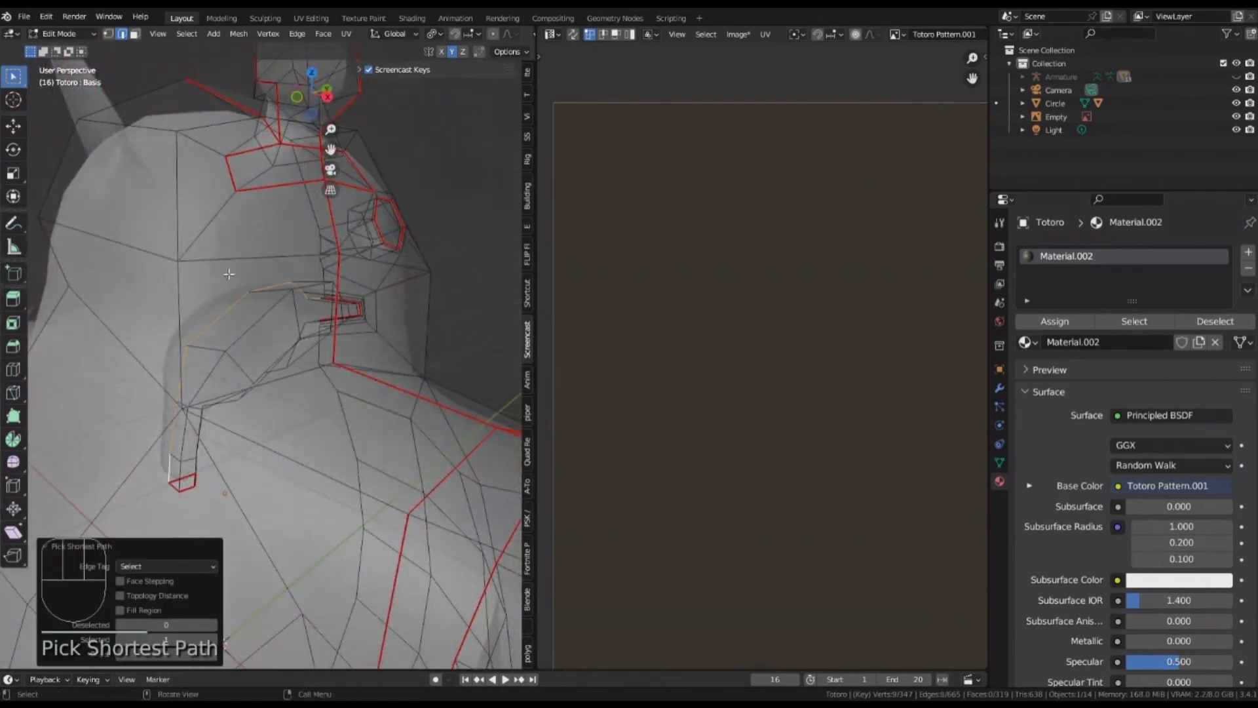
{"action": "middle_click_drag", "start_coordinate": [202, 426], "coordinate": [31, 413]}
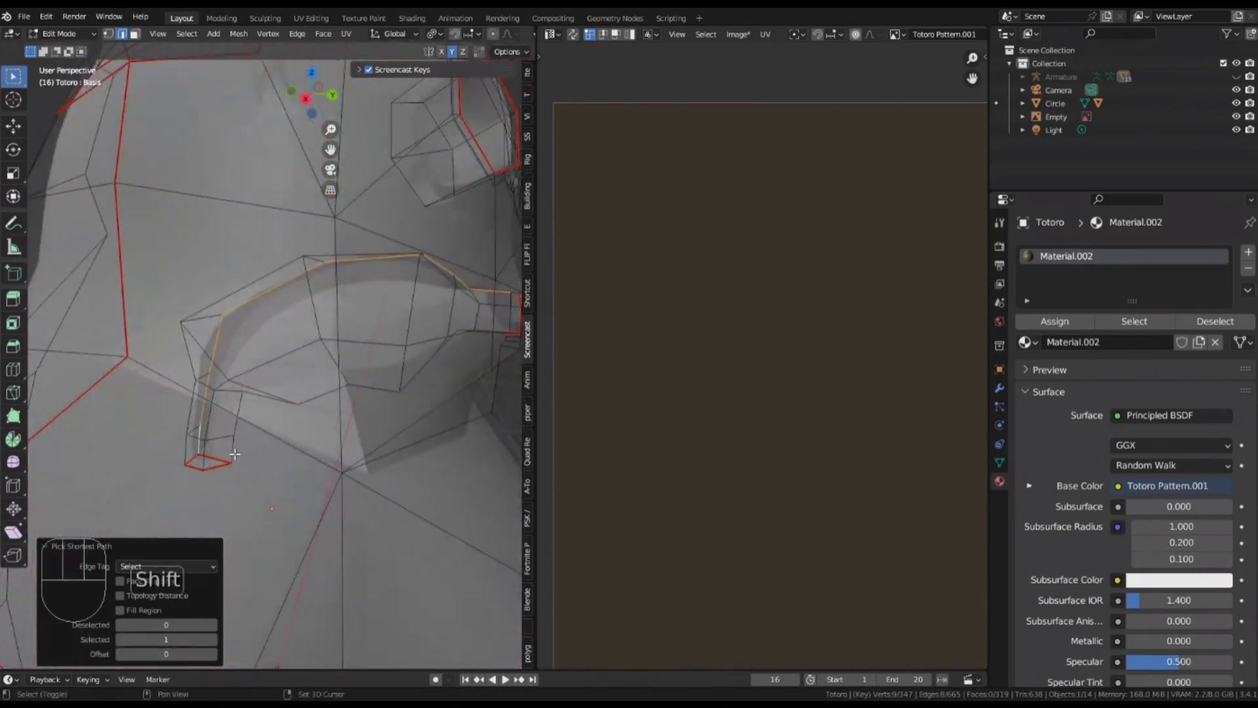
{"action": "left_click", "coordinate": [235, 454], "text": "shift"}
{"action": "middle_click_drag", "start_coordinate": [235, 454], "coordinate": [342, 378]}
{"action": "left_click", "coordinate": [346, 362], "text": "ctrl"}
{"action": "right_click", "coordinate": [301, 369]}
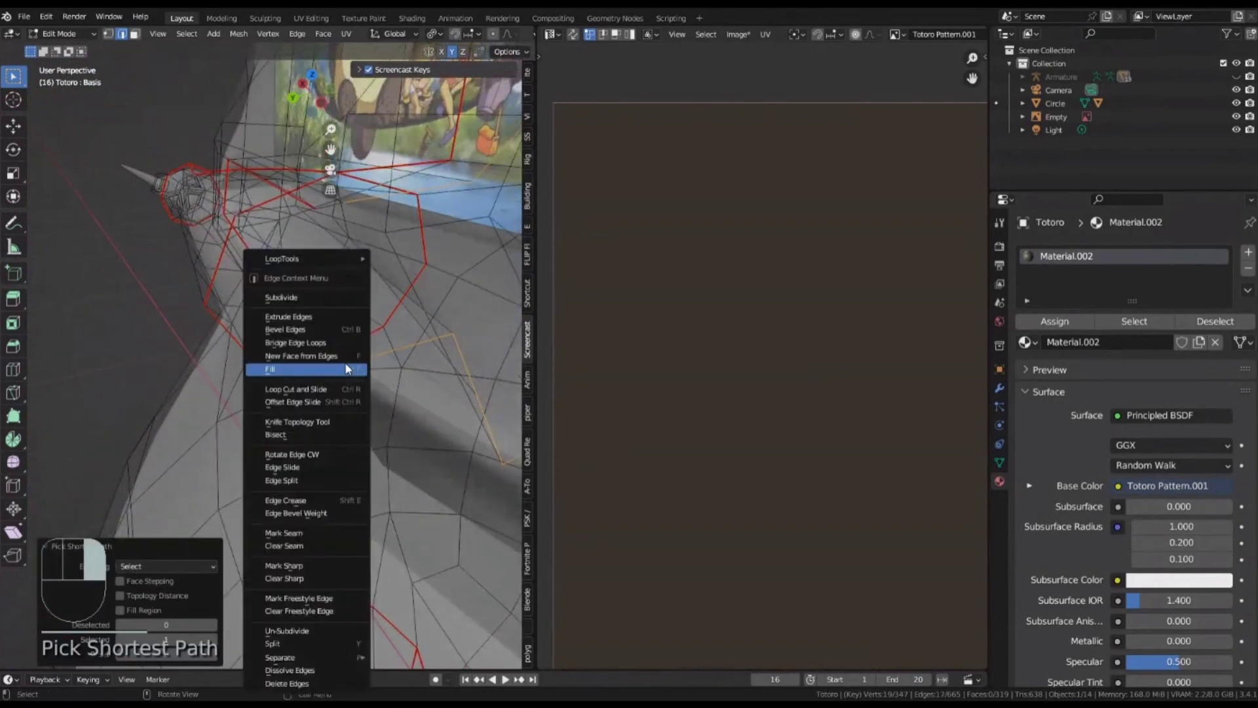
{"action": "left_click", "coordinate": [301, 480]}
Unwrap the whole body mesh again using the mouth cavity seams
{"action": "scroll", "coordinate": [300, 384], "scroll_direction": "down", "scroll_amount": 5}
{"action": "key", "text": "a"}
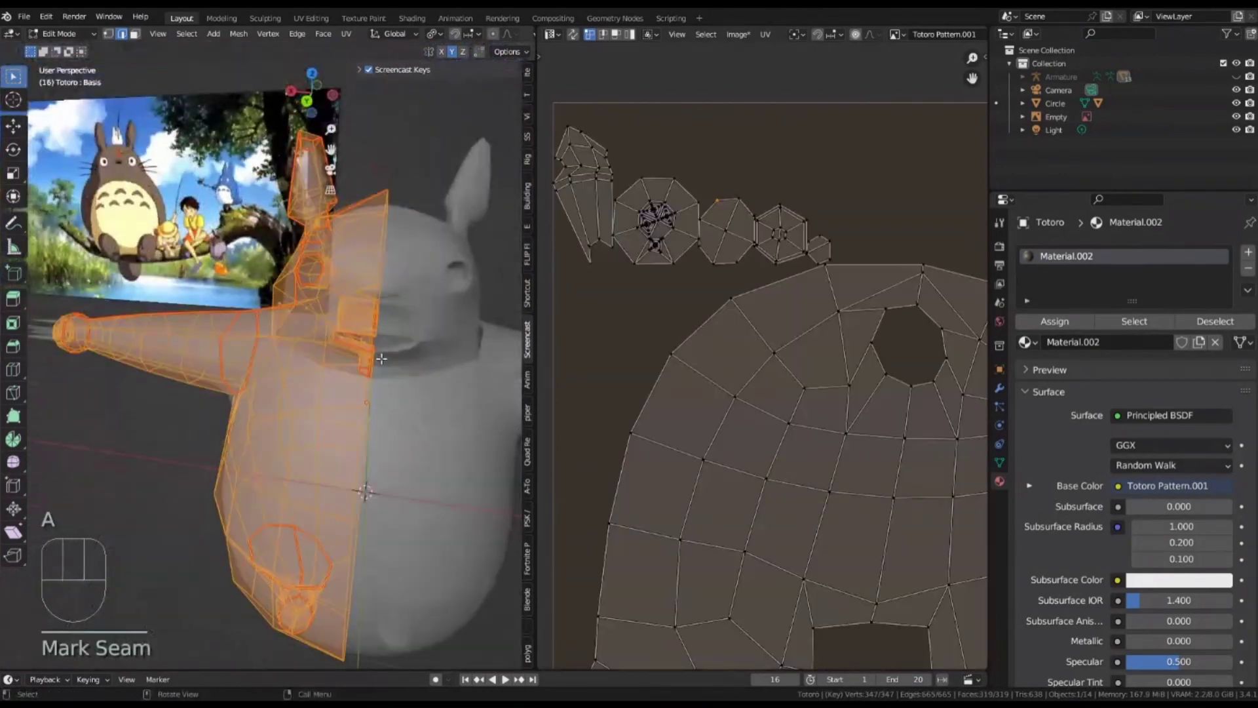
{"action": "key", "text": "u"}
{"action": "left_click", "coordinate": [384, 355]}
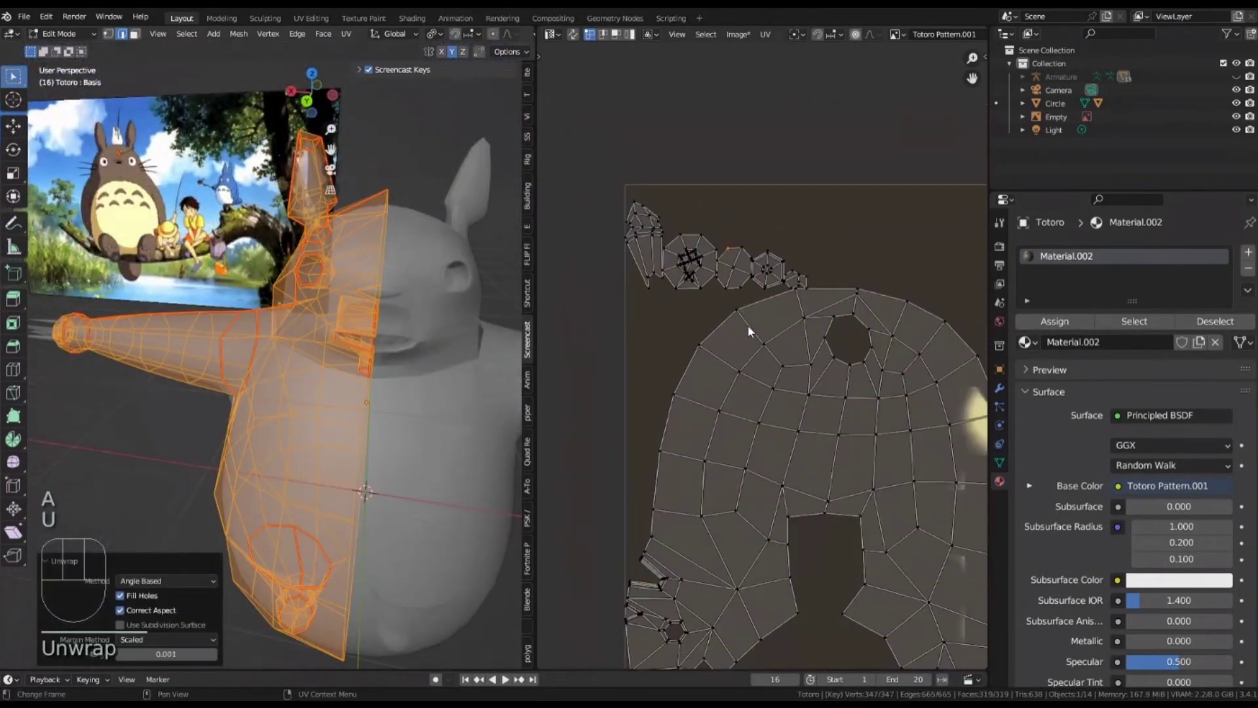
{"action": "scroll", "coordinate": [773, 346], "scroll_direction": "down", "scroll_amount": 4}
{"action": "scroll", "coordinate": [793, 427], "scroll_direction": "up", "scroll_amount": 2}
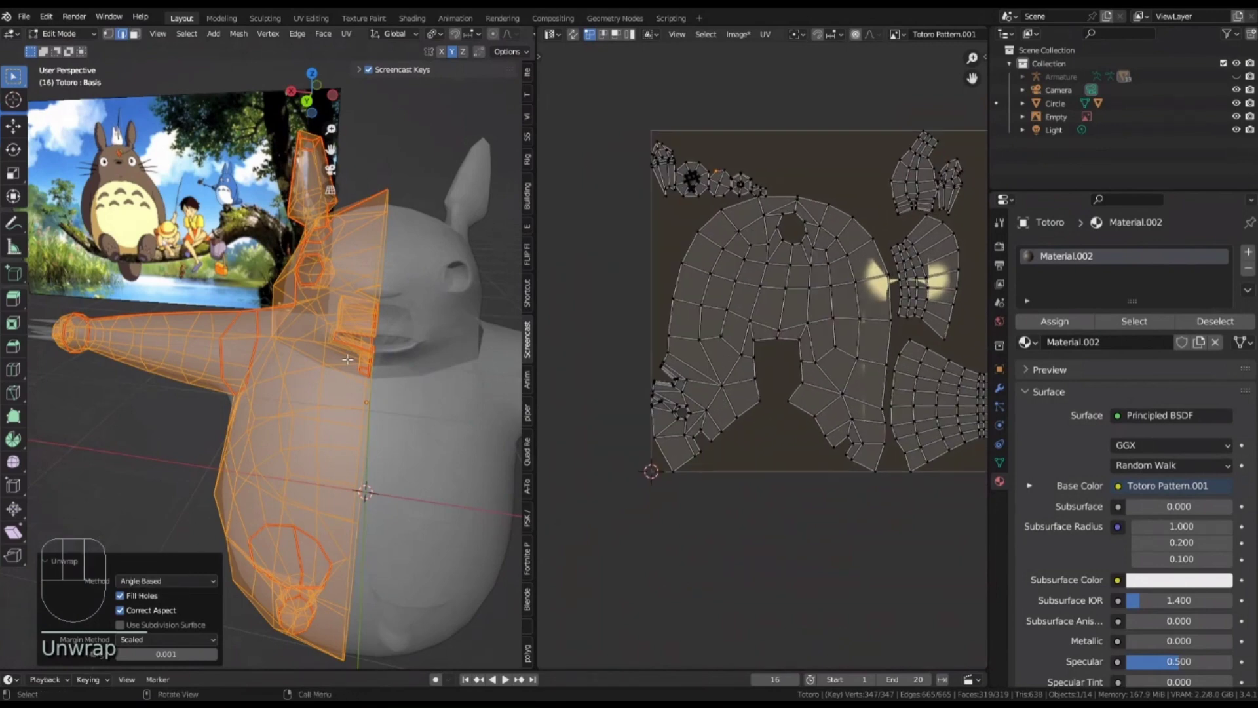
Examine the hand with its claws from several angles and compare it with its round island in the UV map
{"action": "key", "text": "Tab"}
{"action": "scroll", "coordinate": [318, 373], "scroll_direction": "down", "scroll_amount": 3}
{"action": "key", "text": "Tab"}
{"action": "middle_click_drag", "start_coordinate": [343, 380], "coordinate": [409, 354], "text": "alt"}
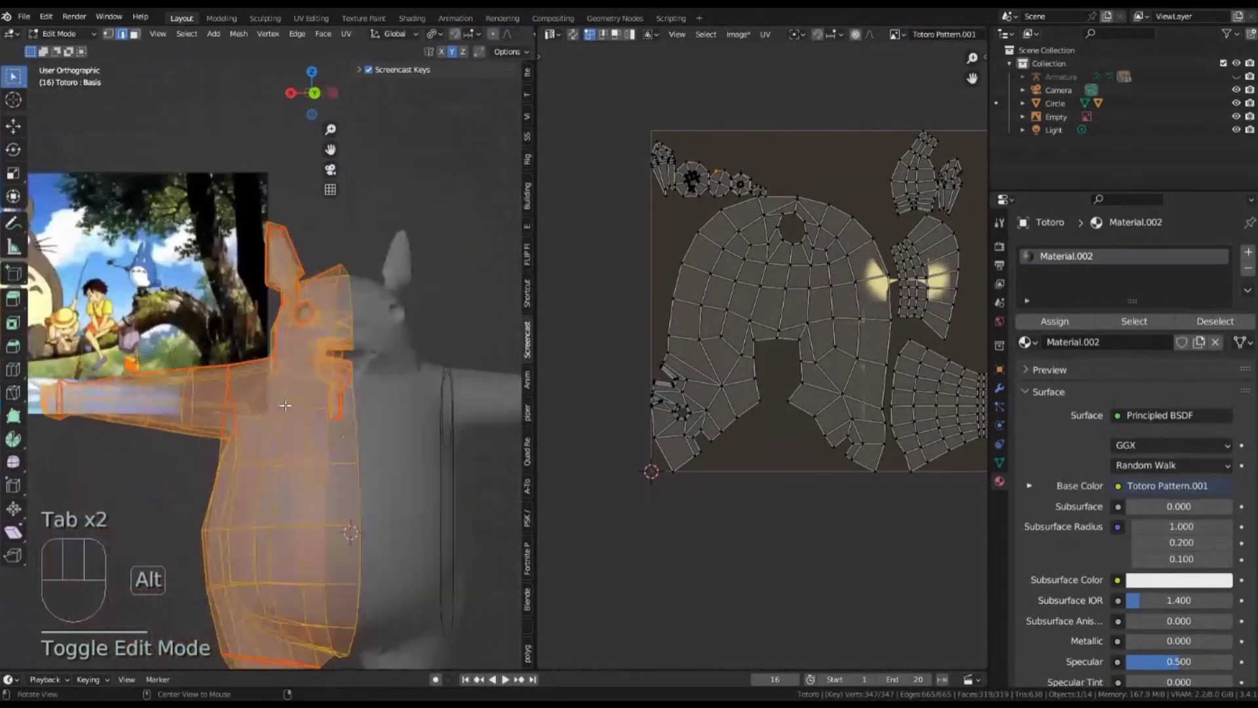
{"action": "scroll", "coordinate": [408, 355], "scroll_direction": "up", "scroll_amount": 3}
{"action": "left_click", "coordinate": [417, 217]}
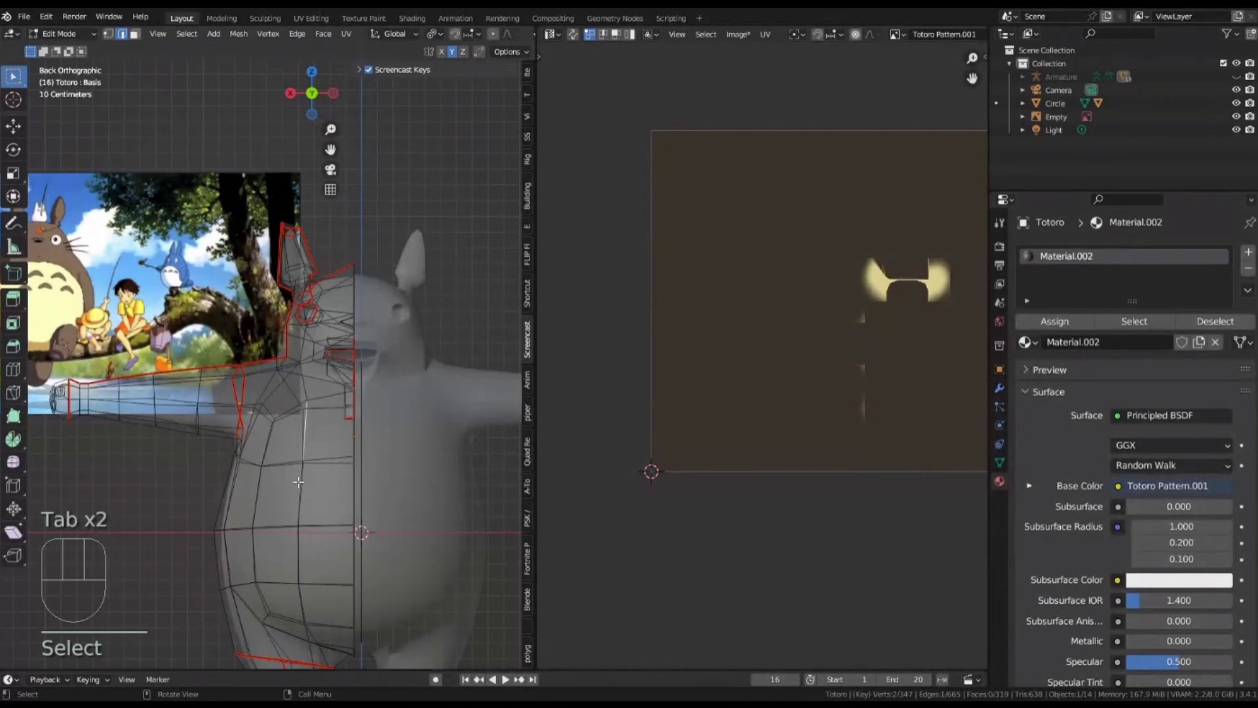
{"action": "scroll", "coordinate": [299, 482], "scroll_direction": "down", "scroll_amount": 4}
{"action": "key", "text": "3"}
{"action": "middle_click_drag", "start_coordinate": [275, 419], "coordinate": [352, 242]}
{"action": "key", "text": "2"}
{"action": "scroll", "coordinate": [169, 336], "scroll_direction": "up", "scroll_amount": 3}
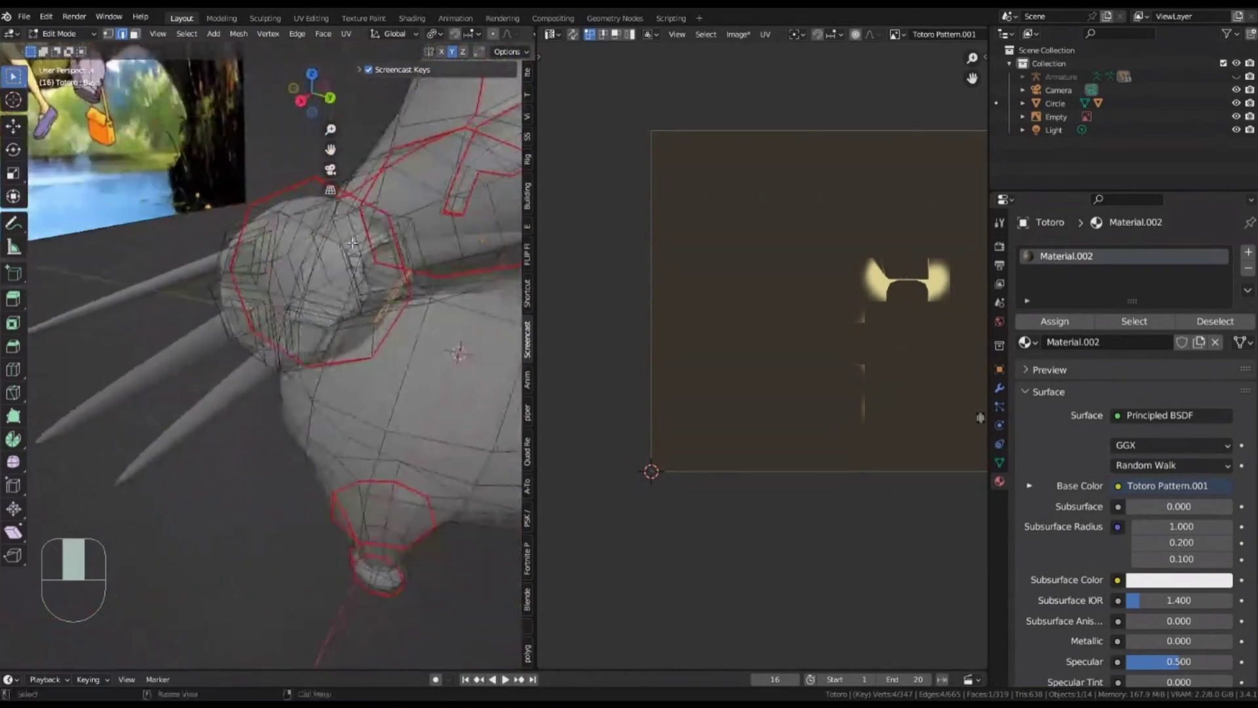
{"action": "key", "text": "alt+z"}
{"action": "key", "text": "a"}
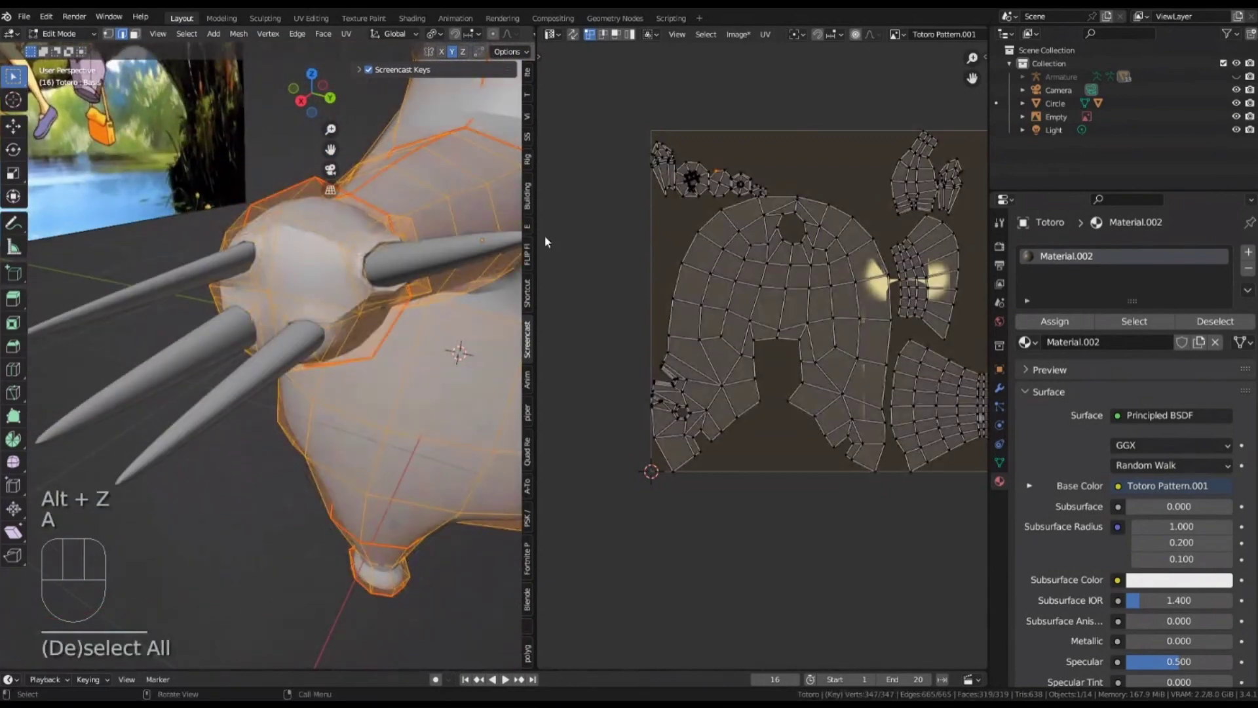
{"action": "scroll", "coordinate": [689, 188], "scroll_direction": "up", "scroll_amount": 6}
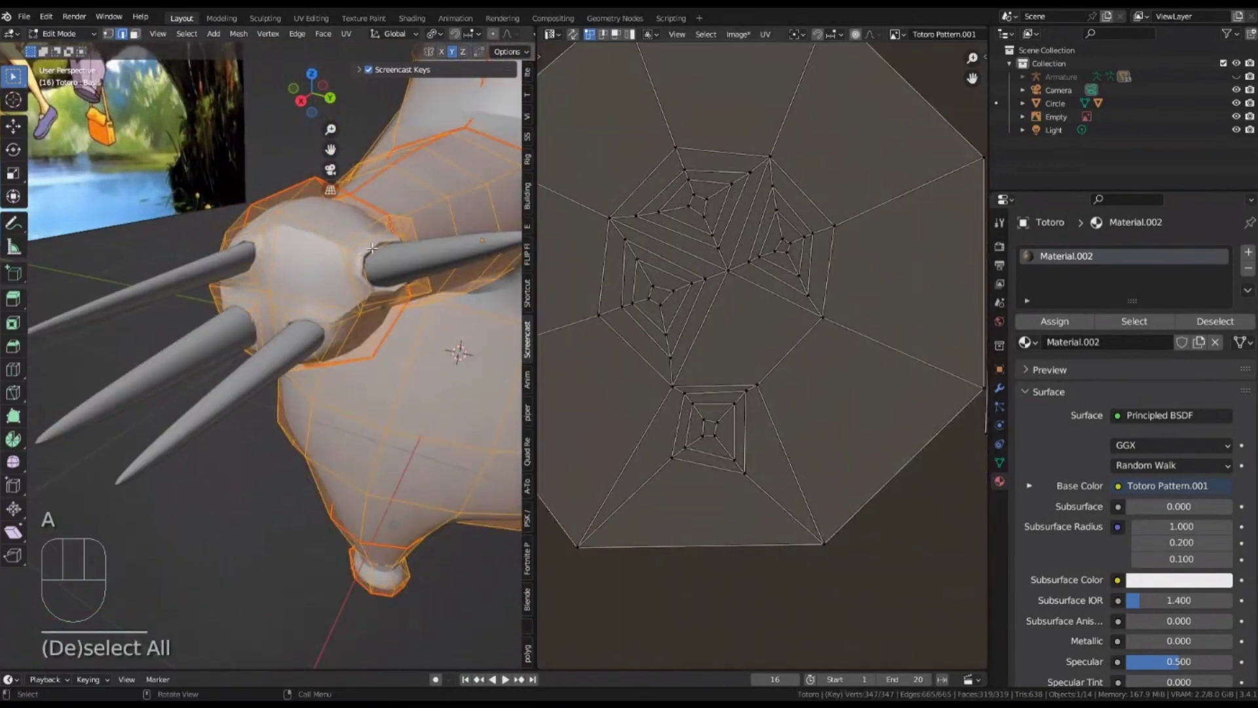
{"action": "middle_click_drag", "start_coordinate": [315, 258], "coordinate": [358, 262]}
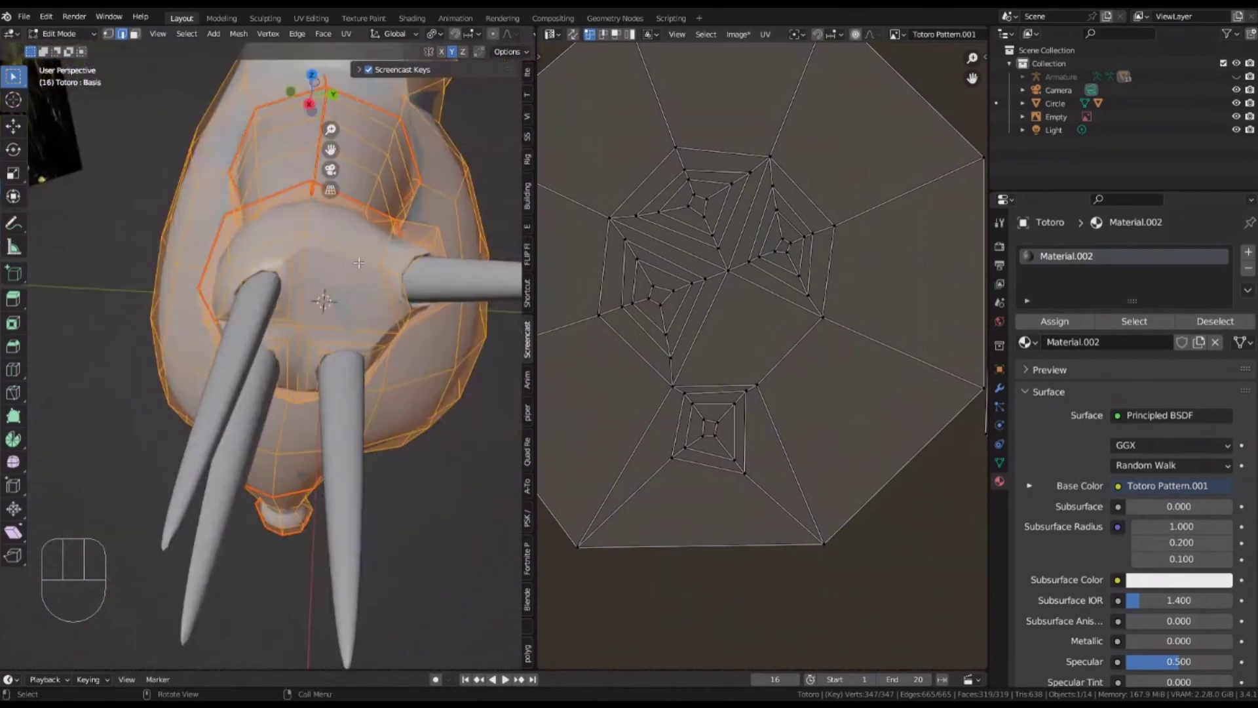
Mark a seam on the ring of edges around the front of the hand, just behind the claws
{"action": "left_click", "coordinate": [268, 239]}
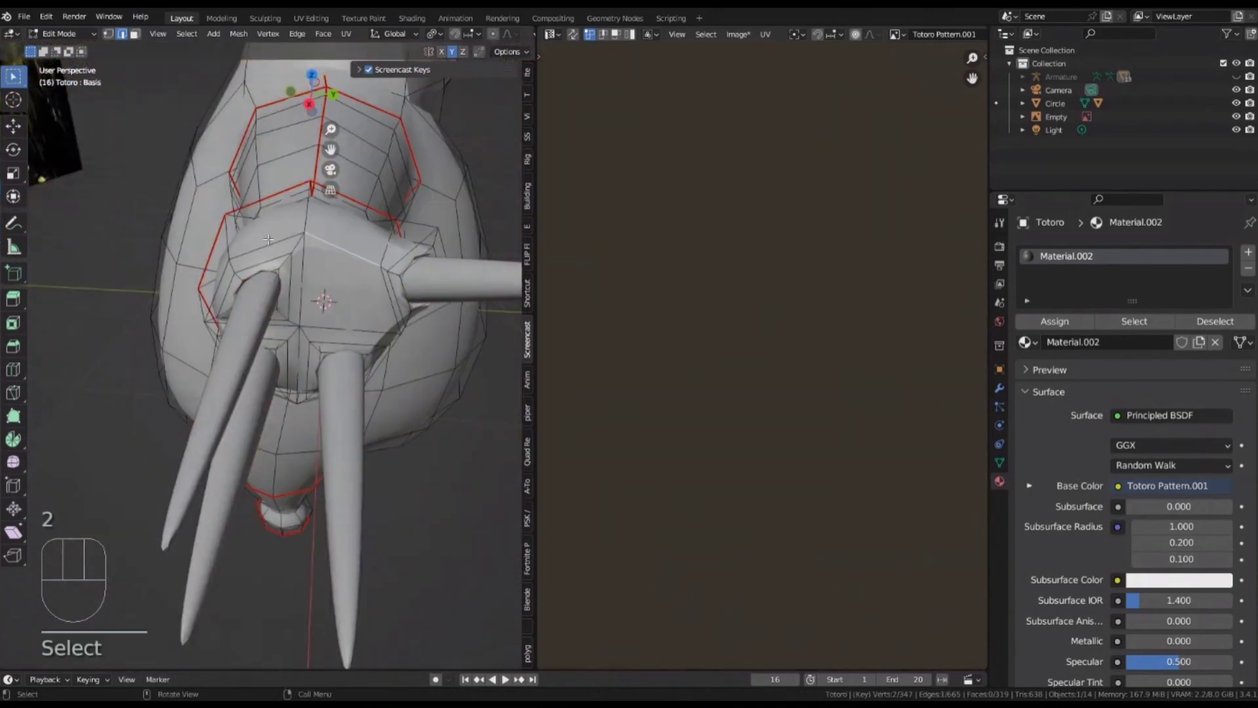
{"action": "middle_click_drag", "start_coordinate": [268, 239], "coordinate": [246, 275]}
{"action": "left_click", "coordinate": [240, 282], "text": "shift"}
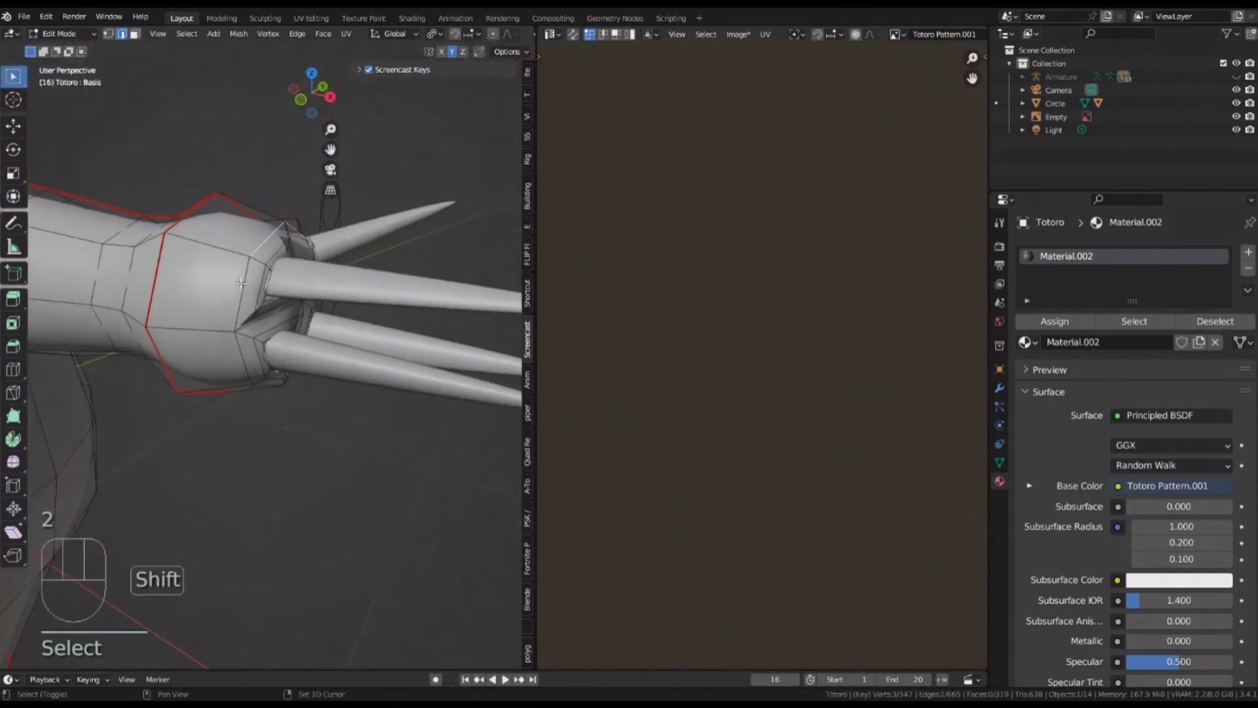
{"action": "middle_click_drag", "start_coordinate": [248, 356], "coordinate": [301, 293]}
{"action": "left_click", "coordinate": [189, 350], "text": "shift"}
{"action": "left_click", "coordinate": [229, 295], "text": "shift"}
{"action": "left_click", "coordinate": [255, 217], "text": "shift"}
{"action": "middle_click_drag", "start_coordinate": [255, 217], "coordinate": [251, 215]}
{"action": "right_click", "coordinate": [252, 215]}
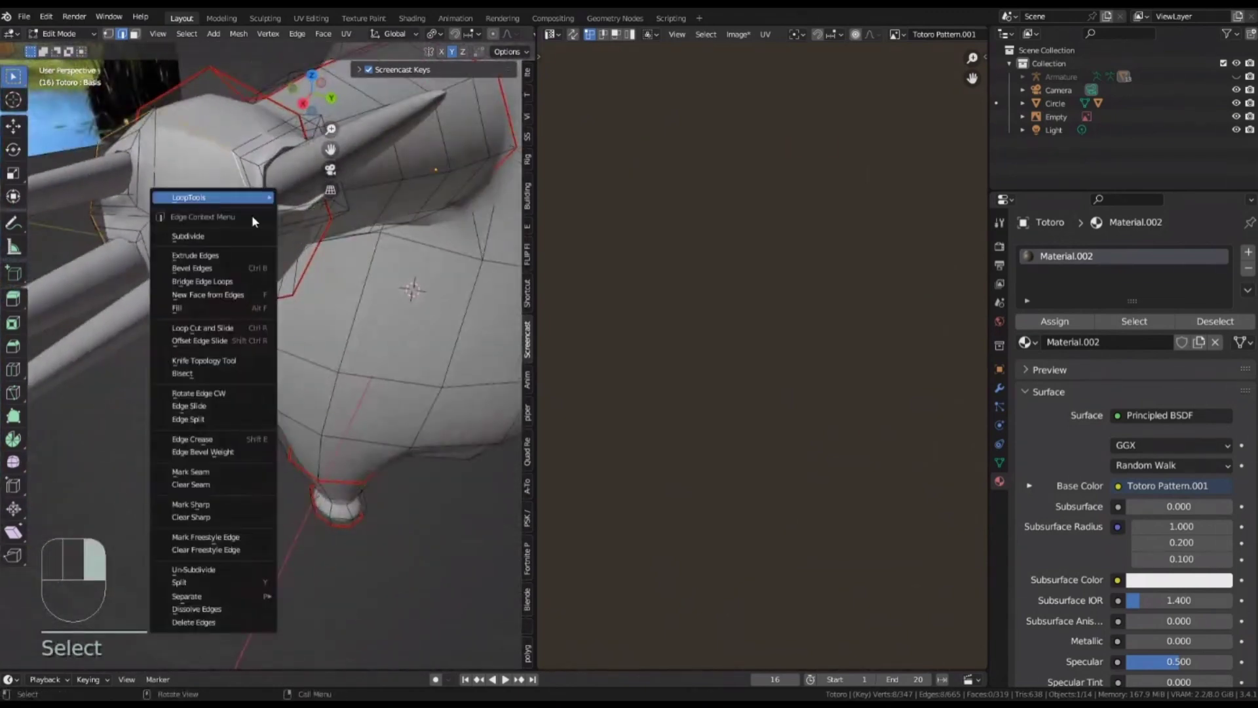
{"action": "left_click", "coordinate": [197, 471]}
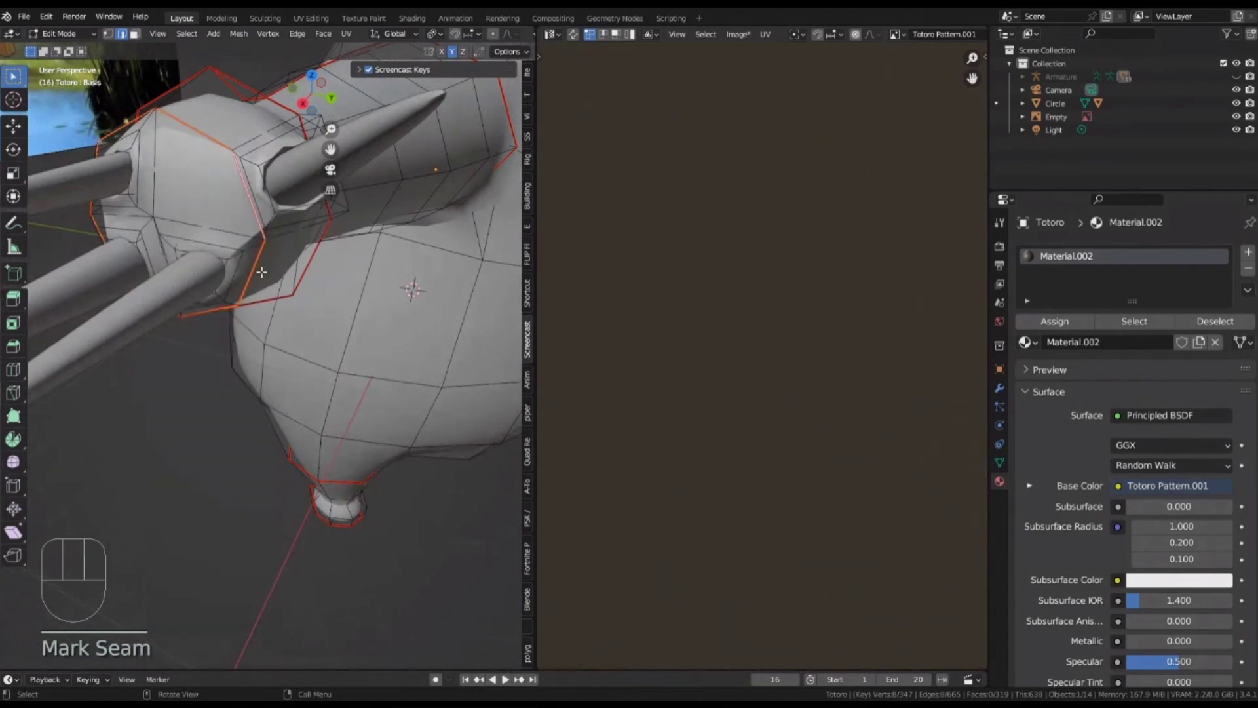
Mark a seam on the hand edge connecting the wrist seam to the seam ring behind the claws
{"action": "middle_click_drag", "start_coordinate": [261, 272], "coordinate": [297, 277]}
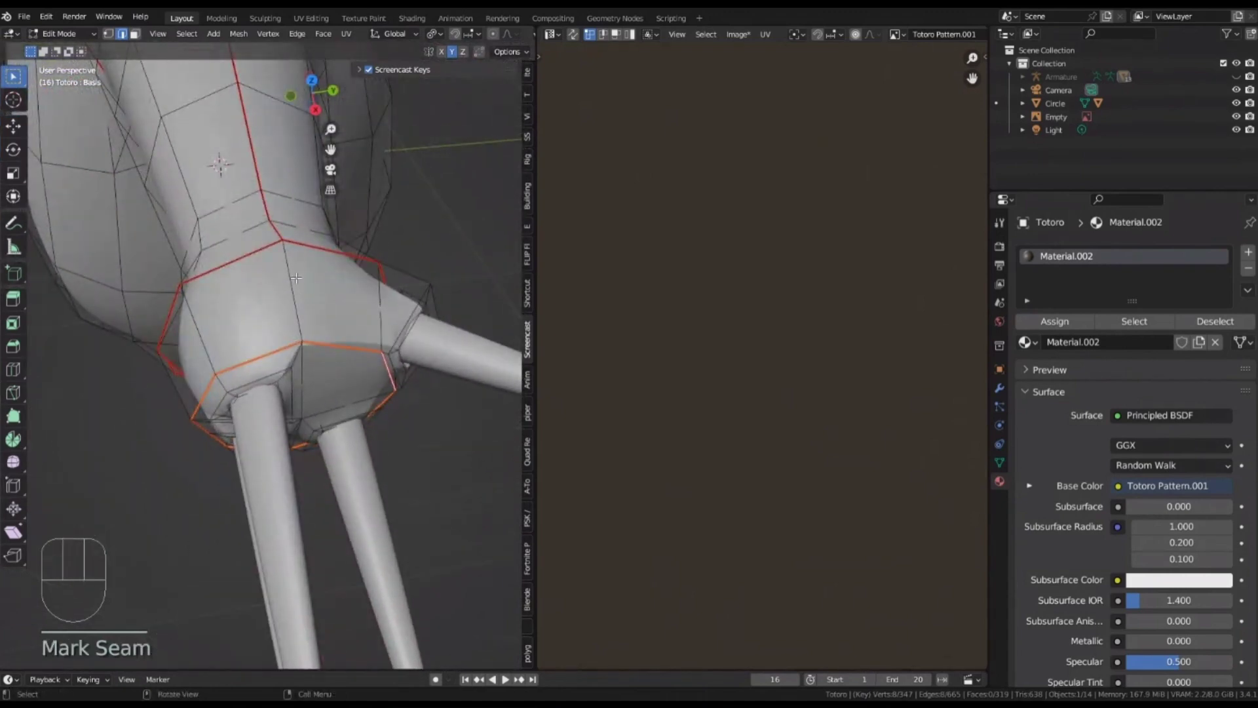
{"action": "left_click", "coordinate": [296, 278]}
{"action": "right_click", "coordinate": [313, 328]}
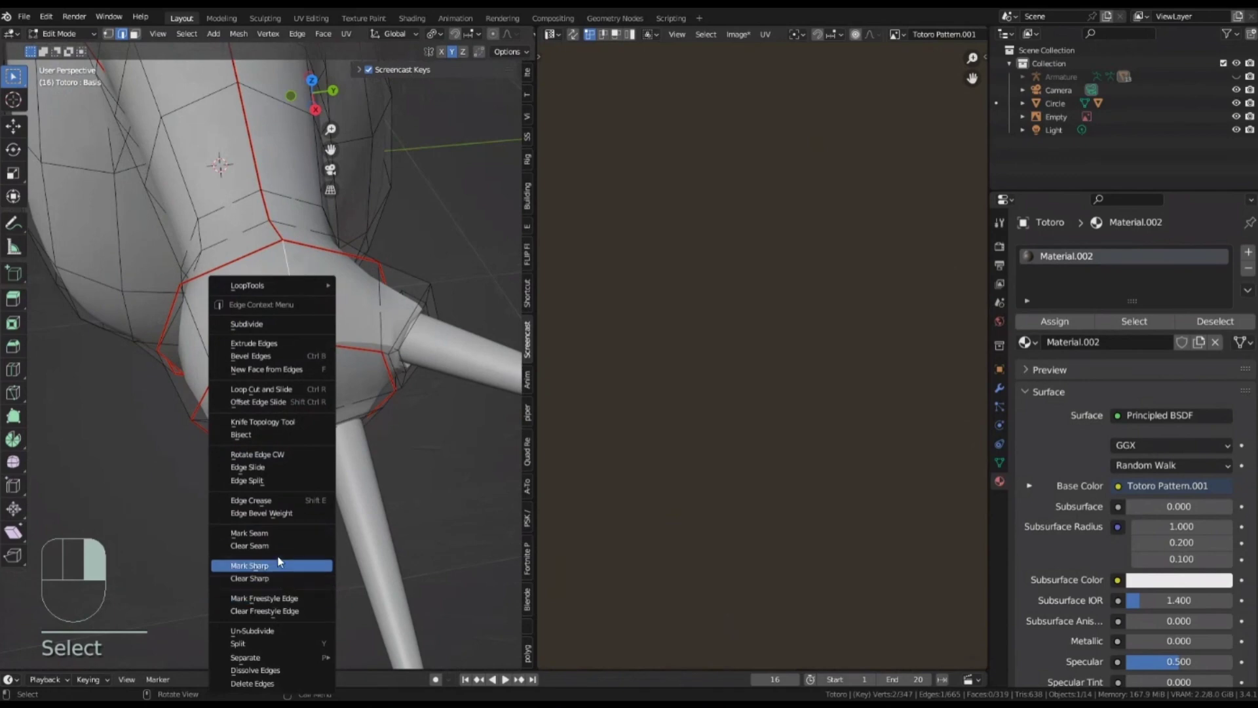
{"action": "left_click", "coordinate": [280, 536]}
Mark seams on the edge loops around the bases of three of the hand's claws
{"action": "middle_click_drag", "start_coordinate": [281, 536], "coordinate": [256, 284]}
{"action": "double_click", "coordinate": [274, 362]}
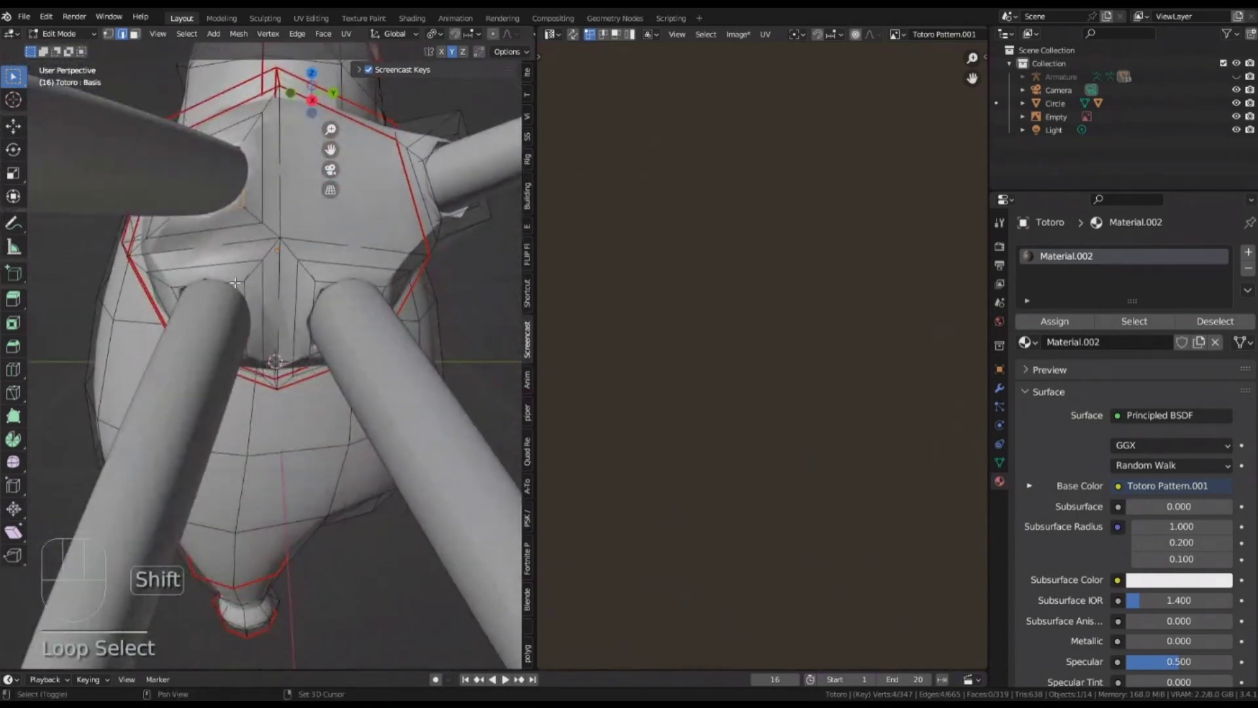
{"action": "scroll", "coordinate": [327, 279], "scroll_direction": "up", "scroll_amount": 2}
{"action": "scroll", "coordinate": [326, 280], "scroll_direction": "down", "scroll_amount": 4}
{"action": "middle_click_drag", "start_coordinate": [370, 228], "coordinate": [340, 257]}
{"action": "right_click", "coordinate": [340, 257]}
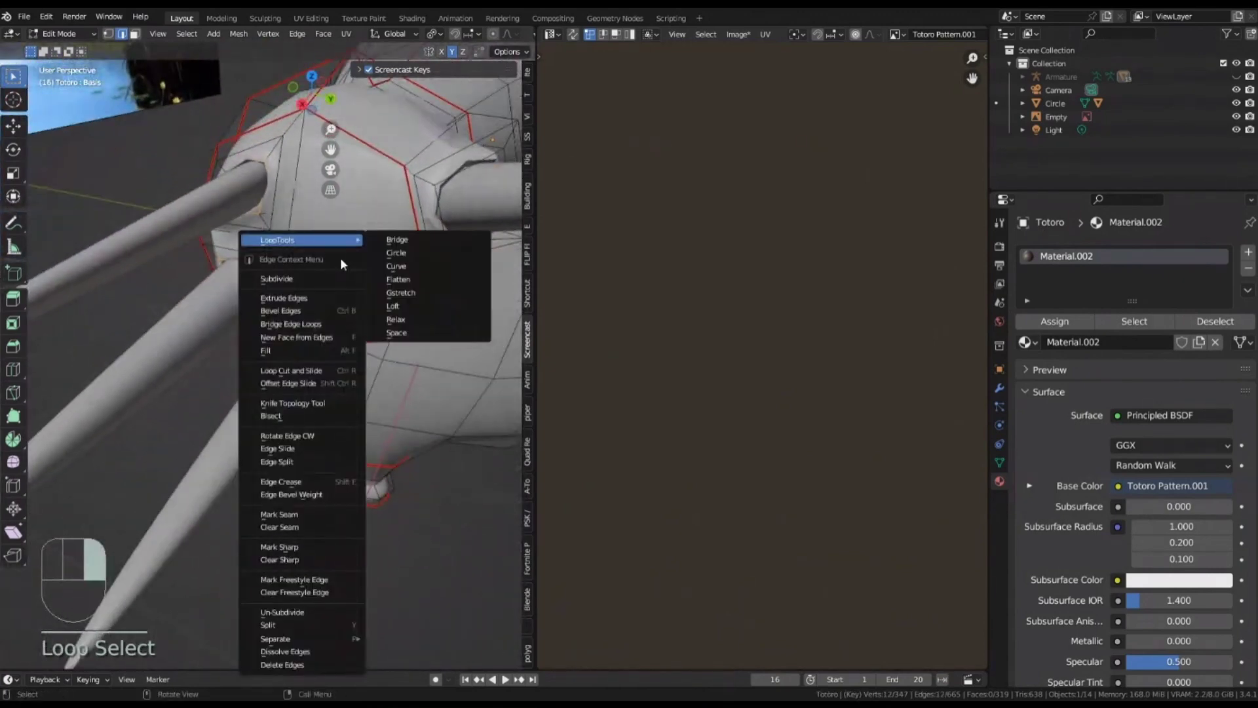
{"action": "left_click", "coordinate": [308, 514]}
Mark a seam on the edge loop around the base of the remaining claw
{"action": "scroll", "coordinate": [258, 286], "scroll_direction": "up", "scroll_amount": 4}
{"action": "double_click", "coordinate": [265, 281]}
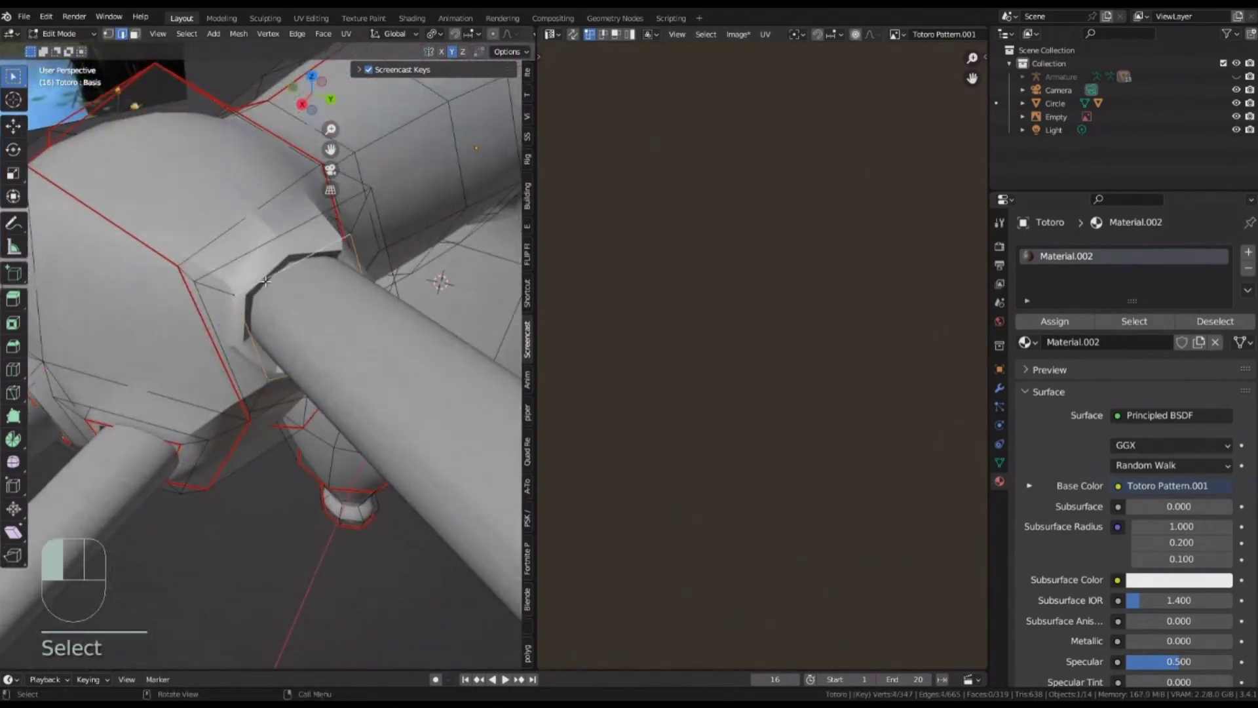
{"action": "right_click", "coordinate": [264, 281]}
{"action": "left_click", "coordinate": [236, 534]}
Unwrap the whole body mesh with the claw base seams and inspect the resulting UV islands
{"action": "scroll", "coordinate": [280, 375], "scroll_direction": "down", "scroll_amount": 4}
{"action": "key", "text": "a"}
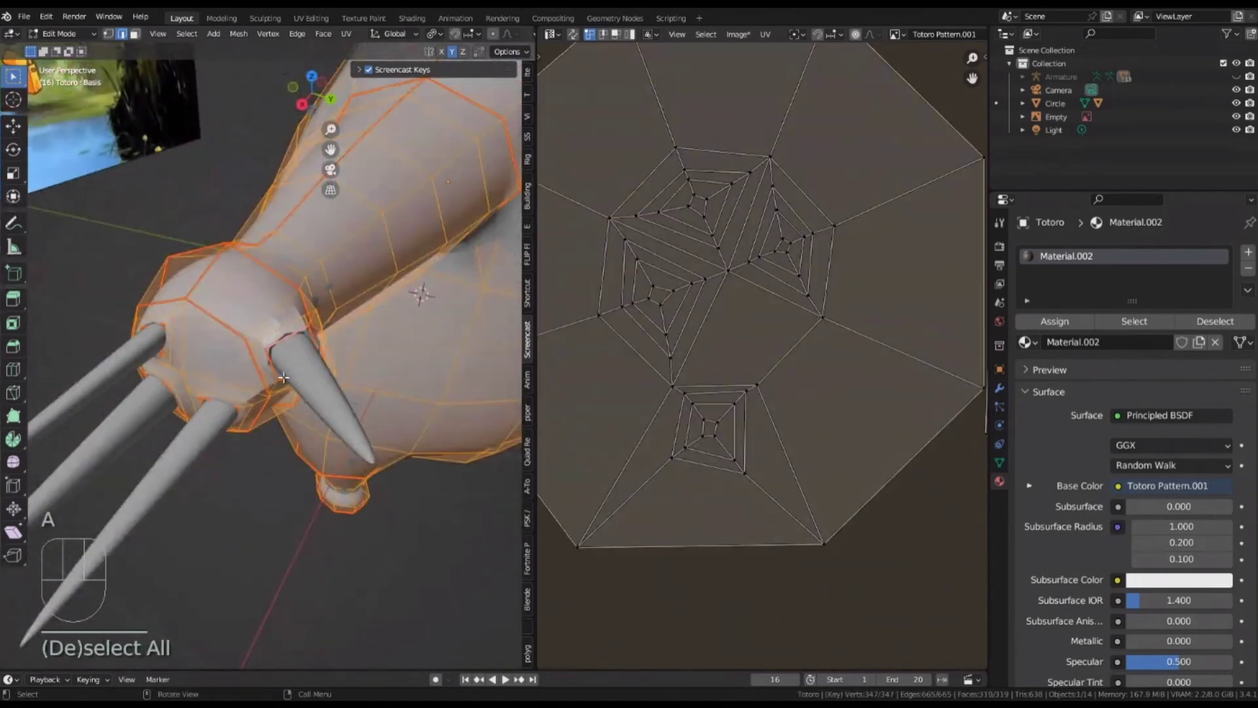
{"action": "key", "text": "u"}
{"action": "left_click", "coordinate": [283, 377]}
{"action": "scroll", "coordinate": [796, 296], "scroll_direction": "down", "scroll_amount": 3}
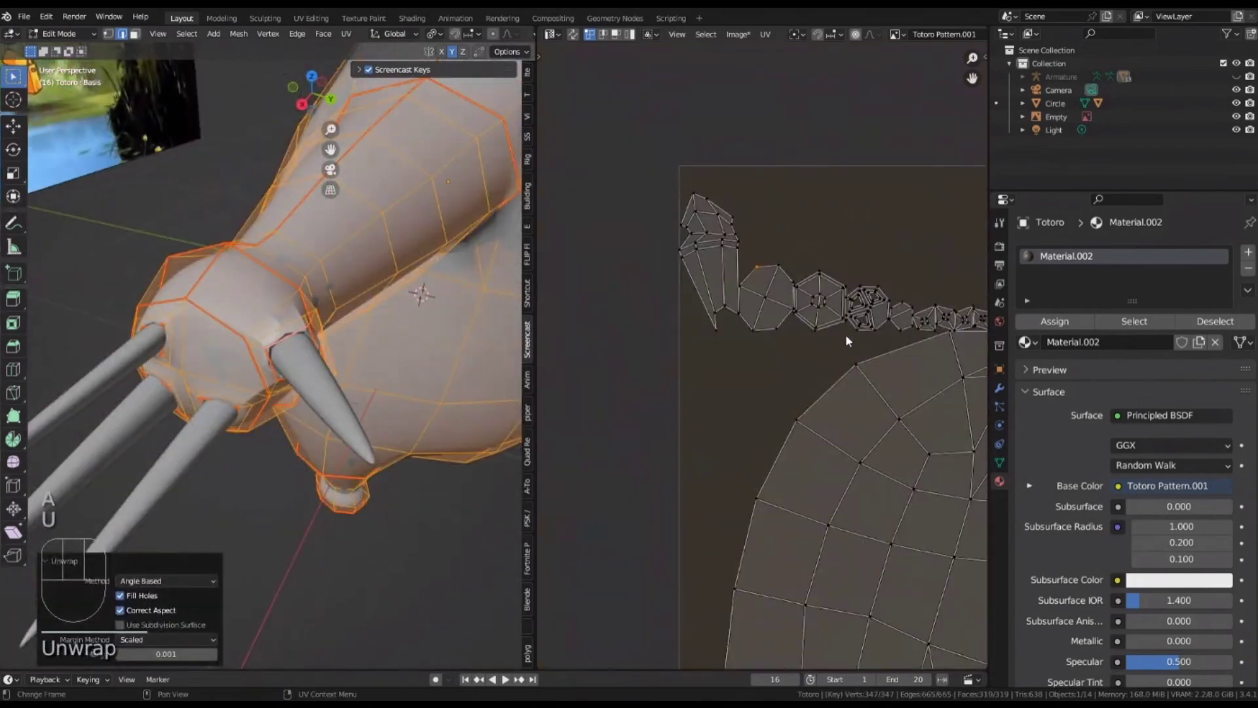
{"action": "scroll", "coordinate": [788, 270], "scroll_direction": "up", "scroll_amount": 6}
{"action": "scroll", "coordinate": [698, 259], "scroll_direction": "down", "scroll_amount": 7}
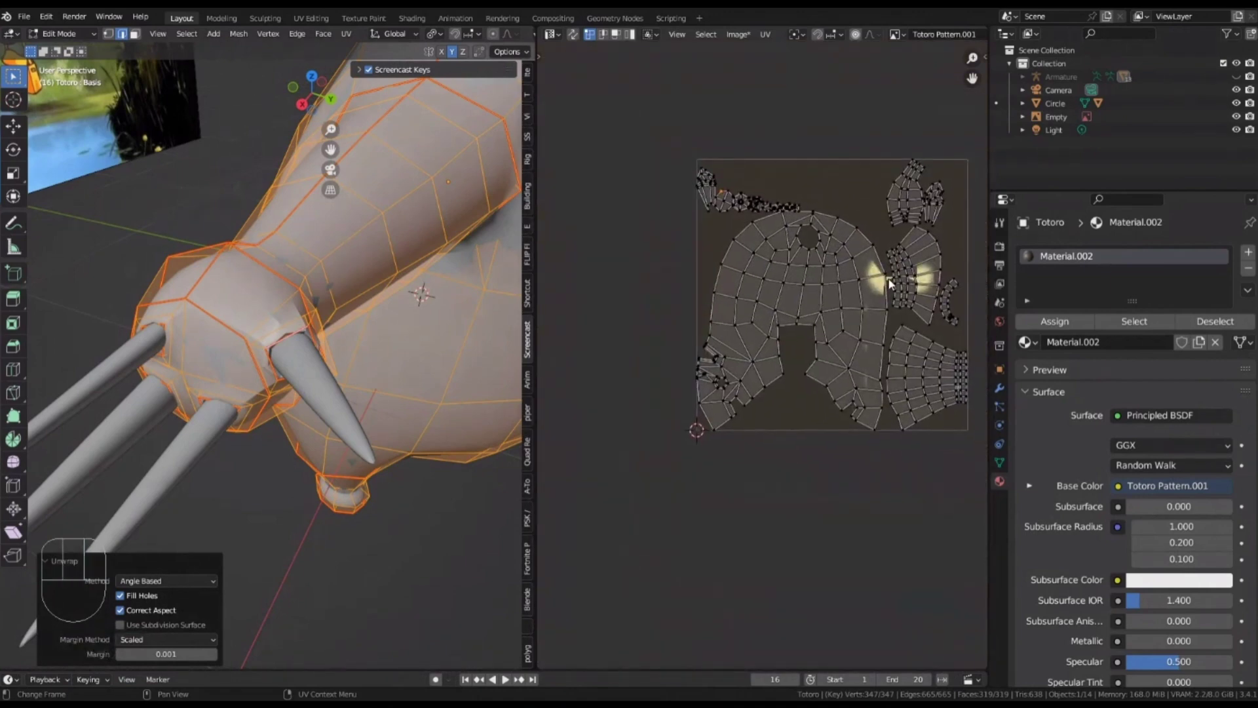
{"action": "scroll", "coordinate": [851, 262], "scroll_direction": "up", "scroll_amount": 3}
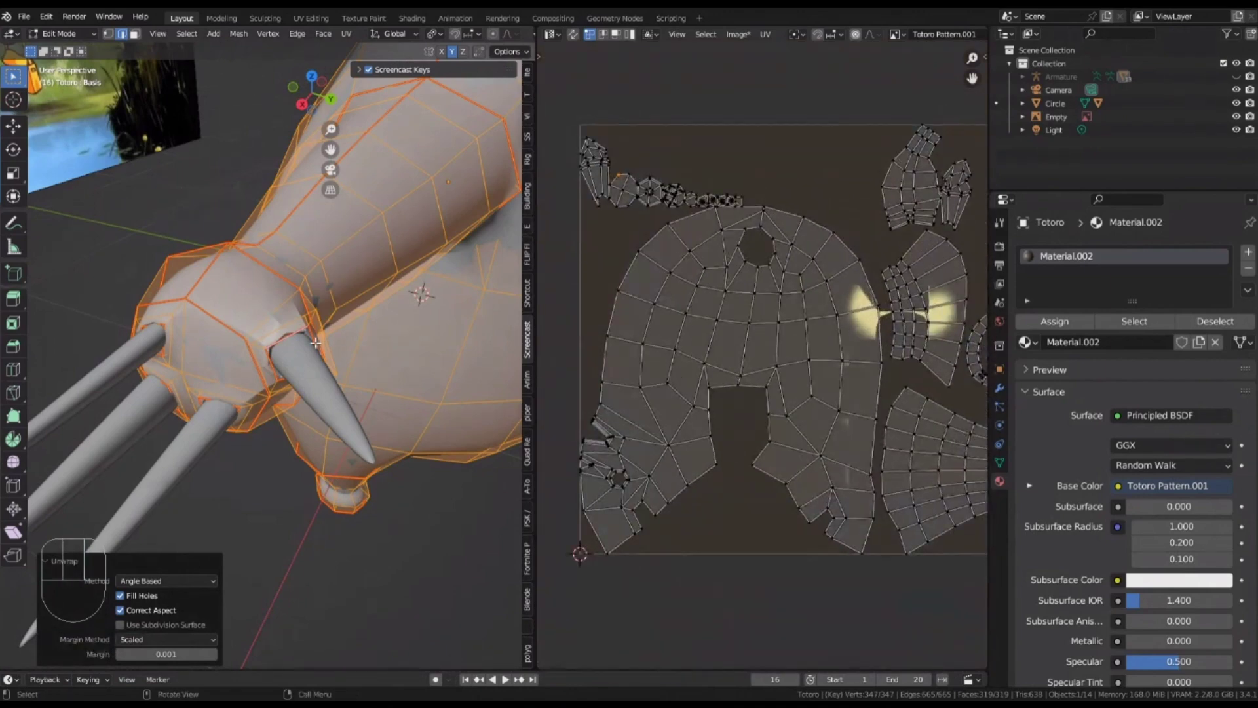
Switch to Texture Paint mode and compare the painted legs, viewed from the face side, with the UV layout
{"action": "key", "text": "Tab"}
{"action": "scroll", "coordinate": [319, 339], "scroll_direction": "down", "scroll_amount": 7}
{"action": "mouse_move", "coordinate": [320, 334]}
{"action": "middle_mouse_down", "text": "alt"}
{"action": "mouse_move", "coordinate": [338, 325]}
{"action": "mouse_move", "coordinate": [215, 275]}
{"action": "middle_mouse_up", "text": "alt"}
{"action": "scroll", "coordinate": [407, 339], "scroll_direction": "down", "scroll_amount": 2}
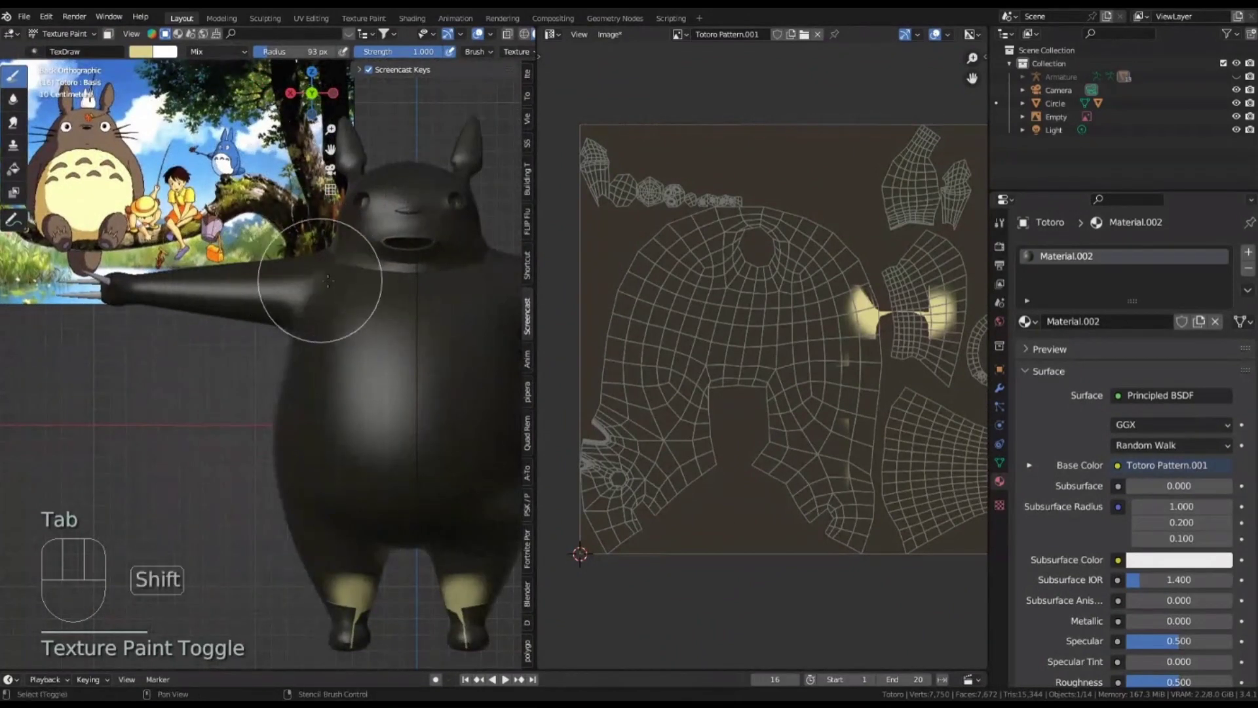
{"action": "middle_click_drag", "start_coordinate": [328, 280], "coordinate": [242, 211], "text": "shift"}
{"action": "scroll", "coordinate": [769, 300], "scroll_direction": "down", "scroll_amount": 3}
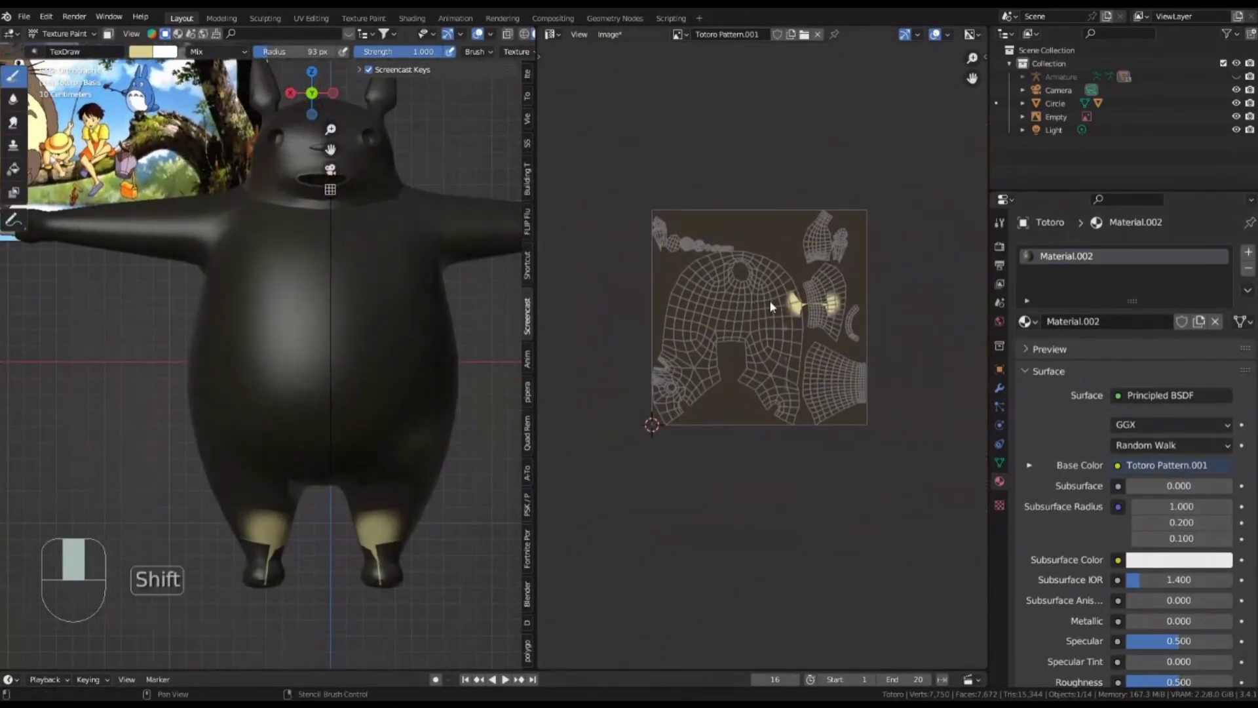
{"action": "scroll", "coordinate": [786, 302], "scroll_direction": "up", "scroll_amount": 2}
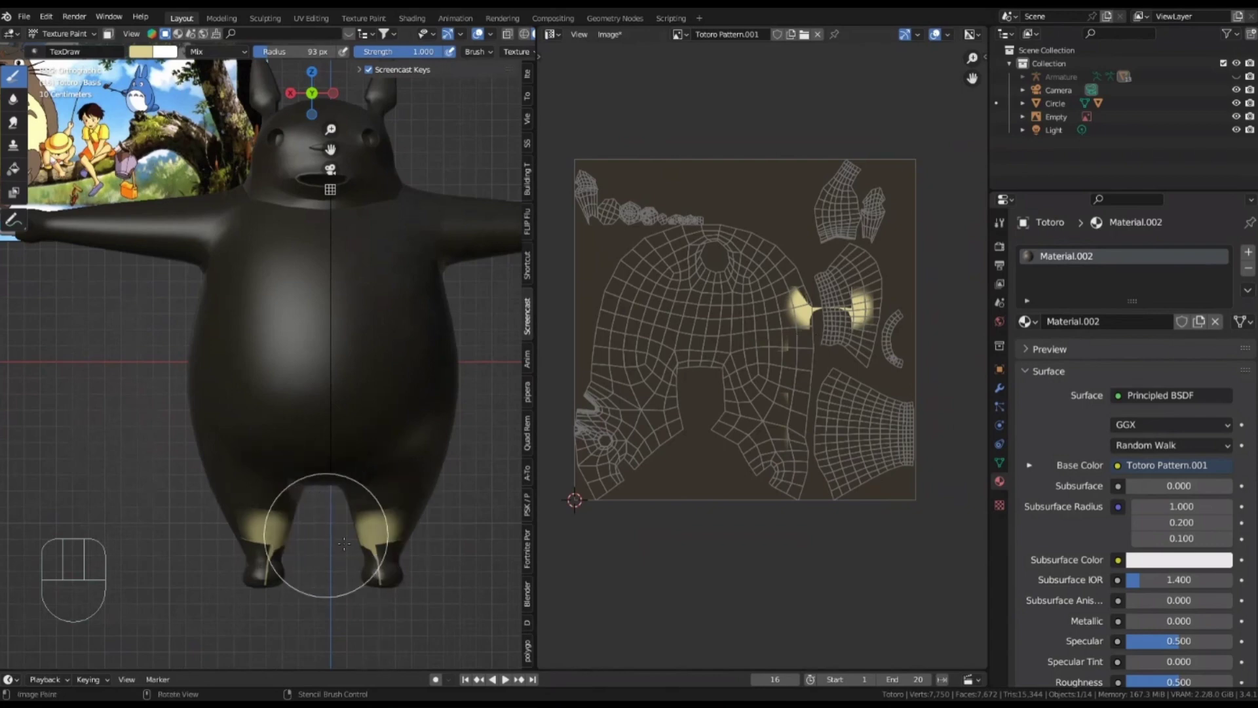
{"action": "scroll", "coordinate": [384, 482], "scroll_direction": "down", "scroll_amount": 1}
{"action": "scroll", "coordinate": [381, 498], "scroll_direction": "up", "scroll_amount": 2}
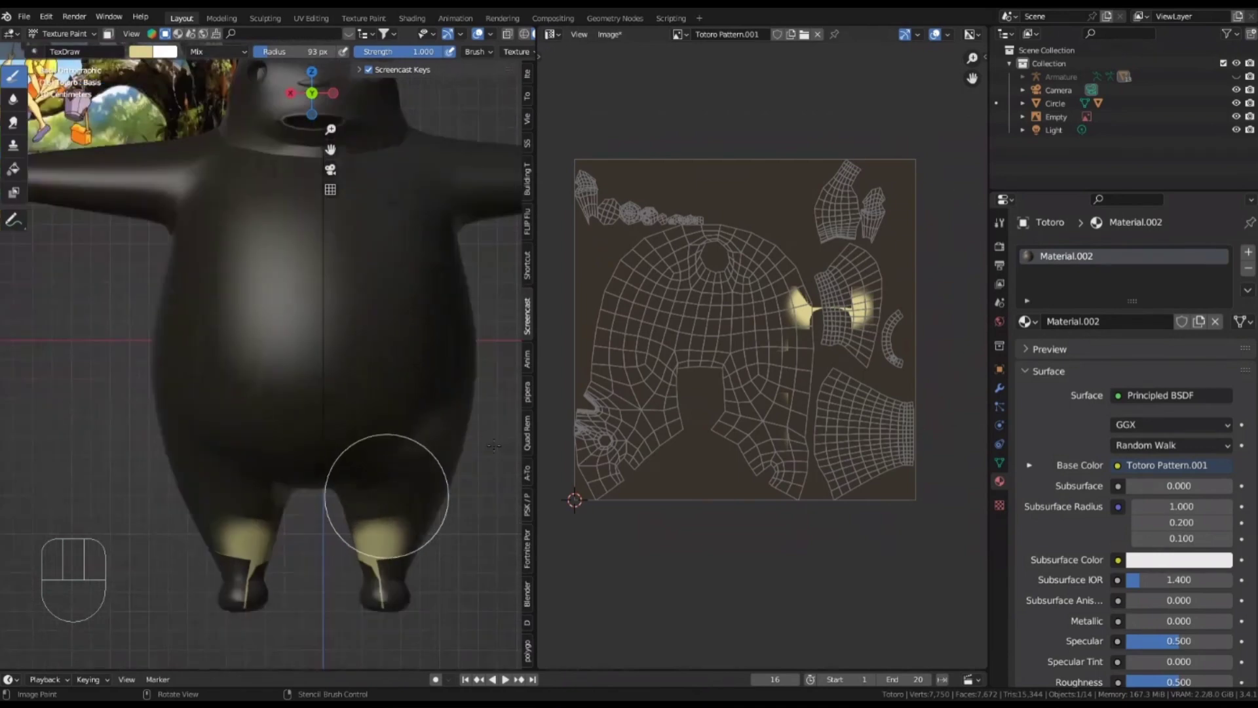
Open the modifier settings and compare the belly markings in the reference picture with the model's body
{"action": "left_click", "coordinate": [1000, 391]}
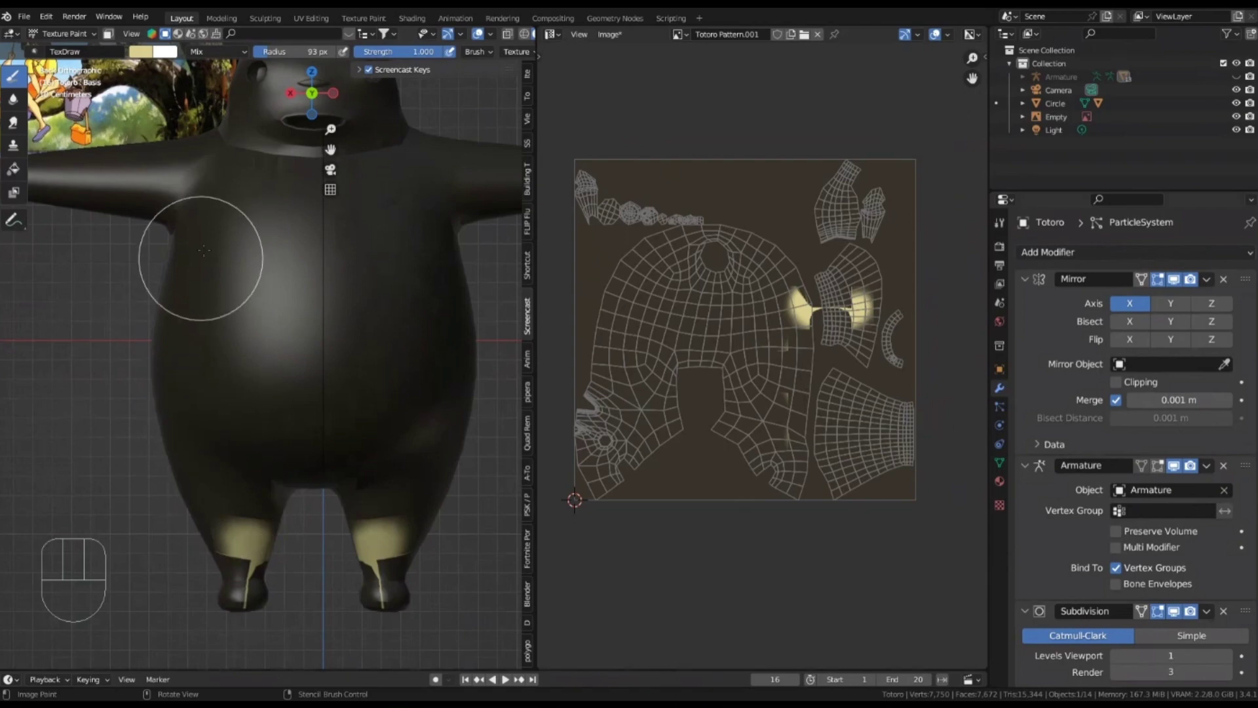
{"action": "scroll", "coordinate": [206, 248], "scroll_direction": "down", "scroll_amount": 3}
{"action": "middle_click_drag", "start_coordinate": [161, 238], "coordinate": [308, 297], "text": "shift"}
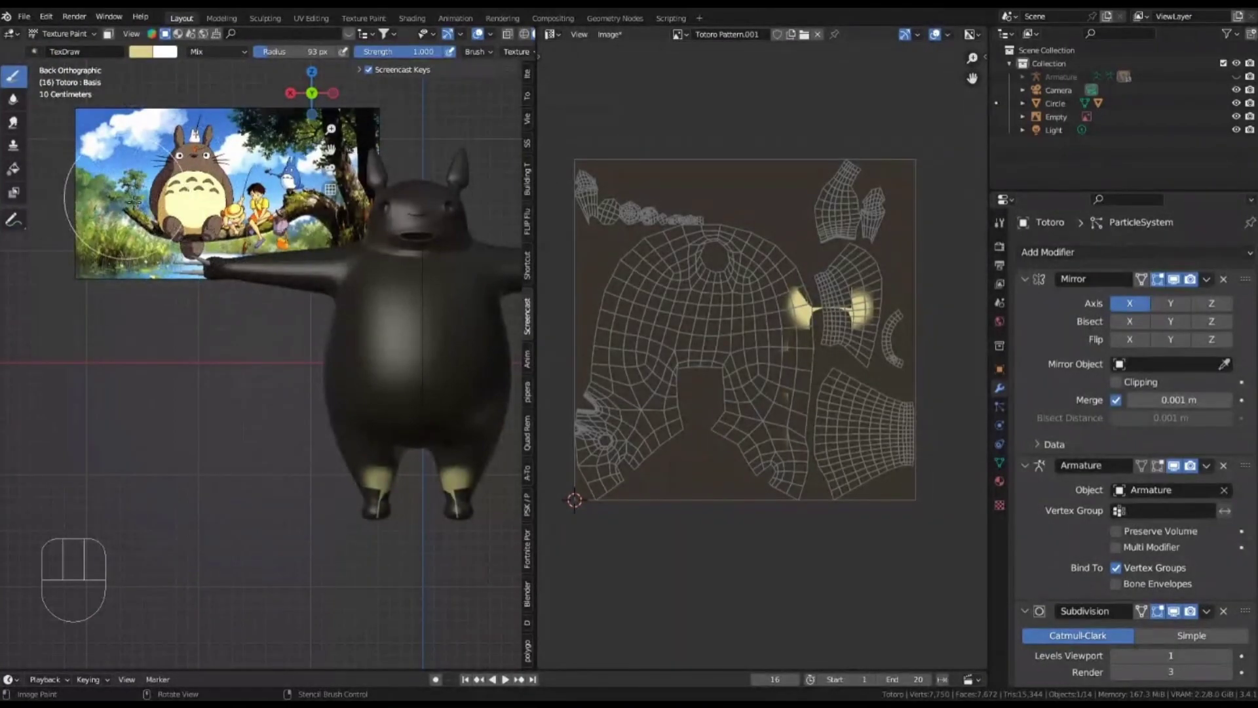
{"action": "scroll", "coordinate": [197, 210], "scroll_direction": "up", "scroll_amount": 4}
{"action": "middle_click_drag", "start_coordinate": [203, 197], "coordinate": [222, 261], "text": "shift"}
{"action": "scroll", "coordinate": [224, 260], "scroll_direction": "up", "scroll_amount": 2}
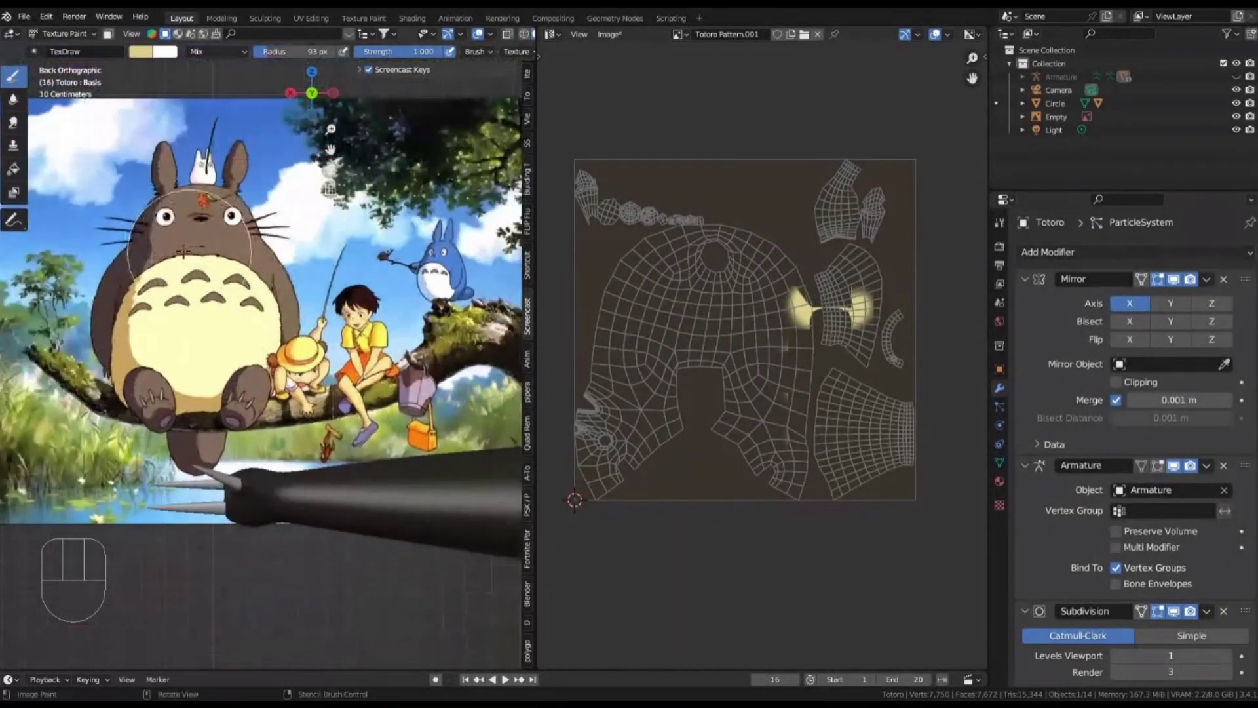
{"action": "scroll", "coordinate": [187, 324], "scroll_direction": "up", "scroll_amount": 3}
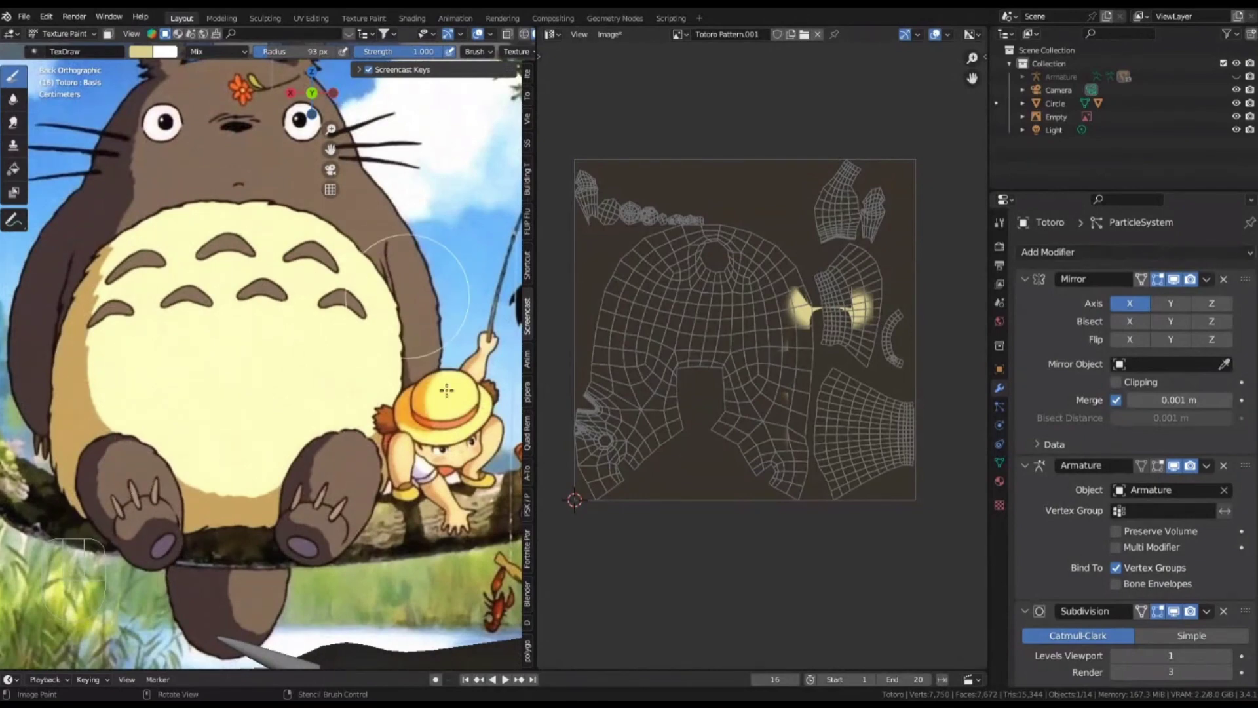
{"action": "scroll", "coordinate": [131, 419], "scroll_direction": "down", "scroll_amount": 6}
{"action": "middle_click_drag", "start_coordinate": [229, 367], "coordinate": [196, 314], "text": "shift"}
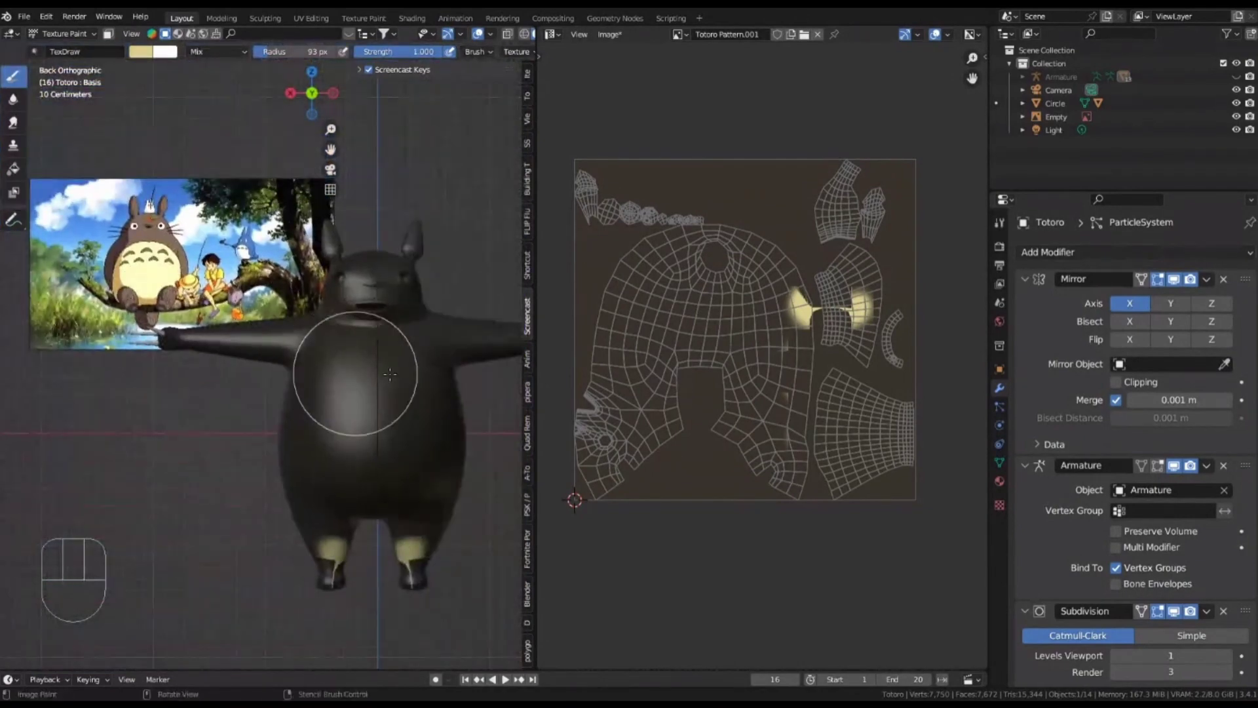
{"action": "middle_click_drag", "start_coordinate": [393, 384], "coordinate": [328, 290], "text": "shift"}
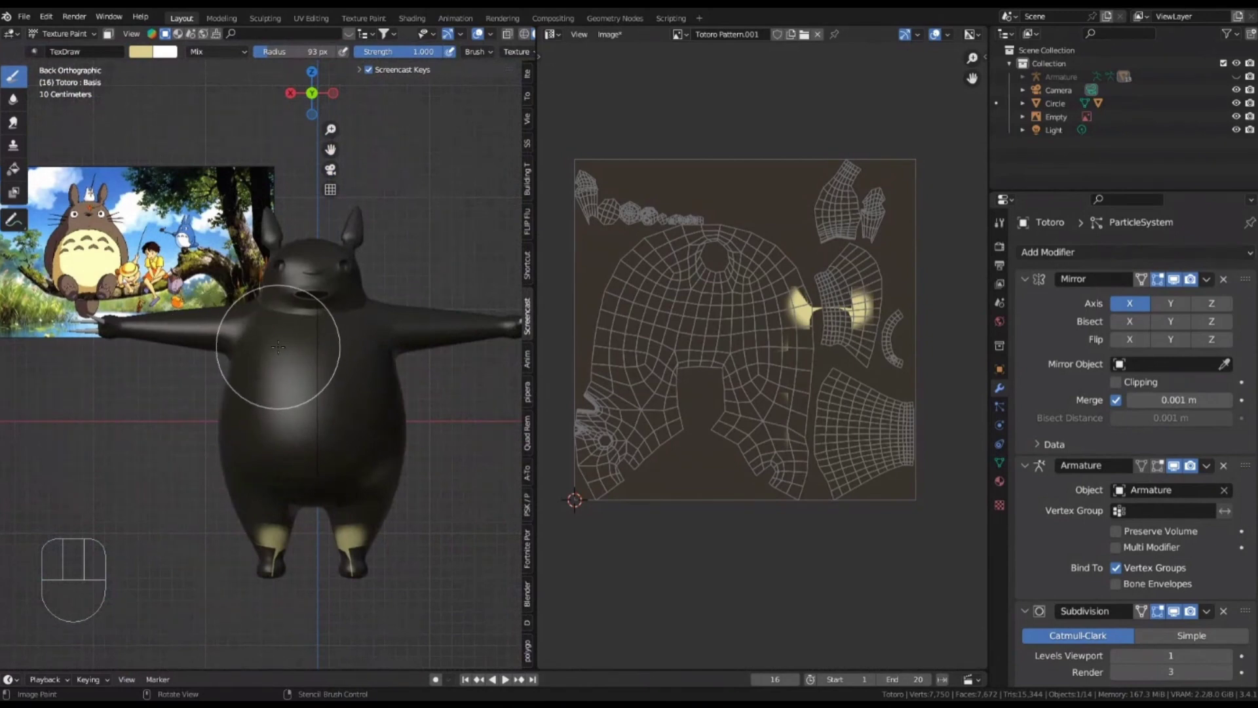
{"action": "middle_click_drag", "start_coordinate": [338, 382], "coordinate": [301, 319], "text": "shift"}
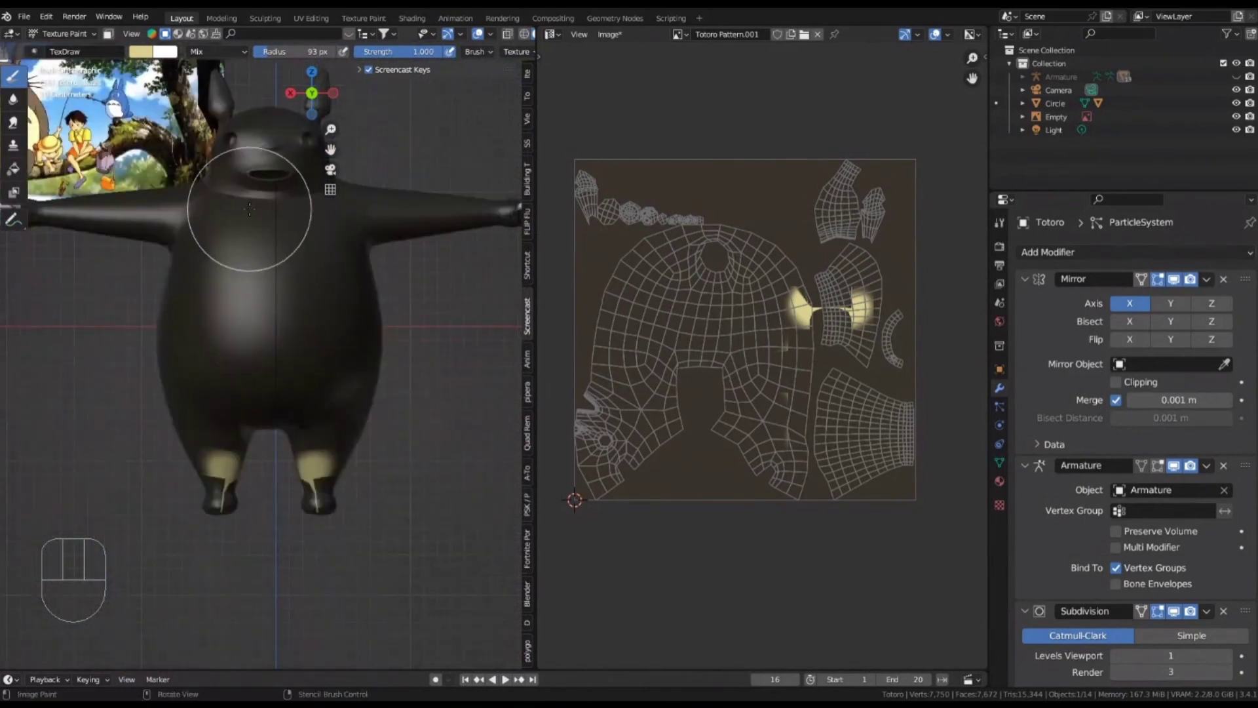
Return the Totoro model to Edit Mode with edge selection active
{"action": "key", "text": "Tab"}
{"action": "mouse_move", "coordinate": [183, 231]}
{"action": "middle_mouse_down"}
{"action": "mouse_move", "coordinate": [249, 275]}
{"action": "mouse_move", "coordinate": [248, 263]}
{"action": "middle_mouse_up"}
{"action": "key", "text": "Tab"}
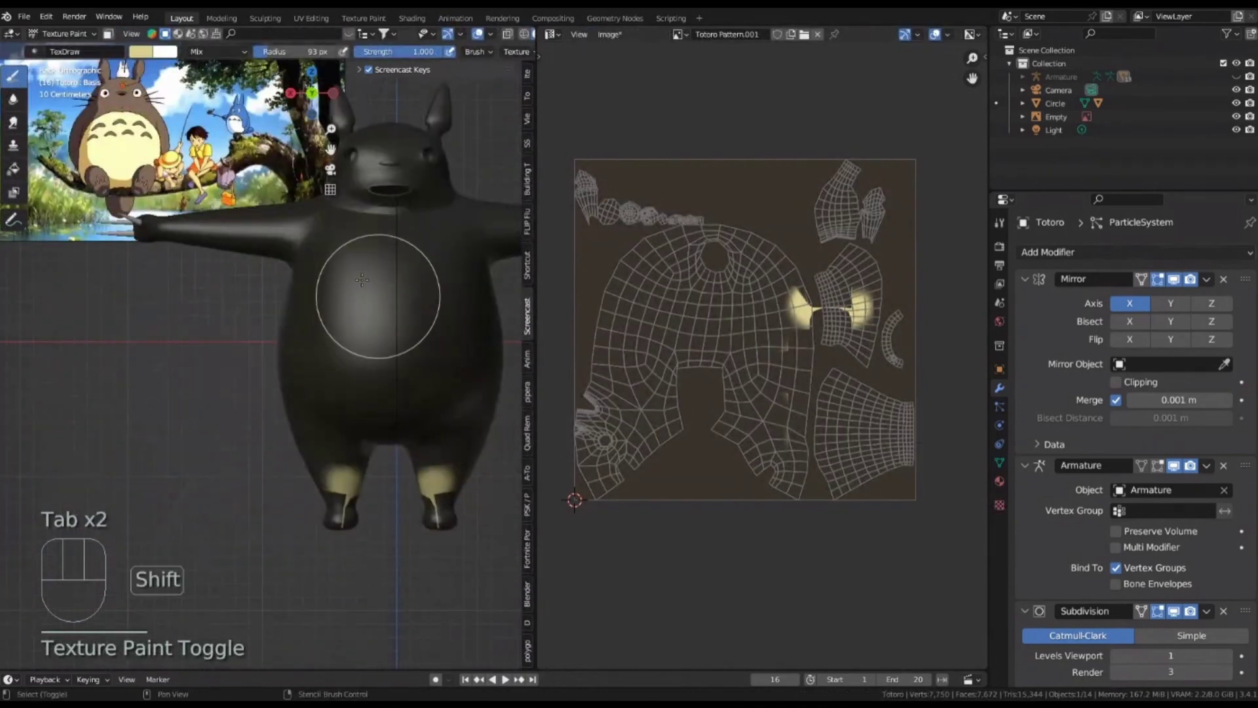
{"action": "mouse_move", "coordinate": [374, 308]}
{"action": "middle_mouse_down", "text": "shift"}
{"action": "mouse_move", "coordinate": [247, 225]}
{"action": "mouse_move", "coordinate": [371, 272]}
{"action": "mouse_move", "coordinate": [308, 262]}
{"action": "mouse_move", "coordinate": [262, 282]}
{"action": "mouse_move", "coordinate": [185, 404]}
{"action": "mouse_move", "coordinate": [274, 295]}
{"action": "mouse_move", "coordinate": [284, 248]}
{"action": "mouse_move", "coordinate": [268, 214]}
{"action": "middle_mouse_up", "text": "shift"}
{"action": "key", "text": "Tab"}
{"action": "scroll", "coordinate": [262, 282], "scroll_direction": "up", "scroll_amount": 3}
{"action": "key", "text": "2"}
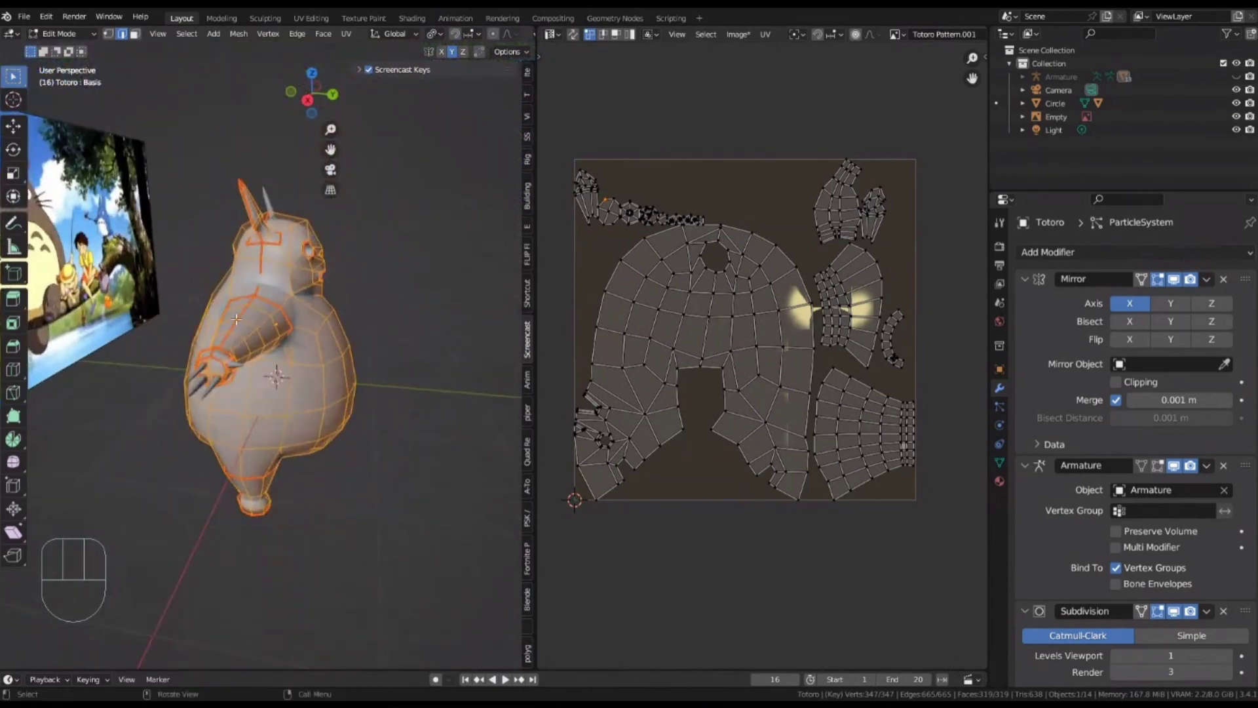
Clear the vertical seam running down the back of the leg from the thigh seam ring to the foot
{"action": "middle_click_drag", "start_coordinate": [236, 319], "coordinate": [298, 387]}
{"action": "scroll", "coordinate": [298, 390], "scroll_direction": "up", "scroll_amount": 3}
{"action": "left_click", "coordinate": [300, 398]}
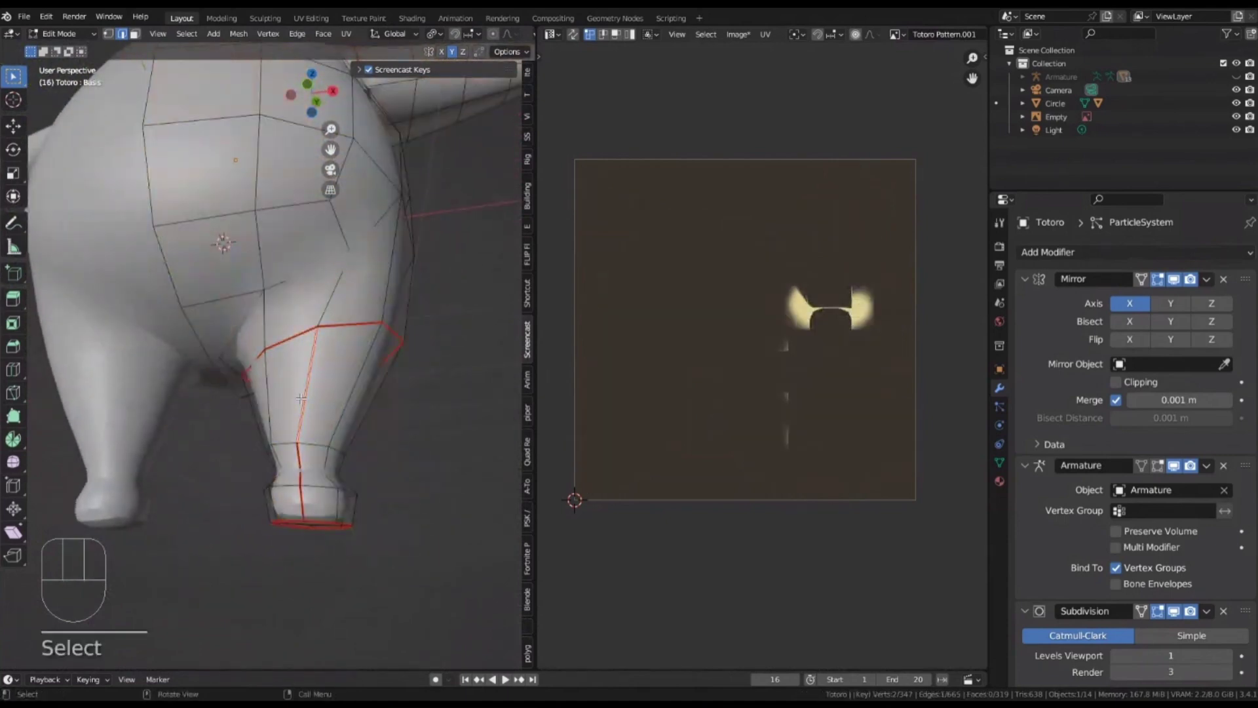
{"action": "scroll", "coordinate": [298, 459], "scroll_direction": "up", "scroll_amount": 1}
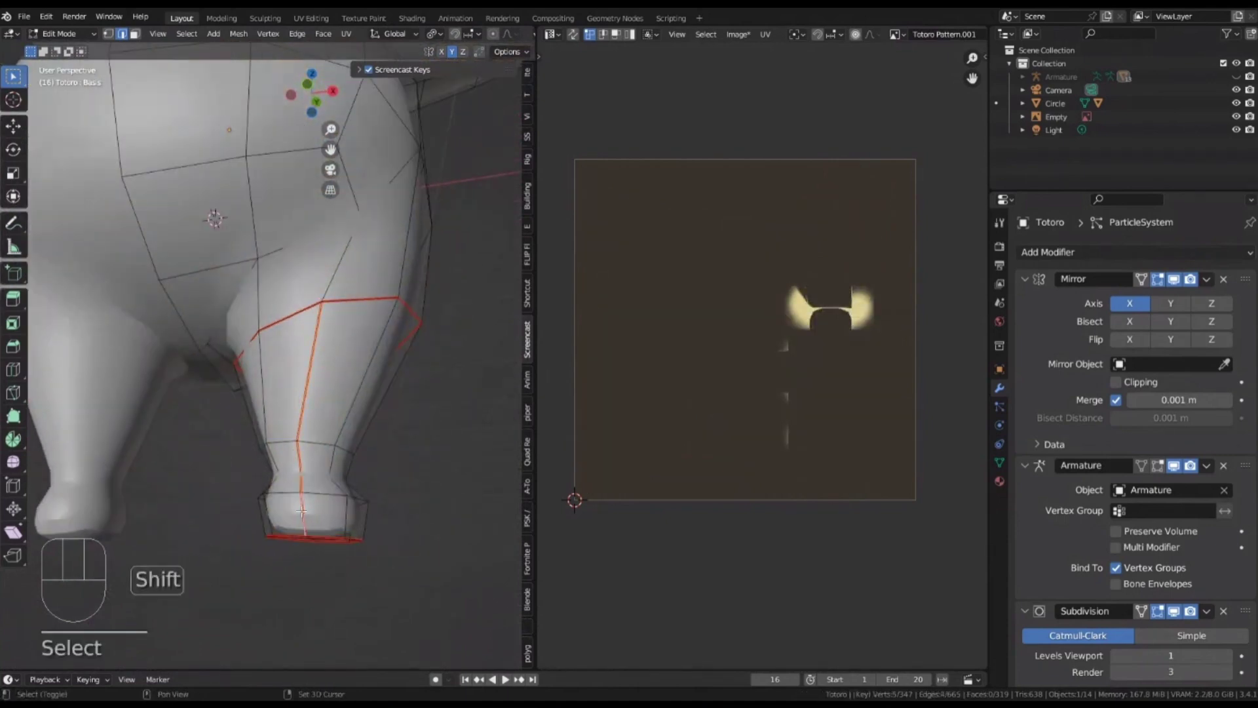
{"action": "right_click", "coordinate": [302, 511]}
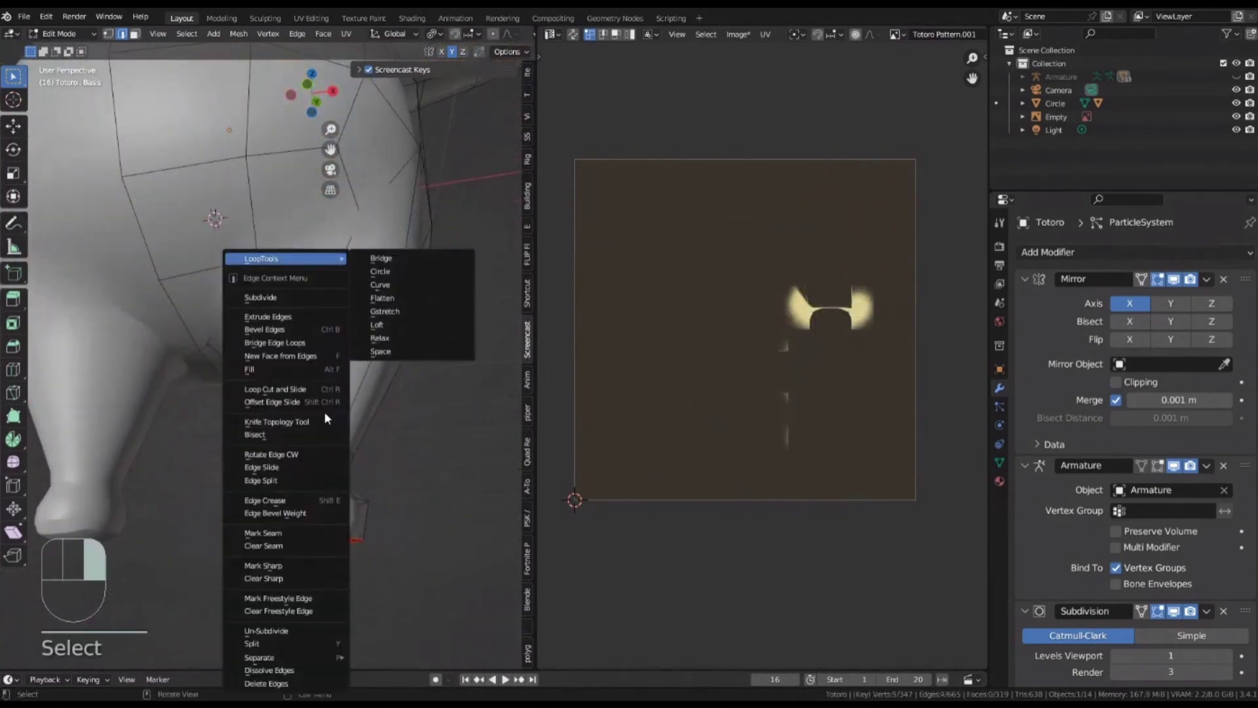
{"action": "left_click", "coordinate": [300, 534]}
{"action": "left_click", "coordinate": [298, 459], "text": "shift"}
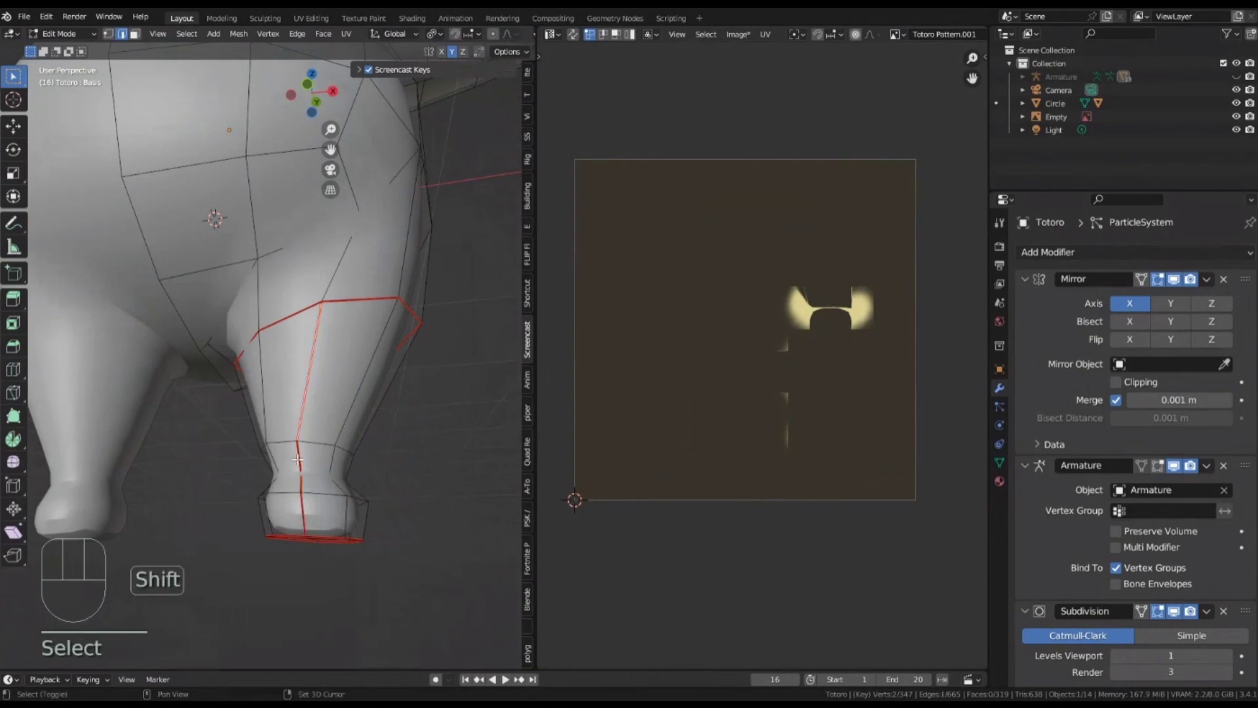
{"action": "left_click", "coordinate": [302, 508], "text": "shift"}
{"action": "right_click", "coordinate": [299, 535]}
{"action": "left_click", "coordinate": [298, 534]}
Mark a seam down the outer side of the leg from the thigh seam ring to the foot
{"action": "scroll", "coordinate": [298, 534], "scroll_direction": "down", "scroll_amount": 3}
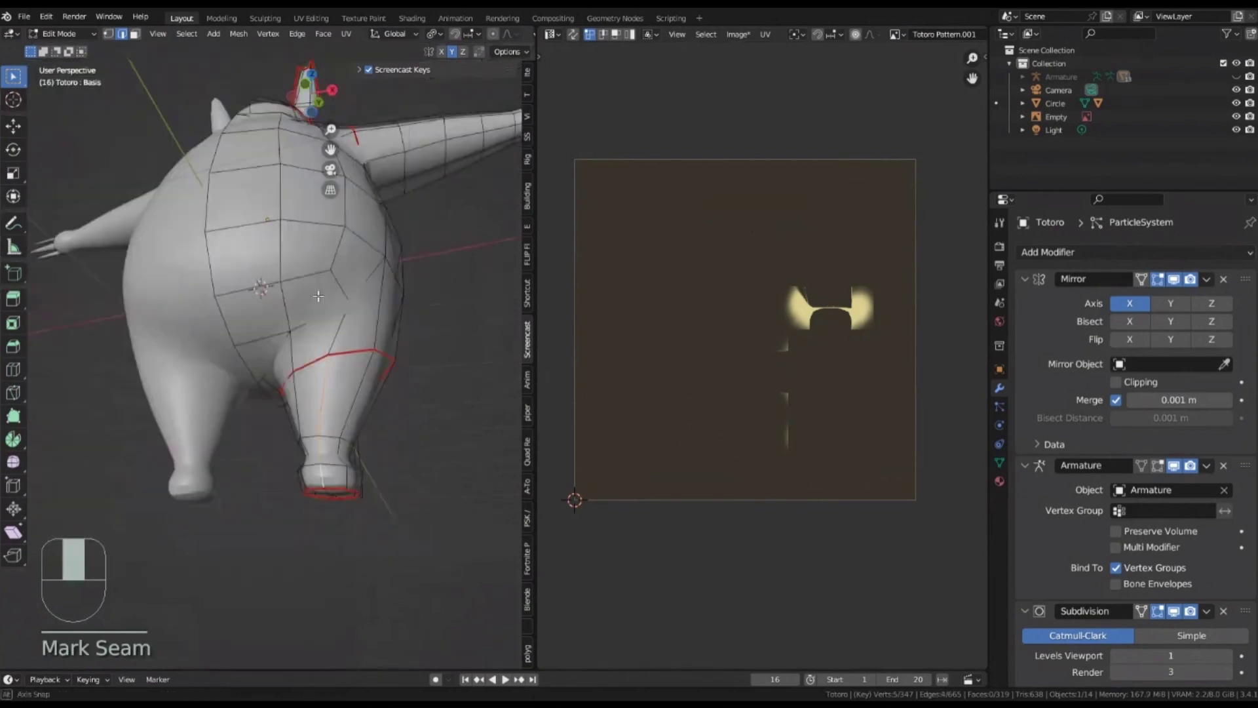
{"action": "scroll", "coordinate": [416, 211], "scroll_direction": "up", "scroll_amount": 4}
{"action": "middle_click_drag", "start_coordinate": [415, 211], "coordinate": [313, 319], "text": "shift"}
{"action": "left_click", "coordinate": [313, 319]}
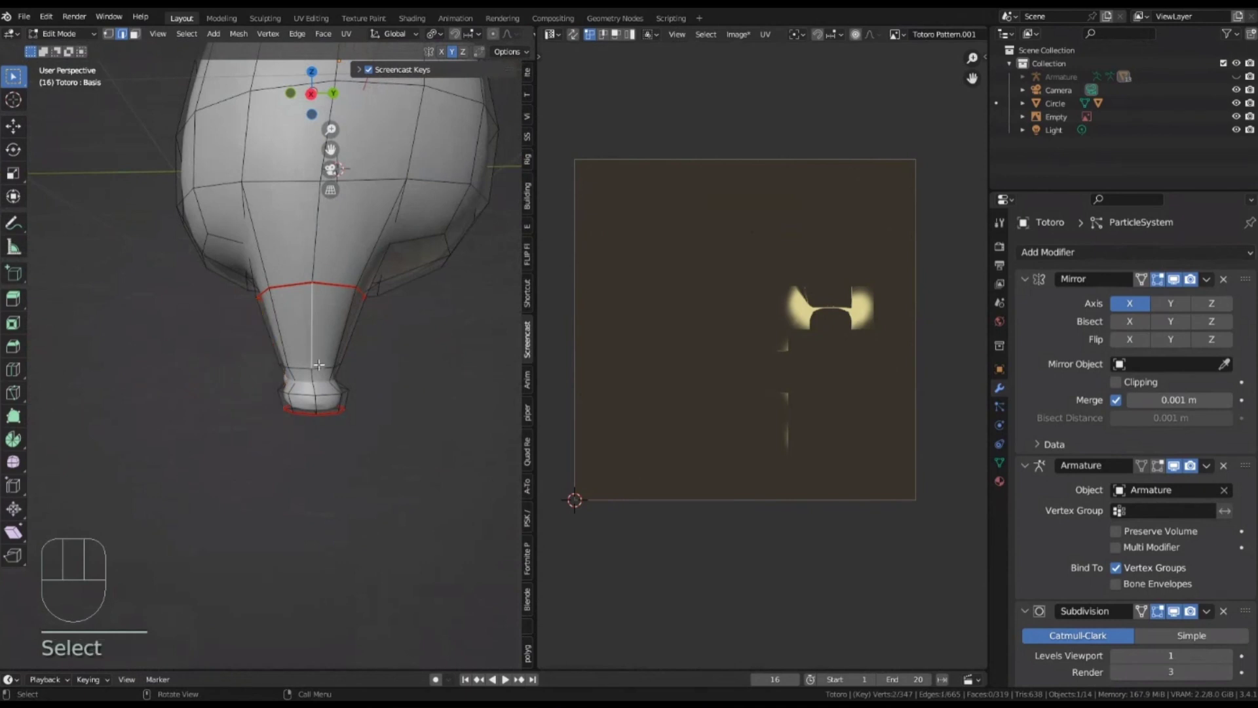
{"action": "scroll", "coordinate": [315, 374], "scroll_direction": "up", "scroll_amount": 3}
{"action": "left_click", "coordinate": [312, 423], "text": "shift"}
{"action": "right_click", "coordinate": [312, 424]}
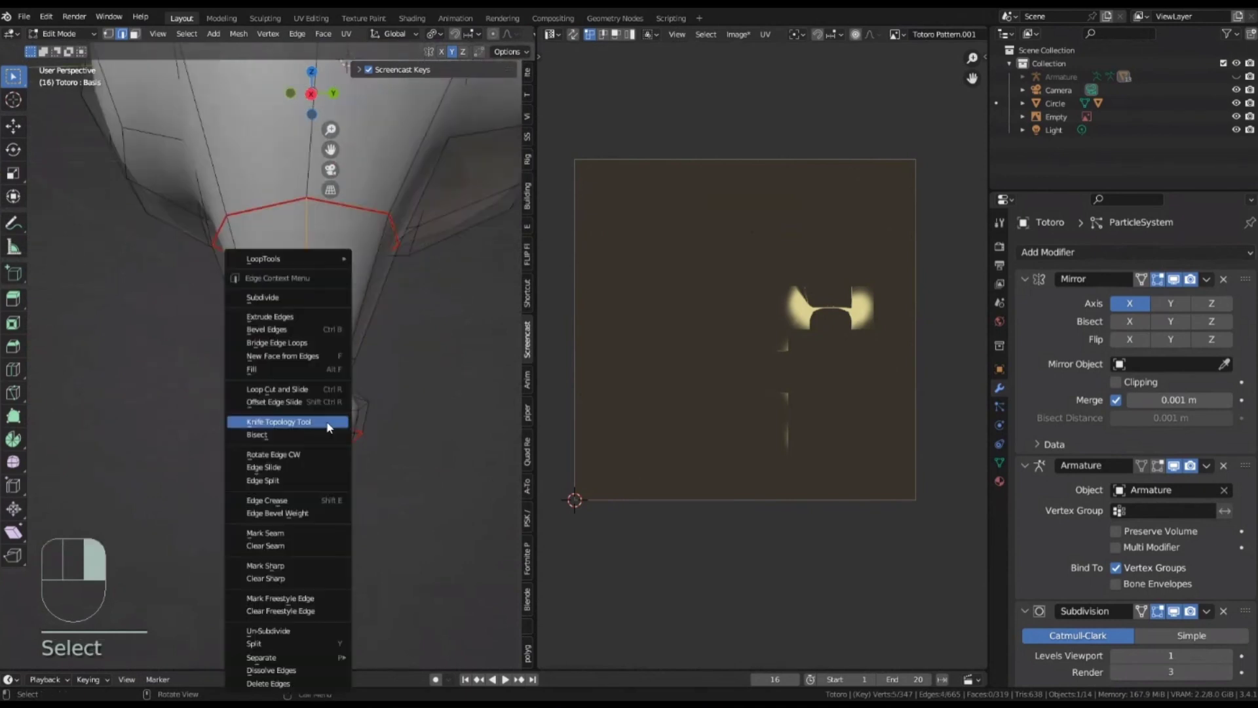
{"action": "left_click", "coordinate": [304, 534]}
Unwrap the whole body mesh again using the seam on the leg's outer side
{"action": "scroll", "coordinate": [305, 459], "scroll_direction": "down", "scroll_amount": 3}
{"action": "middle_click_drag", "start_coordinate": [304, 406], "coordinate": [341, 403]}
{"action": "key", "text": "a"}
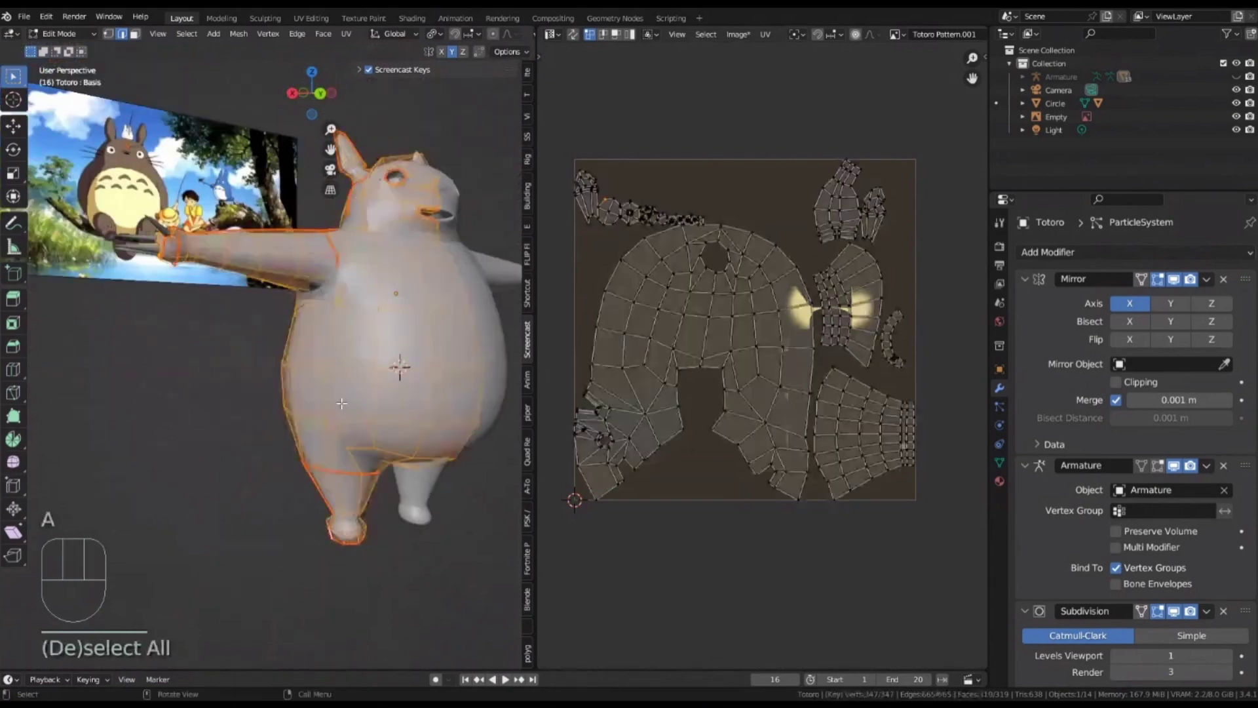
{"action": "key", "text": "u"}
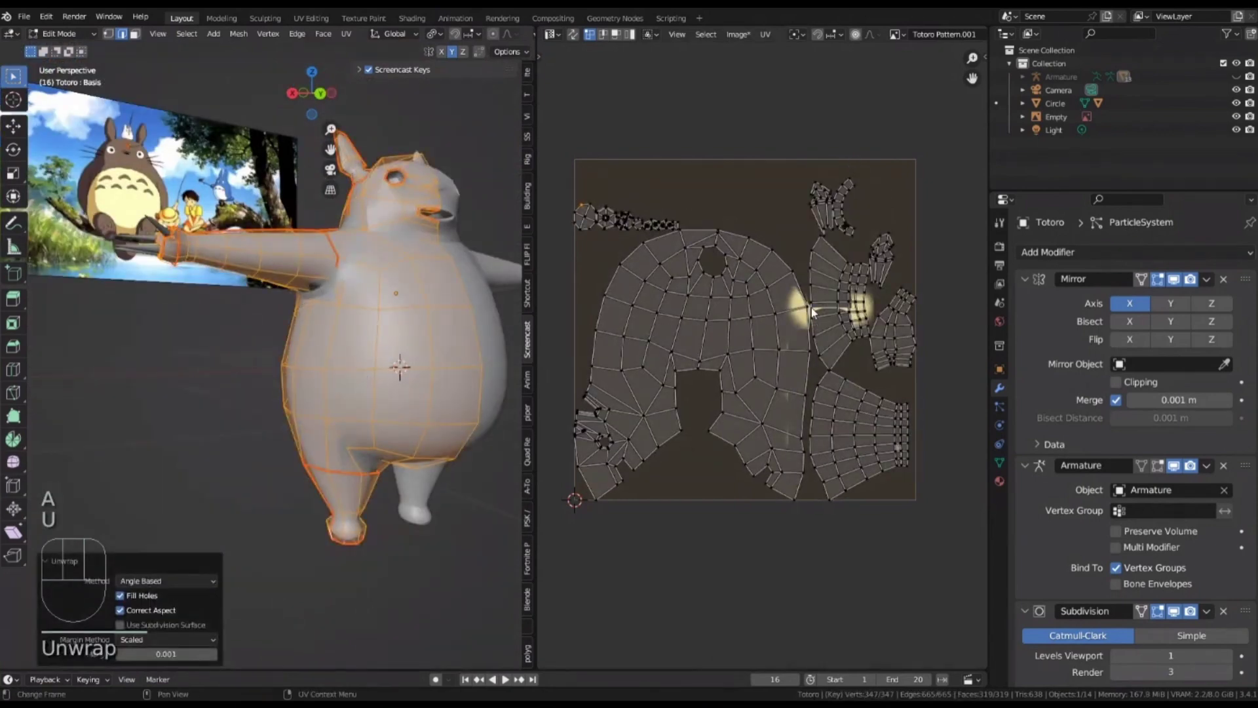
Mark a seam on the shortest edge path from the hand, under the arm and down the body's side, to the thigh seam ring
{"action": "middle_click_drag", "start_coordinate": [433, 328], "coordinate": [291, 164]}
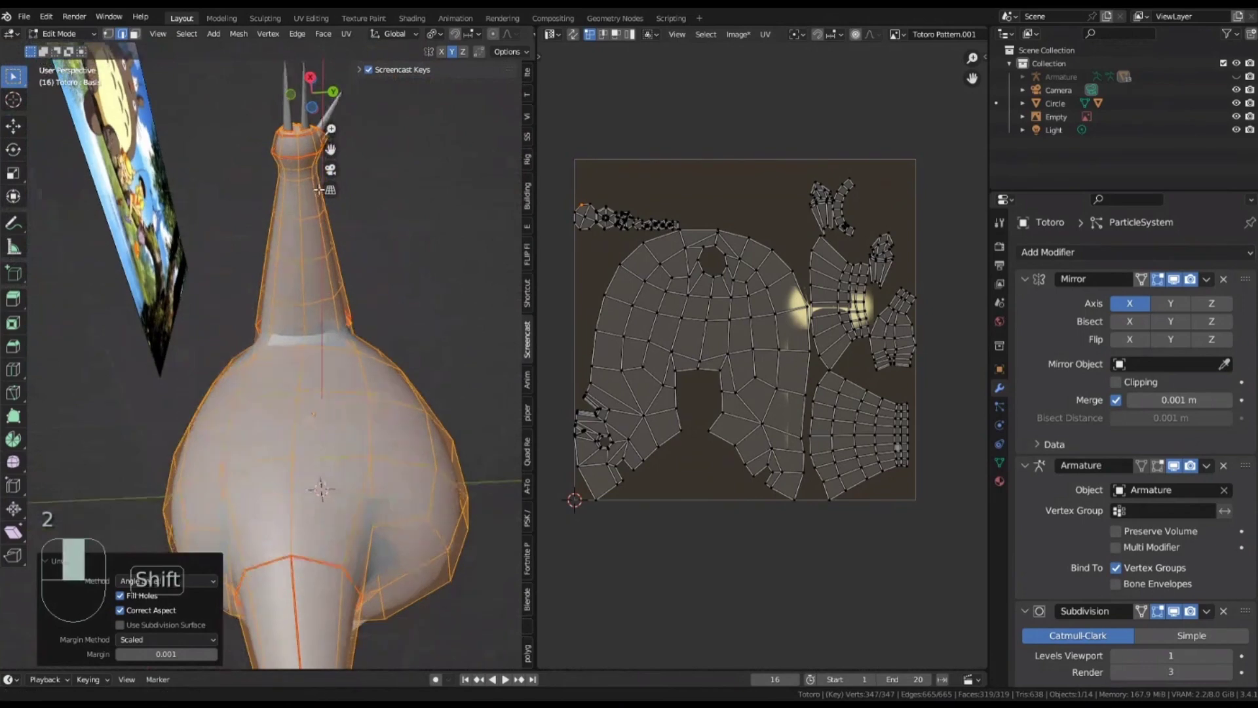
{"action": "left_click", "coordinate": [297, 143]}
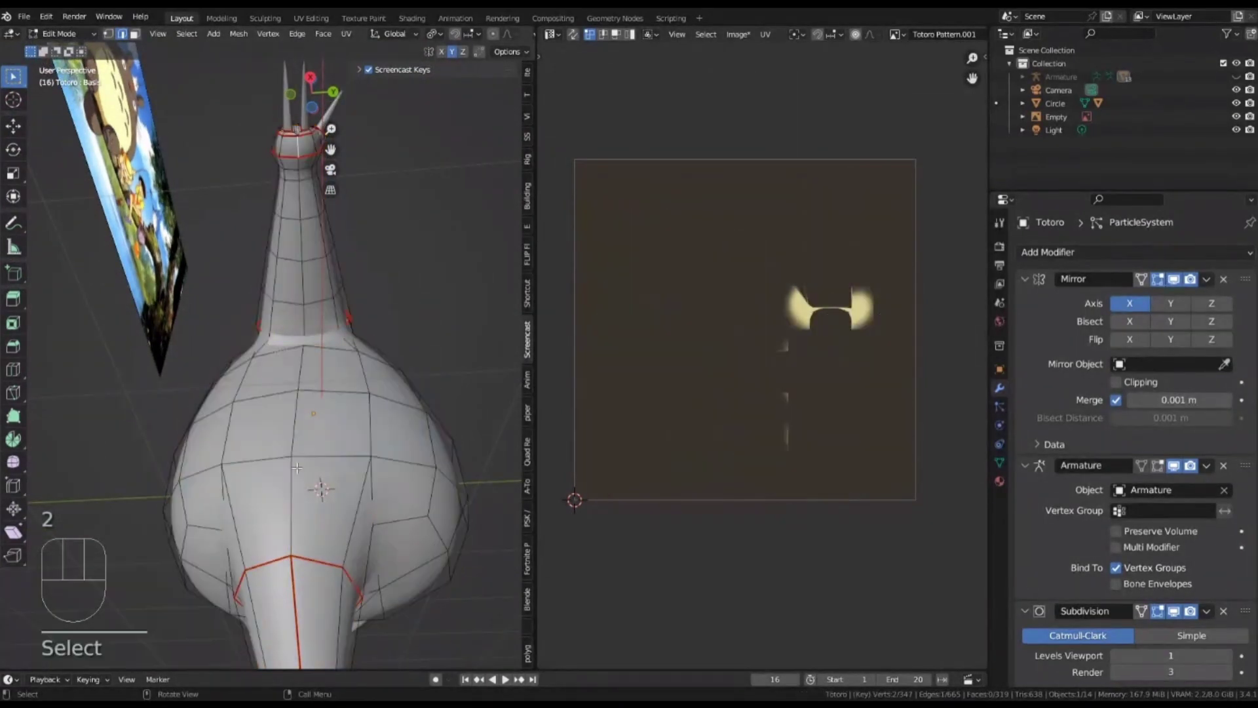
{"action": "left_click", "coordinate": [296, 495], "text": "ctrl"}
{"action": "right_click", "coordinate": [313, 438]}
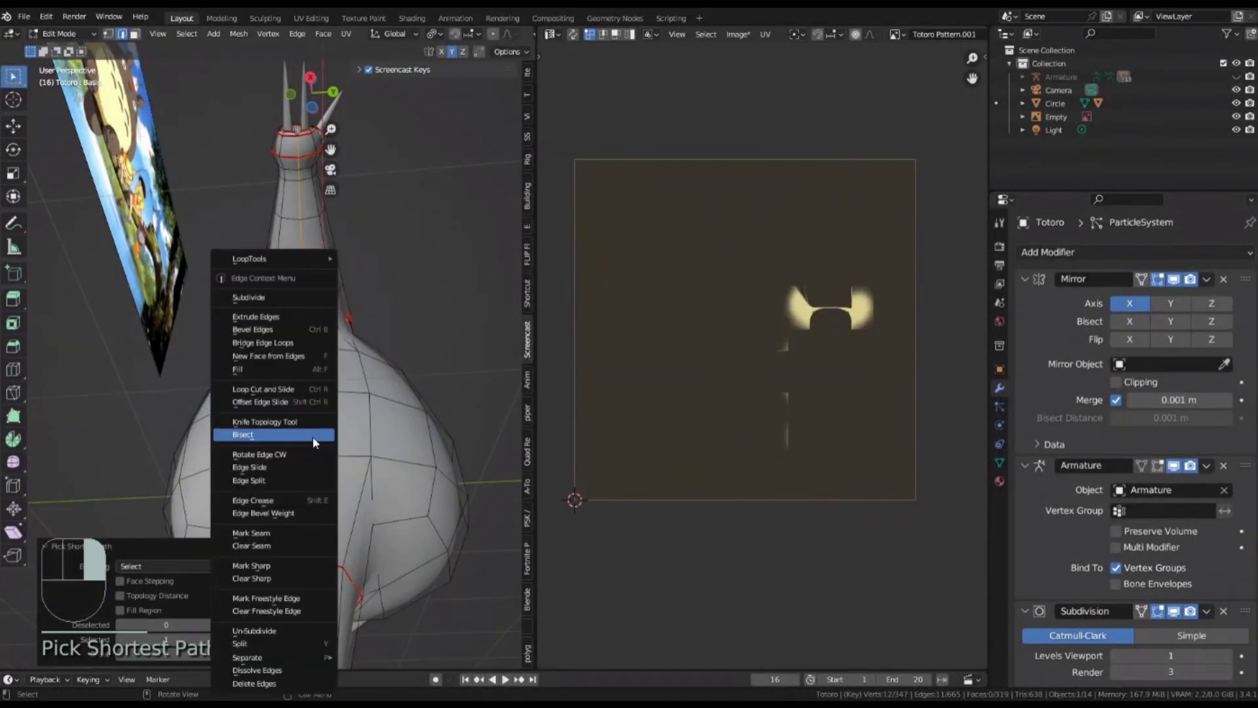
{"action": "left_click", "coordinate": [262, 534]}
{"action": "middle_click_drag", "start_coordinate": [262, 533], "coordinate": [271, 415]}
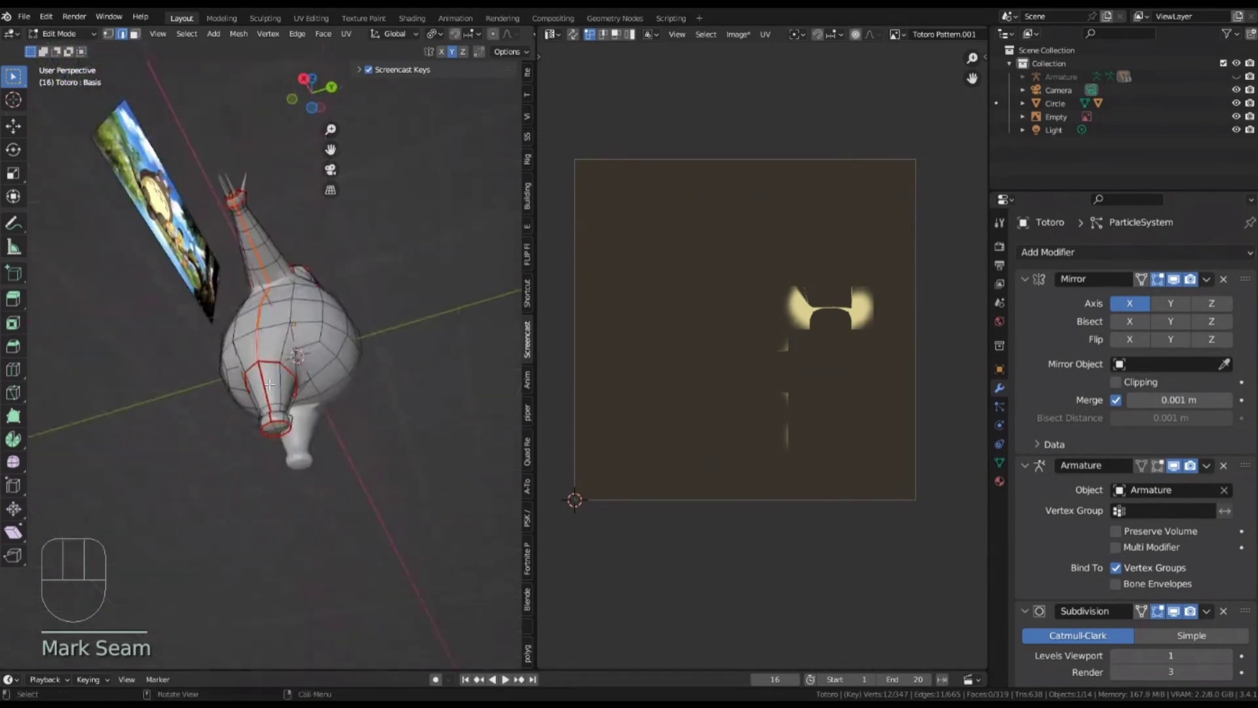
{"action": "scroll", "coordinate": [271, 415], "scroll_direction": "up", "scroll_amount": 5}
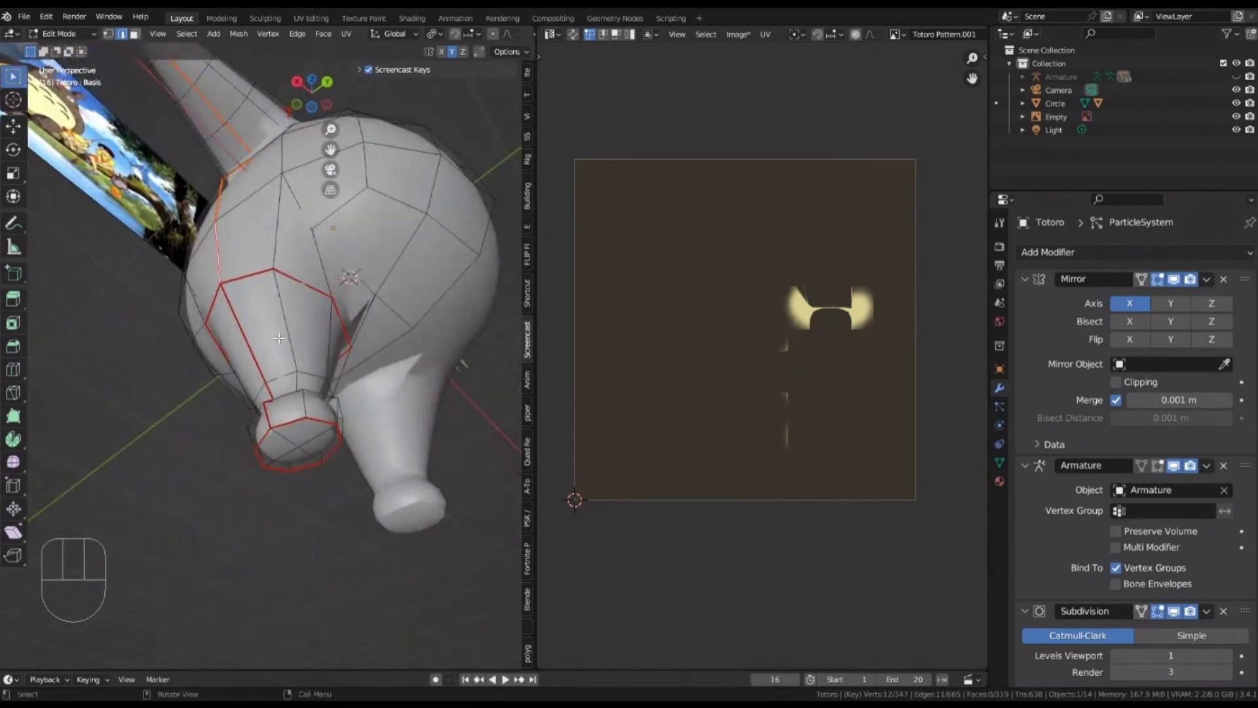
Unwrap the whole body mesh again using the seam running from the hand down the body's side
{"action": "middle_click_drag", "start_coordinate": [279, 338], "coordinate": [348, 311]}
{"action": "key", "text": "a"}
{"action": "key", "text": "u"}
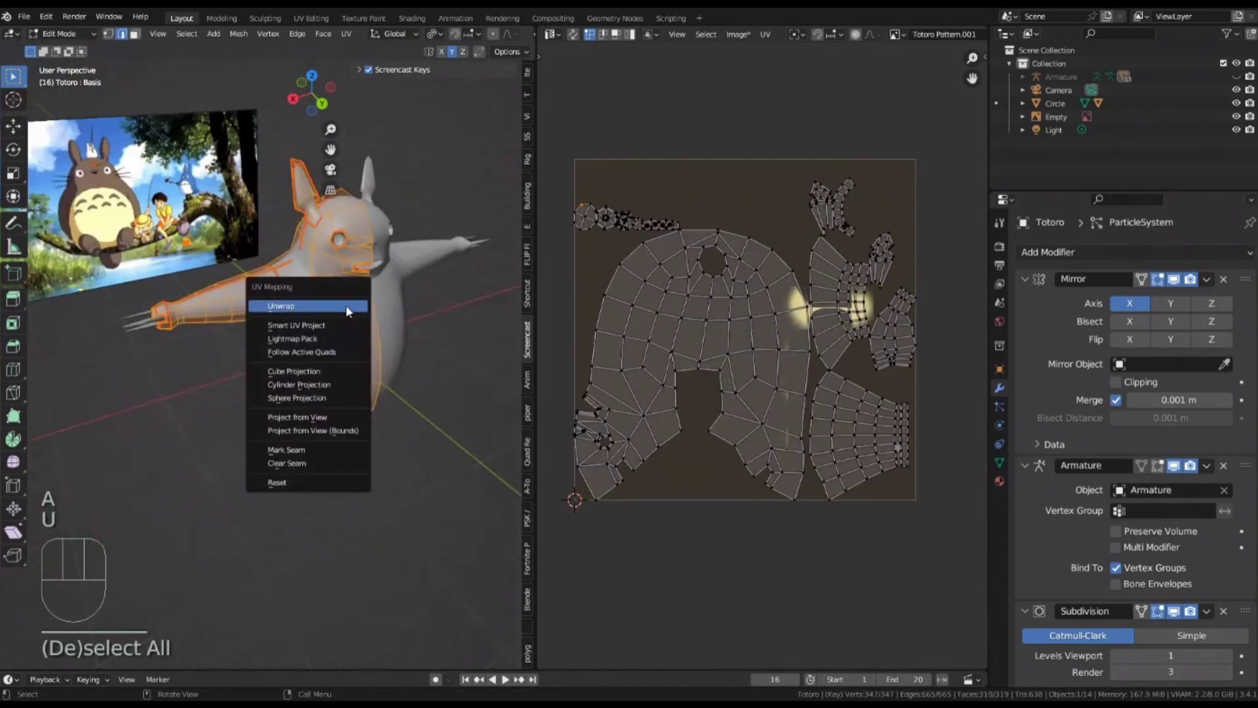
{"action": "left_click", "coordinate": [348, 306]}
{"action": "middle_click_drag", "start_coordinate": [652, 320], "coordinate": [729, 305], "text": "shift"}
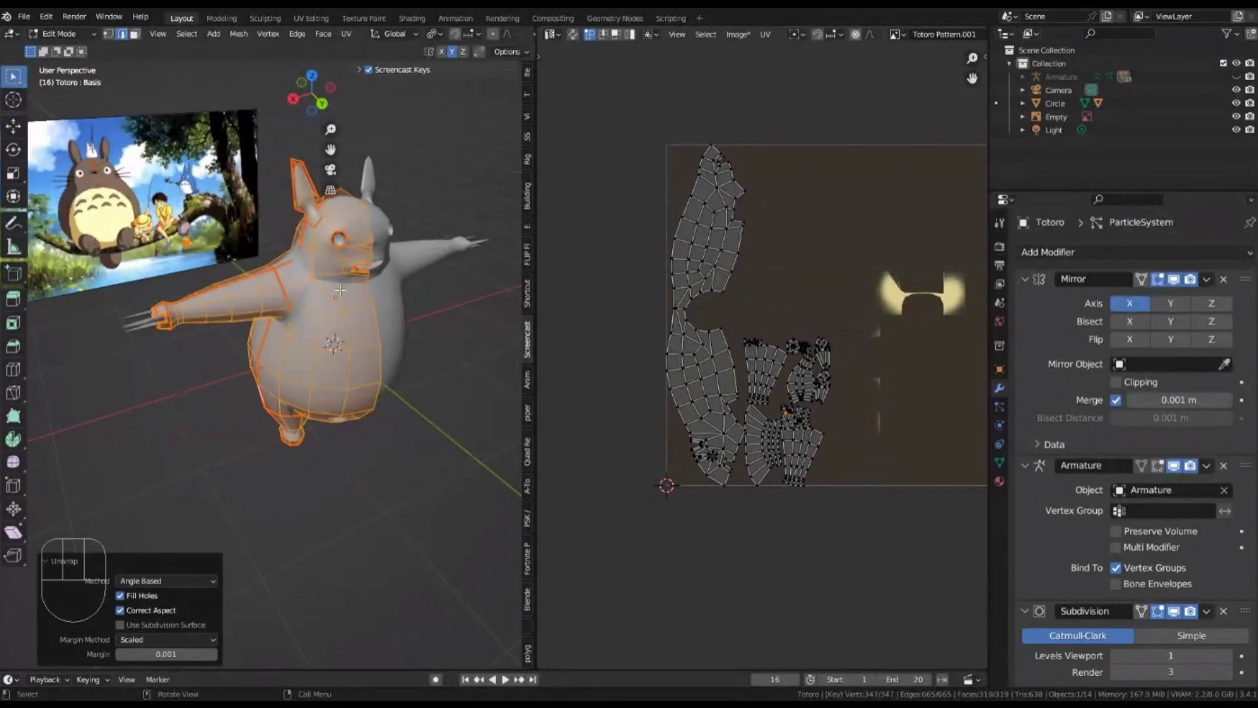
Switch the body to Texture Paint mode and widen the 3D viewport around the front view of the model
{"action": "key", "text": "Tab"}
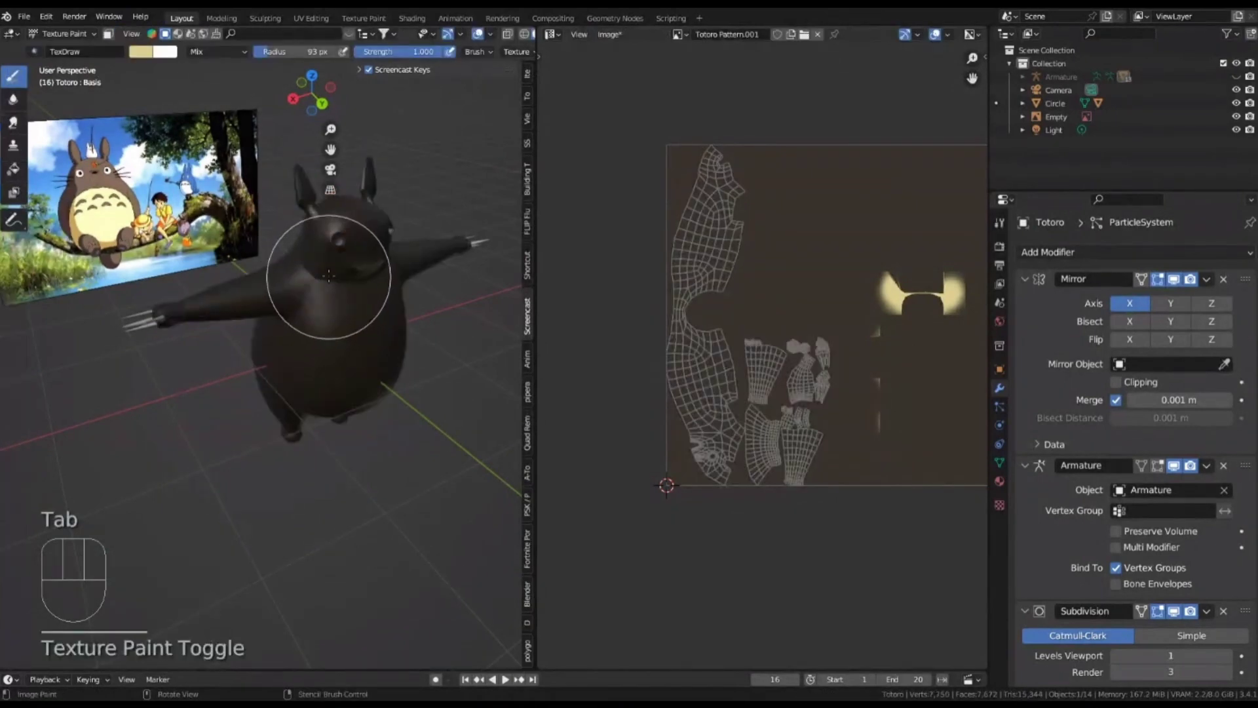
{"action": "mouse_move", "coordinate": [328, 276]}
{"action": "middle_mouse_down", "text": "shift"}
{"action": "mouse_move", "coordinate": [346, 306]}
{"action": "mouse_move", "coordinate": [297, 328]}
{"action": "middle_mouse_up", "text": "shift"}
{"action": "key", "text": "f"}
{"action": "left_click", "coordinate": [330, 274]}
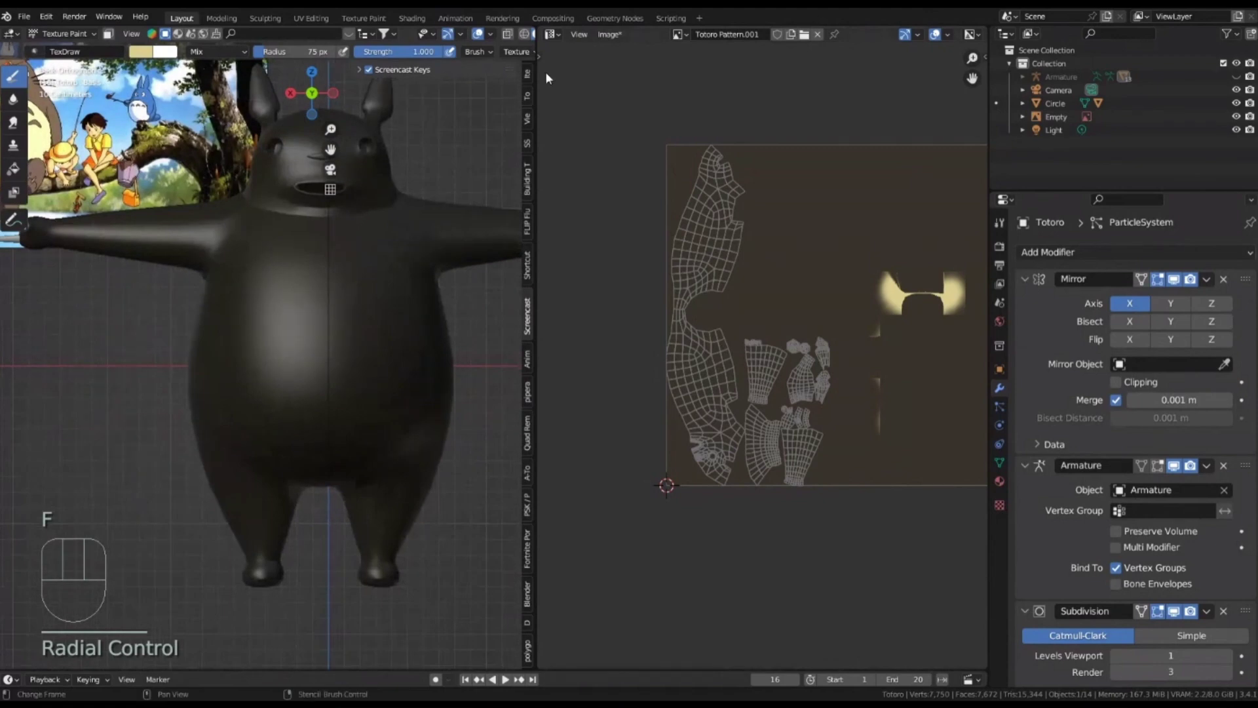
{"action": "left_click_drag", "start_coordinate": [538, 74], "coordinate": [847, 87]}
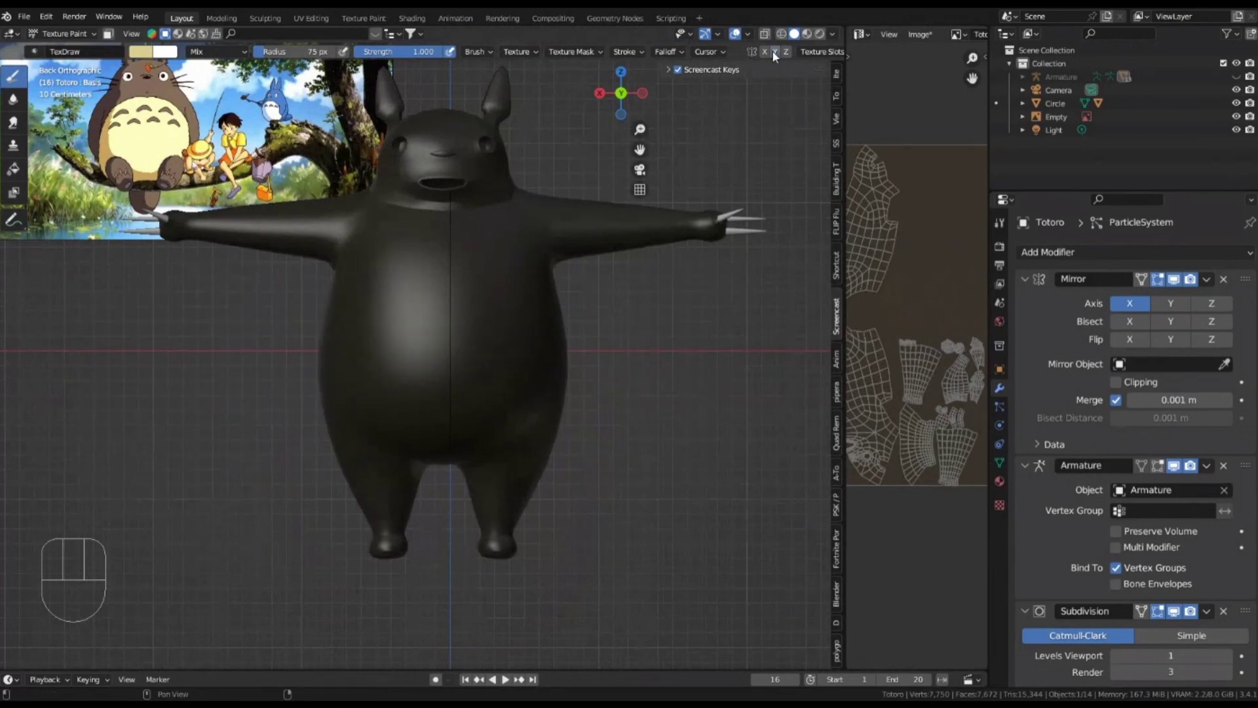
Set the brush radius to 61 px and paint a cream oval patch on the front of the torso, mirrored across X
{"action": "key", "text": "f"}
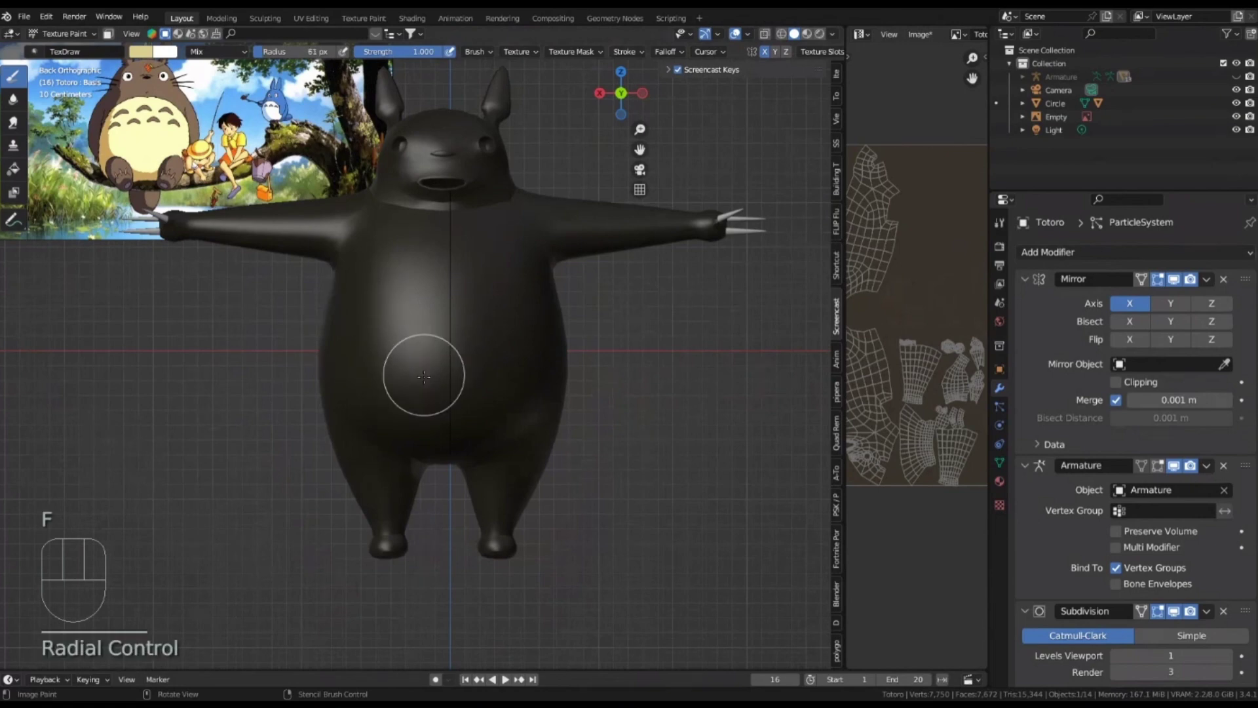
{"action": "left_click", "coordinate": [403, 365]}
{"action": "mouse_move", "coordinate": [403, 365]}
{"action": "left_mouse_down"}
{"action": "mouse_move", "coordinate": [422, 247]}
{"action": "mouse_move", "coordinate": [421, 356]}
{"action": "mouse_move", "coordinate": [438, 282]}
{"action": "left_mouse_up"}
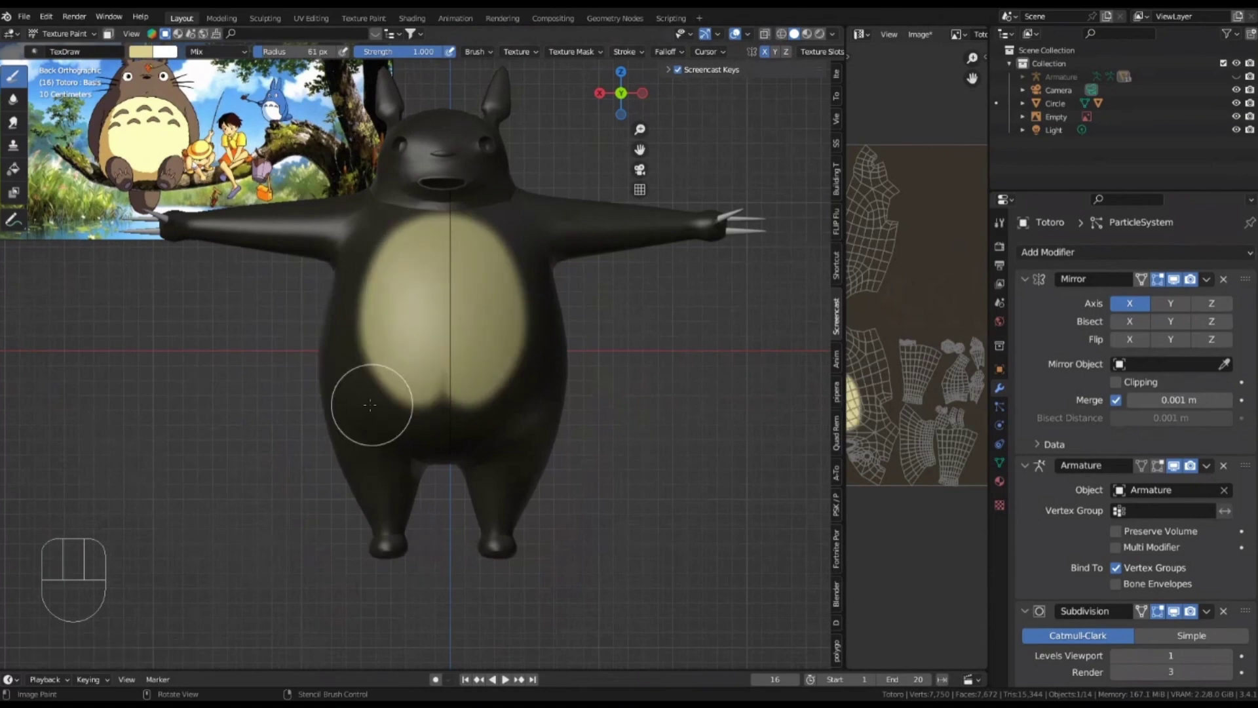
Set the brush radius to 71 px and extend the cream patch outward and down over the lower belly
{"action": "key", "text": "f"}
{"action": "key", "text": "f"}
{"action": "middle_click_drag", "start_coordinate": [385, 409], "coordinate": [365, 365]}
{"action": "scroll", "coordinate": [379, 385], "scroll_direction": "up", "scroll_amount": 2}
{"action": "key", "text": "f"}
{"action": "left_click", "coordinate": [346, 365]}
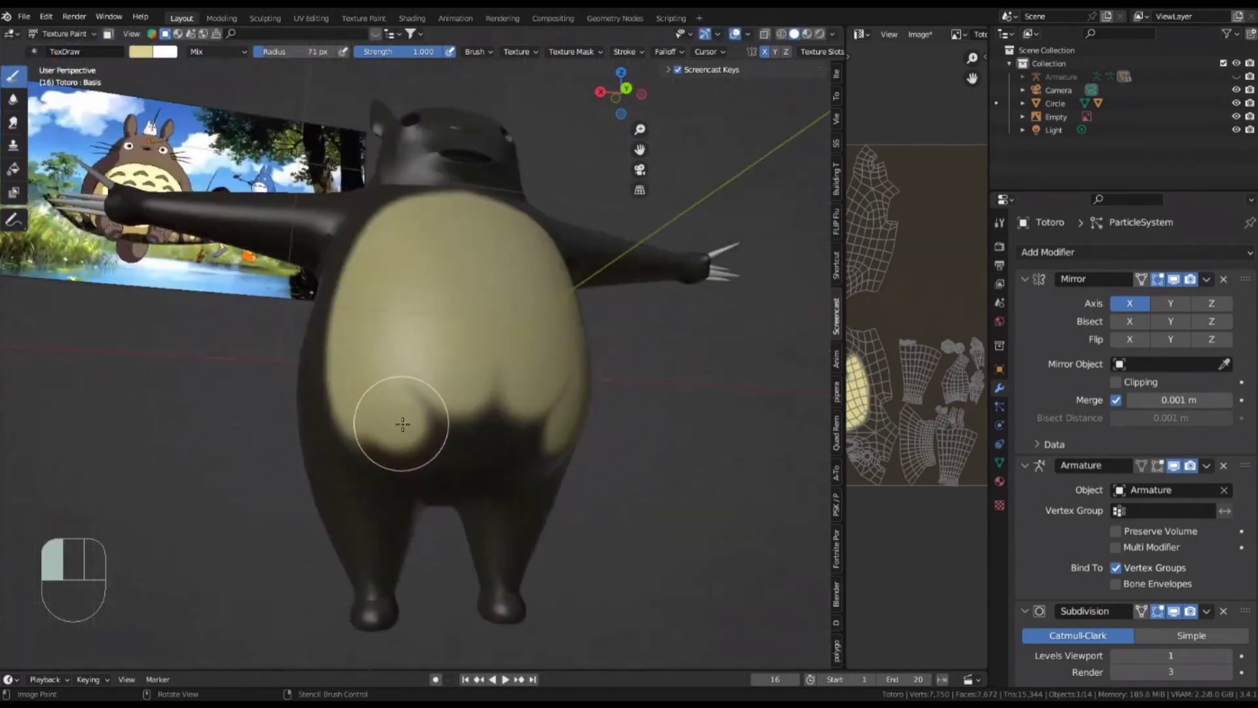
{"action": "mouse_move", "coordinate": [402, 424]}
{"action": "left_mouse_down"}
{"action": "mouse_move", "coordinate": [430, 450]}
{"action": "mouse_move", "coordinate": [431, 399]}
{"action": "left_mouse_up"}
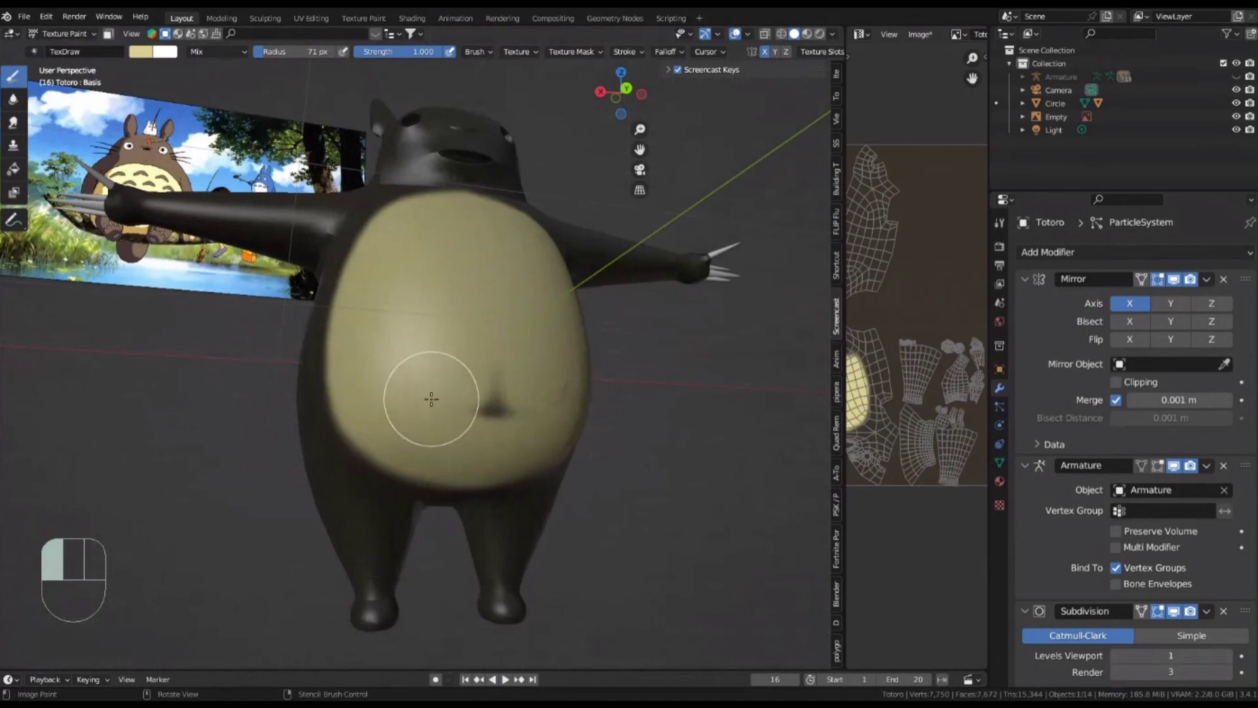
Paint the cream patch further down along the belly's lower edge above the legs
{"action": "middle_click_drag", "start_coordinate": [432, 398], "coordinate": [517, 365]}
{"action": "scroll", "coordinate": [557, 360], "scroll_direction": "down", "scroll_amount": 2}
{"action": "scroll", "coordinate": [164, 236], "scroll_direction": "up", "scroll_amount": 5}
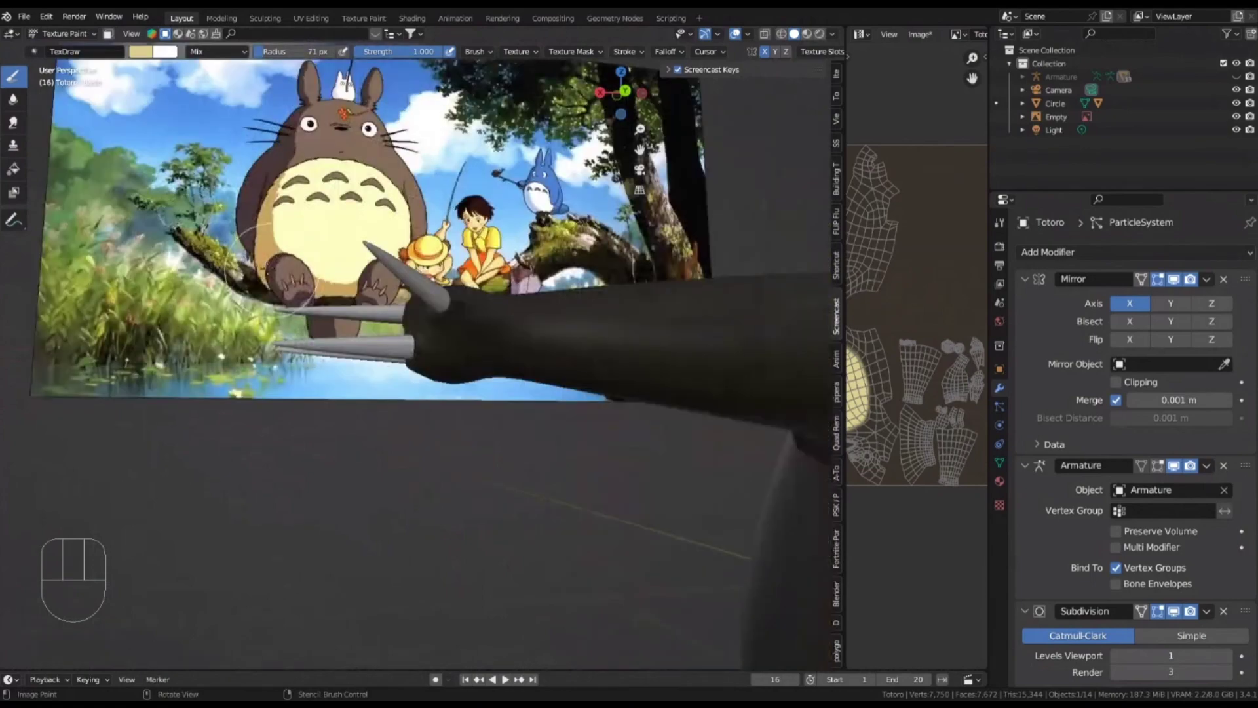
{"action": "scroll", "coordinate": [269, 262], "scroll_direction": "up", "scroll_amount": 3}
{"action": "scroll", "coordinate": [456, 378], "scroll_direction": "down", "scroll_amount": 5}
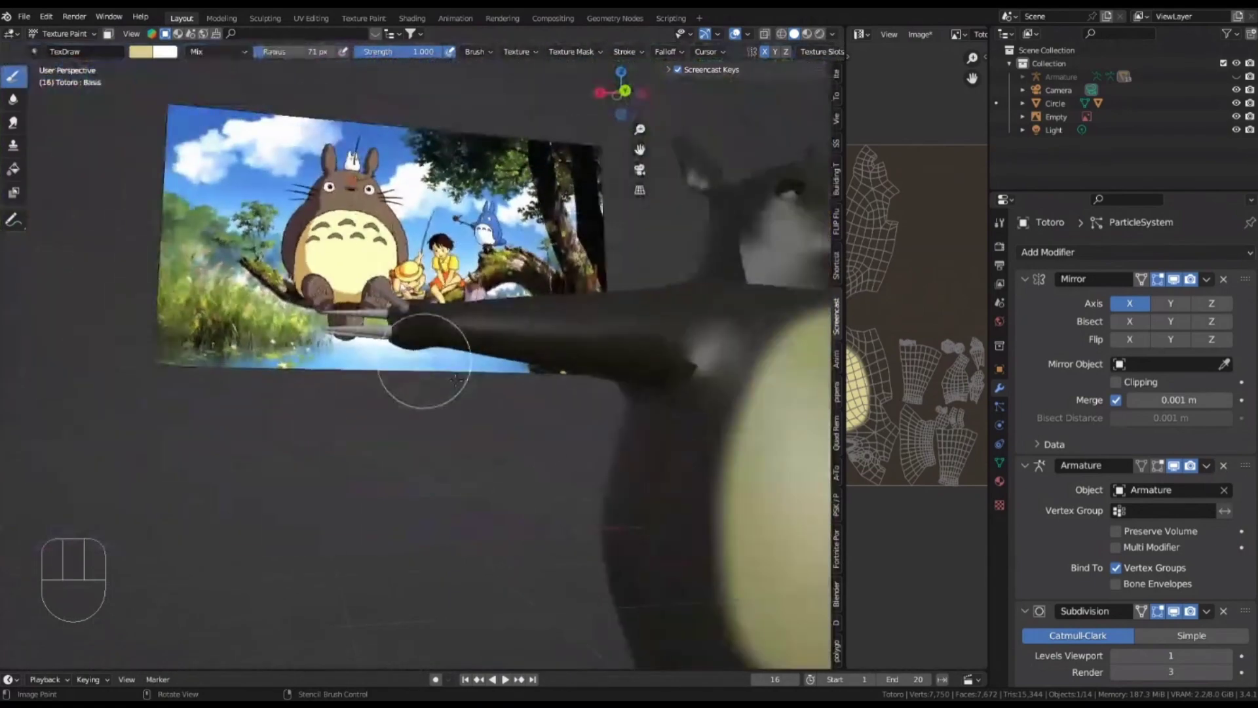
{"action": "mouse_move", "coordinate": [456, 379]}
{"action": "middle_mouse_down", "text": "shift"}
{"action": "mouse_move", "coordinate": [427, 269]}
{"action": "mouse_move", "coordinate": [553, 415]}
{"action": "mouse_move", "coordinate": [553, 360]}
{"action": "middle_mouse_up", "text": "shift"}
{"action": "scroll", "coordinate": [570, 406], "scroll_direction": "up", "scroll_amount": 3}
{"action": "left_click", "coordinate": [588, 450]}
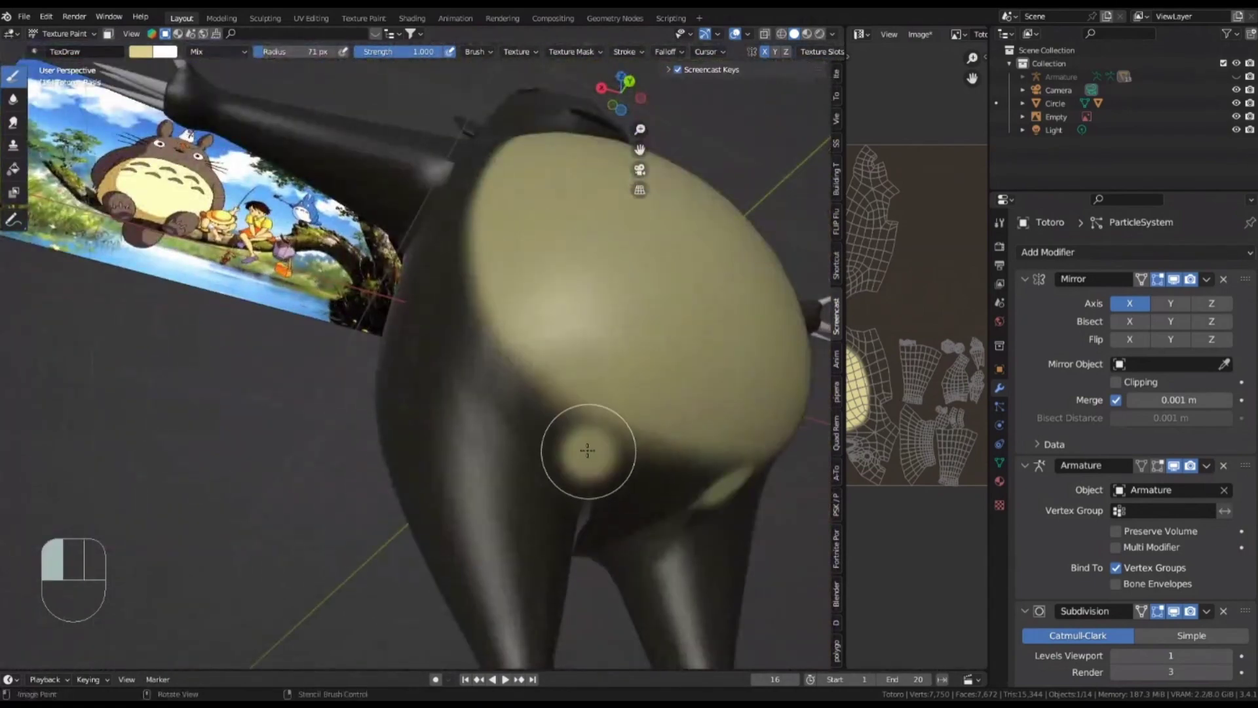
{"action": "mouse_move", "coordinate": [588, 451]}
{"action": "left_mouse_down"}
{"action": "mouse_move", "coordinate": [514, 393]}
{"action": "mouse_move", "coordinate": [489, 343]}
{"action": "left_mouse_up"}
Widen the cream patch along the belly's side, from the hip up to the chest
{"action": "mouse_move", "coordinate": [489, 343]}
{"action": "middle_mouse_down", "text": "shift"}
{"action": "mouse_move", "coordinate": [562, 449]}
{"action": "mouse_move", "coordinate": [562, 480]}
{"action": "middle_mouse_up", "text": "shift"}
{"action": "left_click", "coordinate": [562, 481]}
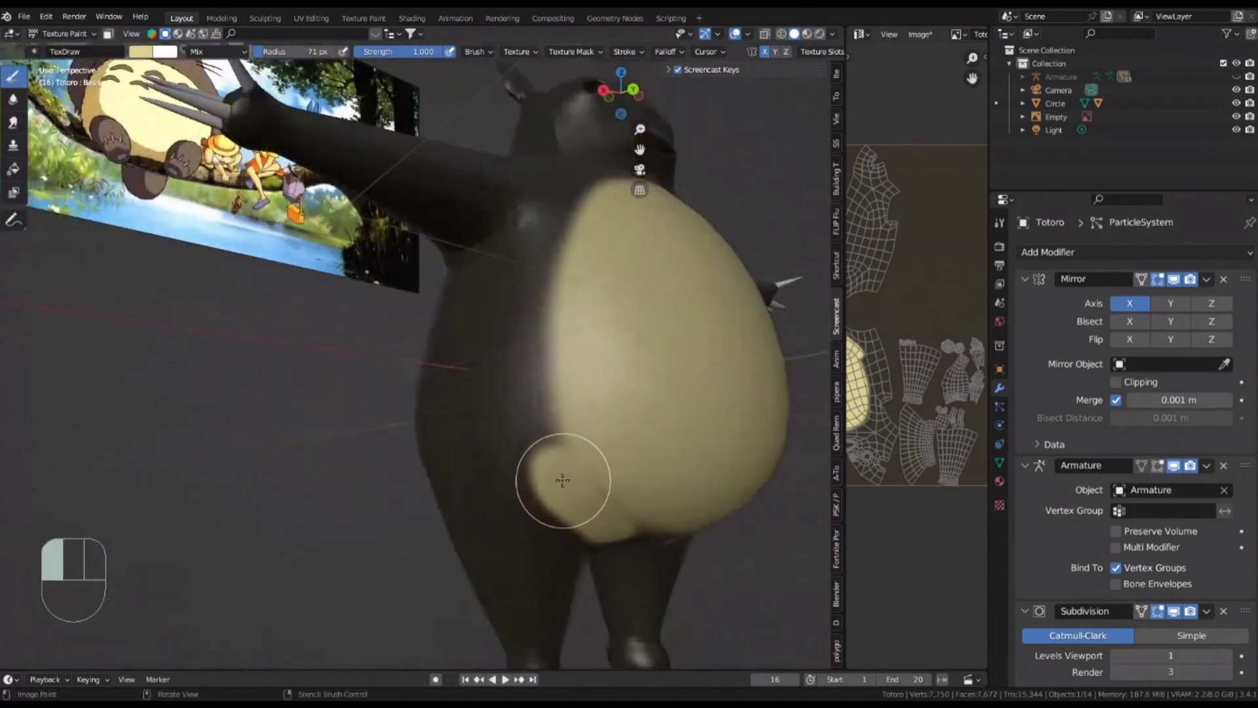
{"action": "left_click_drag", "start_coordinate": [562, 480], "coordinate": [548, 432]}
{"action": "mouse_move", "coordinate": [549, 344]}
{"action": "left_mouse_down"}
{"action": "mouse_move", "coordinate": [576, 234]}
{"action": "mouse_move", "coordinate": [612, 210]}
{"action": "left_mouse_up"}
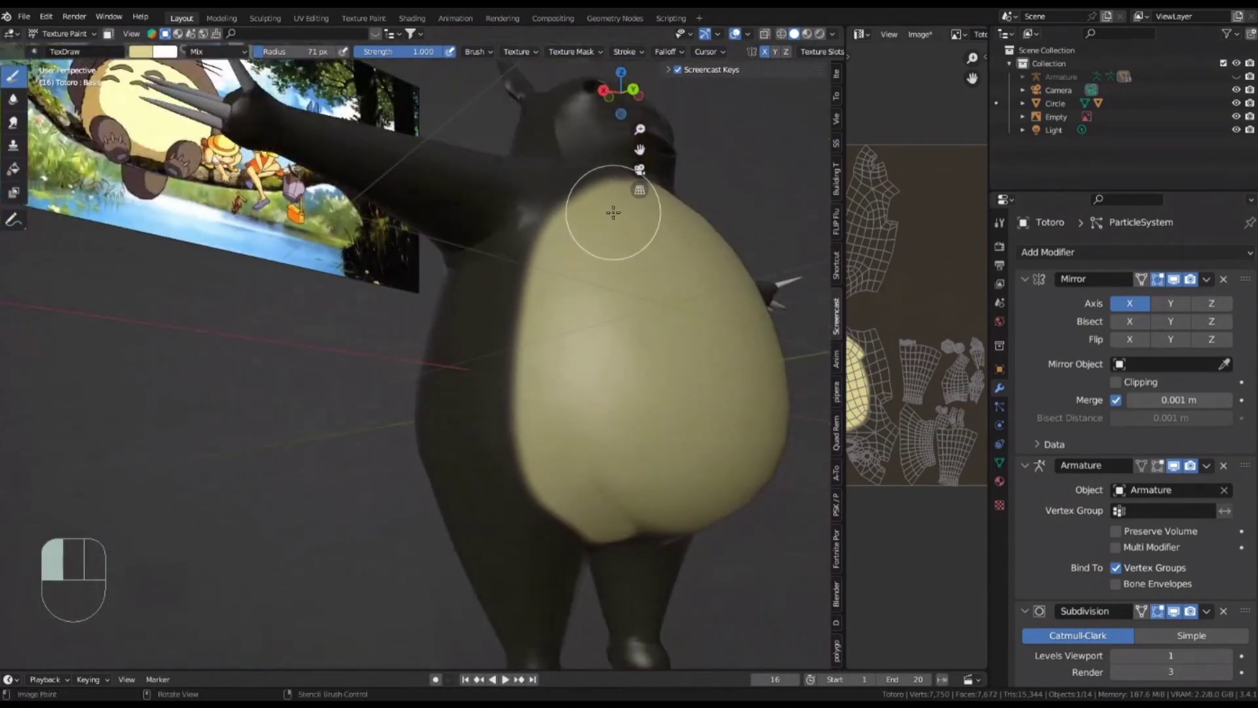
Paint cream along the belly's lower rim across the tops of both legs
{"action": "mouse_move", "coordinate": [598, 498]}
{"action": "middle_mouse_down"}
{"action": "mouse_move", "coordinate": [567, 380]}
{"action": "mouse_move", "coordinate": [556, 416]}
{"action": "mouse_move", "coordinate": [491, 406]}
{"action": "mouse_move", "coordinate": [635, 435]}
{"action": "middle_mouse_up"}
{"action": "key", "text": "Tab"}
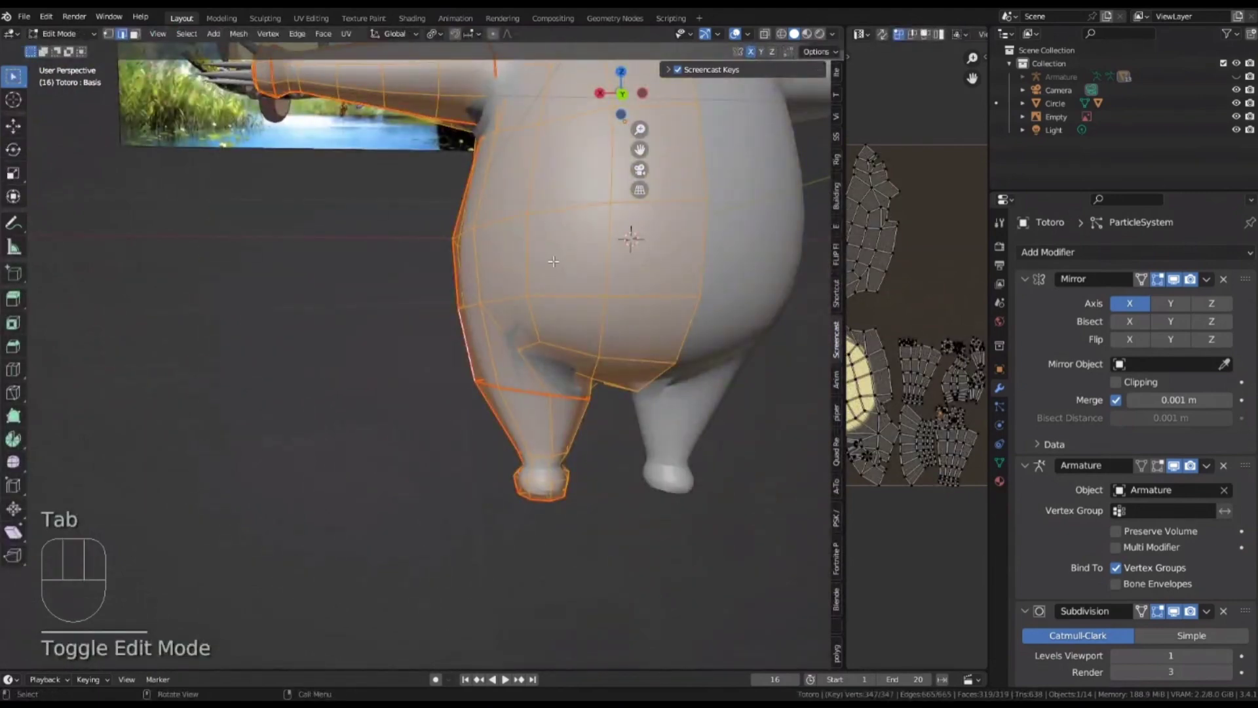
{"action": "key", "text": "Tab"}
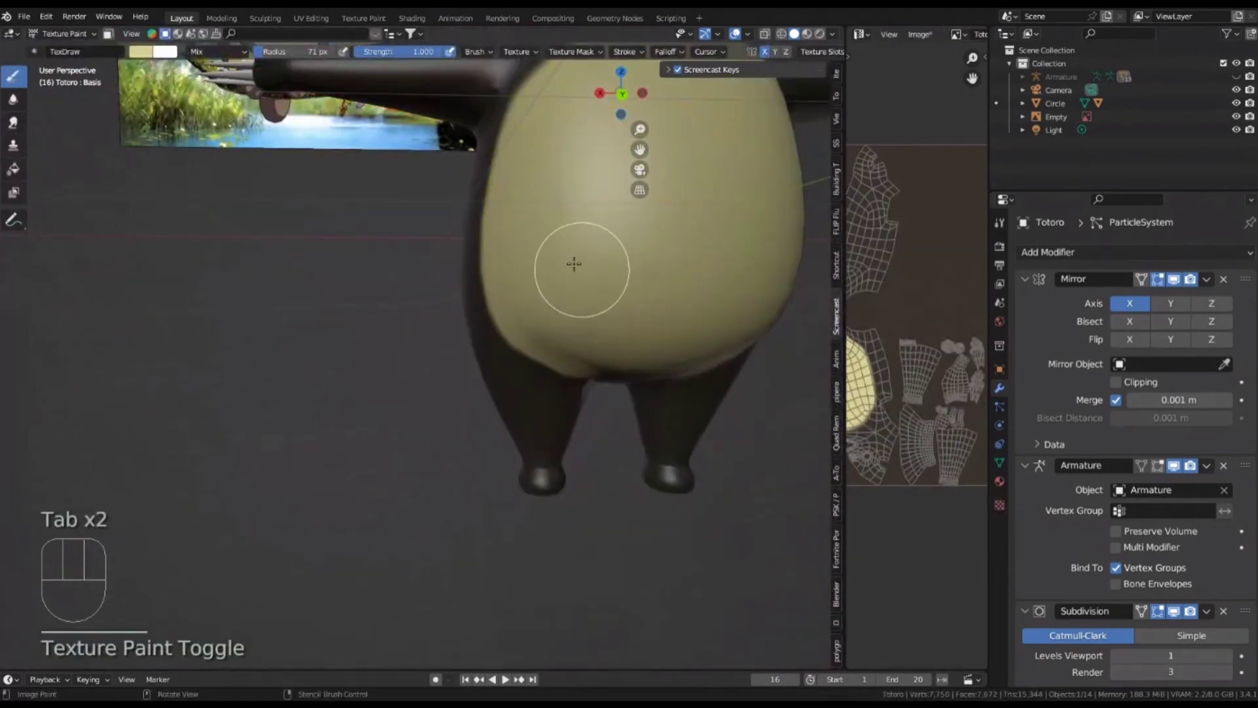
{"action": "mouse_move", "coordinate": [573, 264]}
{"action": "middle_mouse_down"}
{"action": "mouse_move", "coordinate": [559, 393]}
{"action": "mouse_move", "coordinate": [649, 464]}
{"action": "mouse_move", "coordinate": [450, 360]}
{"action": "mouse_move", "coordinate": [348, 325]}
{"action": "middle_mouse_up"}
{"action": "mouse_move", "coordinate": [348, 326]}
{"action": "left_mouse_down"}
{"action": "mouse_move", "coordinate": [371, 360]}
{"action": "mouse_move", "coordinate": [535, 403]}
{"action": "mouse_move", "coordinate": [550, 342]}
{"action": "mouse_move", "coordinate": [498, 344]}
{"action": "left_mouse_up"}
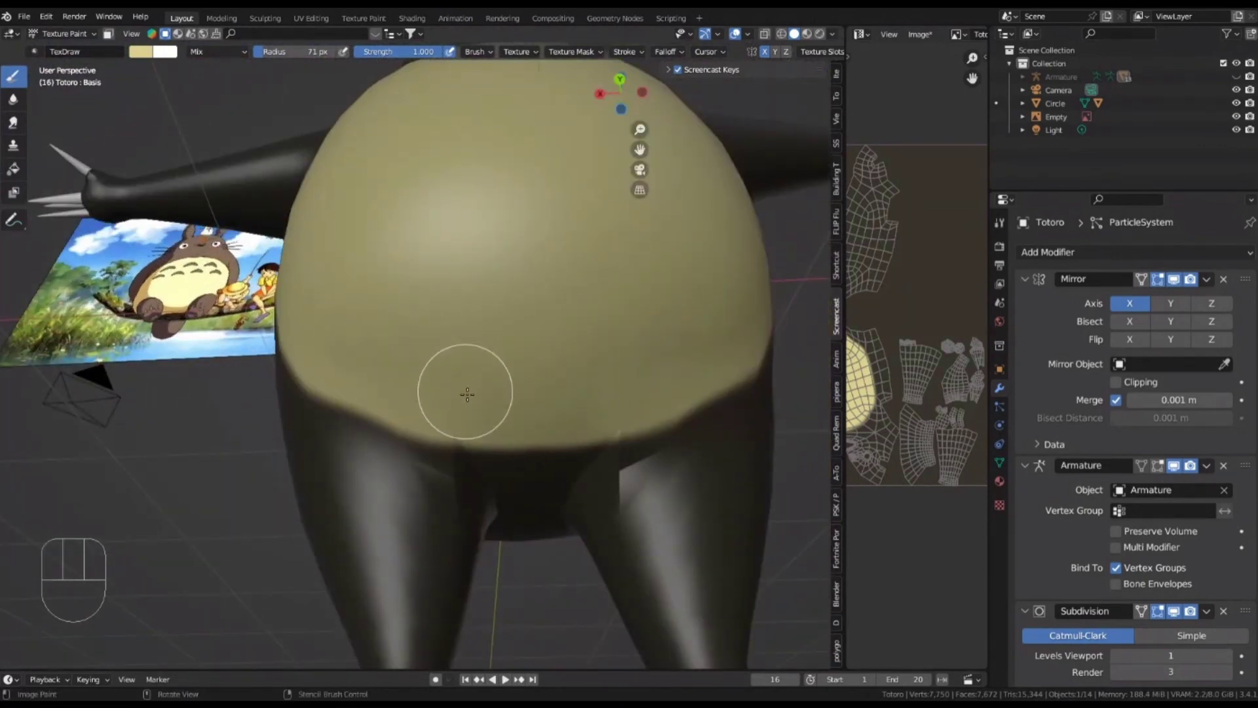
Set the brush radius to 101 px and paint cream on the underside between the legs
{"action": "scroll", "coordinate": [511, 371], "scroll_direction": "down", "scroll_amount": 3}
{"action": "middle_click_drag", "start_coordinate": [494, 421], "coordinate": [474, 388]}
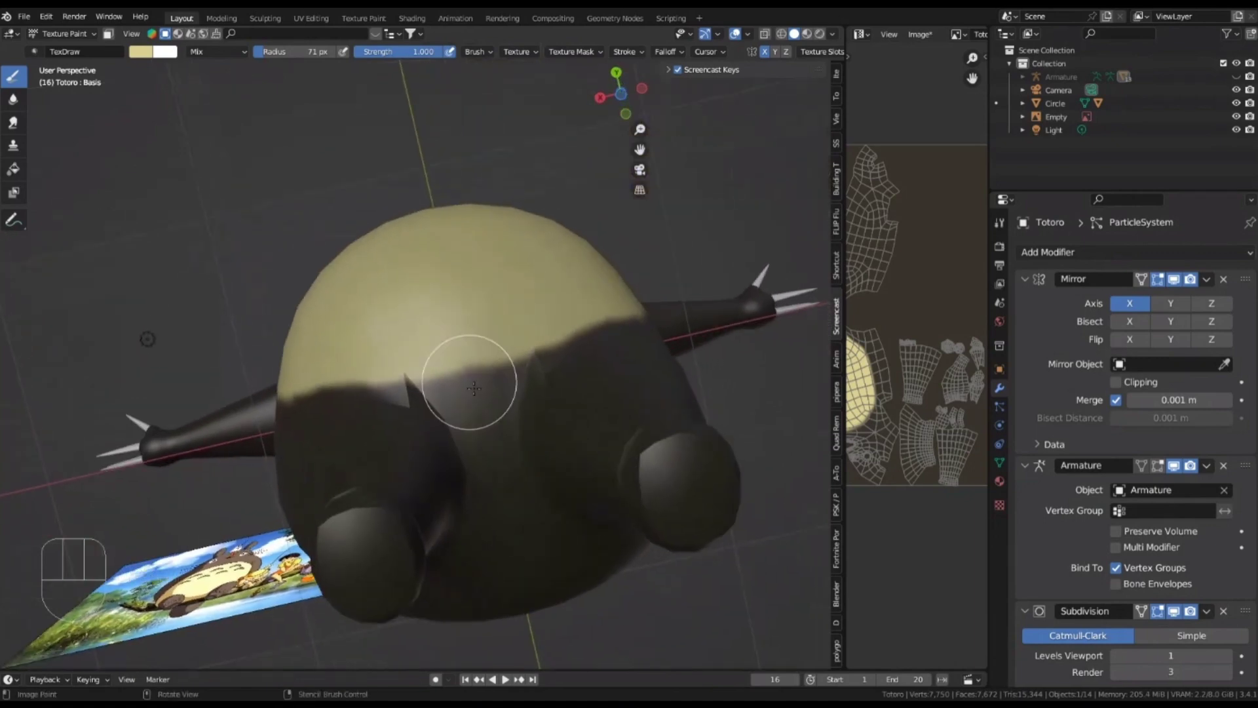
{"action": "scroll", "coordinate": [474, 388], "scroll_direction": "up", "scroll_amount": 2}
{"action": "key", "text": "f"}
{"action": "left_click", "coordinate": [471, 401]}
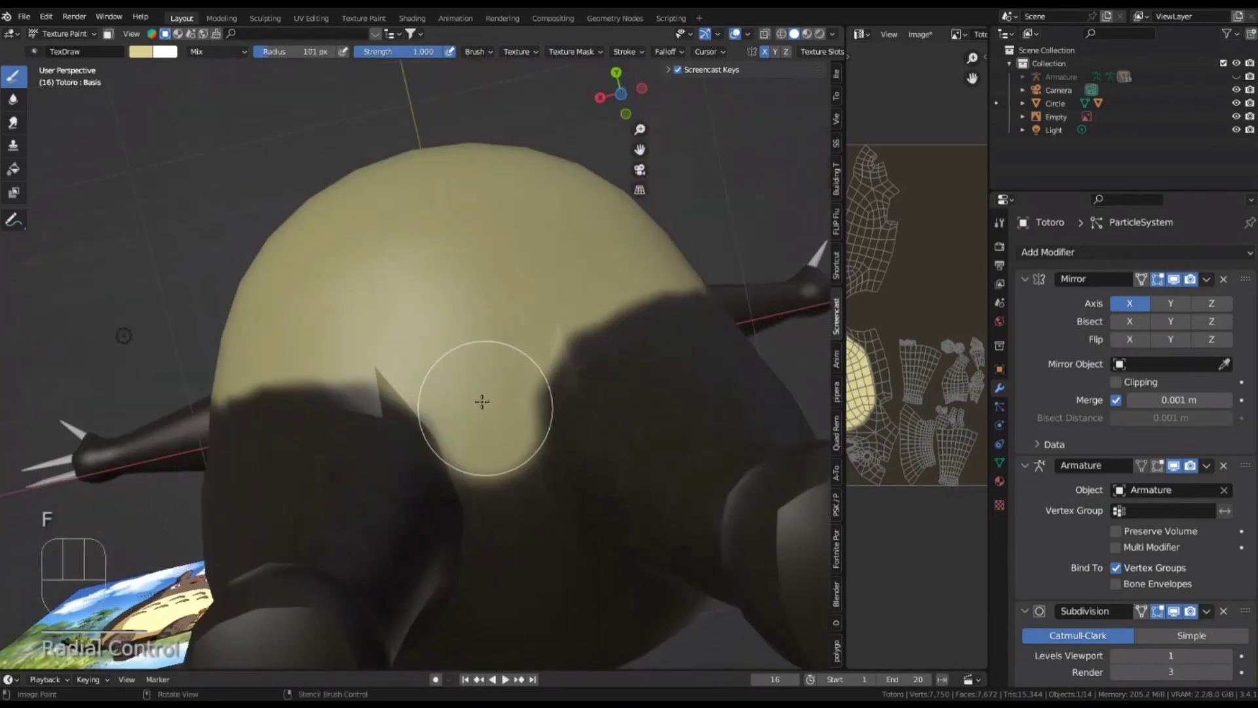
{"action": "mouse_move", "coordinate": [482, 402]}
{"action": "left_mouse_down"}
{"action": "mouse_move", "coordinate": [508, 513]}
{"action": "mouse_move", "coordinate": [453, 389]}
{"action": "left_mouse_up"}
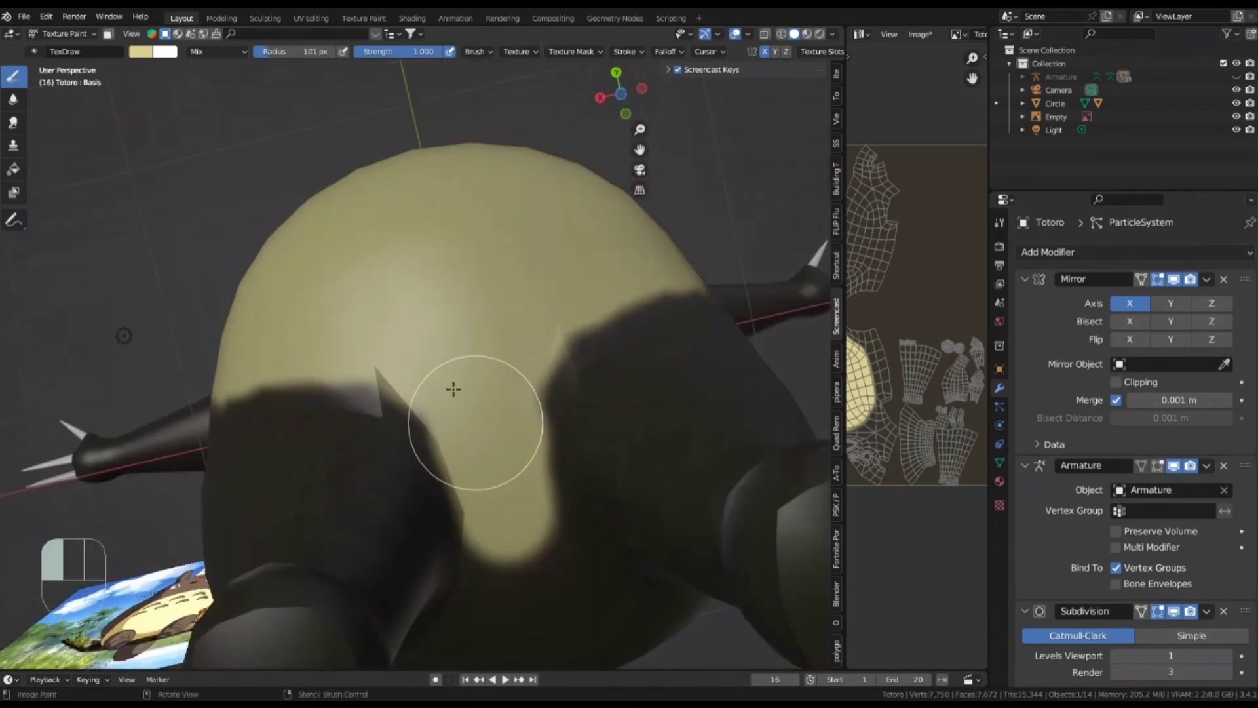
Finish the cream on the underside and broaden the patch along the body's side up to the armpit and chest
{"action": "scroll", "coordinate": [453, 389], "scroll_direction": "down", "scroll_amount": 4}
{"action": "mouse_move", "coordinate": [453, 389]}
{"action": "middle_mouse_down"}
{"action": "mouse_move", "coordinate": [480, 452]}
{"action": "mouse_move", "coordinate": [450, 450]}
{"action": "middle_mouse_up"}
{"action": "scroll", "coordinate": [449, 449], "scroll_direction": "up", "scroll_amount": 3}
{"action": "mouse_move", "coordinate": [449, 485]}
{"action": "left_mouse_down"}
{"action": "mouse_move", "coordinate": [449, 520]}
{"action": "mouse_move", "coordinate": [428, 468]}
{"action": "mouse_move", "coordinate": [422, 331]}
{"action": "mouse_move", "coordinate": [443, 262]}
{"action": "left_mouse_up"}
{"action": "mouse_move", "coordinate": [444, 262]}
{"action": "middle_mouse_down"}
{"action": "mouse_move", "coordinate": [556, 317]}
{"action": "mouse_move", "coordinate": [478, 452]}
{"action": "middle_mouse_up"}
{"action": "left_click_drag", "start_coordinate": [421, 435], "coordinate": [485, 343]}
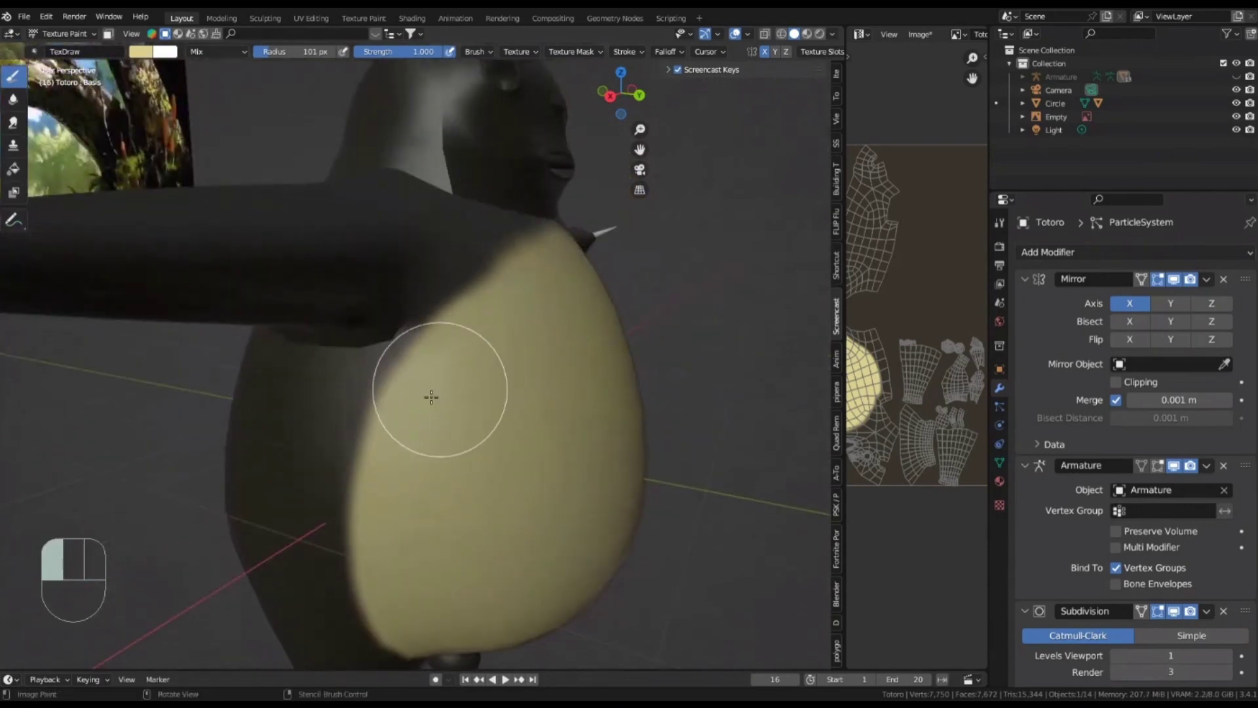
{"action": "mouse_move", "coordinate": [488, 314]}
{"action": "middle_mouse_down"}
{"action": "mouse_move", "coordinate": [474, 300]}
{"action": "mouse_move", "coordinate": [553, 309]}
{"action": "middle_mouse_up"}
{"action": "mouse_move", "coordinate": [553, 308]}
{"action": "left_mouse_down"}
{"action": "mouse_move", "coordinate": [553, 264]}
{"action": "mouse_move", "coordinate": [632, 262]}
{"action": "left_mouse_up"}
{"action": "scroll", "coordinate": [595, 303], "scroll_direction": "down", "scroll_amount": 4}
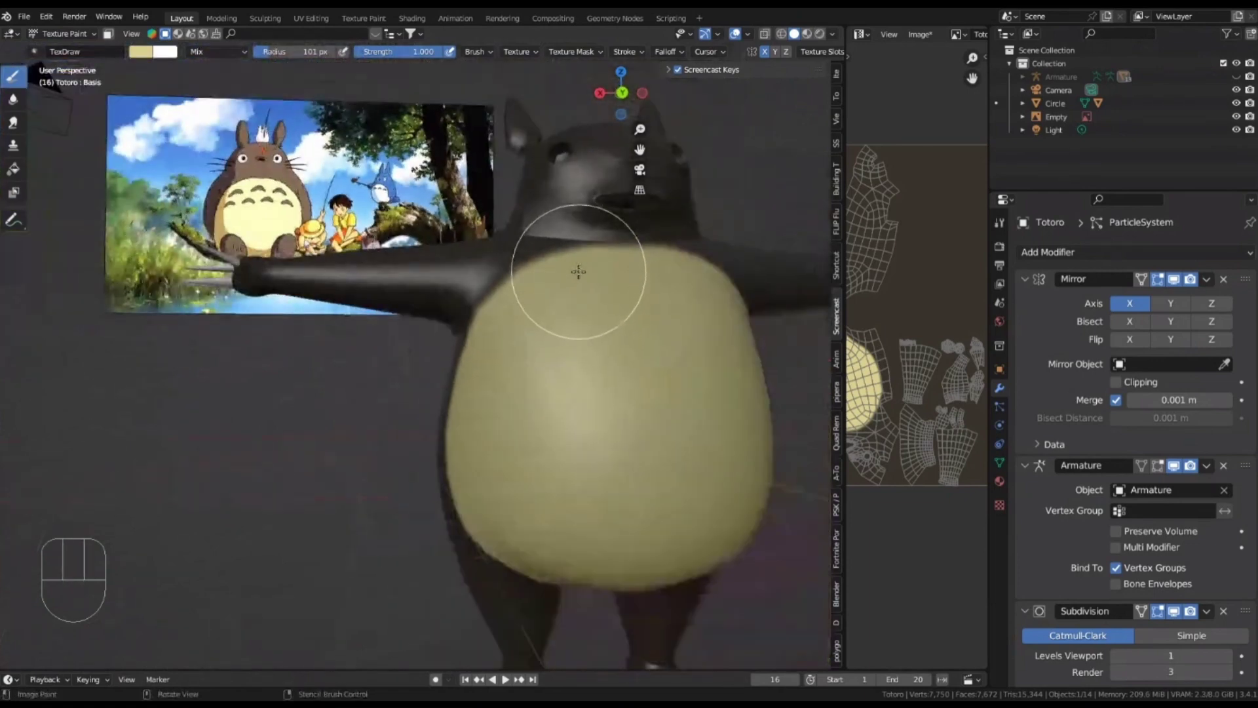
Examine the painted belly and compare it with the arched belly markings in the Totoro reference picture
{"action": "middle_click_drag", "start_coordinate": [576, 273], "coordinate": [591, 306]}
{"action": "middle_click_drag", "start_coordinate": [523, 306], "coordinate": [587, 309]}
{"action": "scroll", "coordinate": [567, 314], "scroll_direction": "up", "scroll_amount": 3}
{"action": "scroll", "coordinate": [393, 273], "scroll_direction": "down", "scroll_amount": 3}
{"action": "middle_click_drag", "start_coordinate": [551, 369], "coordinate": [517, 308], "text": "alt"}
{"action": "scroll", "coordinate": [514, 306], "scroll_direction": "down", "scroll_amount": 2}
{"action": "middle_click_drag", "start_coordinate": [249, 160], "coordinate": [449, 222], "text": "shift"}
{"action": "scroll", "coordinate": [449, 222], "scroll_direction": "up", "scroll_amount": 3}
{"action": "scroll", "coordinate": [464, 237], "scroll_direction": "up", "scroll_amount": 5}
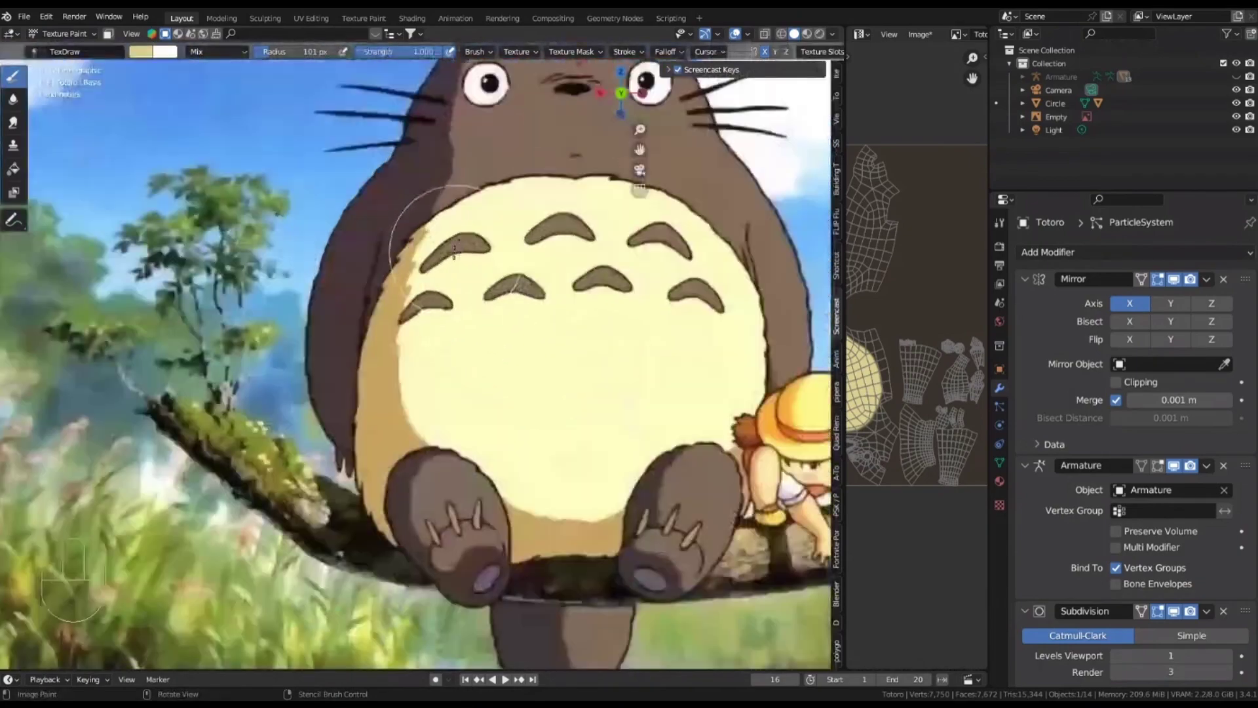
{"action": "scroll", "coordinate": [478, 249], "scroll_direction": "down", "scroll_amount": 2}
{"action": "middle_click_drag", "start_coordinate": [579, 351], "coordinate": [230, 306], "text": "shift"}
{"action": "scroll", "coordinate": [419, 324], "scroll_direction": "down", "scroll_amount": 3}
{"action": "mouse_move", "coordinate": [524, 339]}
{"action": "middle_mouse_down", "text": "shift"}
{"action": "mouse_move", "coordinate": [376, 271]}
{"action": "mouse_move", "coordinate": [337, 219]}
{"action": "middle_mouse_up", "text": "shift"}
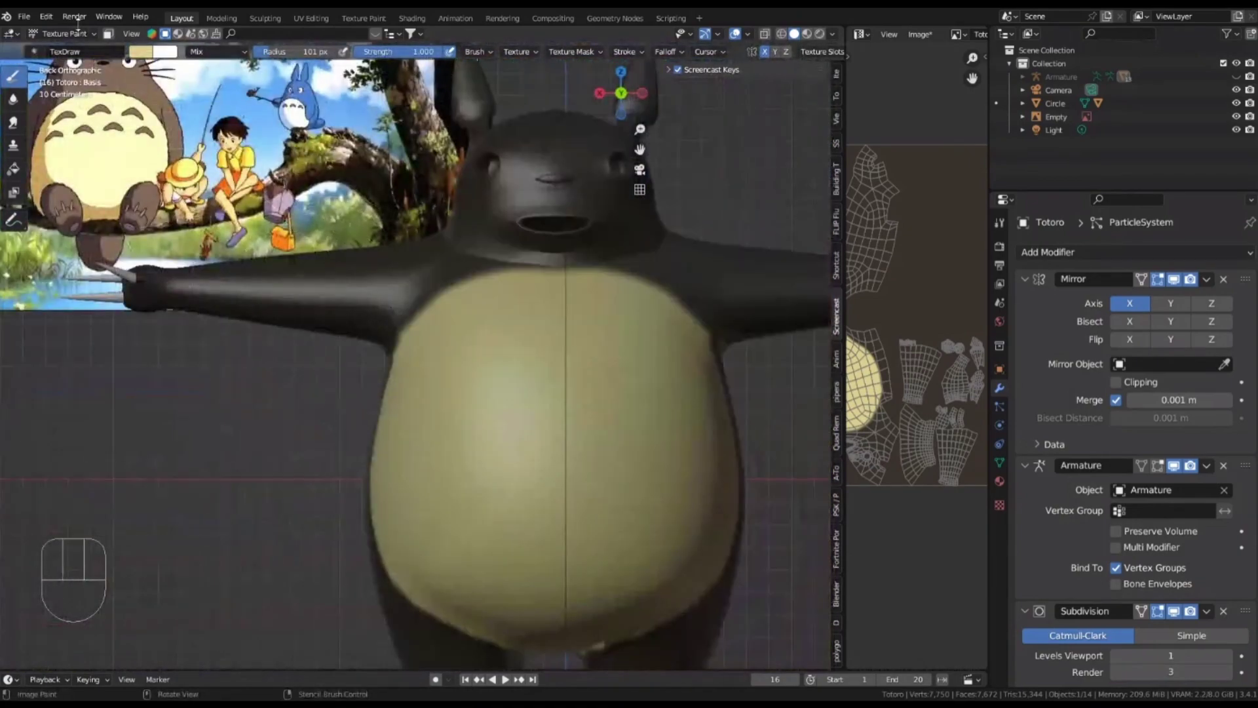
Change the brush colour to dark brown and reduce the brush radius to 32 px
{"action": "left_click", "coordinate": [150, 52]}
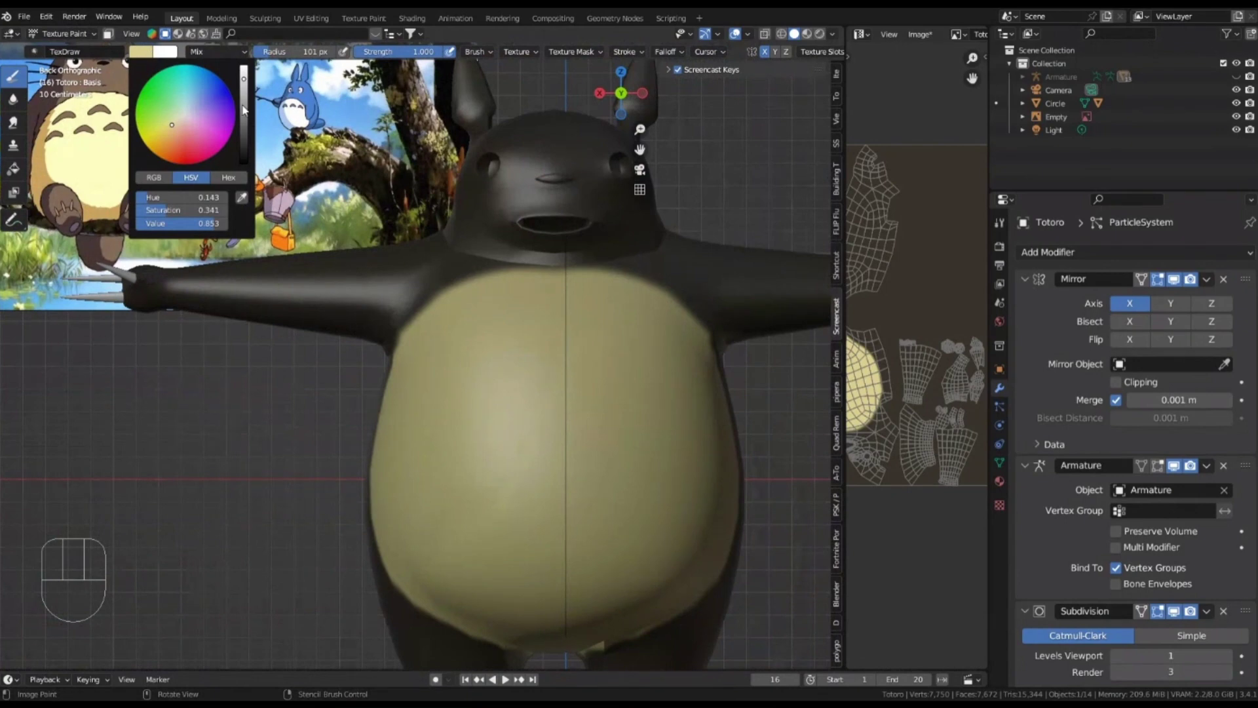
{"action": "left_click_drag", "start_coordinate": [244, 107], "coordinate": [244, 136]}
{"action": "mouse_move", "coordinate": [173, 127]}
{"action": "left_mouse_down"}
{"action": "mouse_move", "coordinate": [175, 140]}
{"action": "mouse_move", "coordinate": [244, 147]}
{"action": "mouse_move", "coordinate": [178, 129]}
{"action": "mouse_move", "coordinate": [244, 140]}
{"action": "left_mouse_up"}
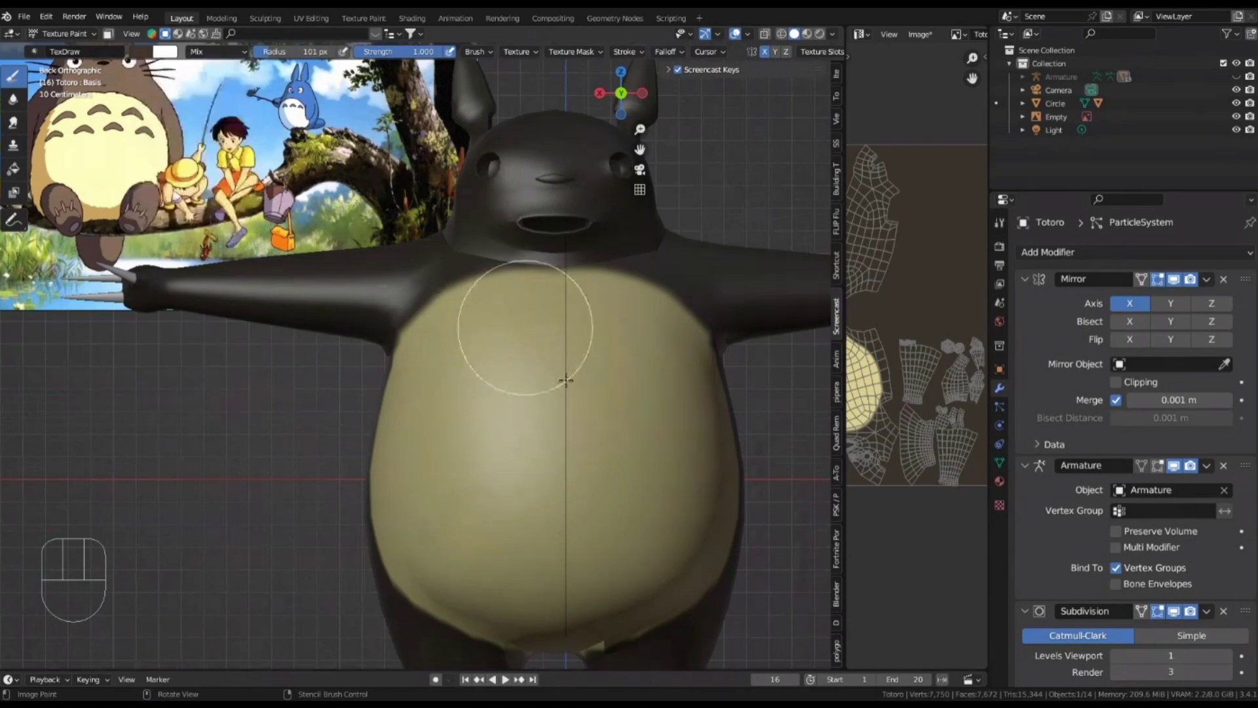
{"action": "key", "text": "f"}
{"action": "key", "text": "f"}
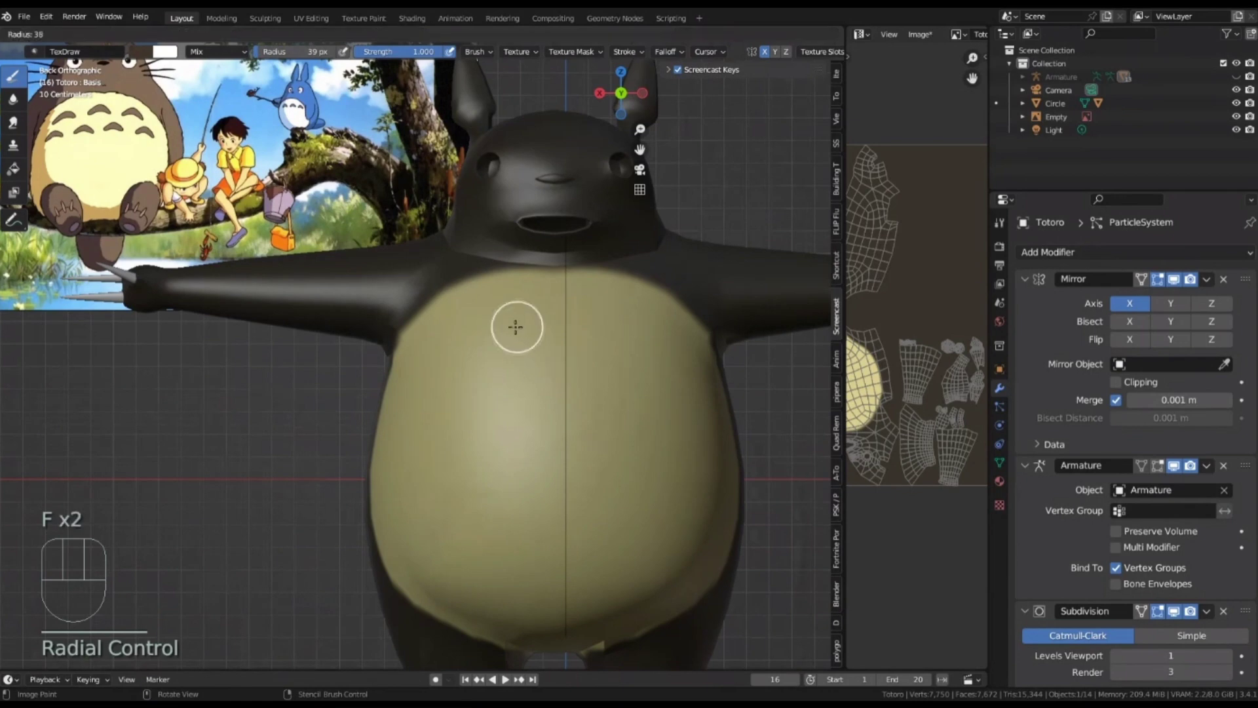
{"action": "left_click", "coordinate": [512, 325]}
Set the brush radius to 49 px and paint a dark arched mark at the top centre of the cream belly
{"action": "scroll", "coordinate": [63, 125], "scroll_direction": "up", "scroll_amount": 2}
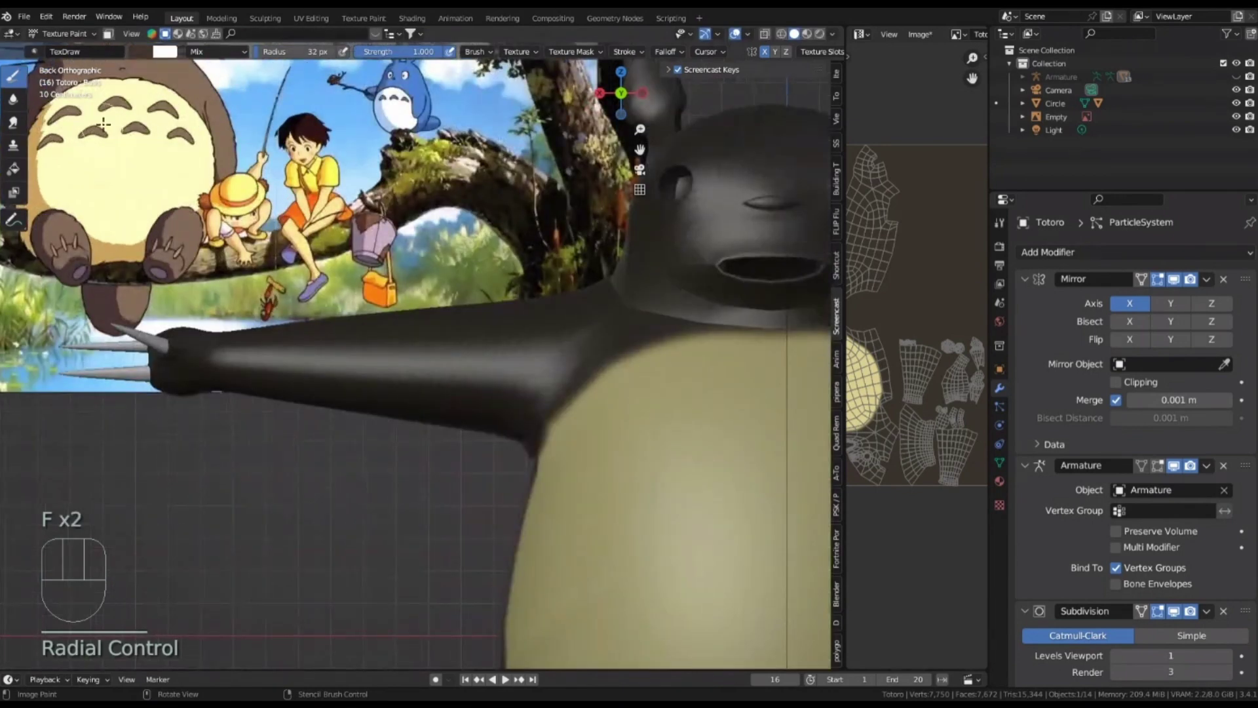
{"action": "scroll", "coordinate": [399, 262], "scroll_direction": "down", "scroll_amount": 1}
{"action": "middle_click_drag", "start_coordinate": [399, 262], "coordinate": [405, 204], "text": "shift"}
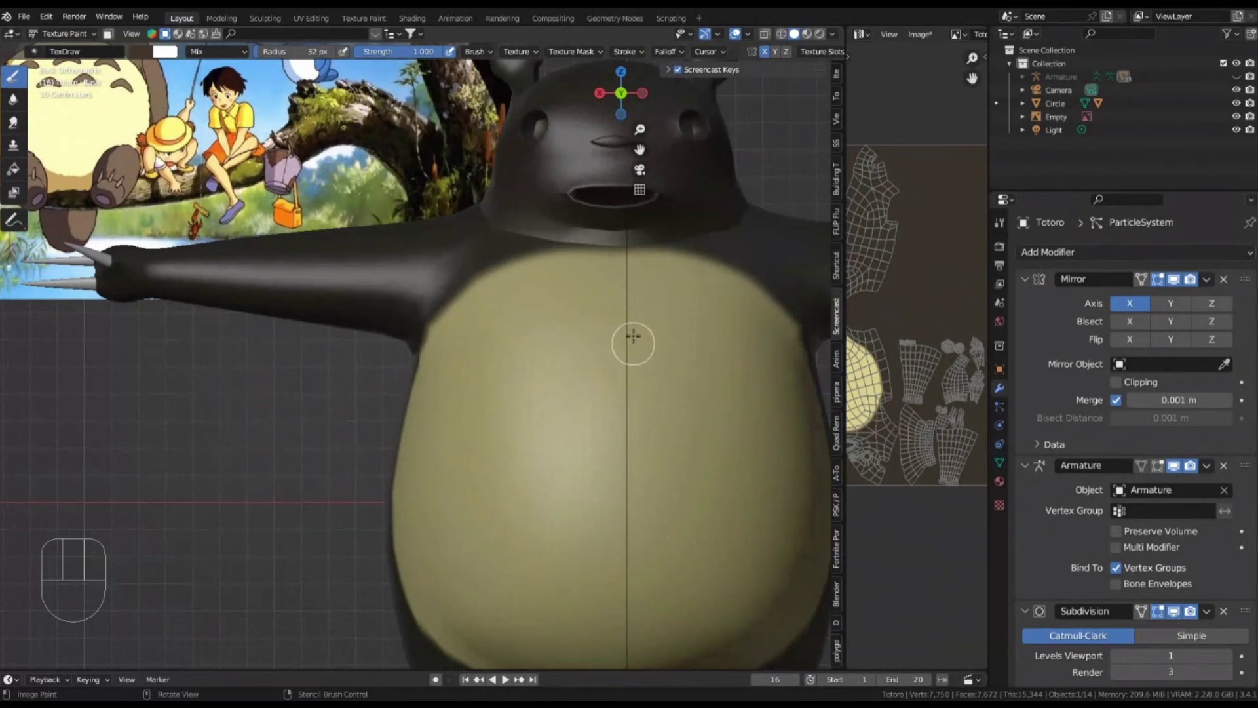
{"action": "key", "text": "f"}
{"action": "scroll", "coordinate": [508, 306], "scroll_direction": "up", "scroll_amount": 3}
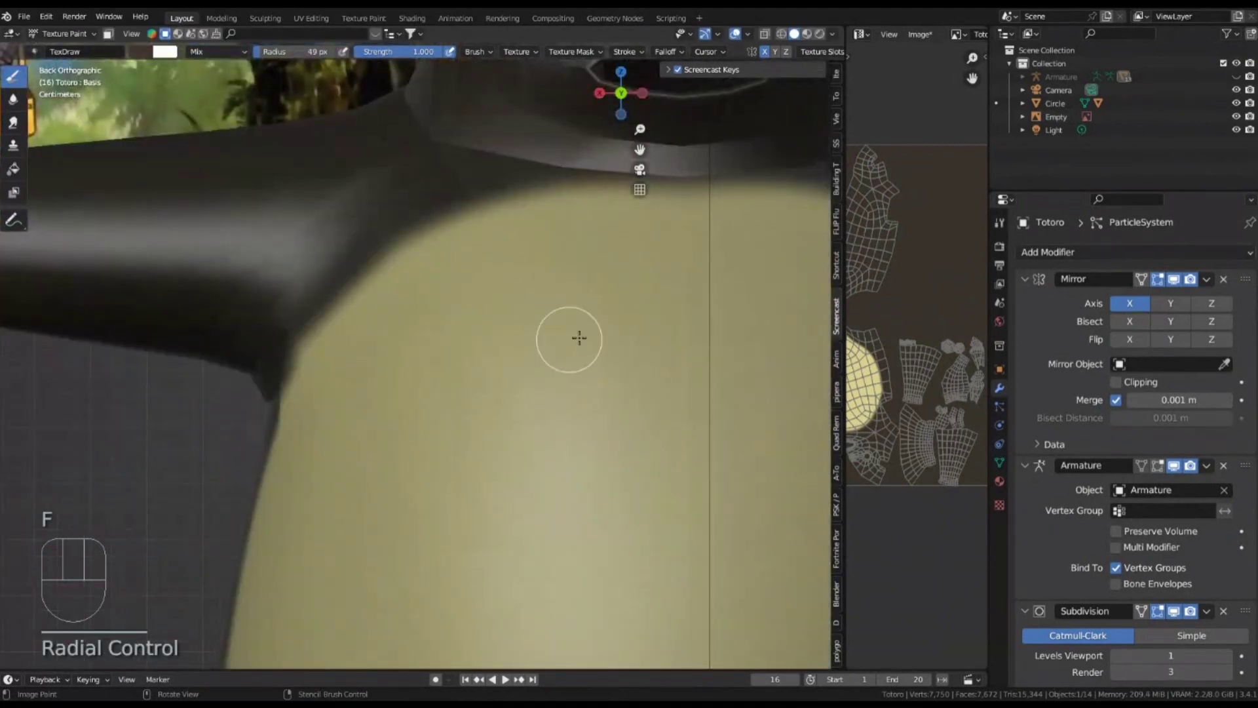
{"action": "scroll", "coordinate": [520, 308], "scroll_direction": "up", "scroll_amount": 2}
{"action": "mouse_move", "coordinate": [626, 251]}
{"action": "left_mouse_down"}
{"action": "mouse_move", "coordinate": [556, 264]}
{"action": "mouse_move", "coordinate": [535, 253]}
{"action": "mouse_move", "coordinate": [463, 309]}
{"action": "mouse_move", "coordinate": [436, 358]}
{"action": "mouse_move", "coordinate": [561, 295]}
{"action": "mouse_move", "coordinate": [511, 289]}
{"action": "mouse_move", "coordinate": [604, 263]}
{"action": "mouse_move", "coordinate": [562, 247]}
{"action": "mouse_move", "coordinate": [528, 270]}
{"action": "left_mouse_up"}
{"action": "key", "text": "ctrl+z"}
{"action": "scroll", "coordinate": [544, 291], "scroll_direction": "down", "scroll_amount": 5}
{"action": "scroll", "coordinate": [520, 298], "scroll_direction": "down", "scroll_amount": 3}
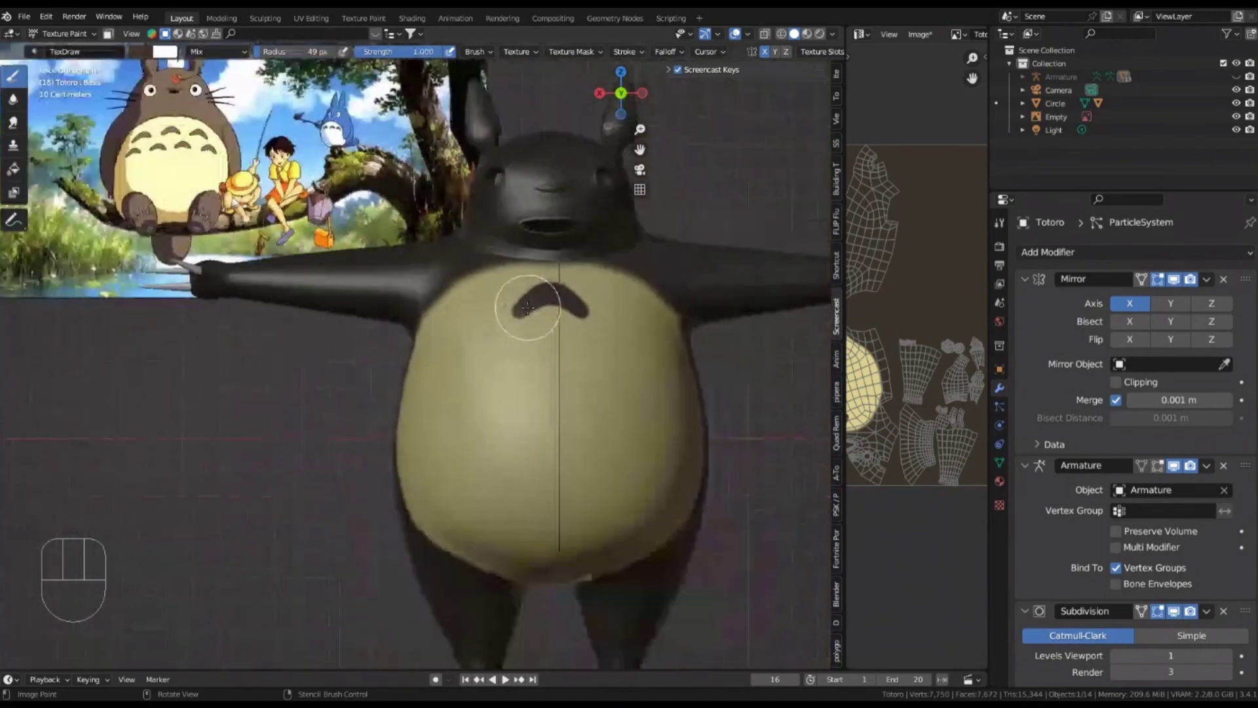
Paint a dark arched mark beside the central one, near the armpit, mirrored onto the other side of the belly
{"action": "scroll", "coordinate": [432, 321], "scroll_direction": "up", "scroll_amount": 8}
{"action": "middle_click_drag", "start_coordinate": [485, 274], "coordinate": [425, 276], "text": "shift"}
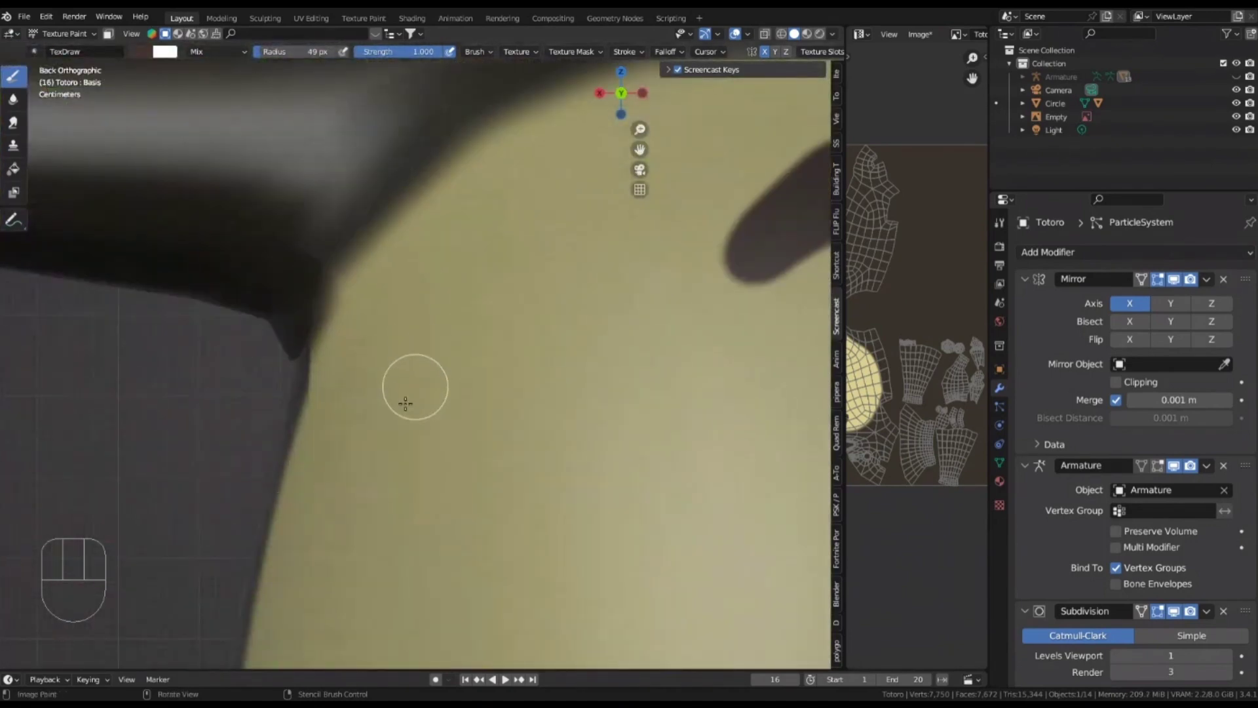
{"action": "mouse_move", "coordinate": [399, 456]}
{"action": "left_mouse_down"}
{"action": "mouse_move", "coordinate": [448, 331]}
{"action": "mouse_move", "coordinate": [528, 275]}
{"action": "mouse_move", "coordinate": [596, 301]}
{"action": "mouse_move", "coordinate": [645, 340]}
{"action": "mouse_move", "coordinate": [549, 321]}
{"action": "mouse_move", "coordinate": [415, 447]}
{"action": "mouse_move", "coordinate": [592, 312]}
{"action": "mouse_move", "coordinate": [544, 334]}
{"action": "mouse_move", "coordinate": [667, 348]}
{"action": "mouse_move", "coordinate": [590, 336]}
{"action": "left_mouse_up"}
{"action": "mouse_move", "coordinate": [508, 326]}
{"action": "left_mouse_down"}
{"action": "mouse_move", "coordinate": [461, 360]}
{"action": "mouse_move", "coordinate": [421, 435]}
{"action": "mouse_move", "coordinate": [446, 429]}
{"action": "left_mouse_up"}
{"action": "scroll", "coordinate": [454, 425], "scroll_direction": "down", "scroll_amount": 1}
{"action": "scroll", "coordinate": [454, 425], "scroll_direction": "down", "scroll_amount": 6}
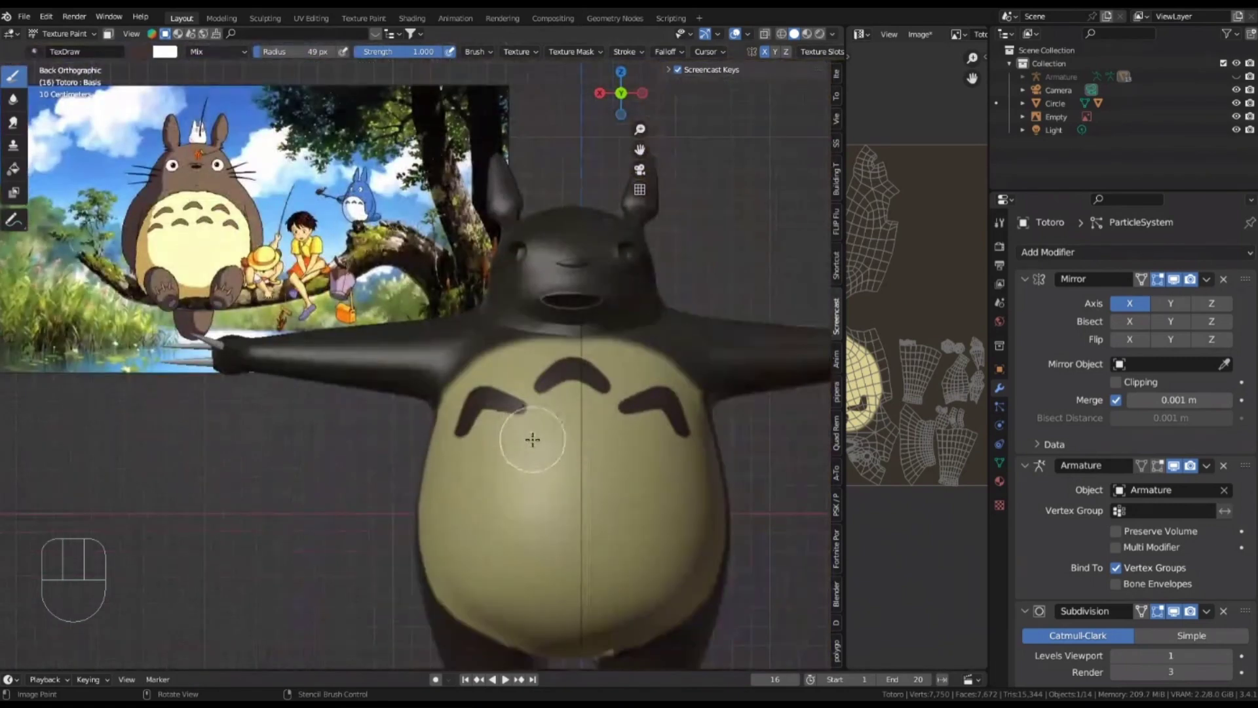
{"action": "middle_click_drag", "start_coordinate": [508, 420], "coordinate": [539, 316], "text": "shift"}
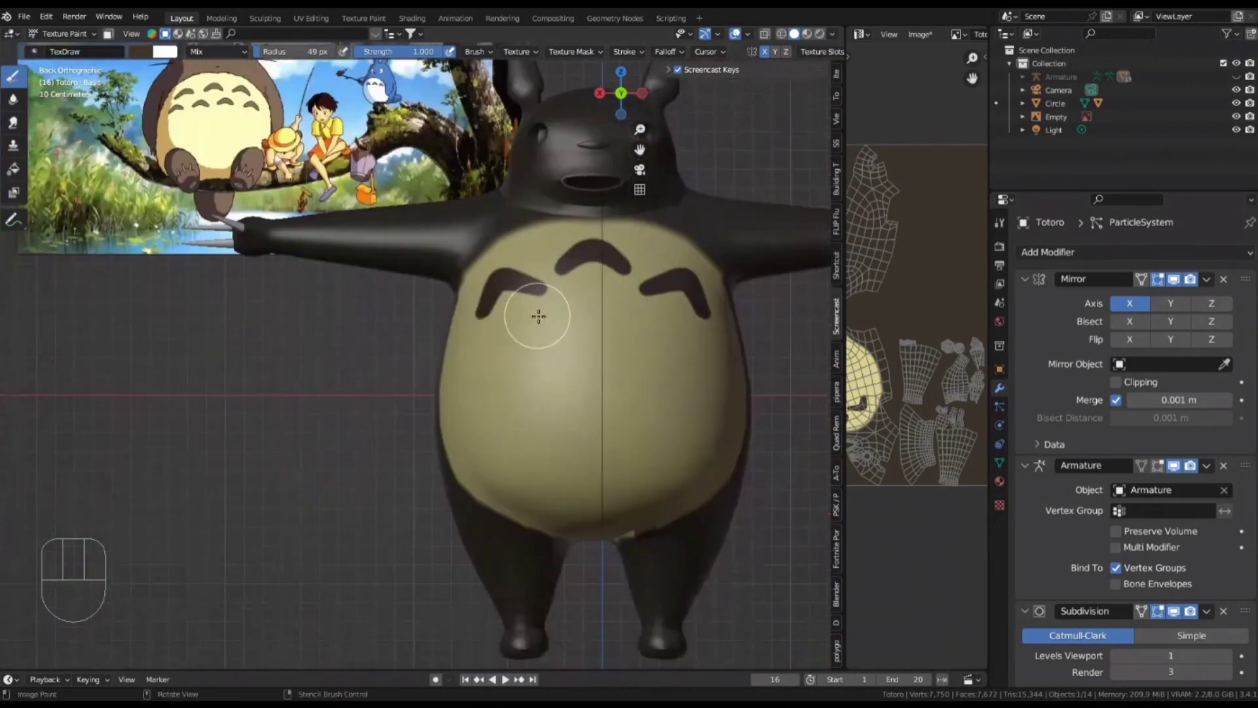
{"action": "scroll", "coordinate": [589, 347], "scroll_direction": "up", "scroll_amount": 5}
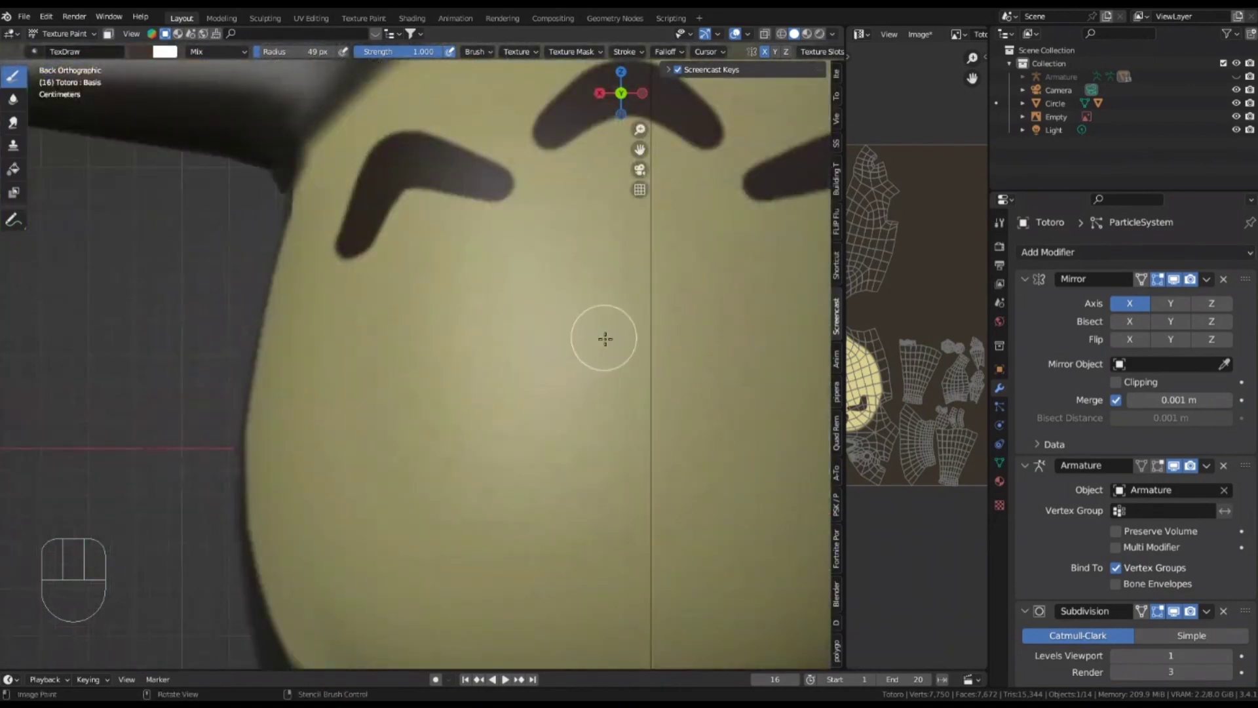
{"action": "scroll", "coordinate": [605, 338], "scroll_direction": "up", "scroll_amount": 1}
{"action": "left_click", "coordinate": [603, 300]}
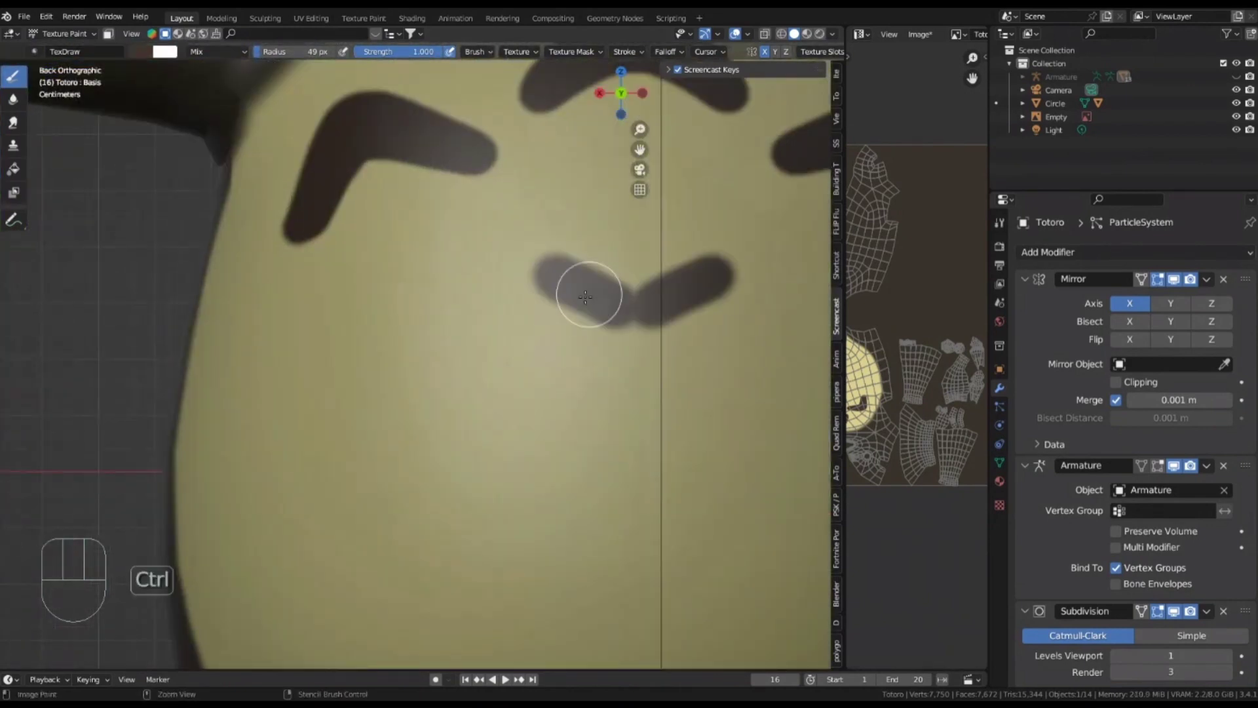
{"action": "key", "text": "ctrl+z"}
{"action": "mouse_move", "coordinate": [576, 306]}
{"action": "left_mouse_down"}
{"action": "mouse_move", "coordinate": [476, 268]}
{"action": "mouse_move", "coordinate": [570, 296]}
{"action": "mouse_move", "coordinate": [478, 268]}
{"action": "mouse_move", "coordinate": [407, 365]}
{"action": "mouse_move", "coordinate": [505, 303]}
{"action": "mouse_move", "coordinate": [572, 323]}
{"action": "left_mouse_up"}
{"action": "key", "text": "ctrl+z"}
Paint a second row of dark arched marks across the cream belly, mirrored on both sides below the upper three
{"action": "mouse_move", "coordinate": [572, 322]}
{"action": "middle_mouse_down", "text": "shift"}
{"action": "mouse_move", "coordinate": [564, 281]}
{"action": "mouse_move", "coordinate": [532, 282]}
{"action": "mouse_move", "coordinate": [553, 289]}
{"action": "middle_mouse_up", "text": "shift"}
{"action": "mouse_move", "coordinate": [553, 289]}
{"action": "left_mouse_down"}
{"action": "mouse_move", "coordinate": [456, 260]}
{"action": "mouse_move", "coordinate": [363, 339]}
{"action": "mouse_move", "coordinate": [529, 289]}
{"action": "mouse_move", "coordinate": [545, 319]}
{"action": "left_mouse_up"}
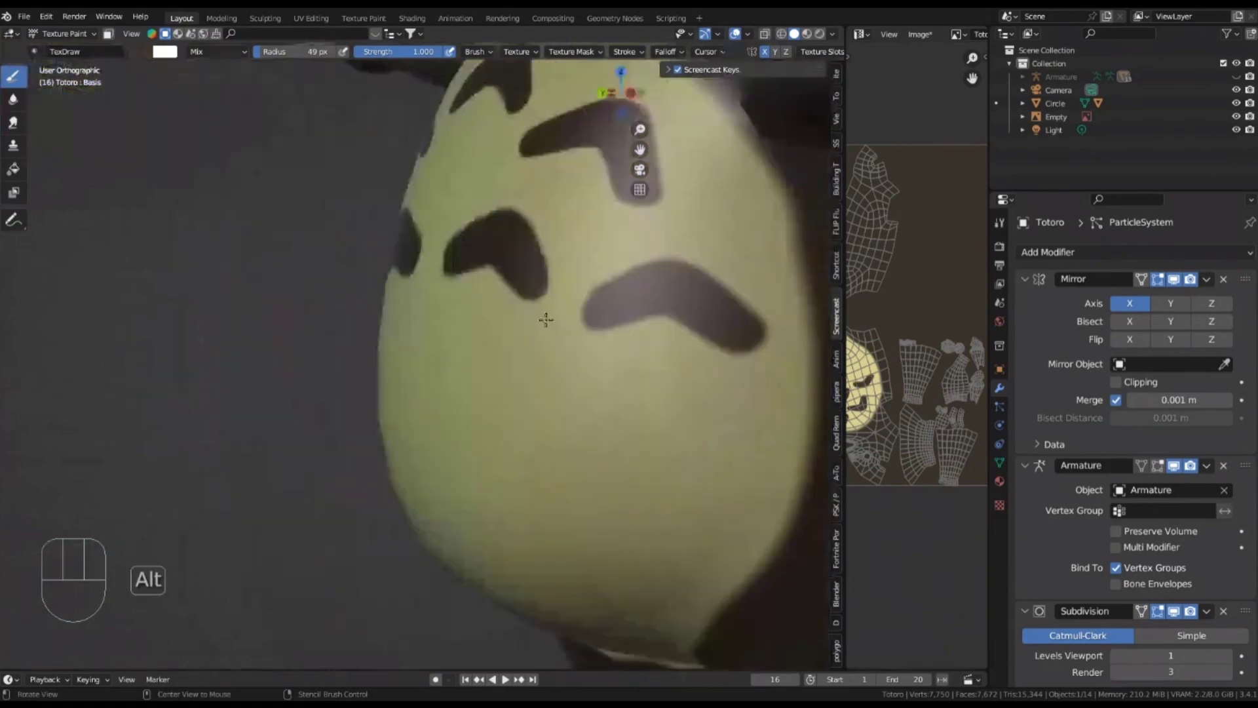
{"action": "key", "text": "shift+c"}
{"action": "scroll", "coordinate": [456, 198], "scroll_direction": "up", "scroll_amount": 3}
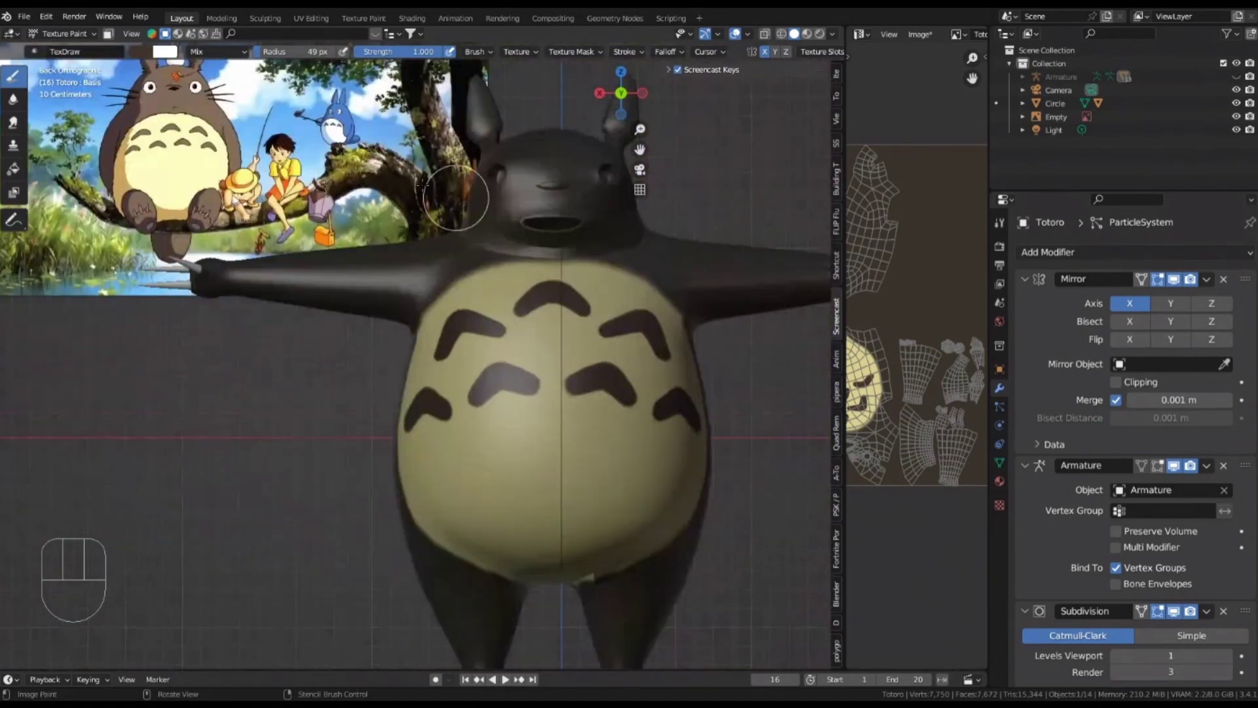
Return the Totoro model to Object Mode and enlarge the image area beside the 3D viewport
{"action": "left_click", "coordinate": [62, 33]}
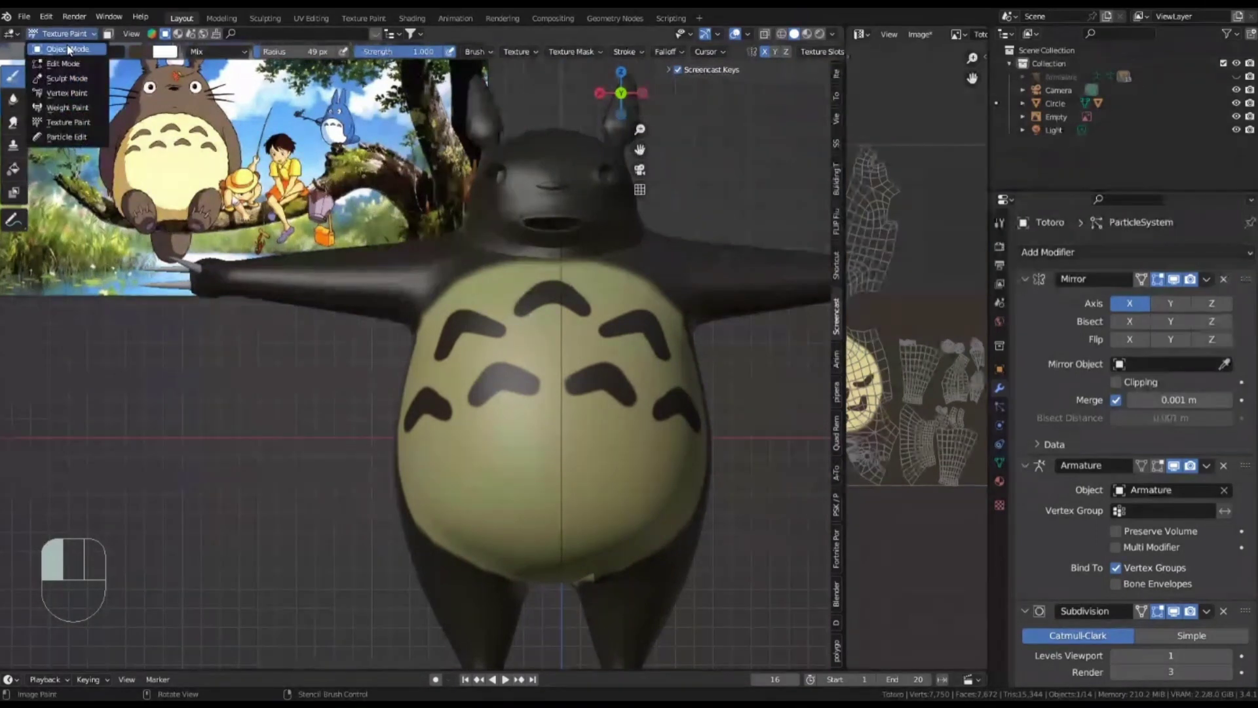
{"action": "left_click", "coordinate": [59, 49]}
{"action": "scroll", "coordinate": [492, 264], "scroll_direction": "down", "scroll_amount": 2}
{"action": "mouse_move", "coordinate": [858, 86]}
{"action": "middle_mouse_down", "text": "shift"}
{"action": "mouse_move", "coordinate": [774, 76]}
{"action": "mouse_move", "coordinate": [843, 81]}
{"action": "middle_mouse_up", "text": "shift"}
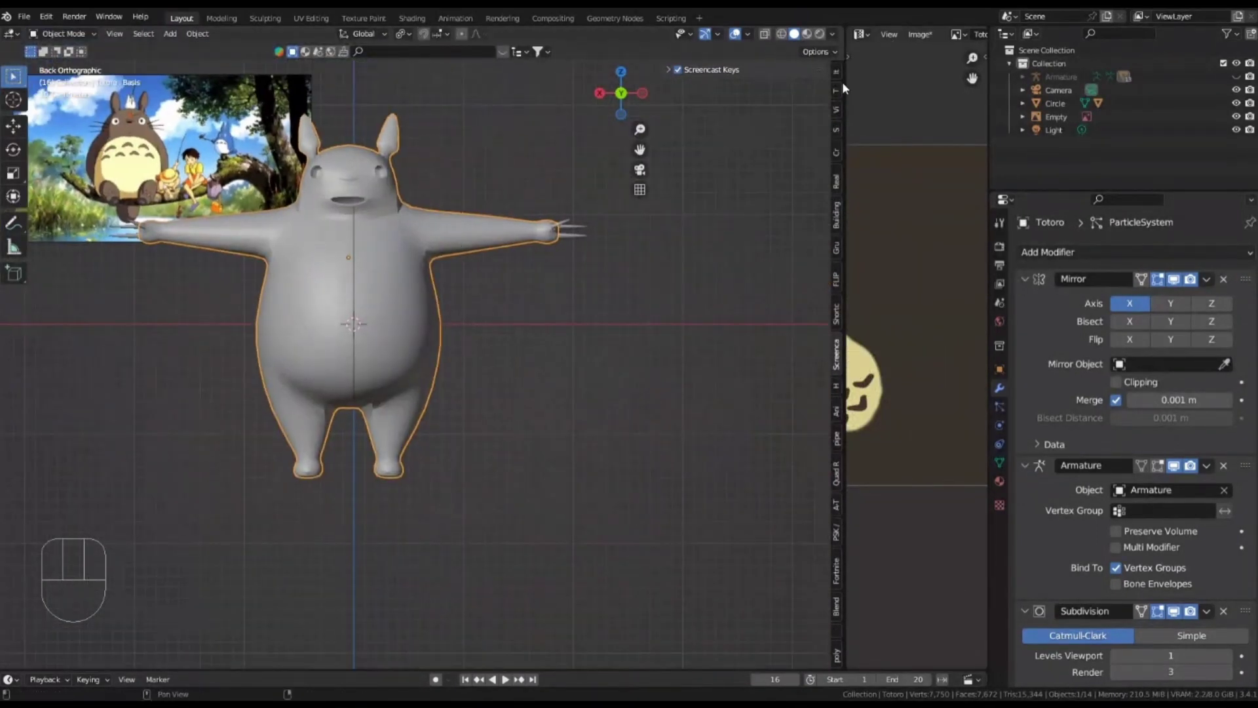
{"action": "left_click_drag", "start_coordinate": [842, 81], "coordinate": [561, 81]}
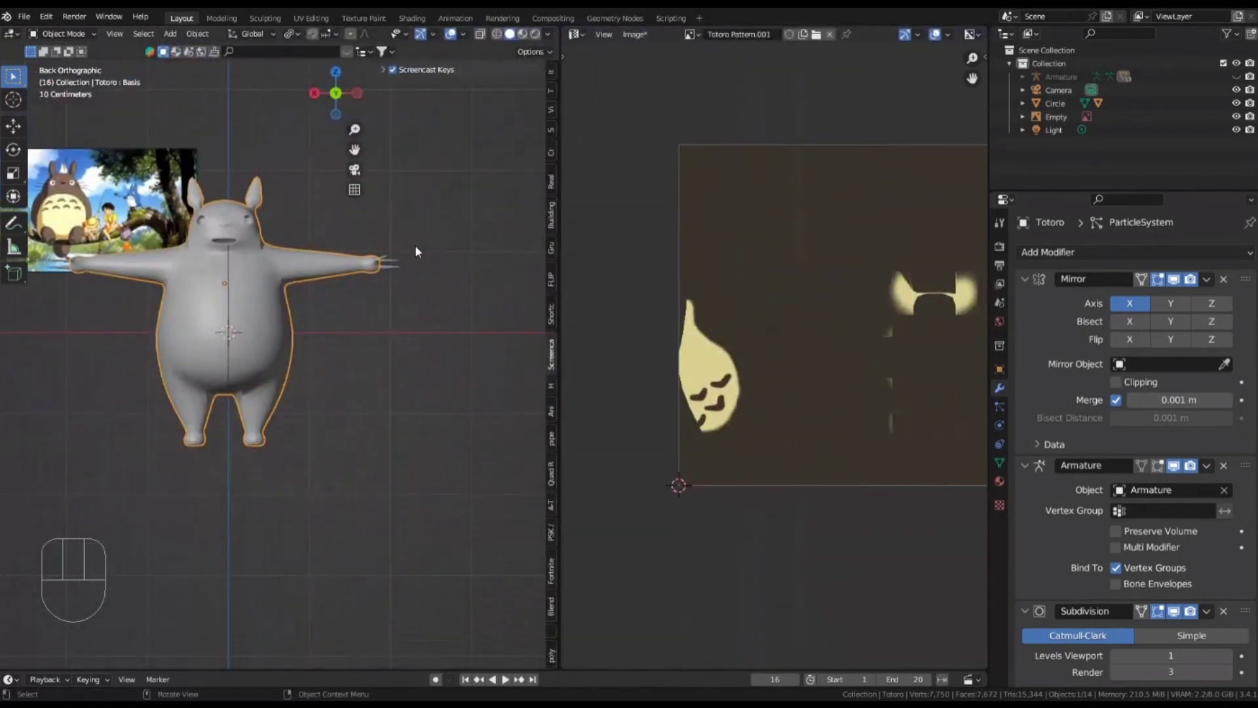
Show the painted texture in the UV Editor and save it as Totoro Pattern Brown.png
{"action": "scroll", "coordinate": [611, 103], "scroll_direction": "up", "scroll_amount": 3}
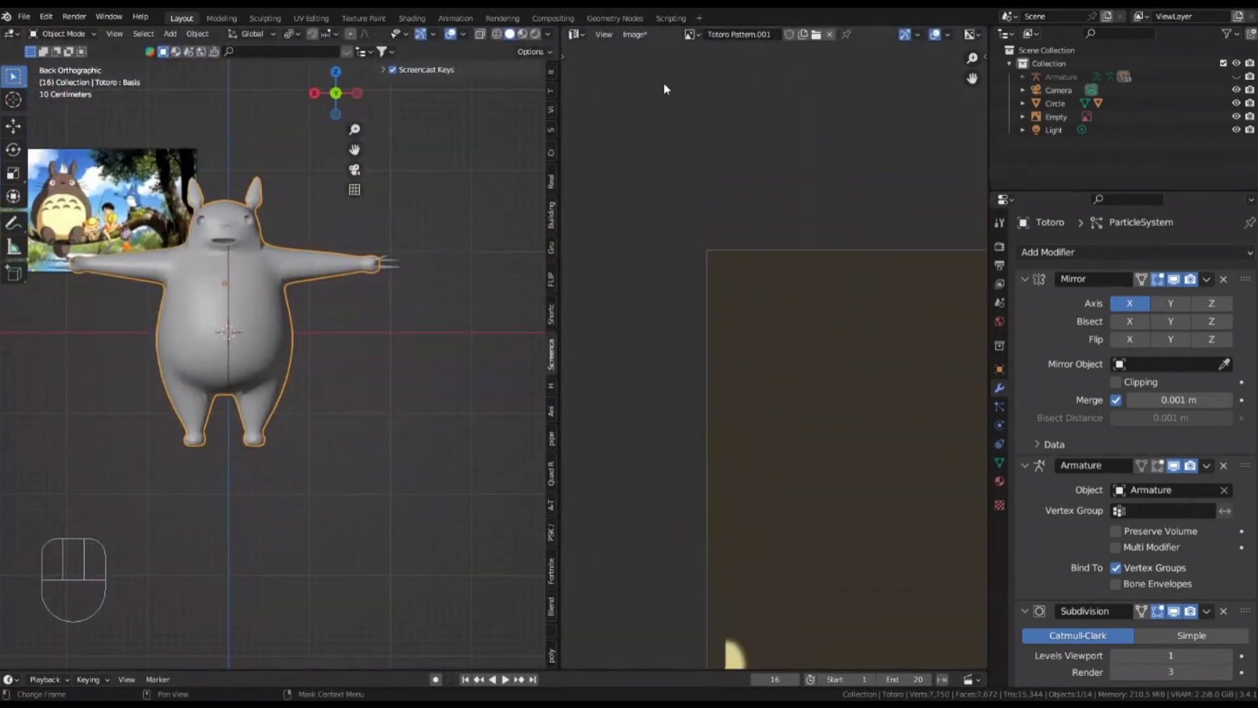
{"action": "scroll", "coordinate": [663, 81], "scroll_direction": "down", "scroll_amount": 2}
{"action": "scroll", "coordinate": [665, 172], "scroll_direction": "down", "scroll_amount": 3, "text": "shift"}
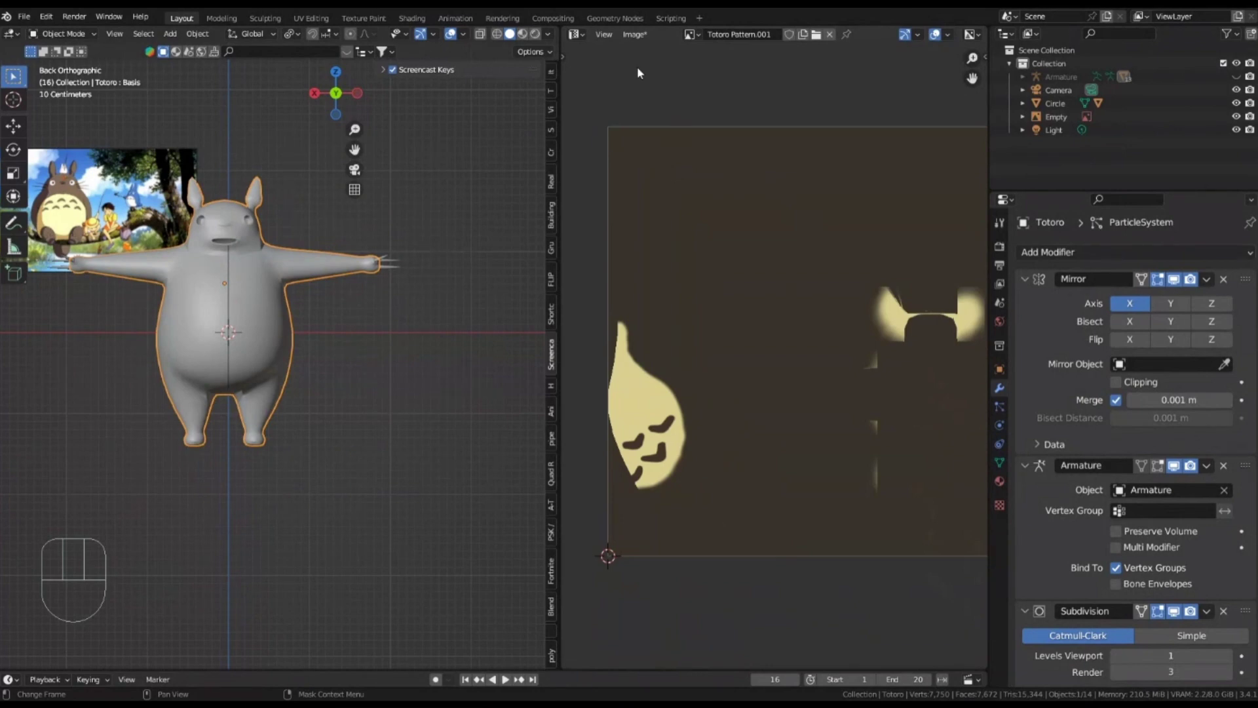
{"action": "left_click", "coordinate": [583, 37]}
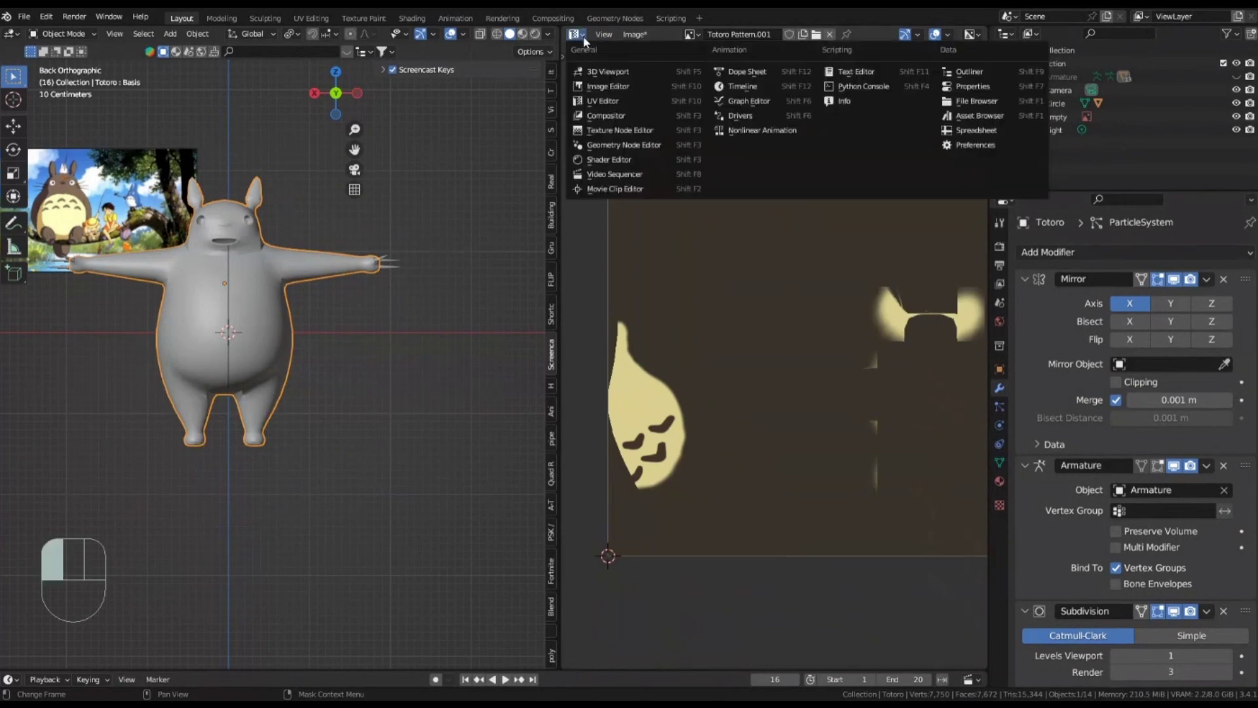
{"action": "left_click", "coordinate": [603, 100]}
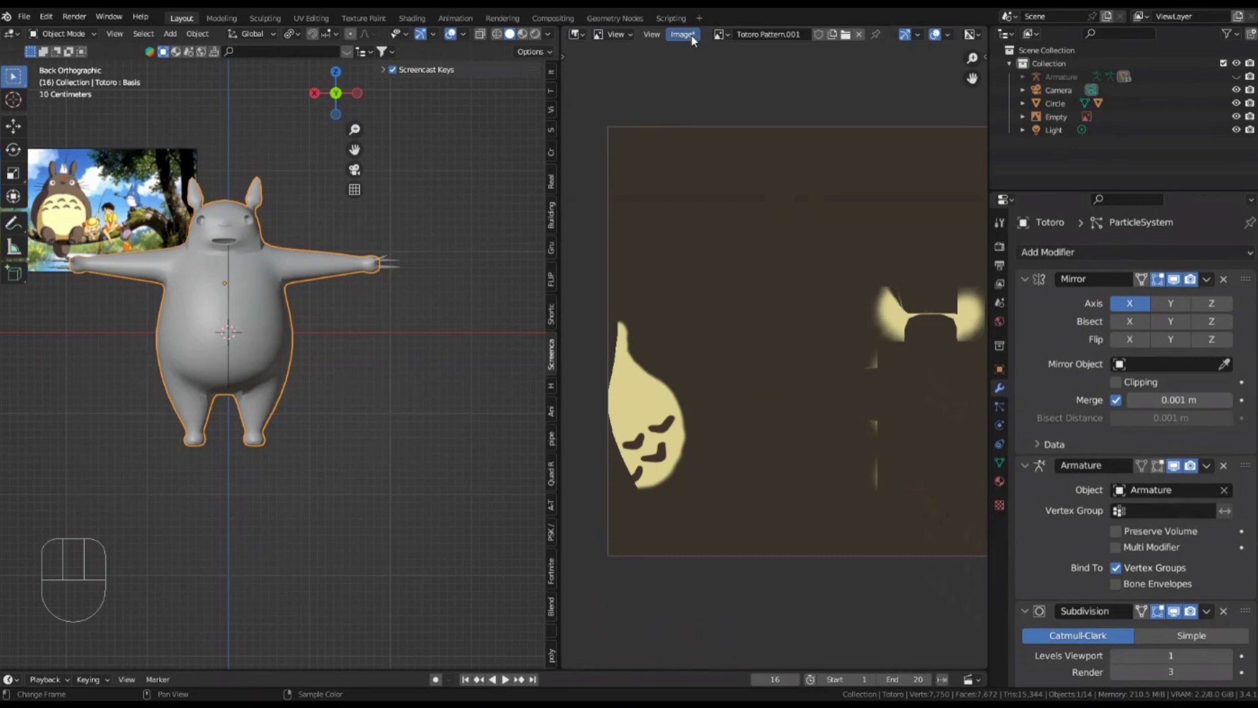
{"action": "left_click", "coordinate": [691, 36]}
{"action": "left_click", "coordinate": [698, 141]}
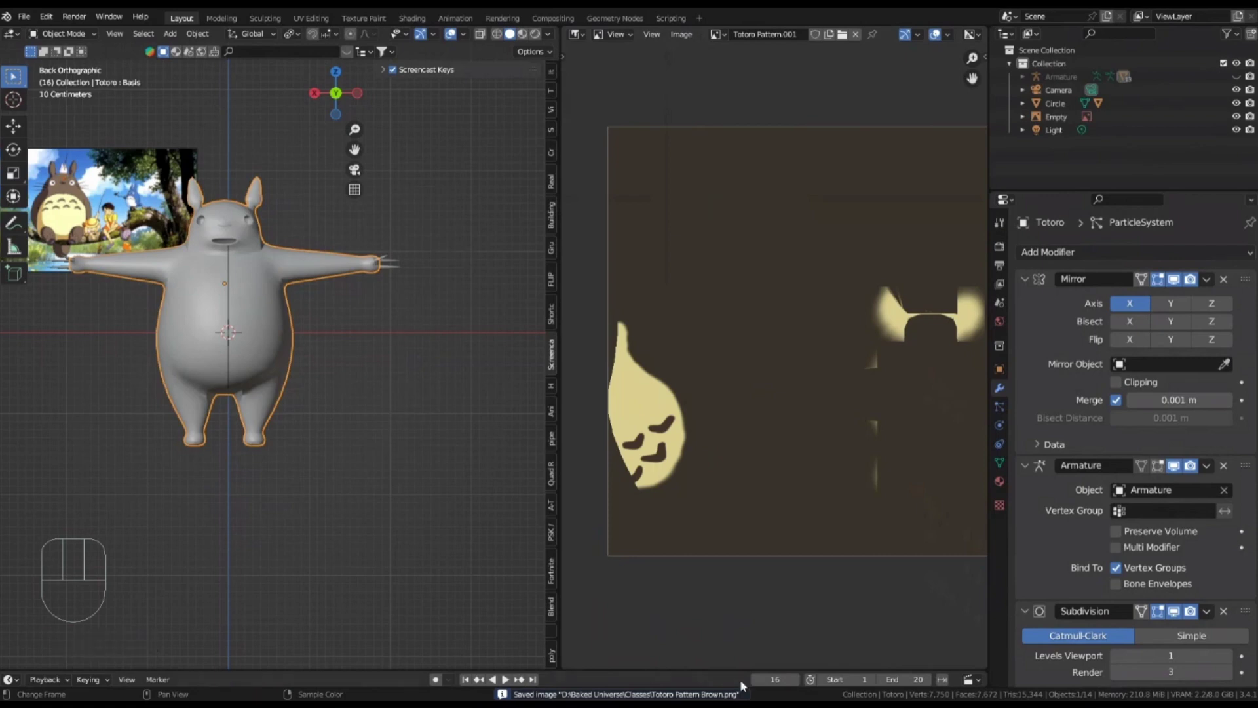
Replace the UV Editor with the Shader Editor and bring the texture and Principled BSDF nodes of Totoro's material into view
{"action": "scroll", "coordinate": [221, 332], "scroll_direction": "up", "scroll_amount": 1}
{"action": "middle_click_drag", "start_coordinate": [209, 291], "coordinate": [291, 316], "text": "shift"}
{"action": "scroll", "coordinate": [291, 316], "scroll_direction": "up", "scroll_amount": 4}
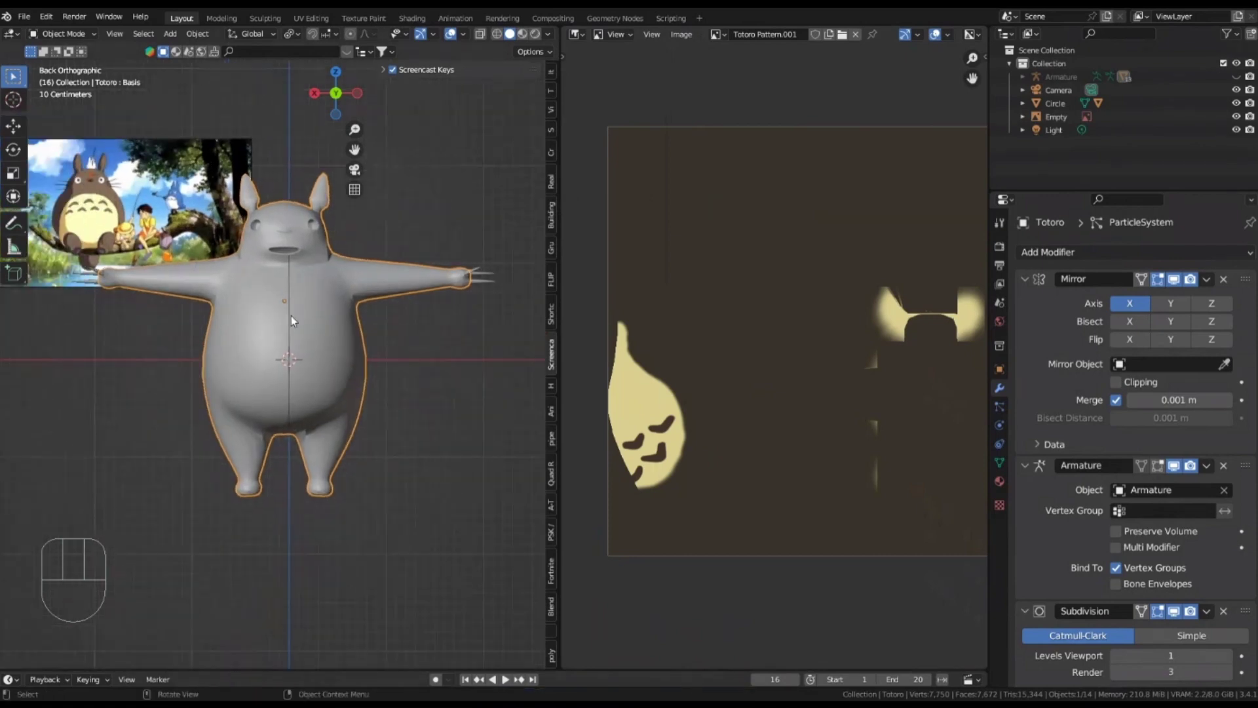
{"action": "scroll", "coordinate": [297, 312], "scroll_direction": "down", "scroll_amount": 4}
{"action": "left_click", "coordinate": [578, 32]}
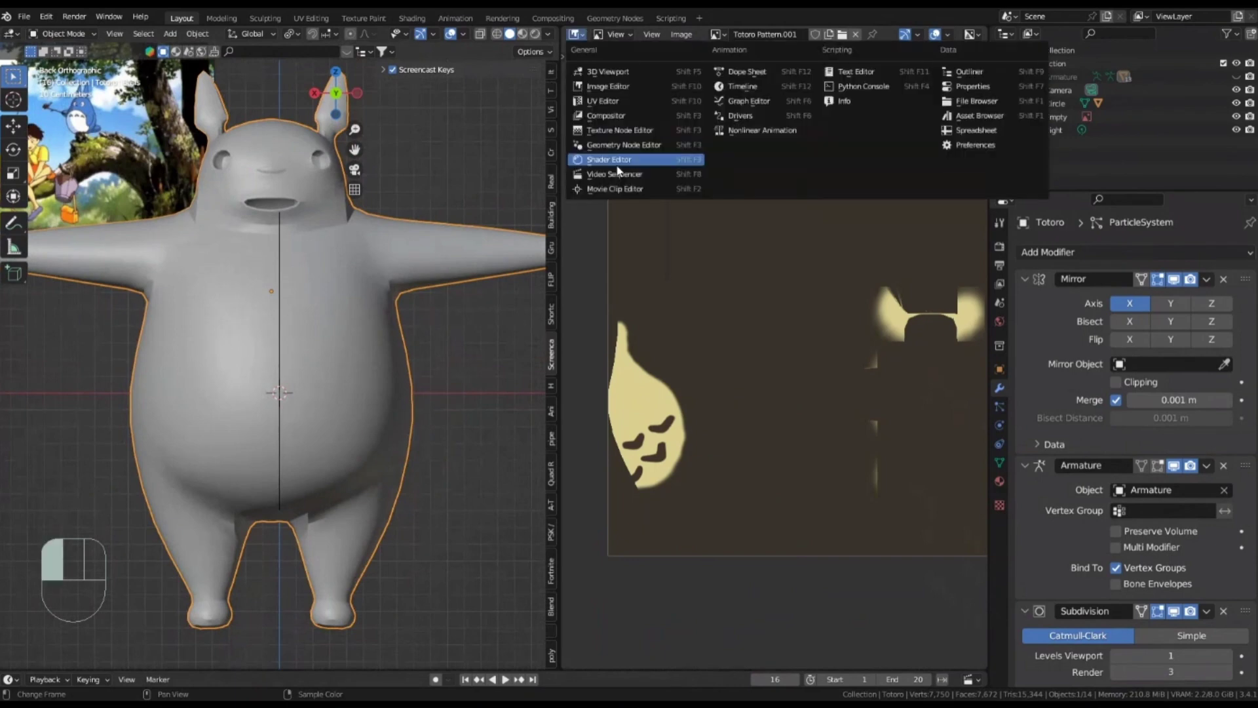
{"action": "left_click", "coordinate": [628, 160]}
{"action": "scroll", "coordinate": [699, 132], "scroll_direction": "down", "scroll_amount": 4}
{"action": "scroll", "coordinate": [713, 136], "scroll_direction": "up", "scroll_amount": 2}
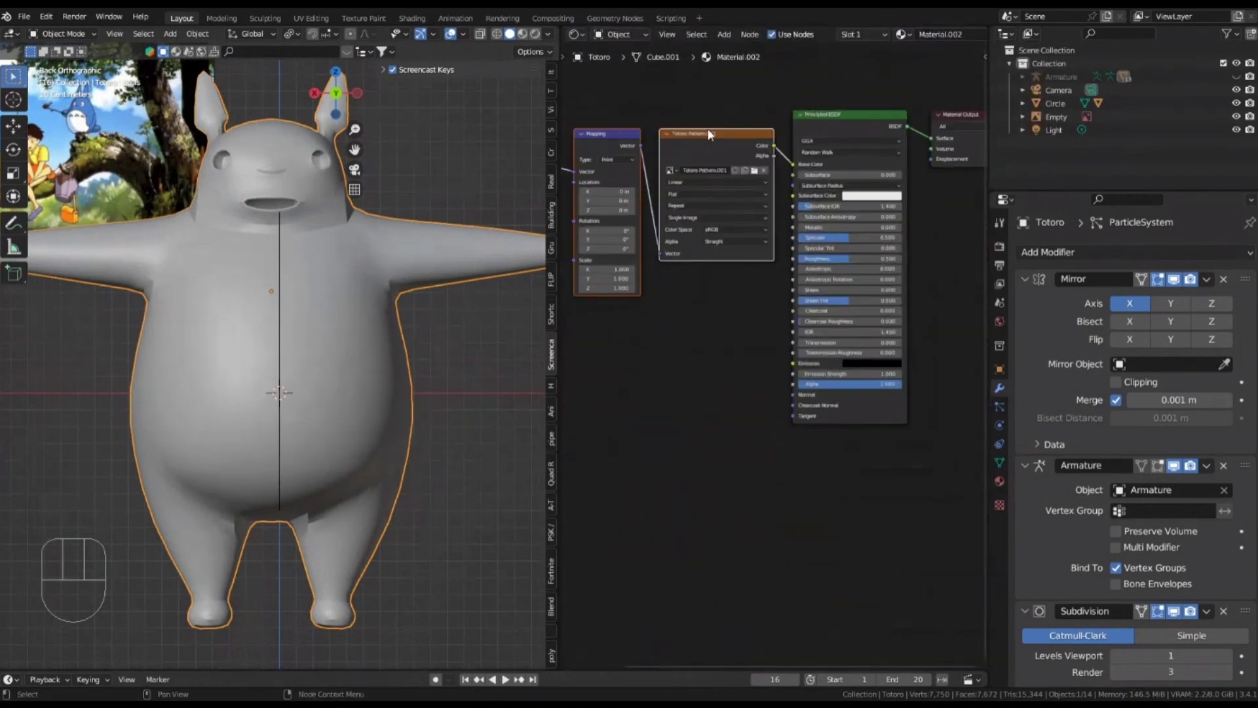
{"action": "middle_click_drag", "start_coordinate": [703, 136], "coordinate": [609, 127]}
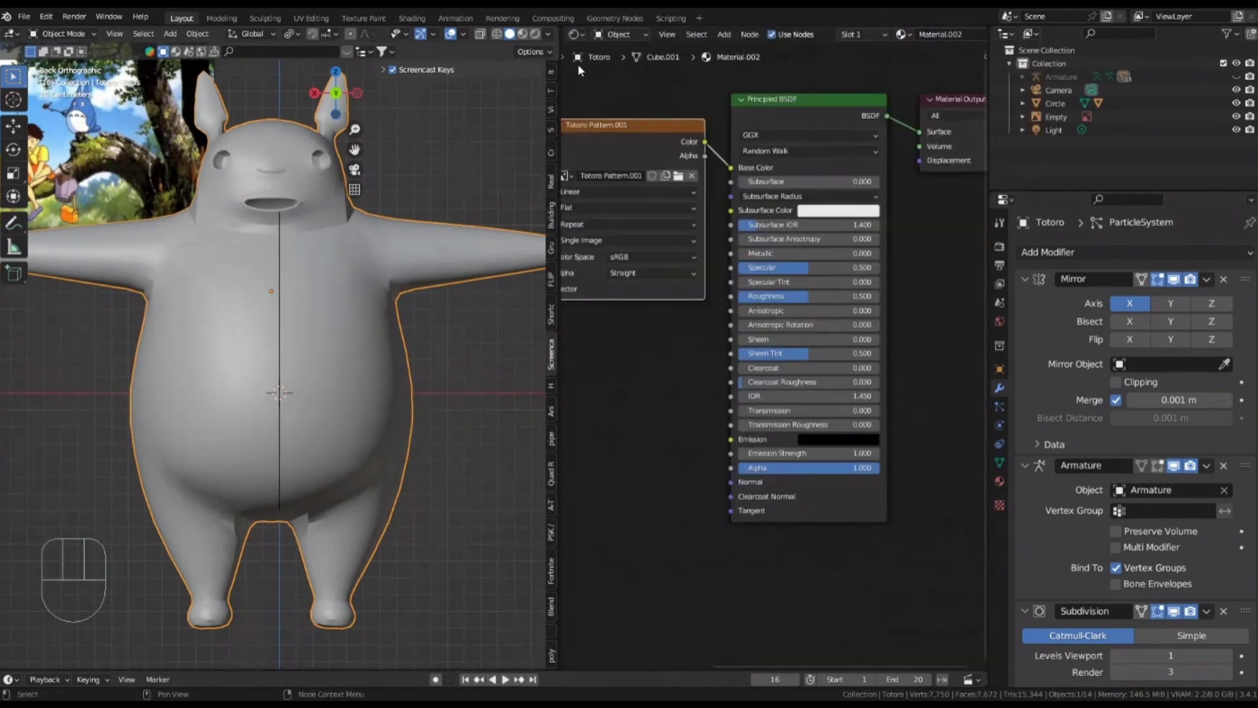
Display the Totoro model with rendered shading in the 3D viewport
{"action": "left_click", "coordinate": [535, 33]}
{"action": "scroll", "coordinate": [452, 183], "scroll_direction": "down", "scroll_amount": 1}
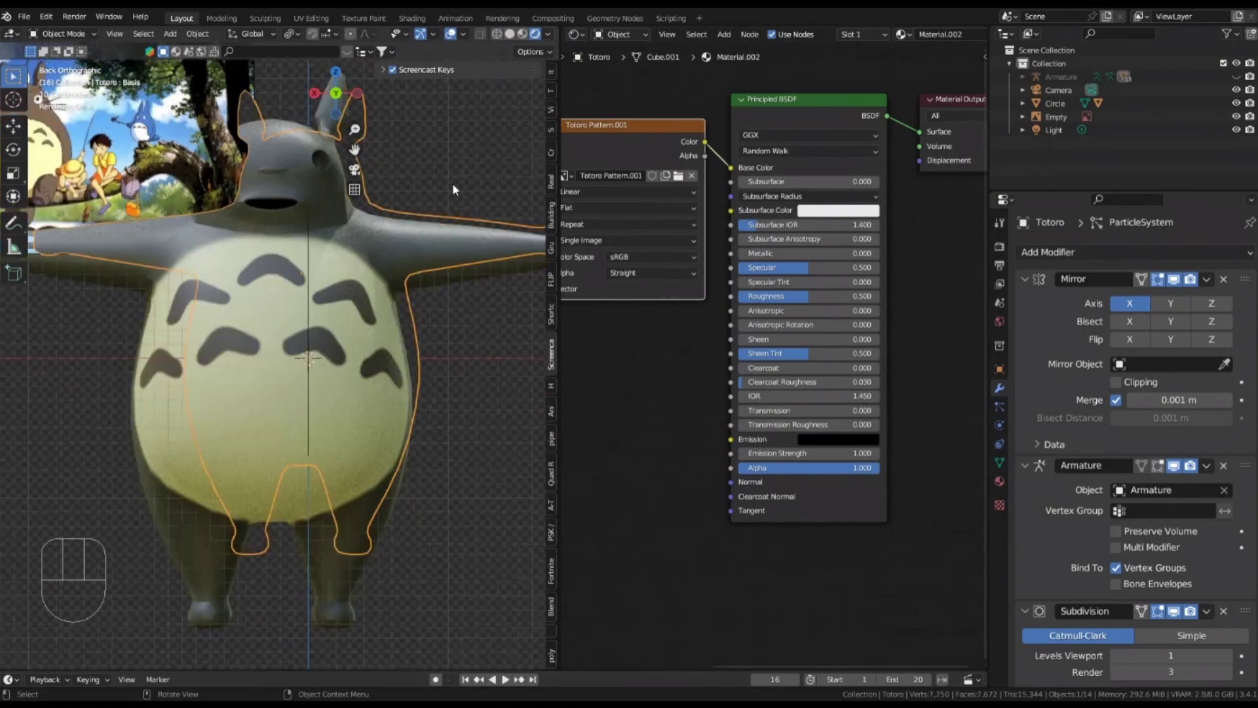
{"action": "scroll", "coordinate": [452, 184], "scroll_direction": "down", "scroll_amount": 1}
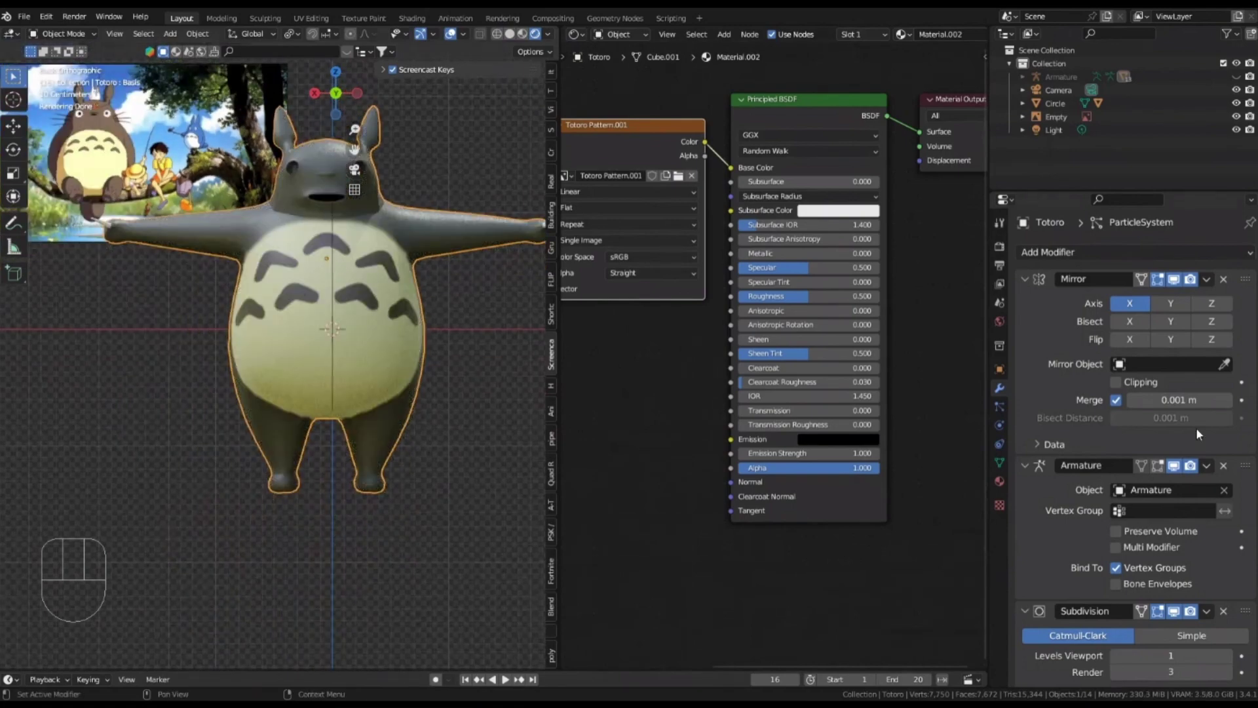
Raise the Subdivision modifier's viewport level to 3 and deselect the Totoro model
{"action": "scroll", "coordinate": [1197, 428], "scroll_direction": "down", "scroll_amount": 3}
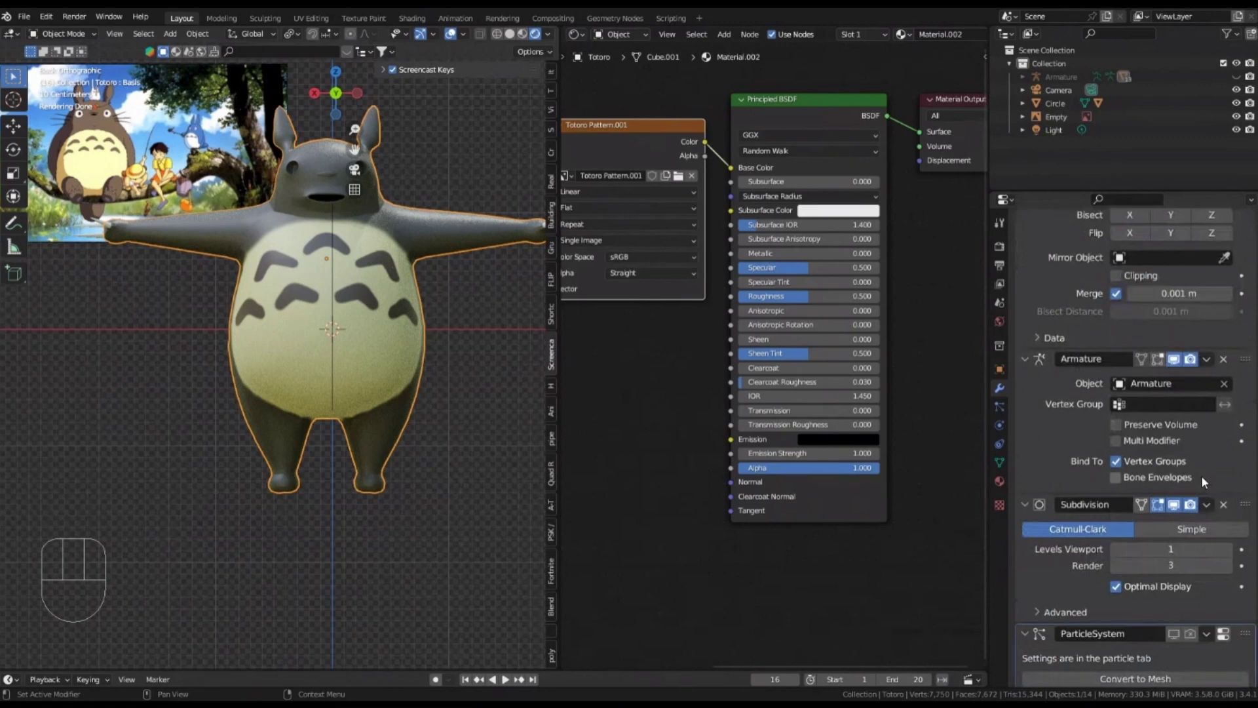
{"action": "left_click", "coordinate": [1227, 549]}
{"action": "left_click", "coordinate": [1227, 549]}
{"action": "left_click", "coordinate": [450, 190]}
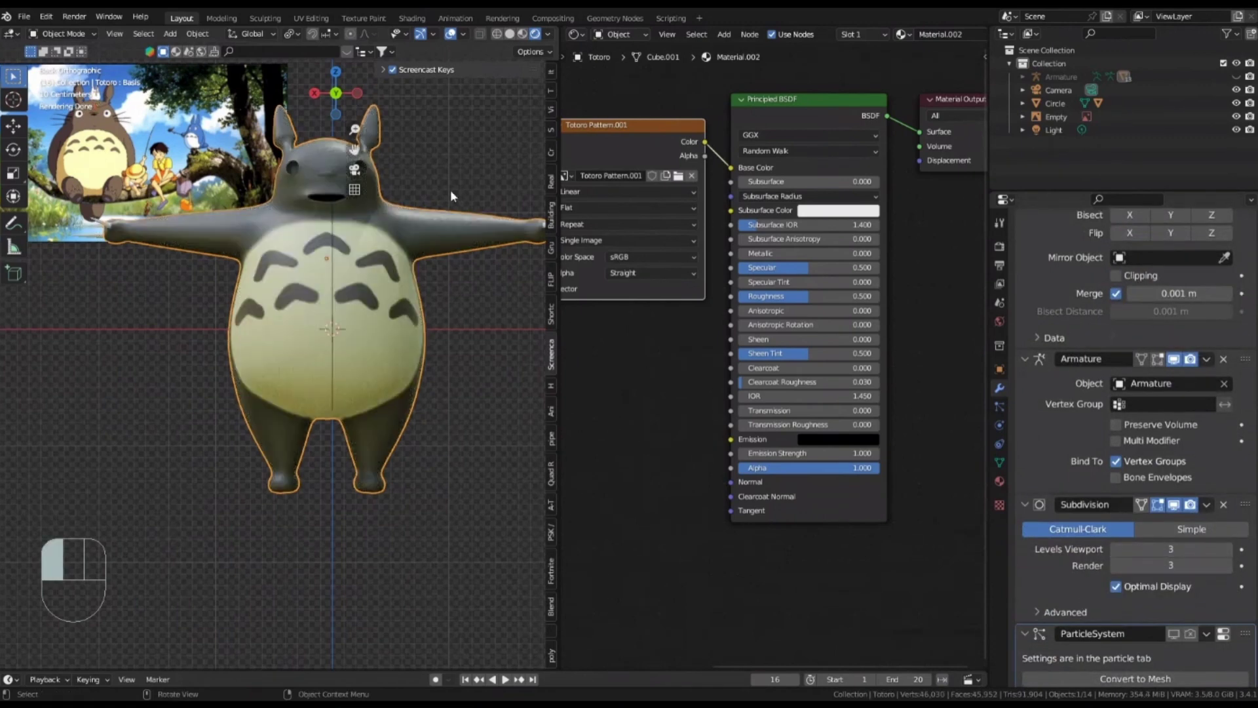
{"action": "middle_click_drag", "start_coordinate": [368, 251], "coordinate": [380, 265], "text": "shift"}
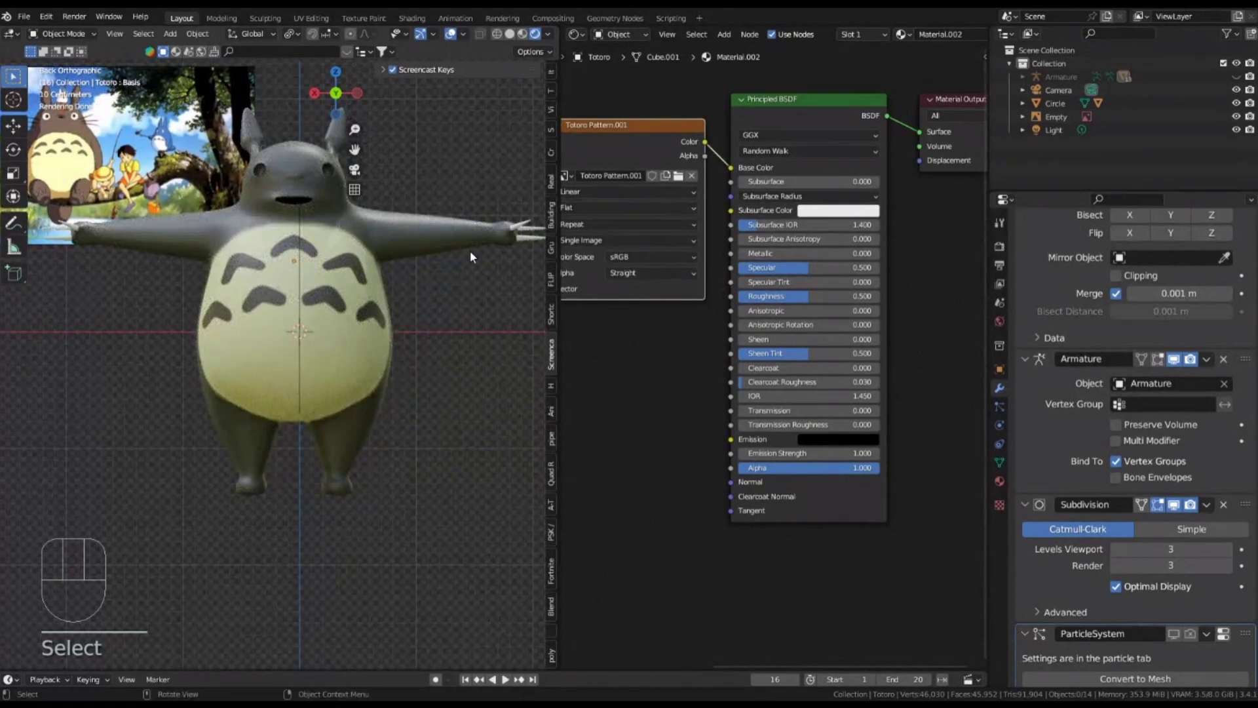
Enable the viewport display of Totoro's hair particle system
{"action": "left_click", "coordinate": [999, 408]}
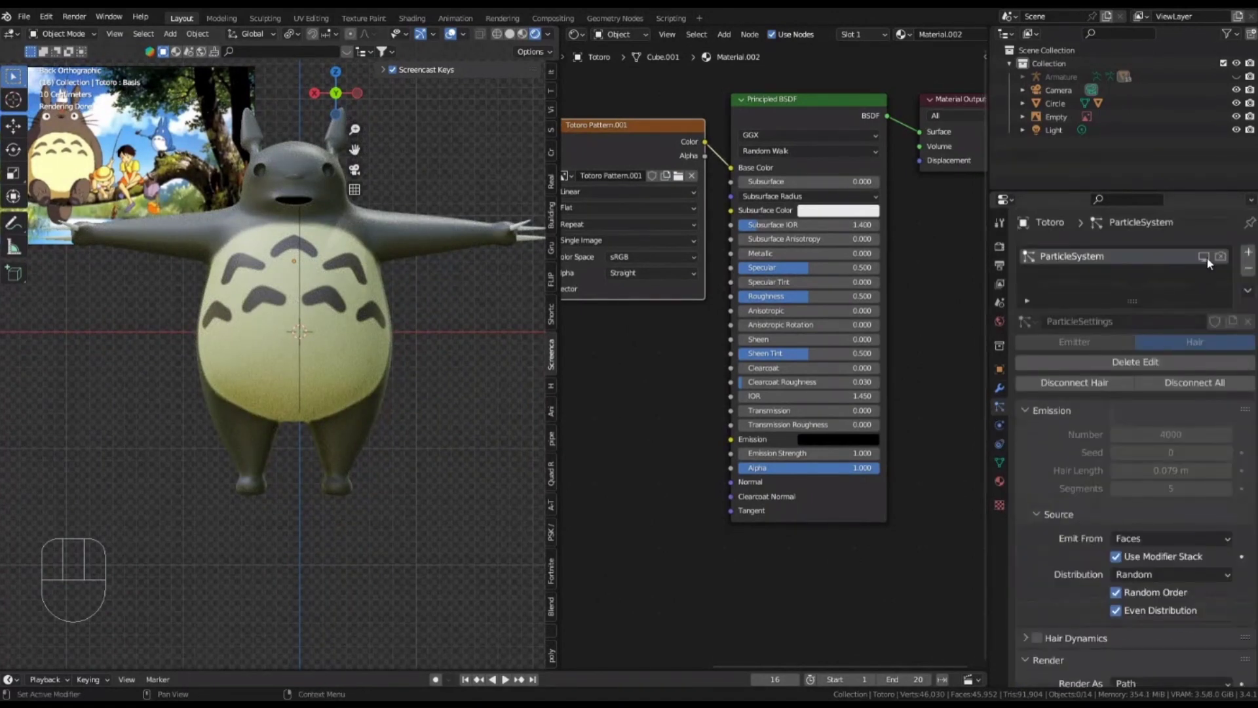
{"action": "left_click", "coordinate": [1205, 257]}
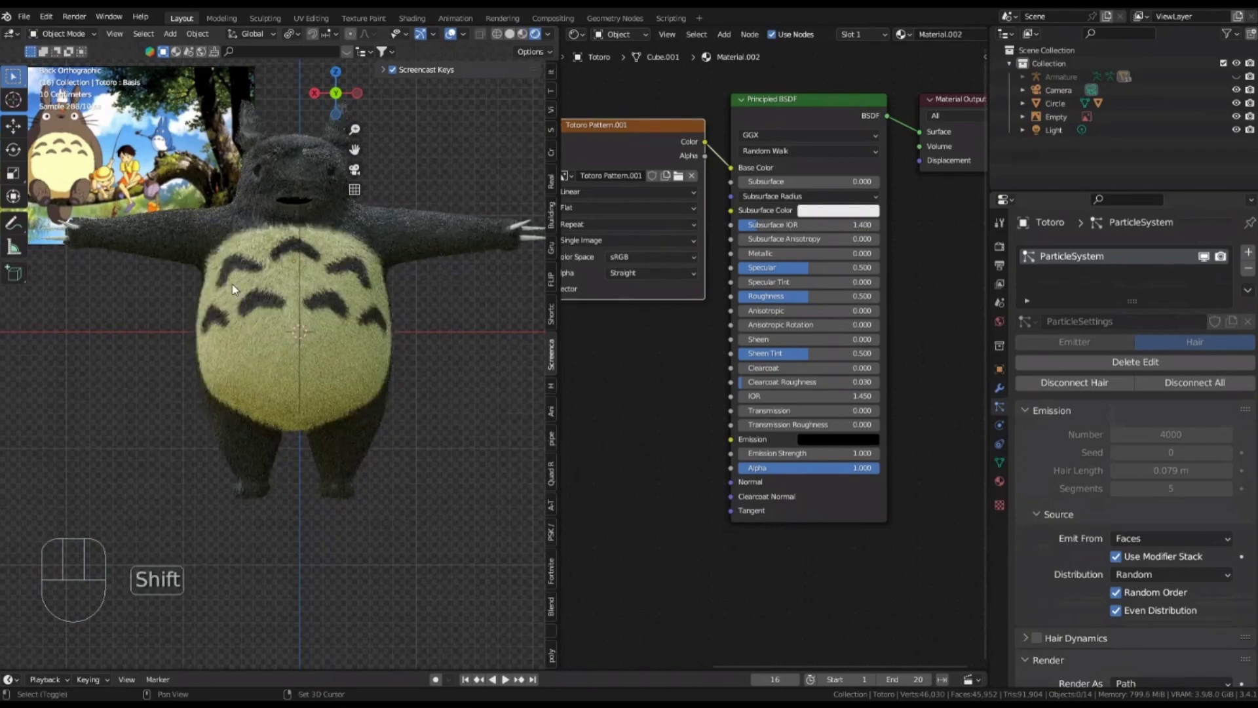
{"action": "middle_click_drag", "start_coordinate": [232, 285], "coordinate": [321, 287], "text": "shift"}
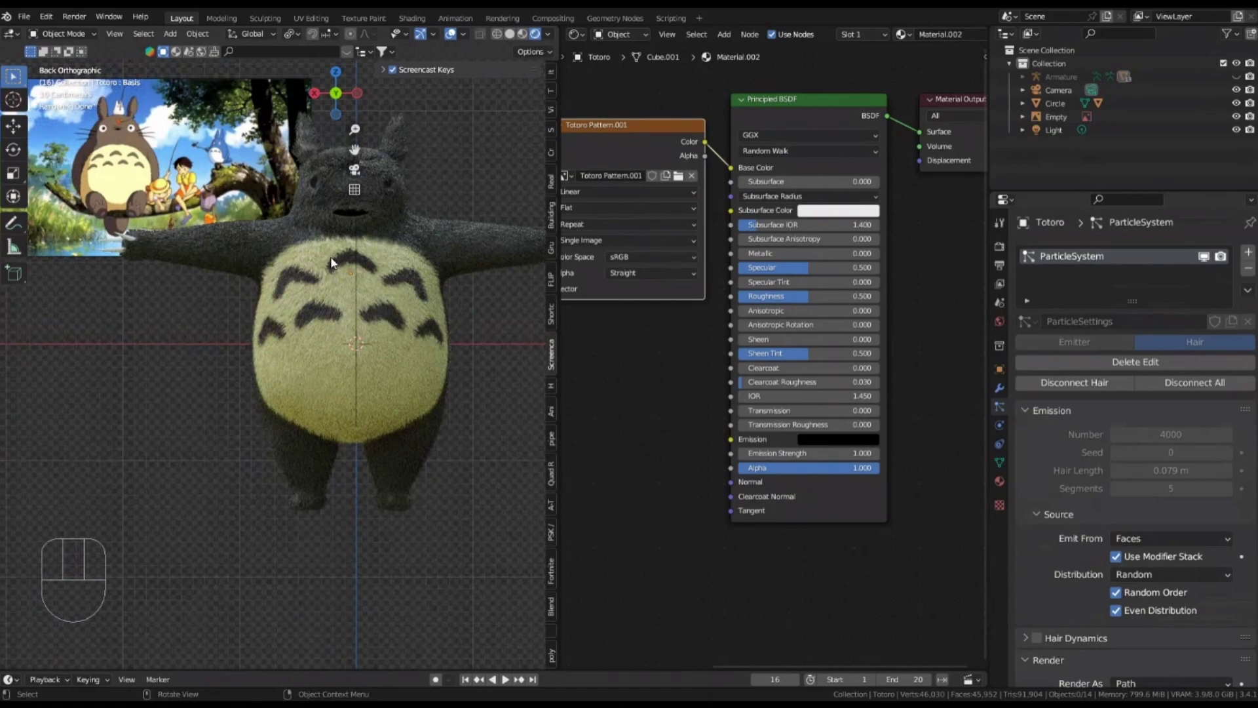
Examine the rendered fur on the belly up close, then the whole model, to check how the hair picks up the painted markings
{"action": "scroll", "coordinate": [354, 239], "scroll_direction": "up", "scroll_amount": 6}
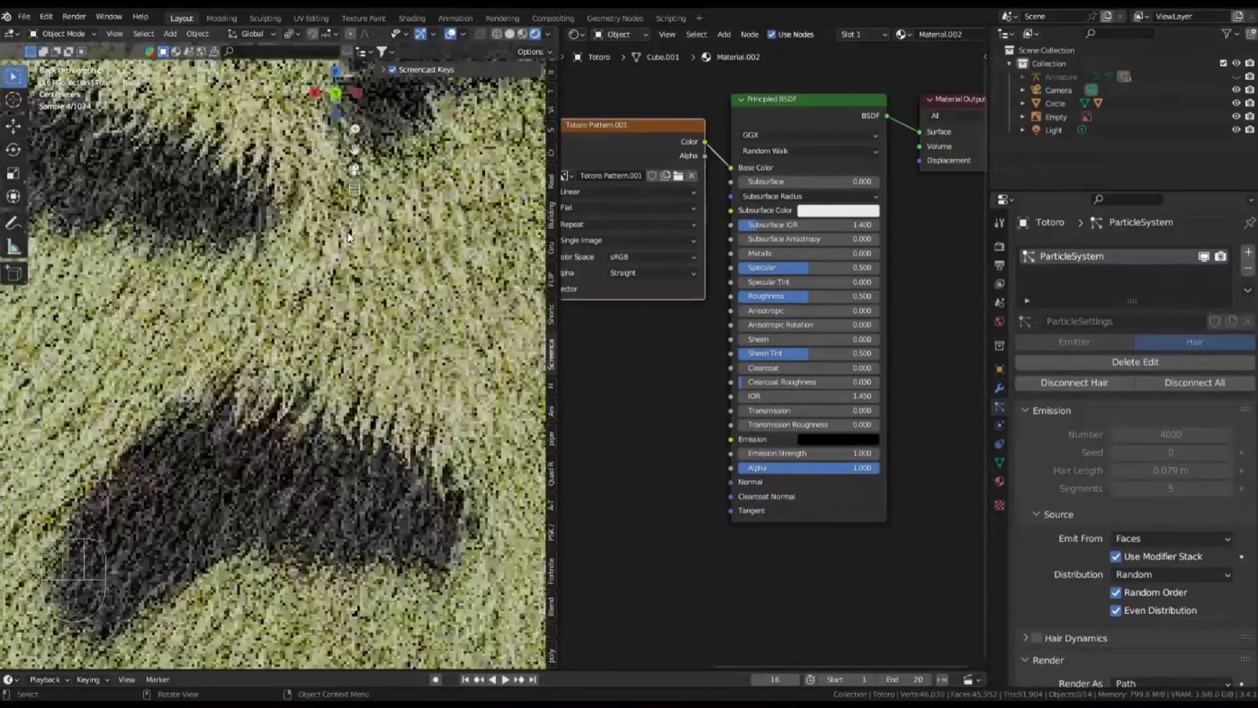
{"action": "scroll", "coordinate": [347, 237], "scroll_direction": "down", "scroll_amount": 5}
{"action": "middle_click_drag", "start_coordinate": [348, 237], "coordinate": [318, 247], "text": "shift"}
{"action": "scroll", "coordinate": [317, 247], "scroll_direction": "up", "scroll_amount": 8}
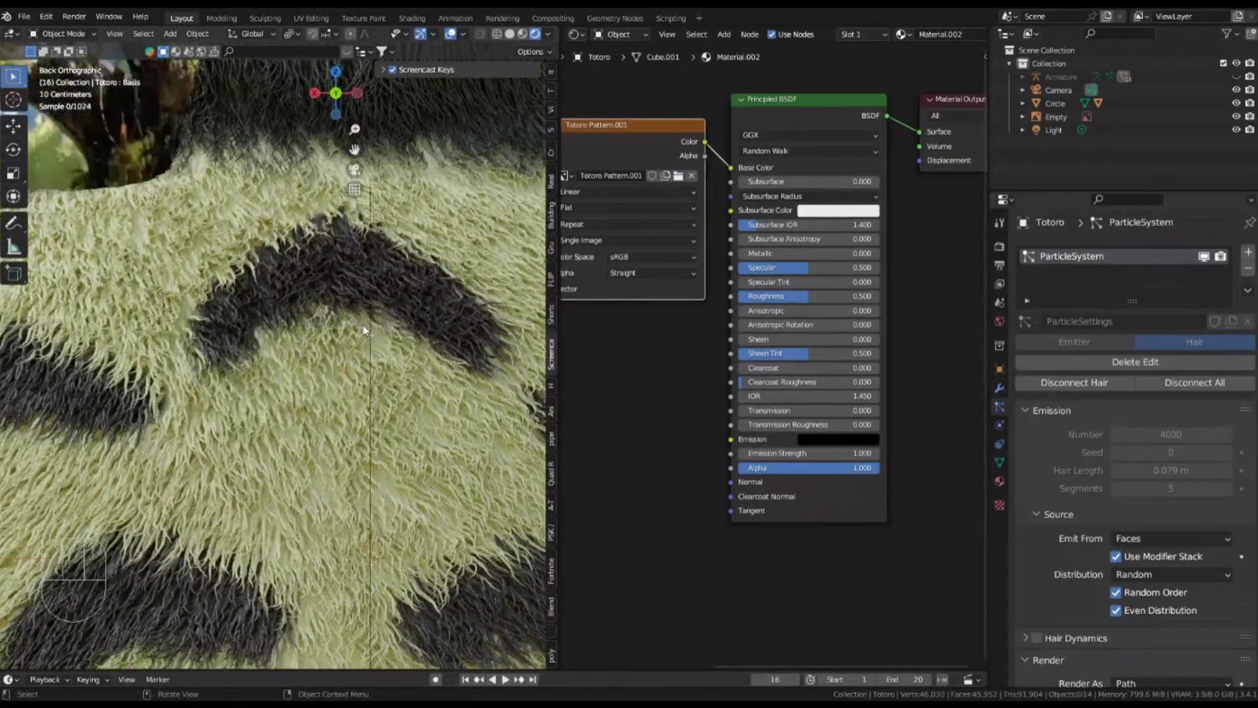
{"action": "scroll", "coordinate": [363, 325], "scroll_direction": "down", "scroll_amount": 5}
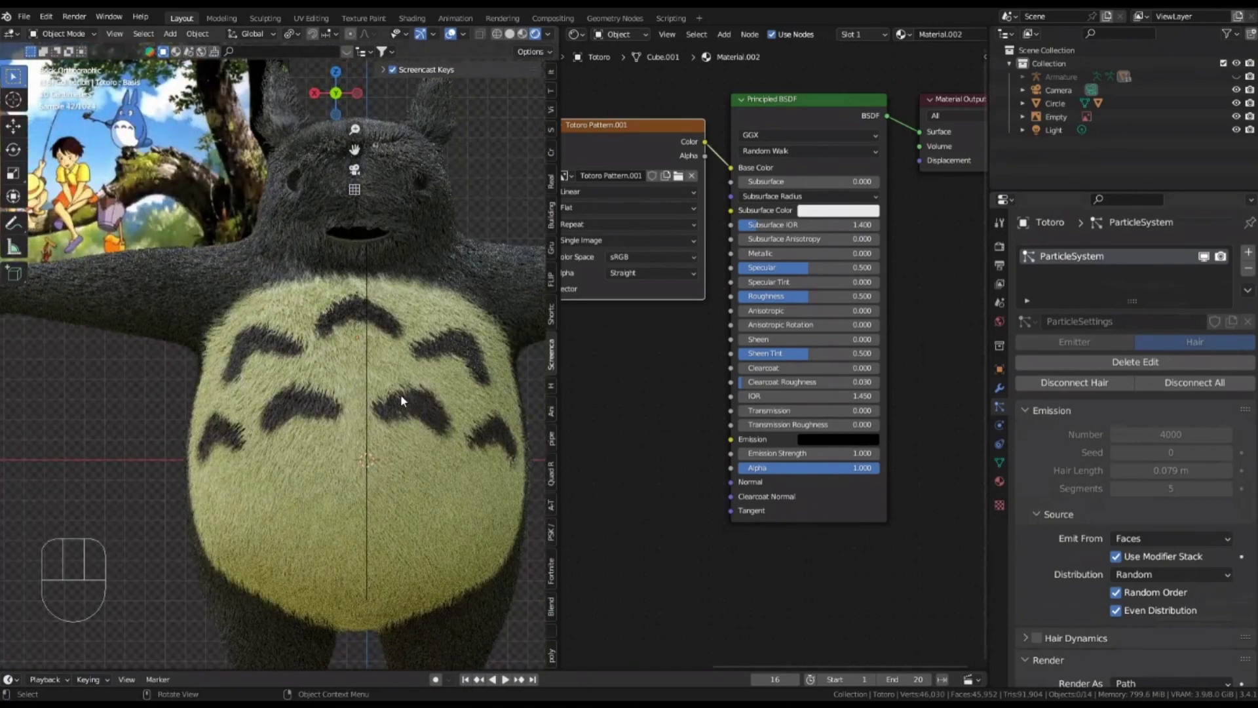
{"action": "scroll", "coordinate": [352, 392], "scroll_direction": "down", "scroll_amount": 5}
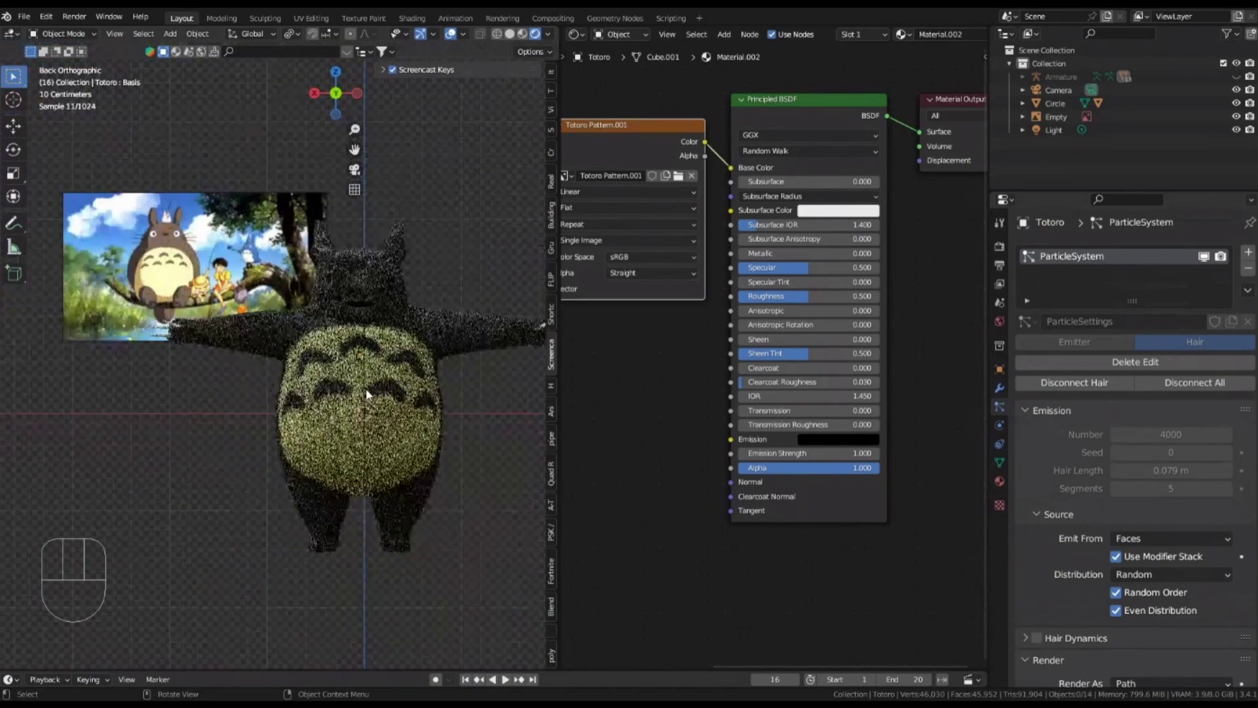
{"action": "middle_click_drag", "start_coordinate": [439, 307], "coordinate": [317, 284], "text": "shift"}
{"action": "scroll", "coordinate": [322, 341], "scroll_direction": "up", "scroll_amount": 1}
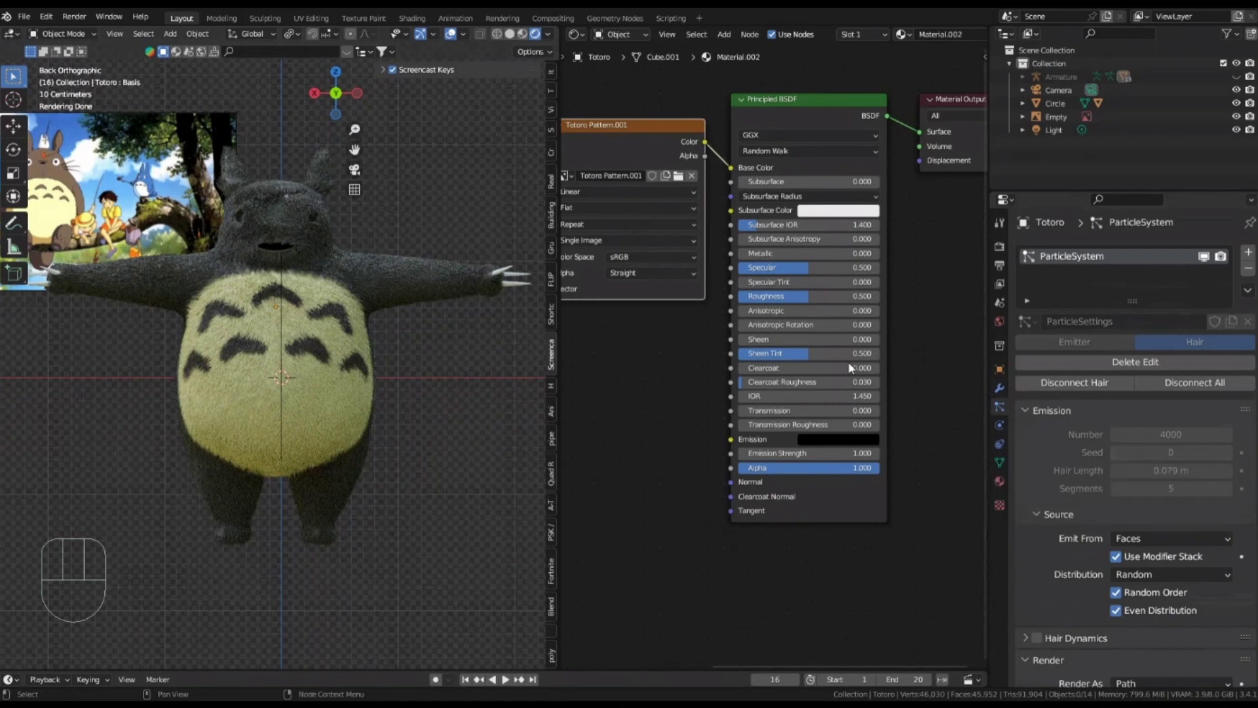
Add a Principled Hair BSDF node and place it below the Principled BSDF in Totoro's material
{"action": "middle_click_drag", "start_coordinate": [777, 114], "coordinate": [796, 140], "text": "shift"}
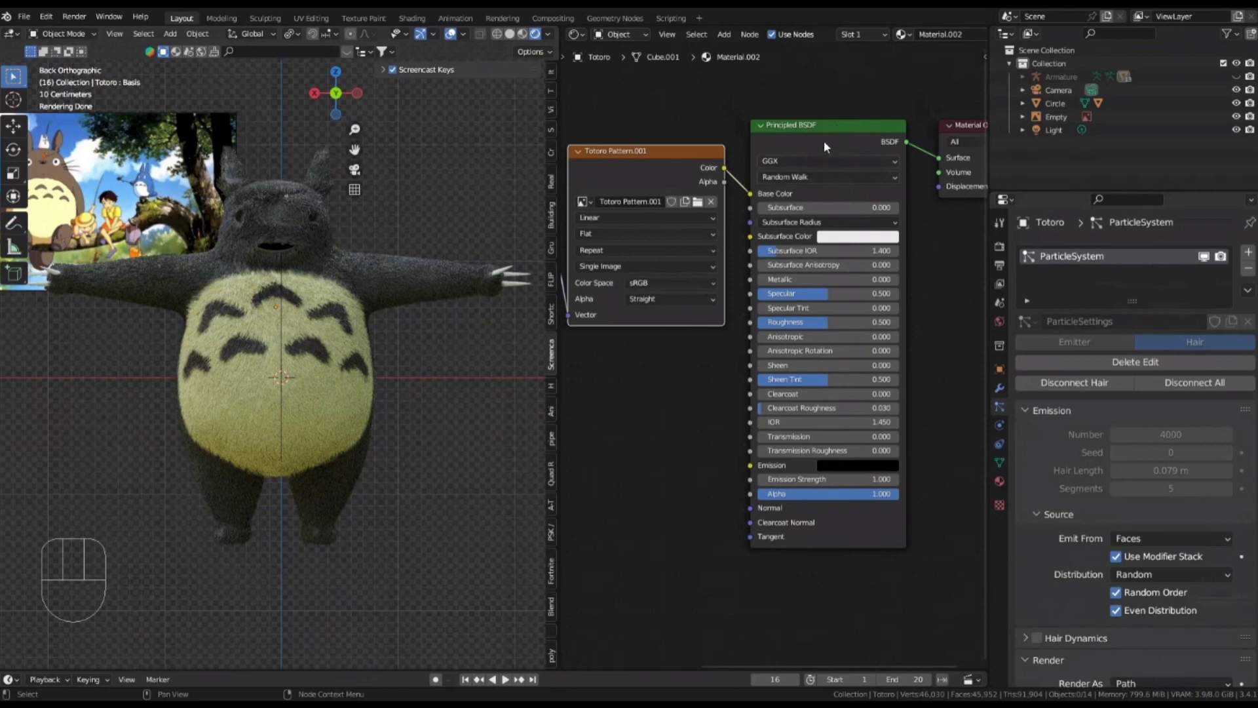
{"action": "middle_click_drag", "start_coordinate": [824, 140], "coordinate": [741, 140], "text": "shift"}
{"action": "key", "text": "shift+a"}
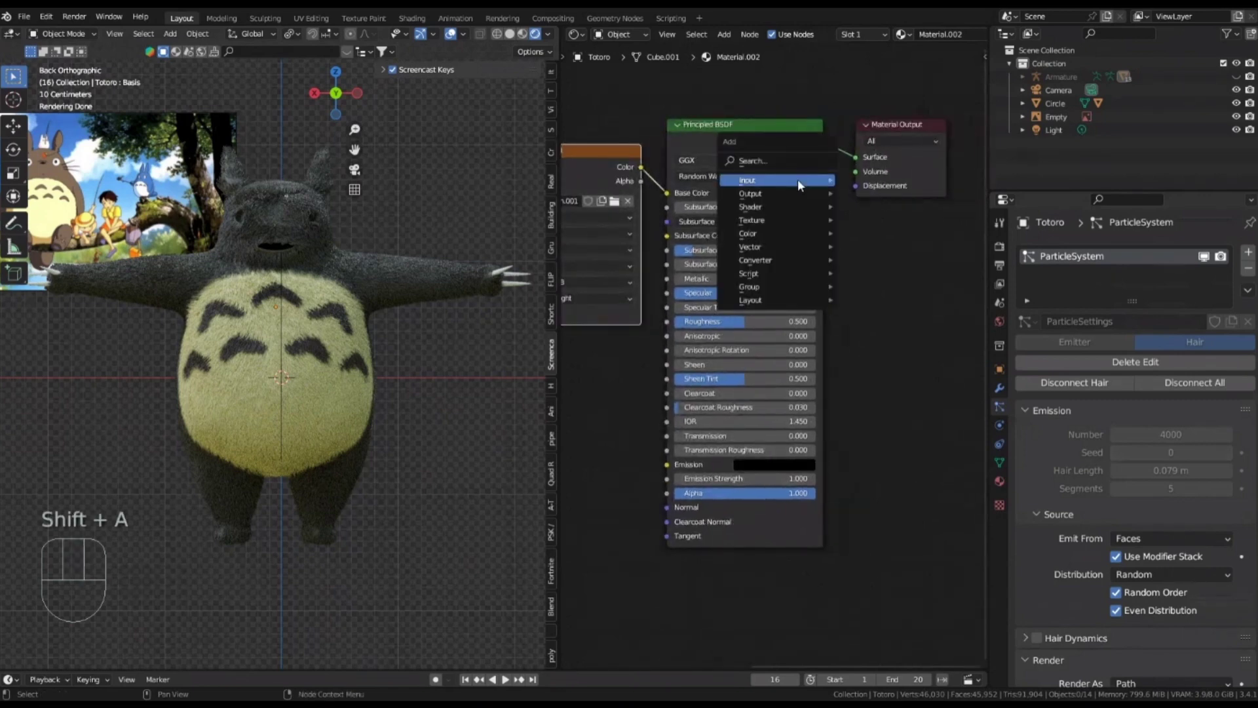
{"action": "mouse_move", "coordinate": [792, 203]}
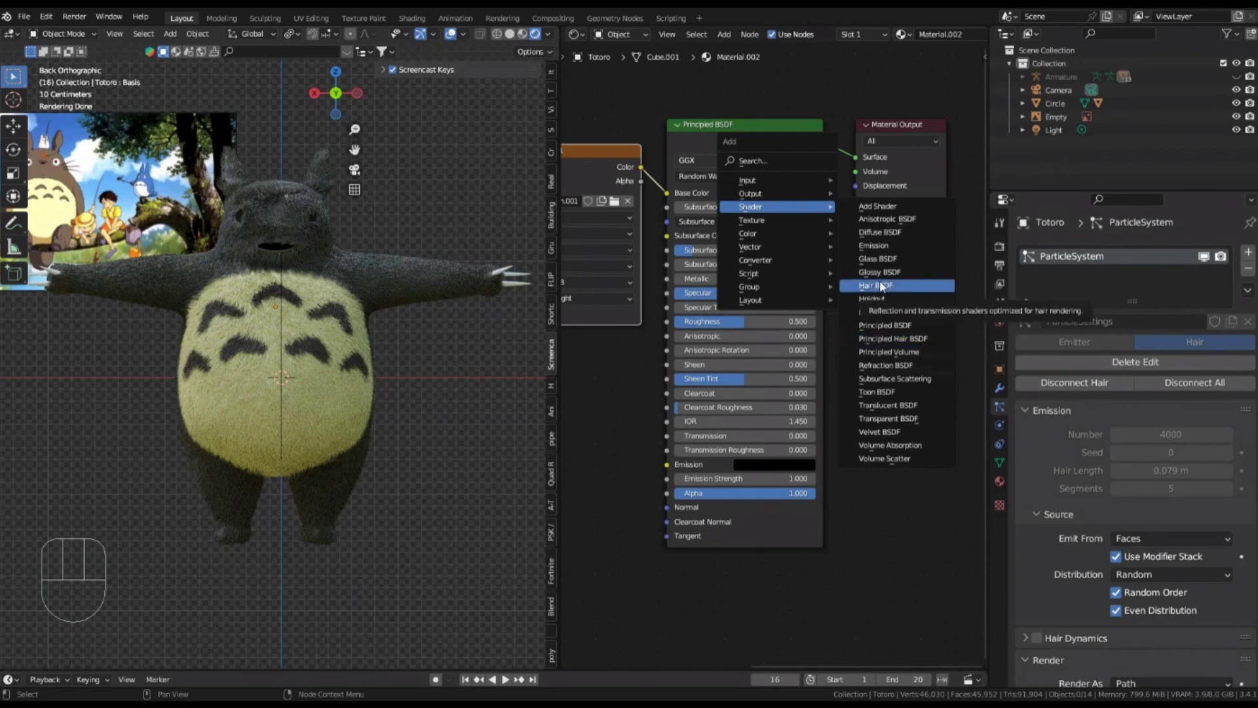
{"action": "left_click", "coordinate": [901, 339]}
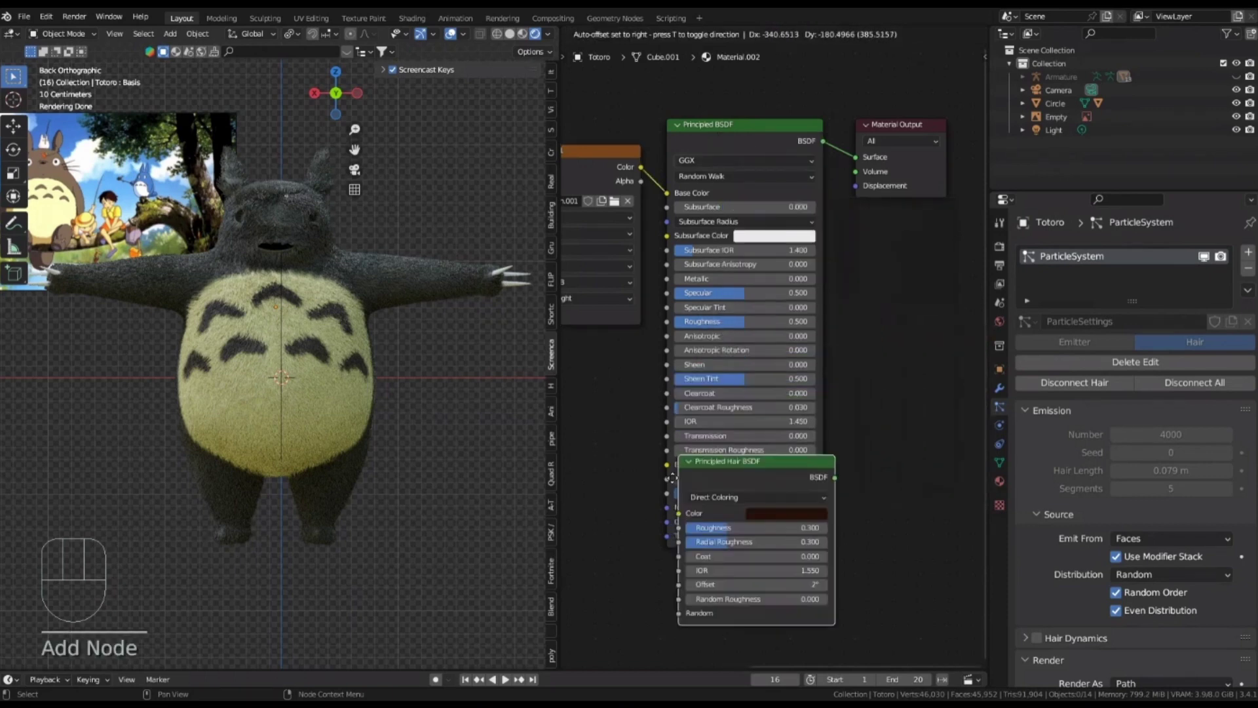
{"action": "left_click", "coordinate": [663, 583]}
Link the Color output of the Totoro Pattern.001 texture to the Color input of the Principled Hair BSDF
{"action": "scroll", "coordinate": [675, 403], "scroll_direction": "down", "scroll_amount": 2}
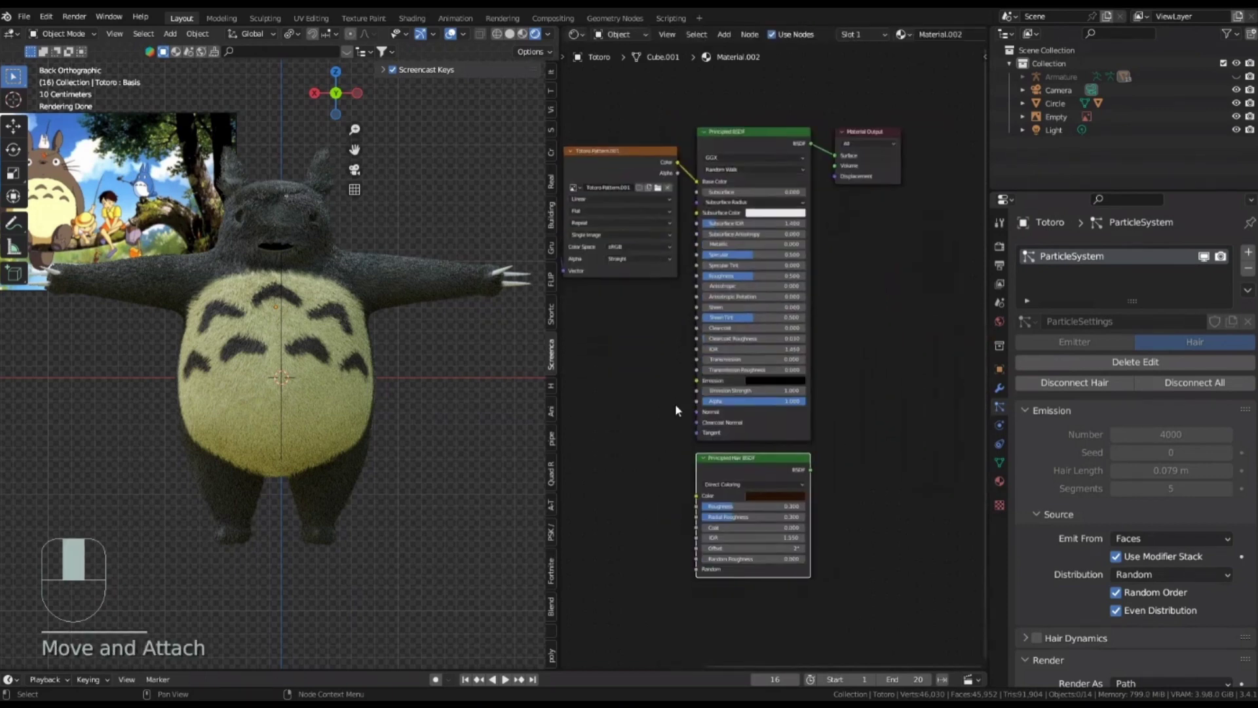
{"action": "scroll", "coordinate": [705, 278], "scroll_direction": "up", "scroll_amount": 2}
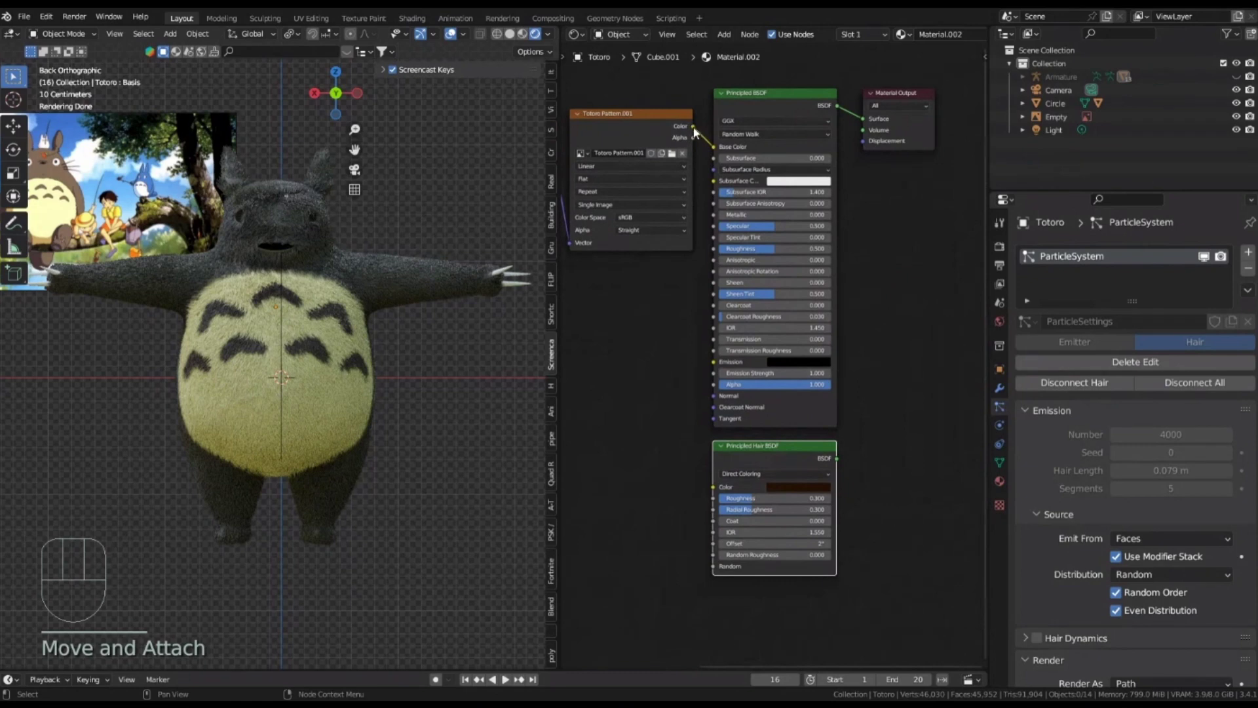
{"action": "left_click_drag", "start_coordinate": [694, 127], "coordinate": [717, 489]}
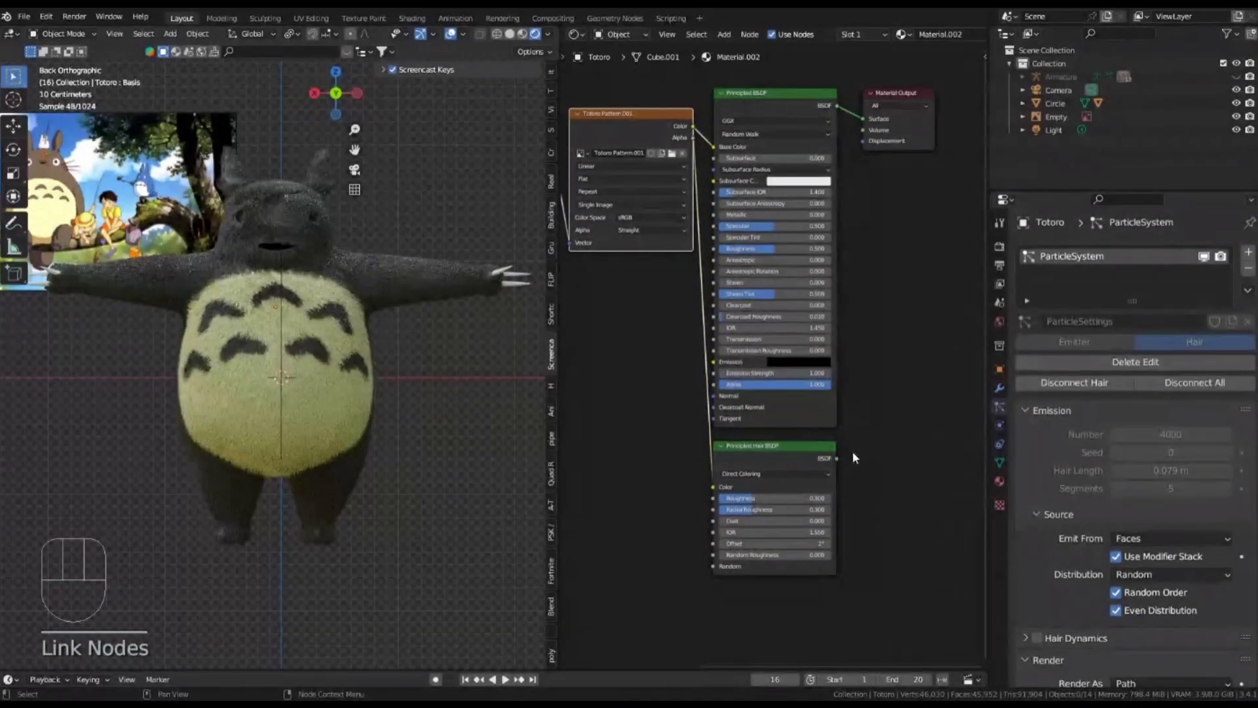
Link the Principled Hair BSDF output to the Material Output's Surface input and set the hair shader's Coat to 0.155
{"action": "left_click_drag", "start_coordinate": [837, 457], "coordinate": [859, 121]}
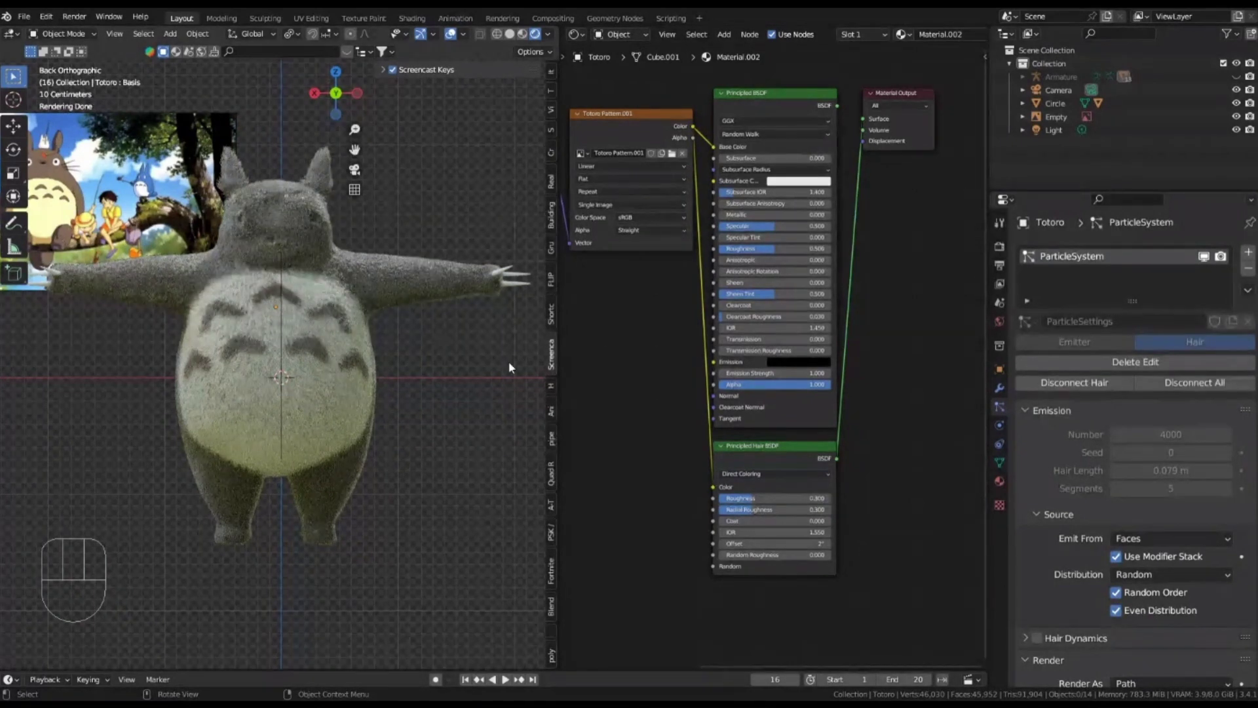
{"action": "scroll", "coordinate": [691, 528], "scroll_direction": "up", "scroll_amount": 4}
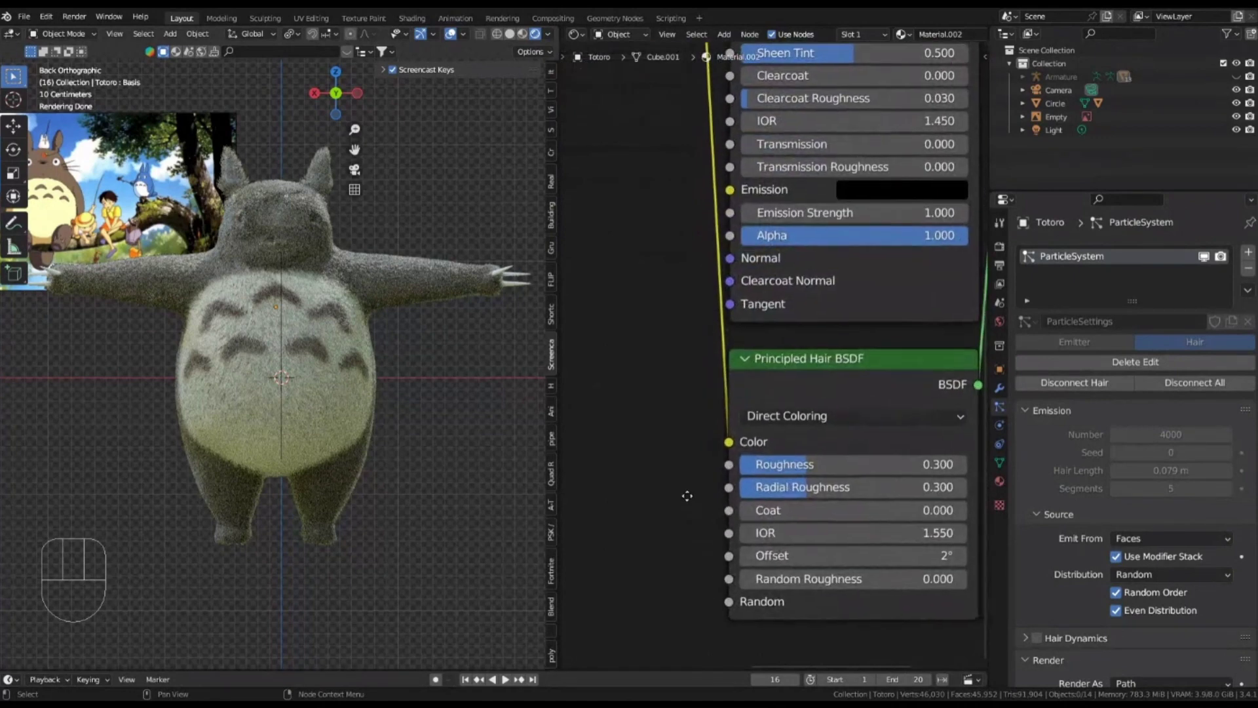
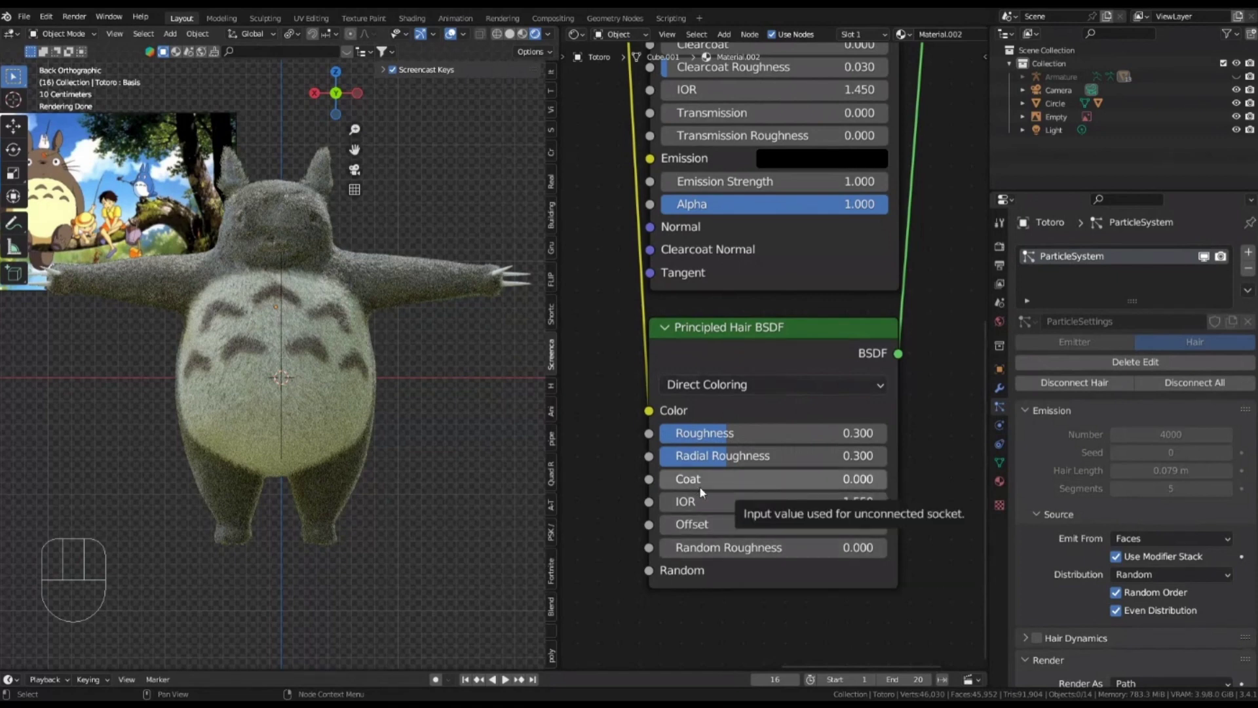
{"action": "mouse_move", "coordinate": [699, 486]}
{"action": "left_mouse_down"}
{"action": "mouse_move", "coordinate": [887, 485]}
{"action": "mouse_move", "coordinate": [660, 486]}
{"action": "mouse_move", "coordinate": [695, 479]}
{"action": "left_mouse_up"}
Set the Principled Hair BSDF's Roughness to 0.800 and Radial Roughness to 0.441, and check the effect on Totoro's fur
{"action": "scroll", "coordinate": [249, 186], "scroll_direction": "up", "scroll_amount": 3}
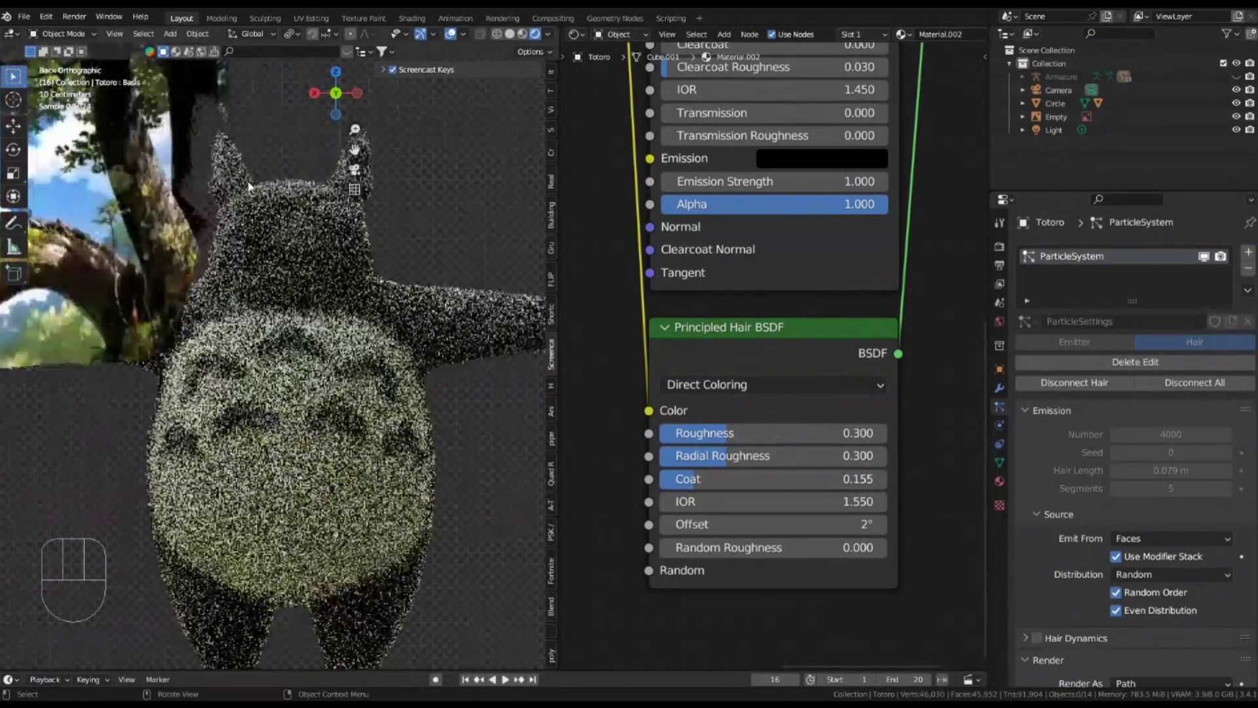
{"action": "scroll", "coordinate": [249, 186], "scroll_direction": "up", "scroll_amount": 5}
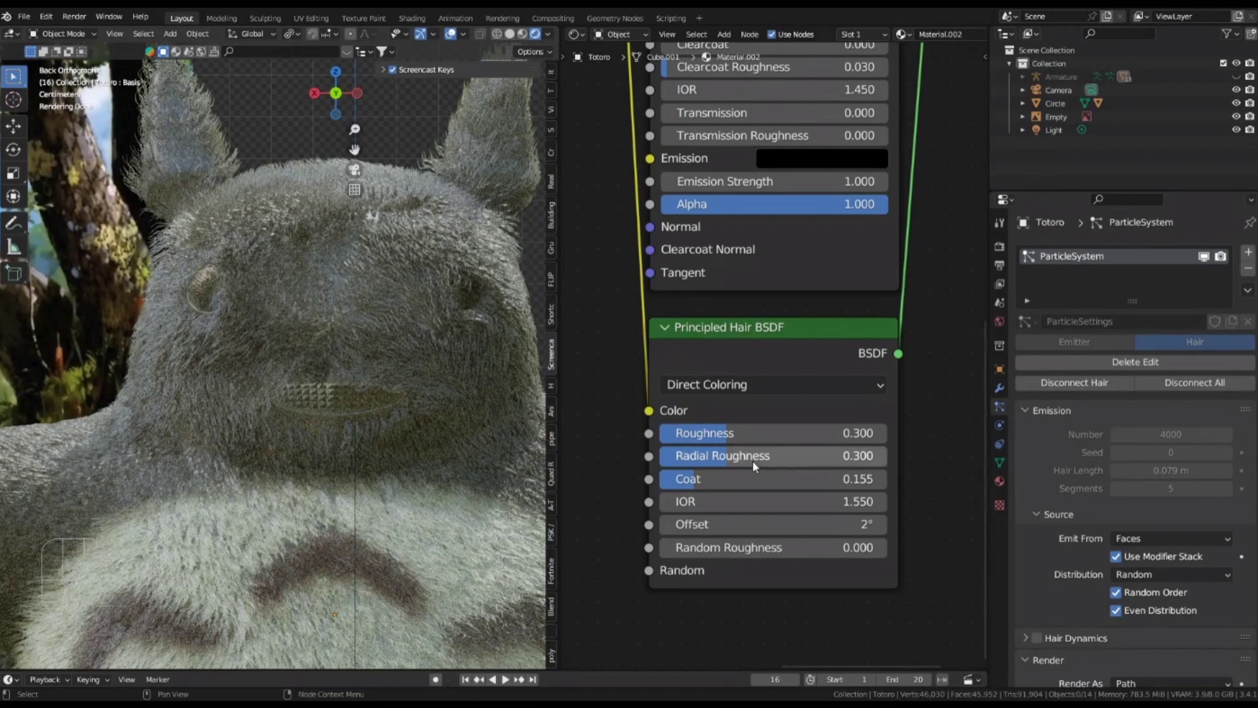
{"action": "left_click_drag", "start_coordinate": [727, 432], "coordinate": [841, 432]}
{"action": "mouse_move", "coordinate": [764, 456]}
{"action": "left_mouse_down"}
{"action": "mouse_move", "coordinate": [838, 456]}
{"action": "mouse_move", "coordinate": [765, 463]}
{"action": "left_mouse_up"}
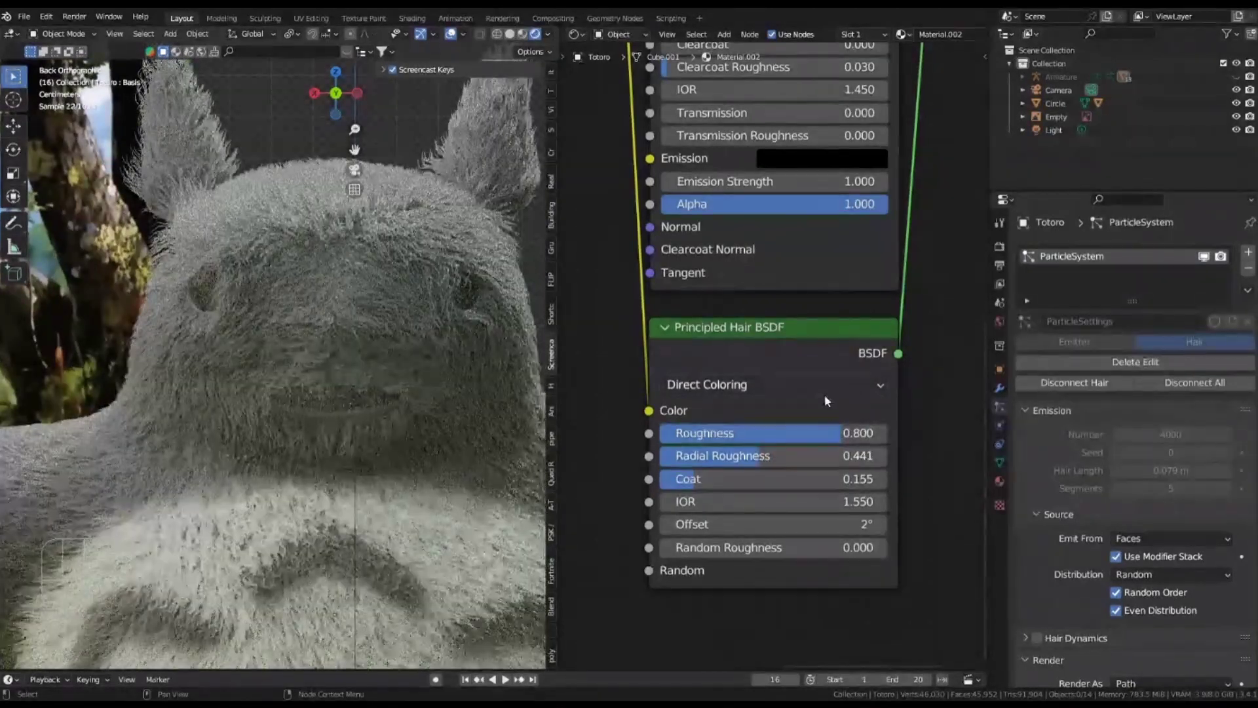
{"action": "scroll", "coordinate": [280, 497], "scroll_direction": "down", "scroll_amount": 8}
{"action": "scroll", "coordinate": [798, 433], "scroll_direction": "down", "scroll_amount": 5}
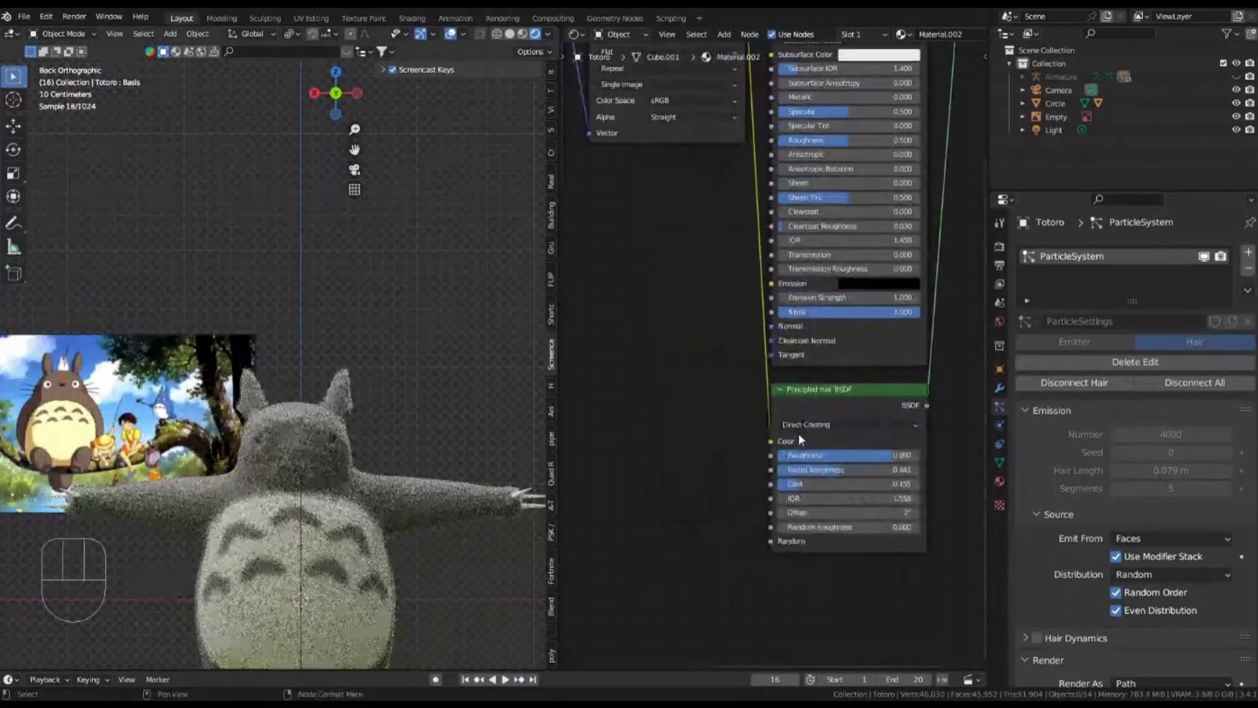
{"action": "middle_click_drag", "start_coordinate": [233, 492], "coordinate": [246, 327], "text": "shift"}
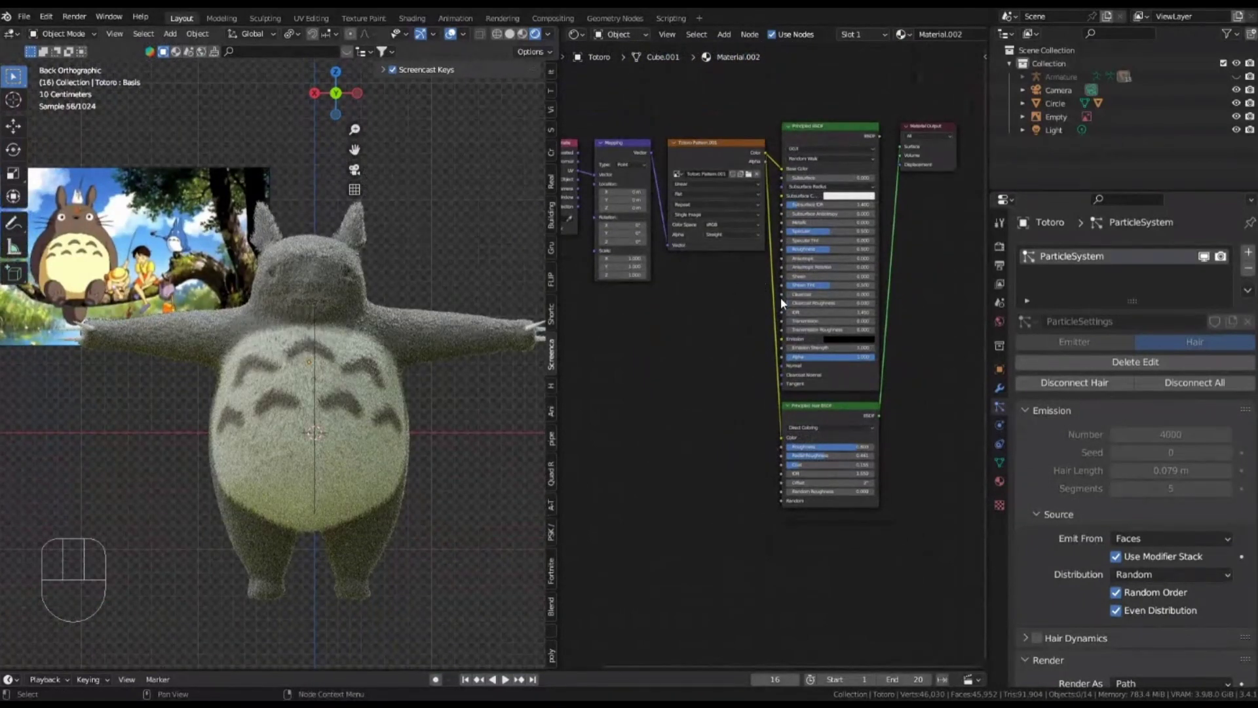
Delete the Principled BSDF node and move the Principled Hair BSDF up into its place
{"action": "left_click", "coordinate": [848, 131]}
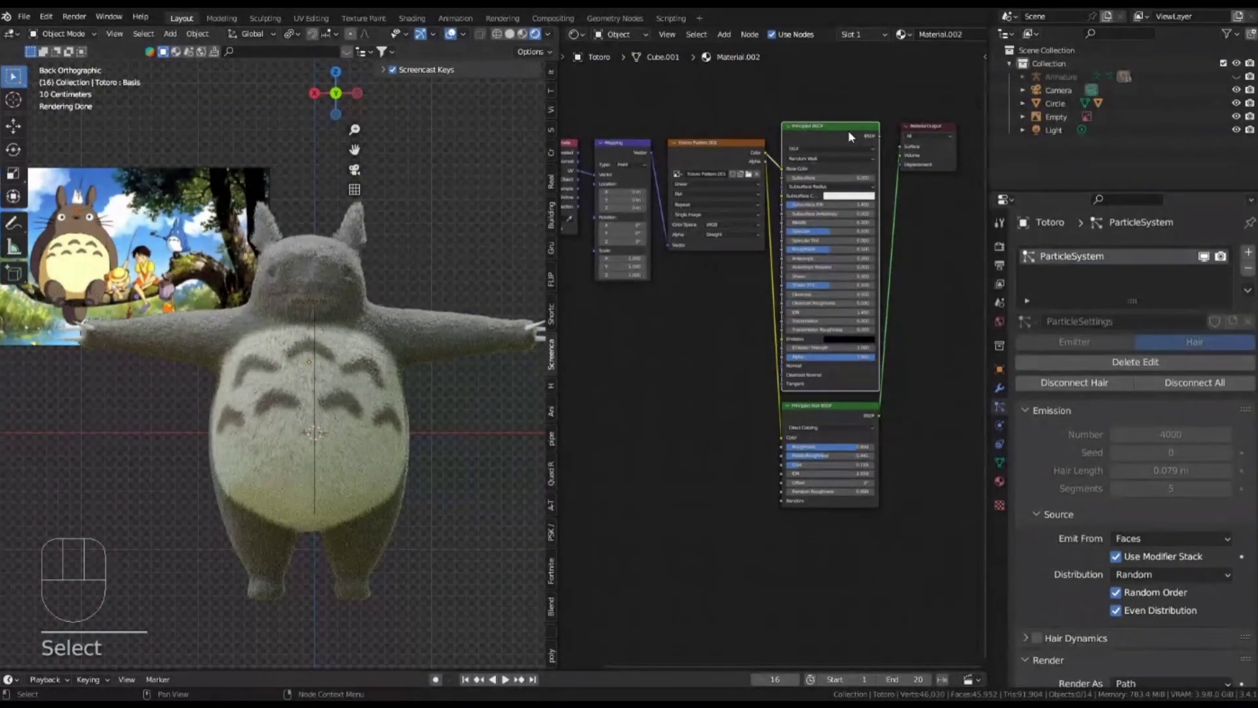
{"action": "key", "text": "Delete"}
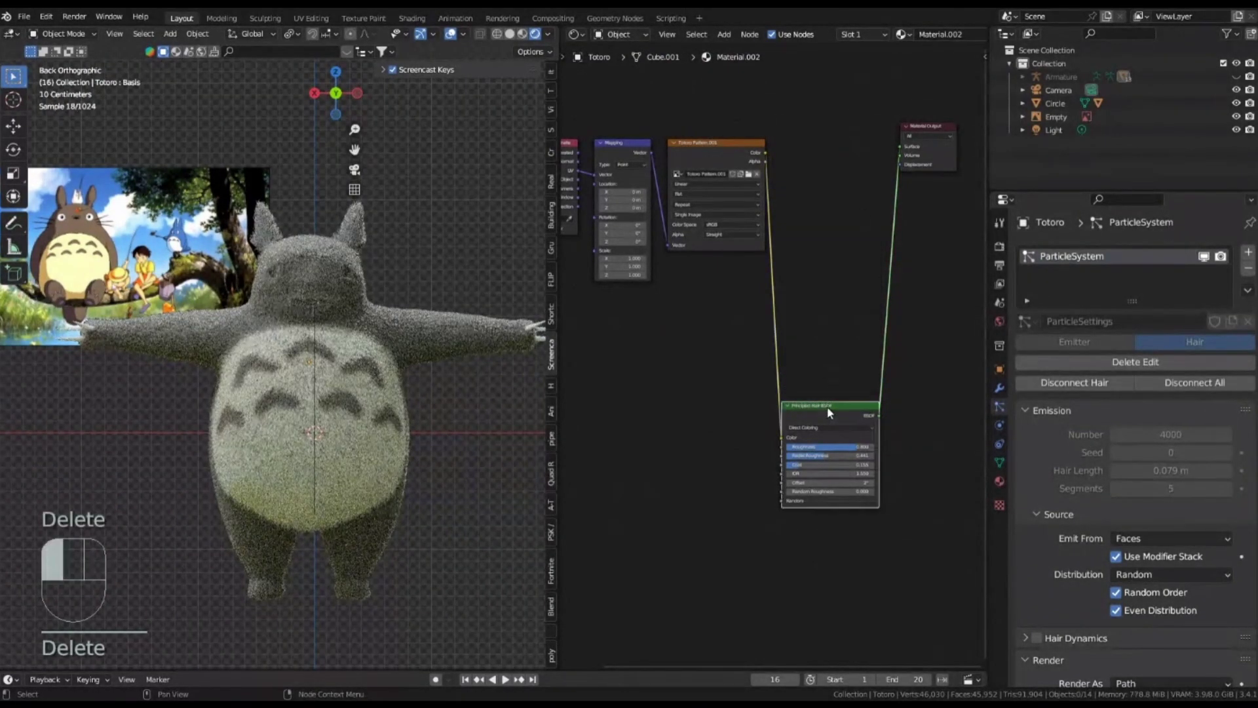
{"action": "left_click_drag", "start_coordinate": [828, 406], "coordinate": [834, 121]}
Insert a Hue Saturation Value node on the link between the Totoro Pattern.001 texture and the Principled Hair BSDF
{"action": "scroll", "coordinate": [753, 184], "scroll_direction": "up", "scroll_amount": 3}
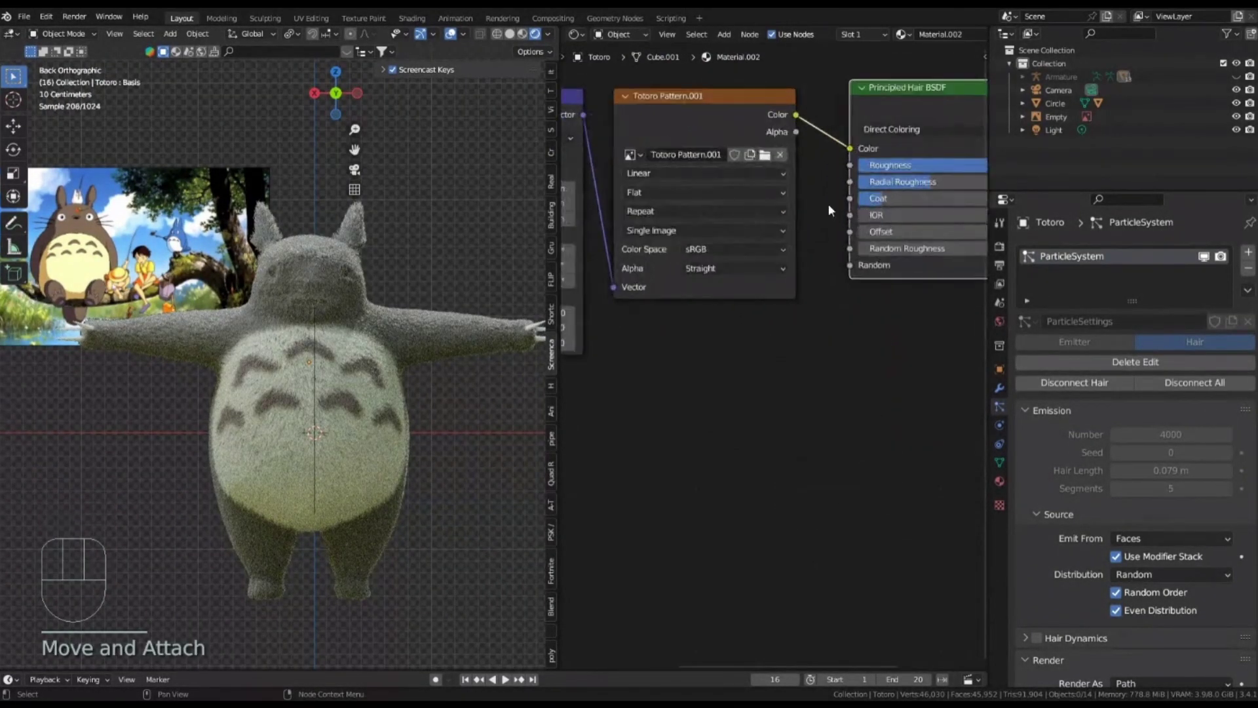
{"action": "scroll", "coordinate": [753, 190], "scroll_direction": "up", "scroll_amount": 2}
{"action": "key", "text": "shift+a"}
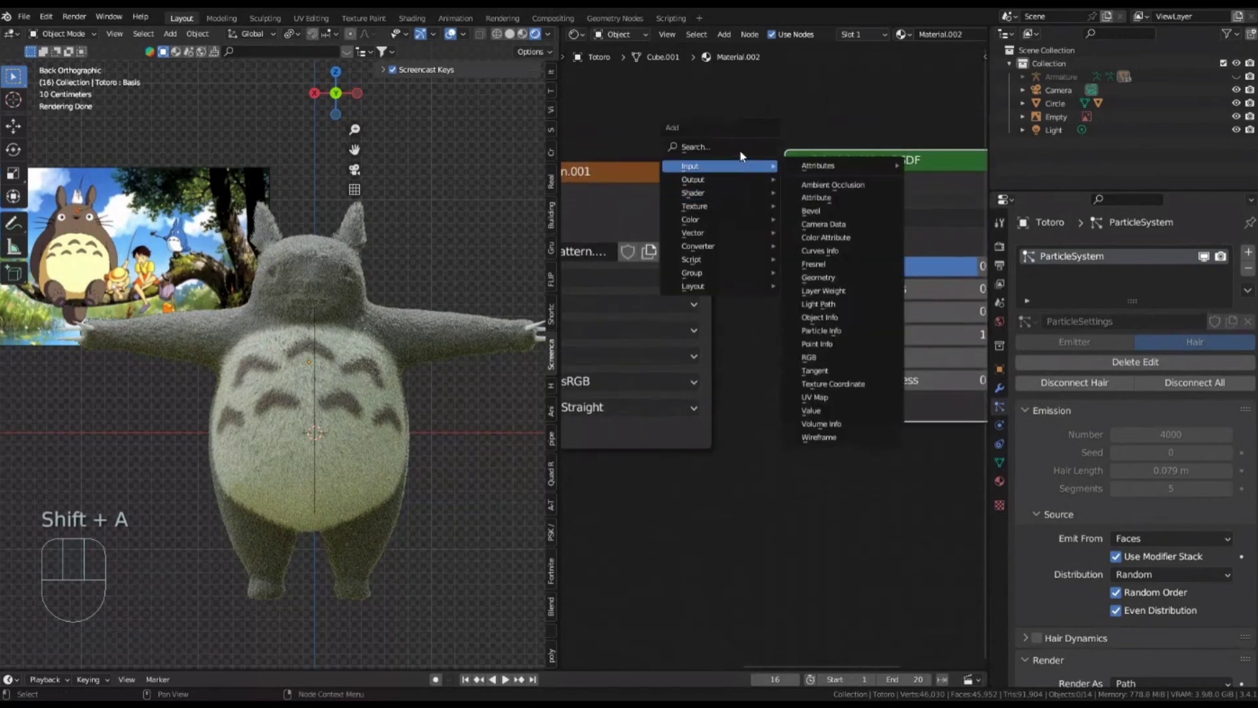
{"action": "left_click", "coordinate": [743, 142]}
{"action": "type", "text": "hue"}
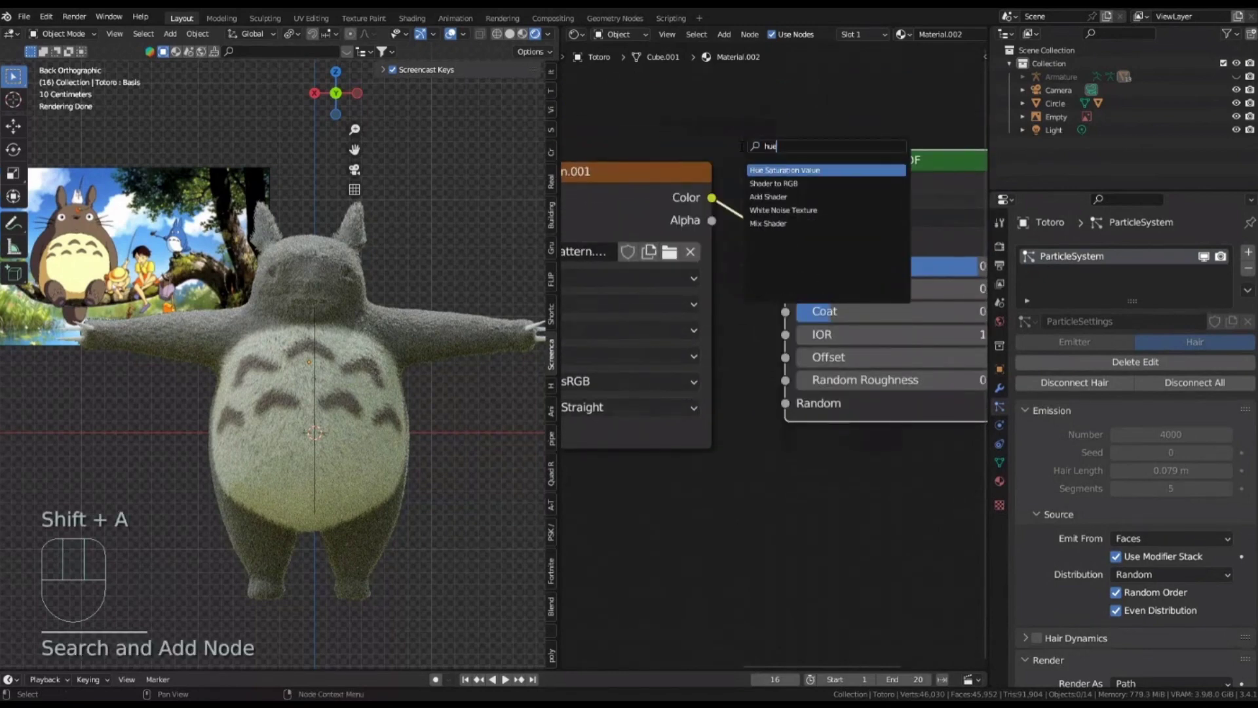
{"action": "key", "text": "Return"}
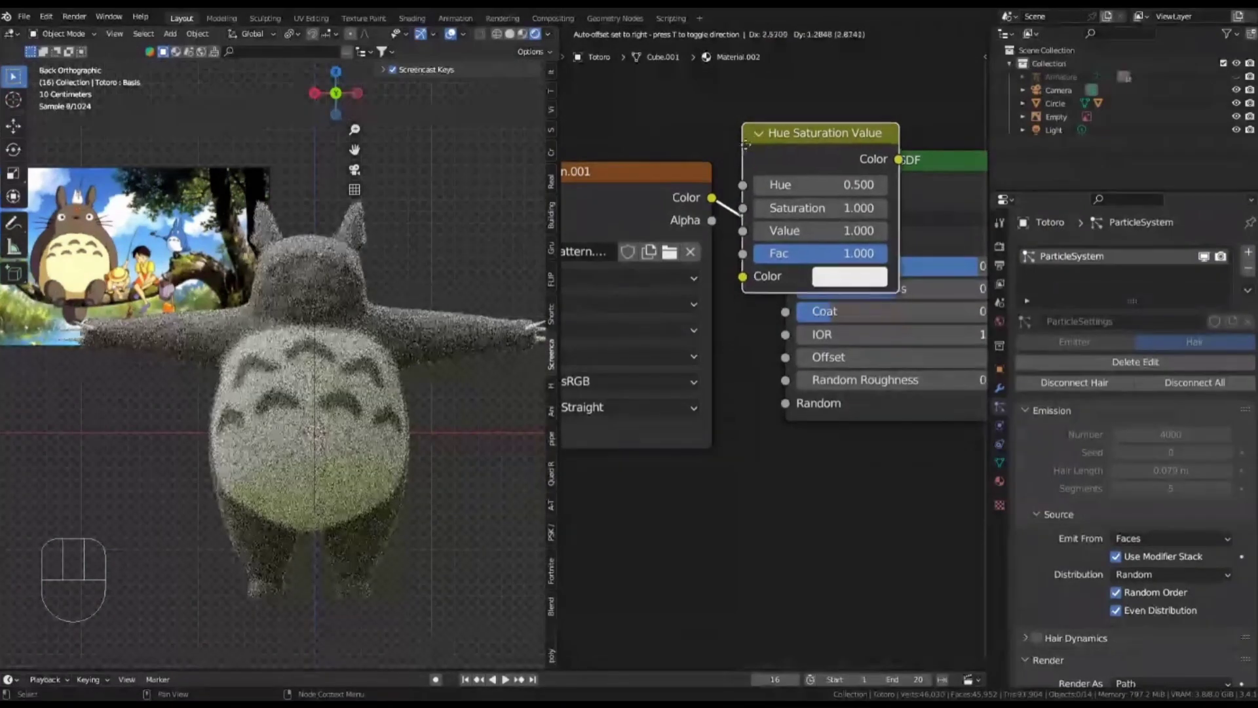
{"action": "left_click", "coordinate": [721, 207]}
Set the Hue Saturation Value node's Saturation to 1.340, then try a Hue of 0.770 and undo the hue change
{"action": "middle_click_drag", "start_coordinate": [829, 342], "coordinate": [745, 311]}
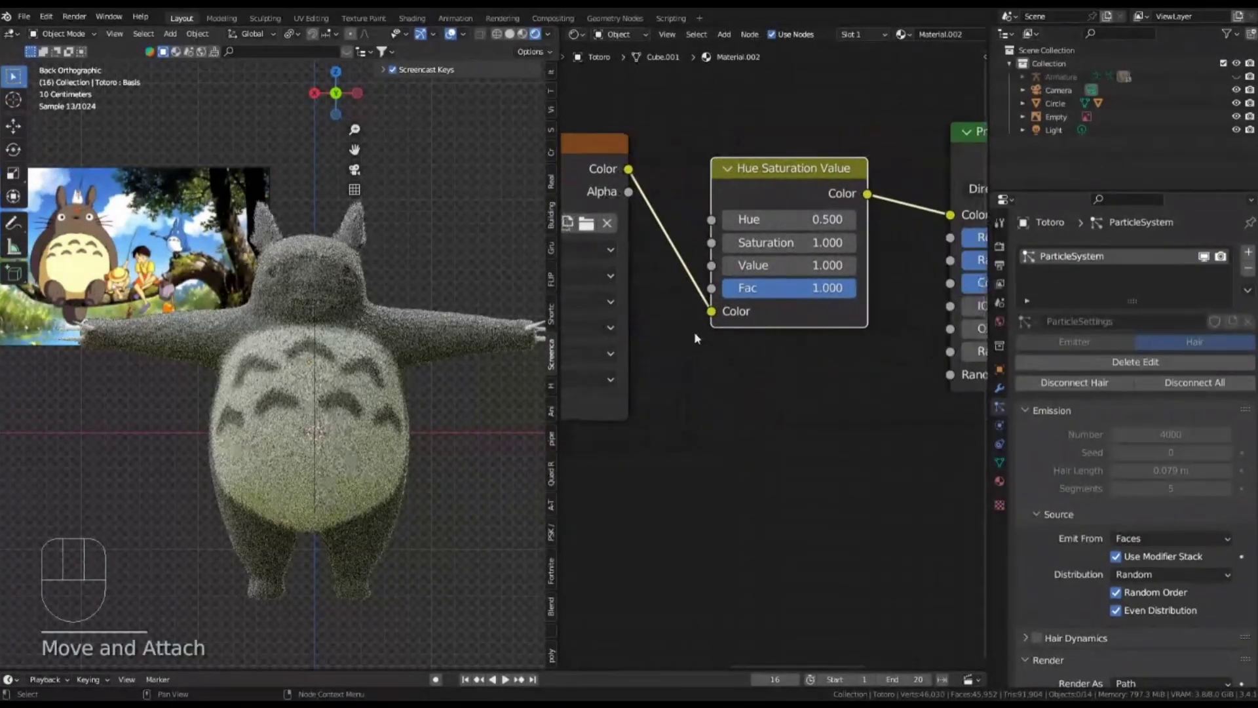
{"action": "scroll", "coordinate": [813, 289], "scroll_direction": "up", "scroll_amount": 3}
{"action": "middle_click_drag", "start_coordinate": [845, 300], "coordinate": [752, 336]}
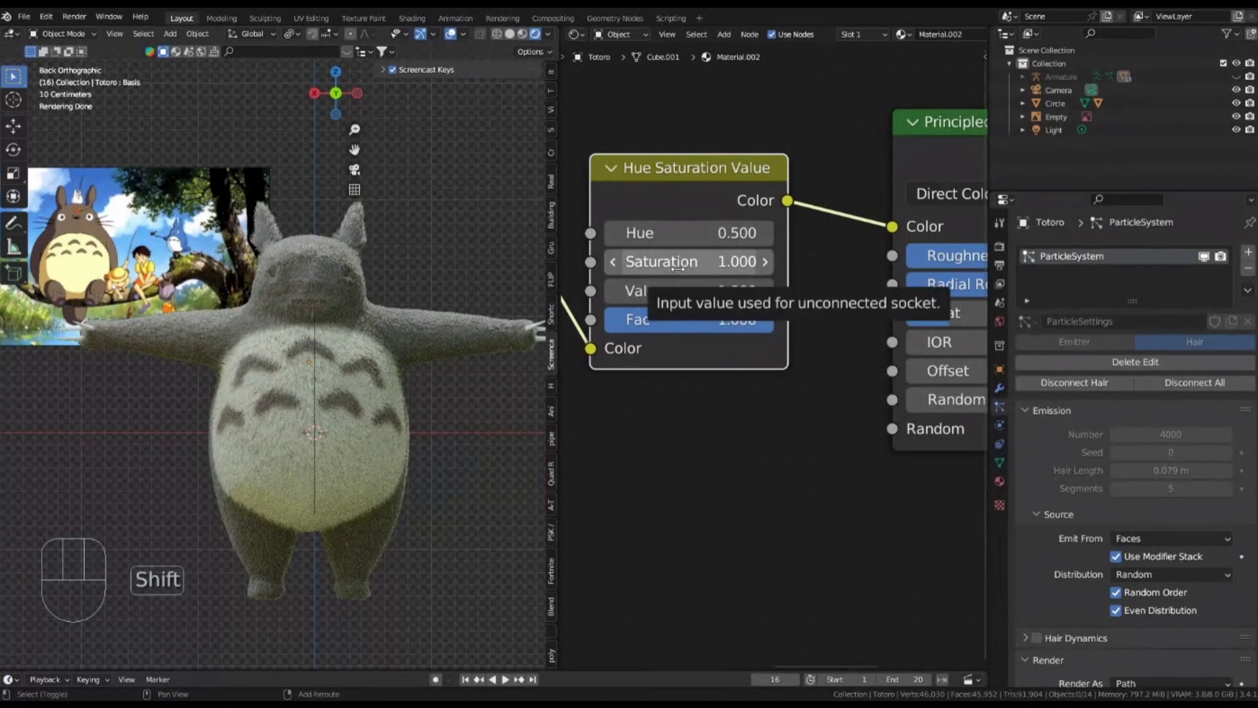
{"action": "left_click_drag", "start_coordinate": [671, 262], "coordinate": [763, 233], "text": "shift"}
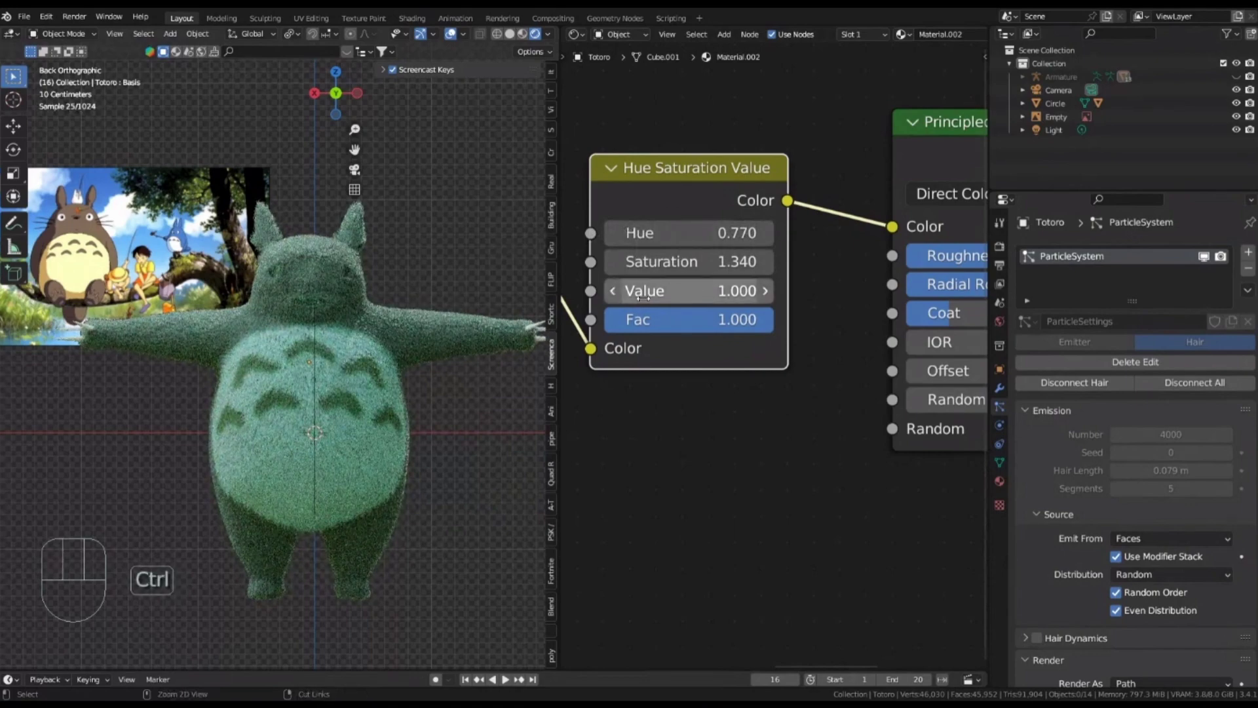
{"action": "key", "text": "ctrl+z"}
Try lowering the Hue Saturation Value node's Value to 0.240 and undo that change
{"action": "left_click_drag", "start_coordinate": [643, 291], "coordinate": [758, 279], "text": "shift"}
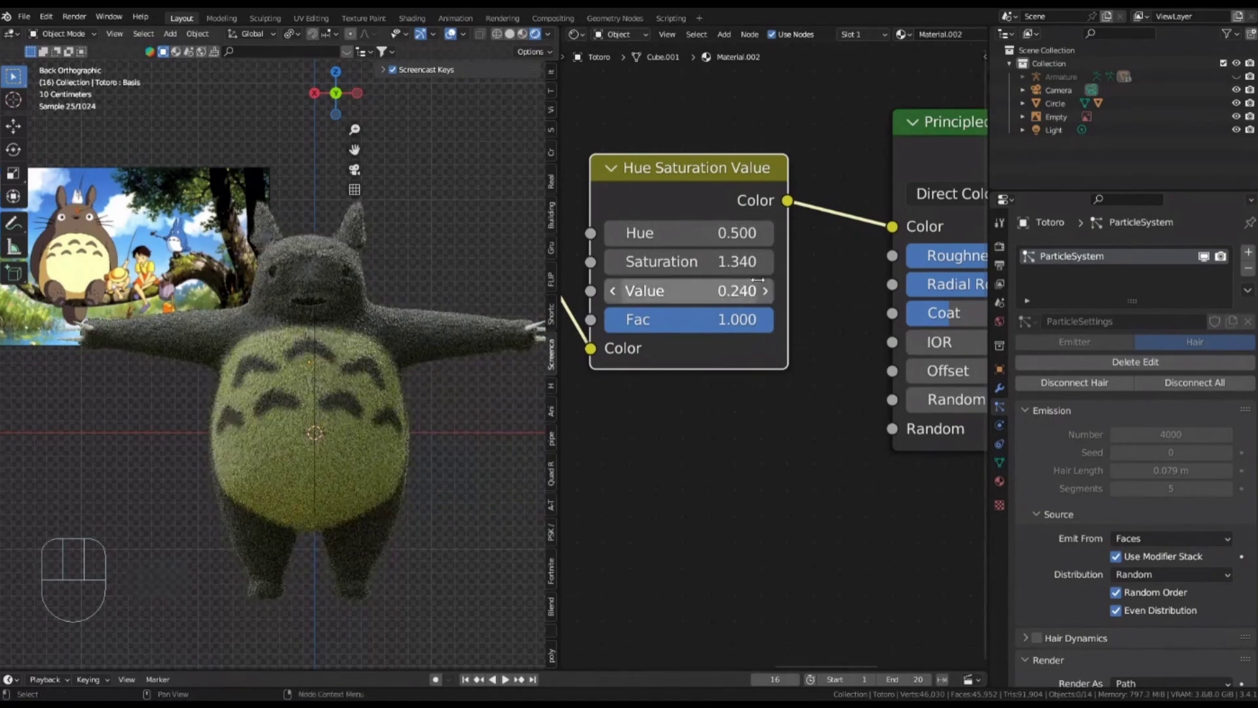
{"action": "middle_click_drag", "start_coordinate": [753, 276], "coordinate": [781, 270], "text": "ctrl"}
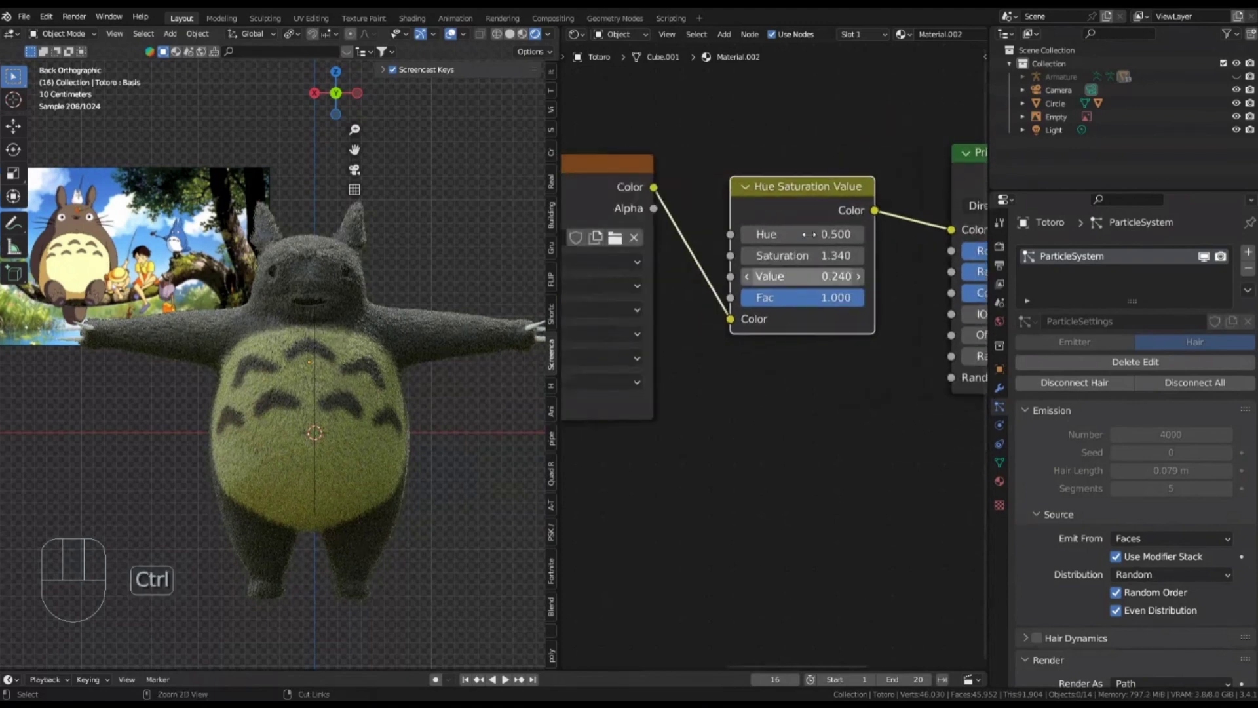
{"action": "key", "text": "ctrl+z"}
Insert a ColorRamp node on the link between the Totoro Pattern.001 texture and the Hue Saturation Value node
{"action": "middle_click_drag", "start_coordinate": [676, 246], "coordinate": [742, 231]}
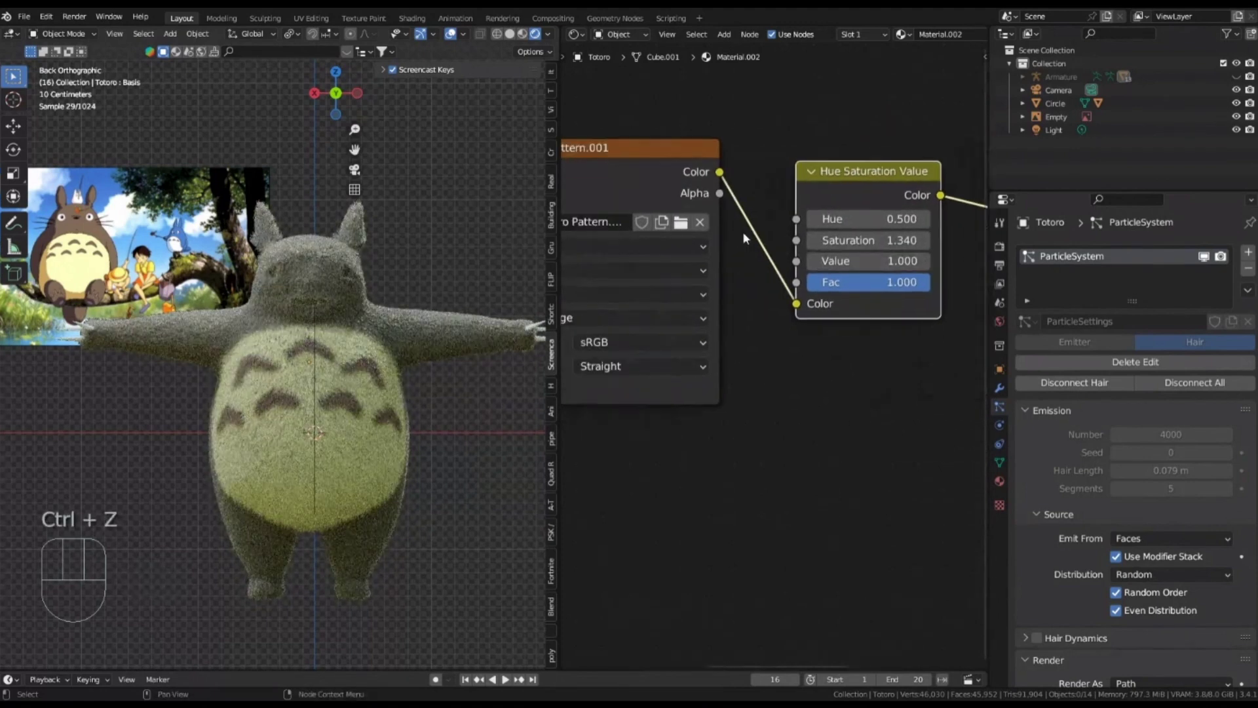
{"action": "scroll", "coordinate": [741, 230], "scroll_direction": "up", "scroll_amount": 1}
{"action": "key", "text": "shift+a"}
{"action": "type", "text": "colo"}
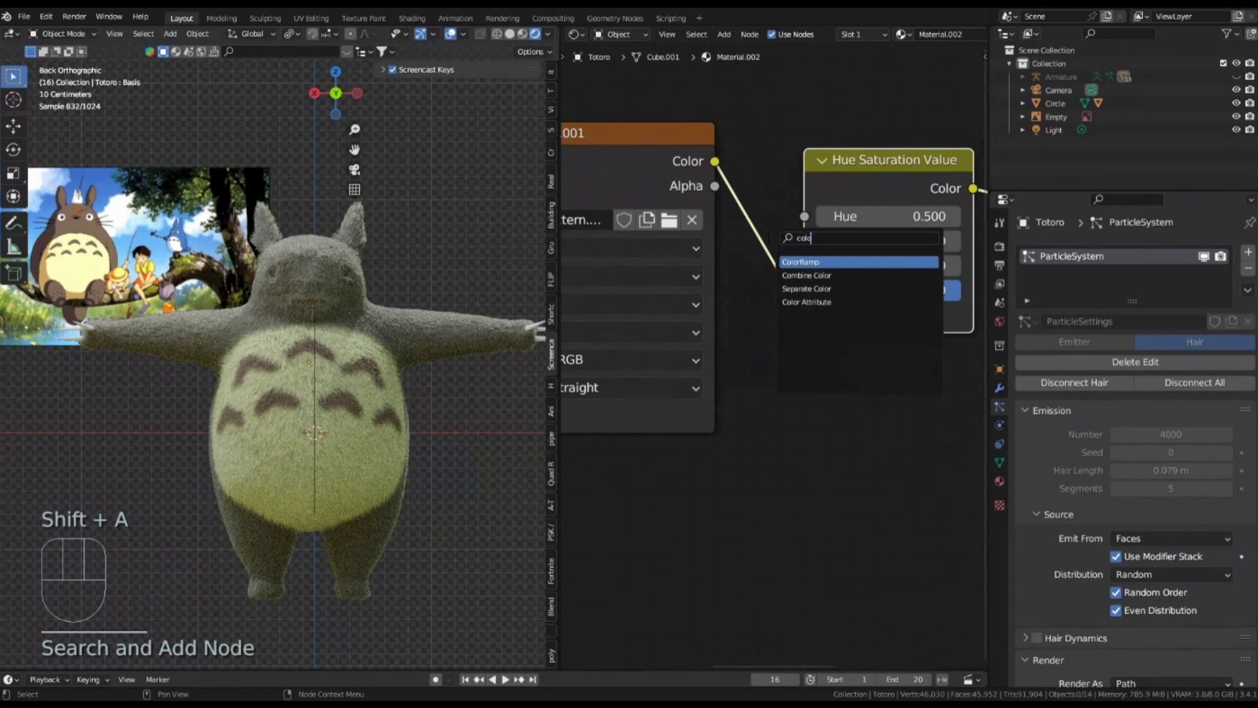
{"action": "key", "text": "Return"}
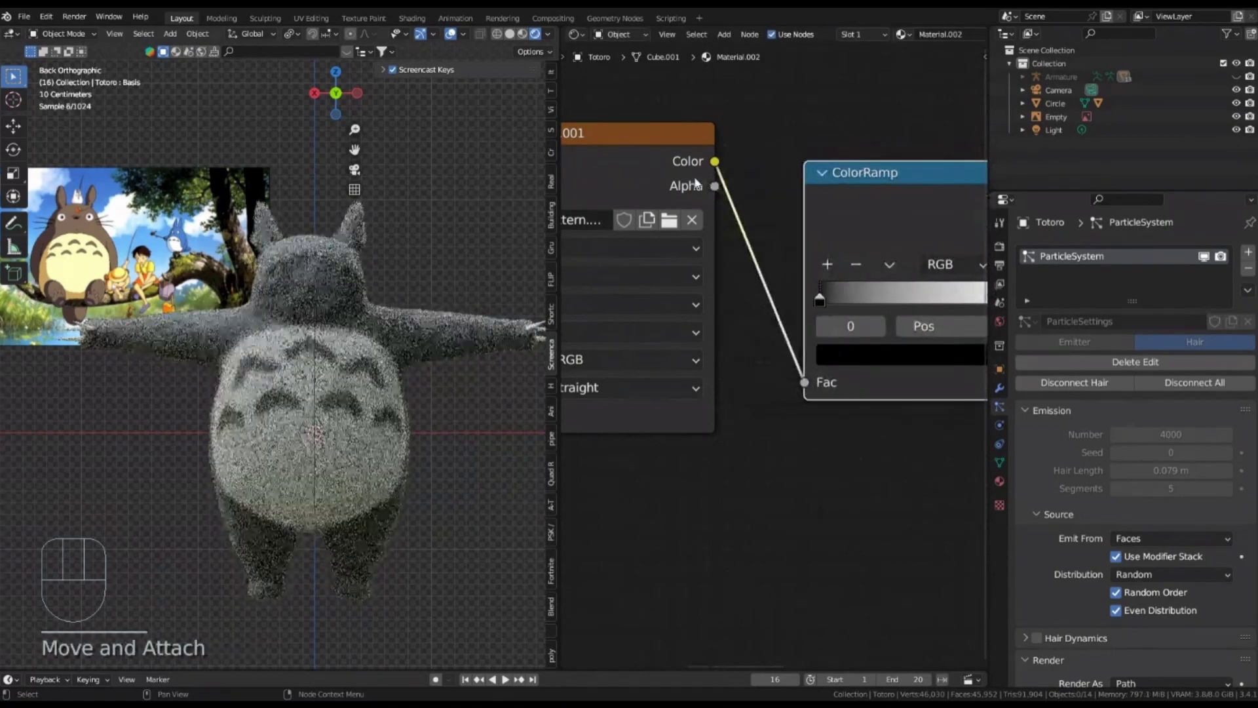
{"action": "left_click", "coordinate": [805, 171]}
Try shifting the ColorRamp's black stop along the gradient
{"action": "scroll", "coordinate": [721, 275], "scroll_direction": "down", "scroll_amount": 2}
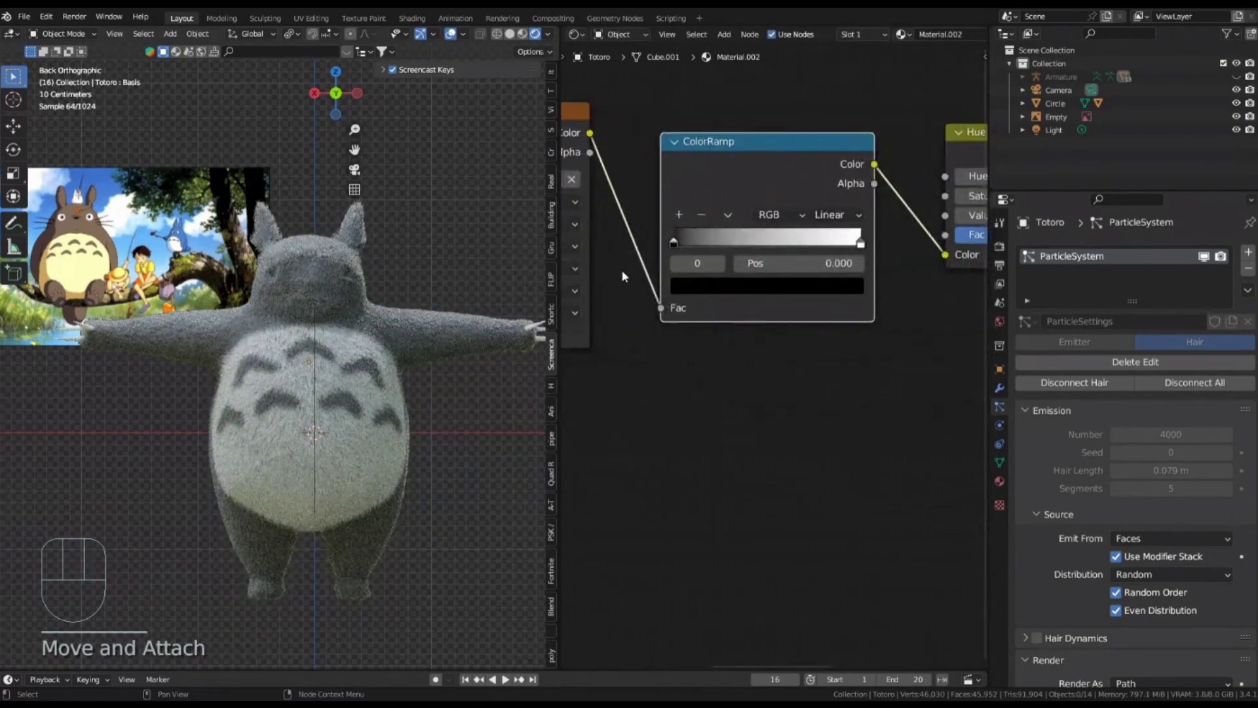
{"action": "scroll", "coordinate": [727, 256], "scroll_direction": "up", "scroll_amount": 1}
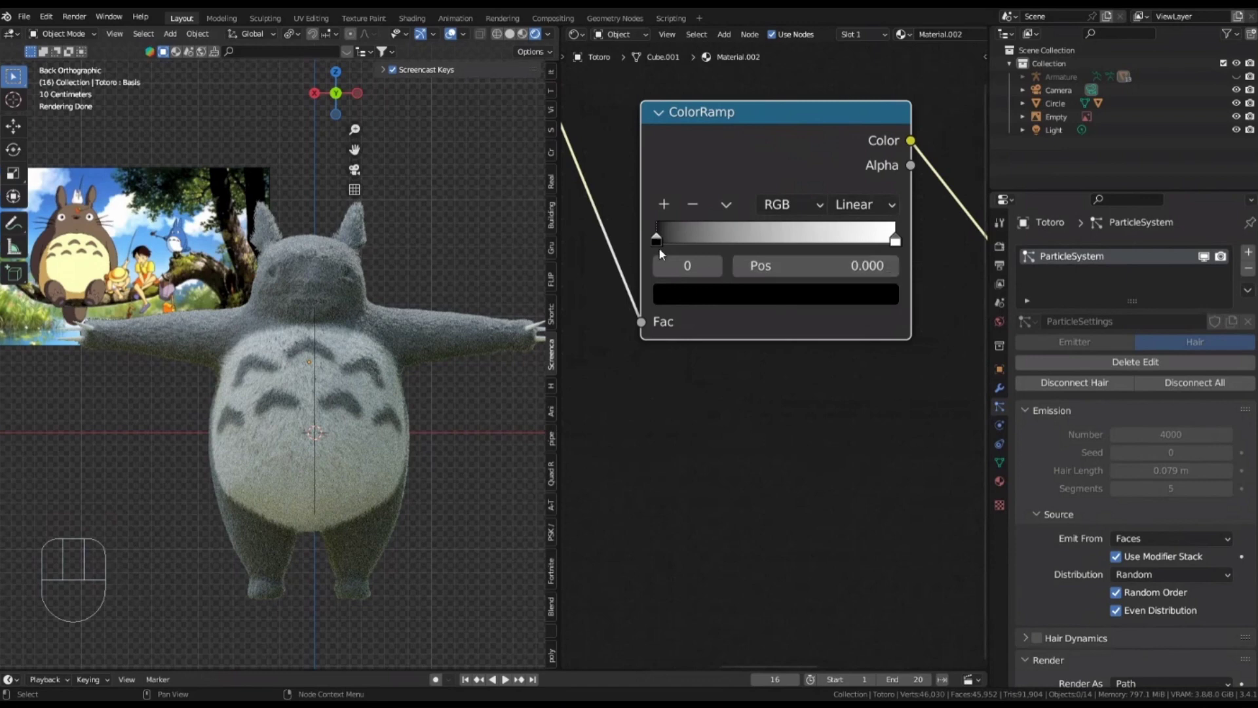
{"action": "scroll", "coordinate": [655, 241], "scroll_direction": "up", "scroll_amount": 2}
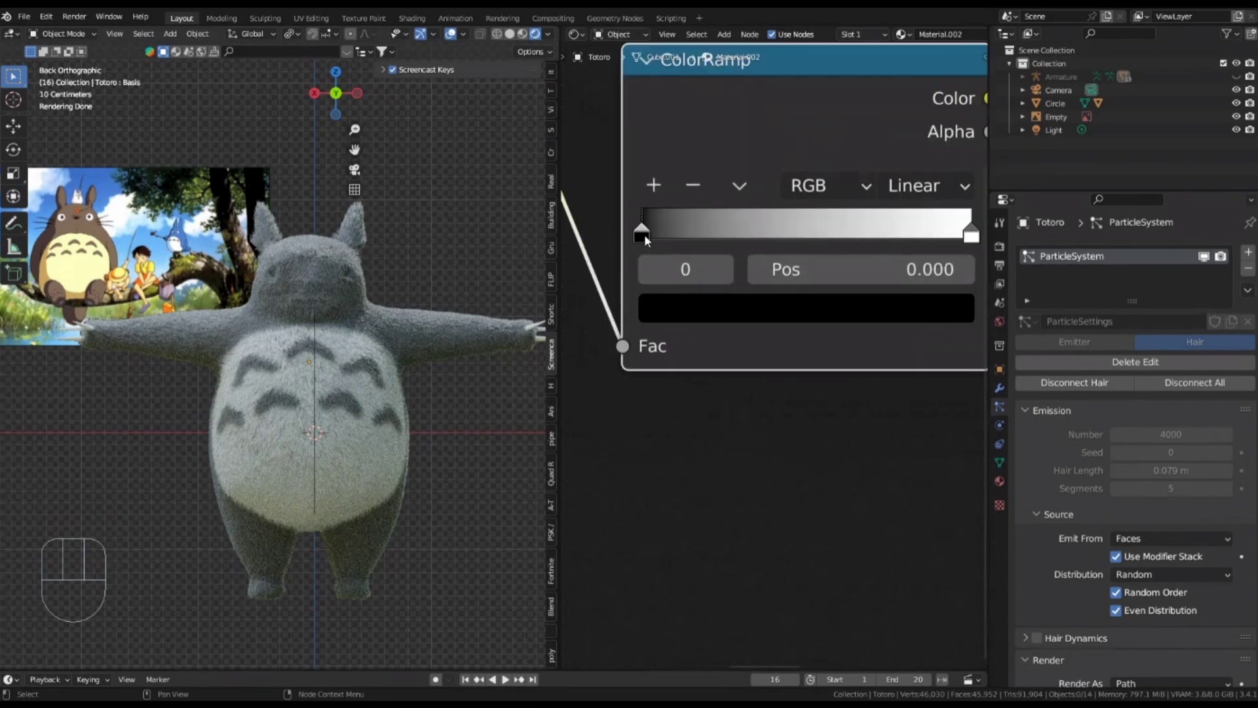
{"action": "scroll", "coordinate": [643, 233], "scroll_direction": "right", "scroll_amount": 3, "text": "ctrl"}
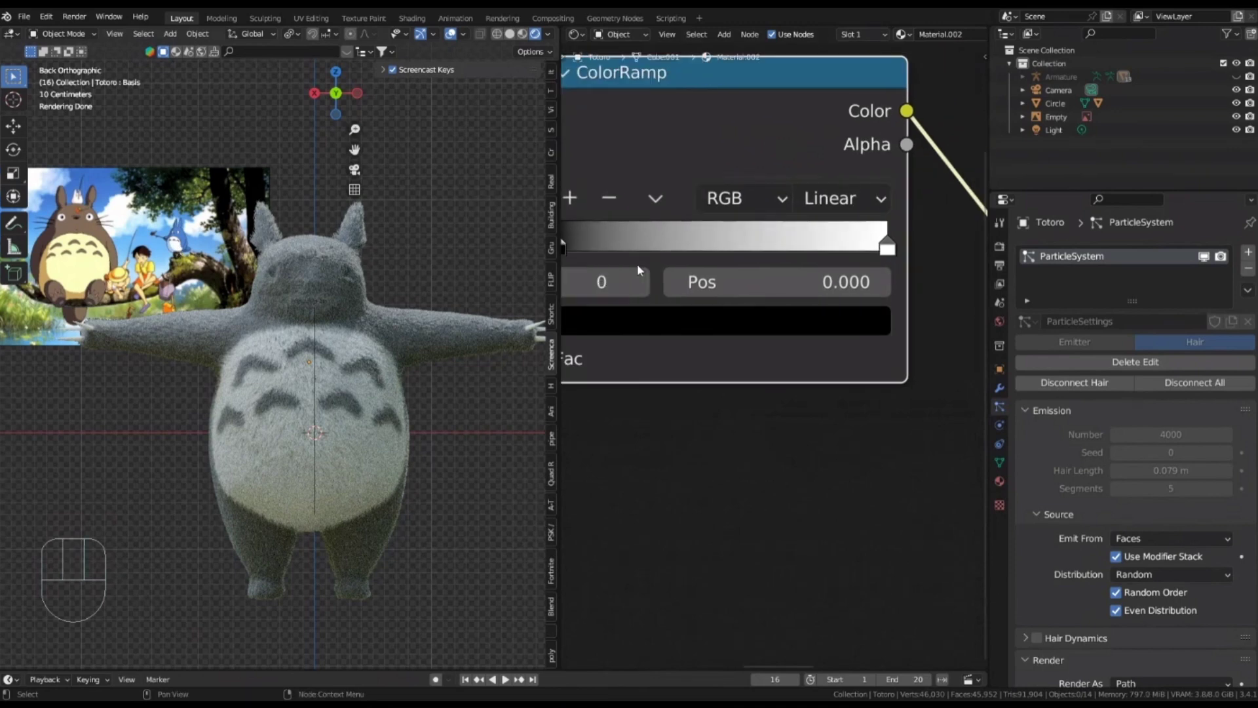
{"action": "middle_click_drag", "start_coordinate": [573, 251], "coordinate": [673, 231]}
{"action": "scroll", "coordinate": [681, 247], "scroll_direction": "down", "scroll_amount": 6}
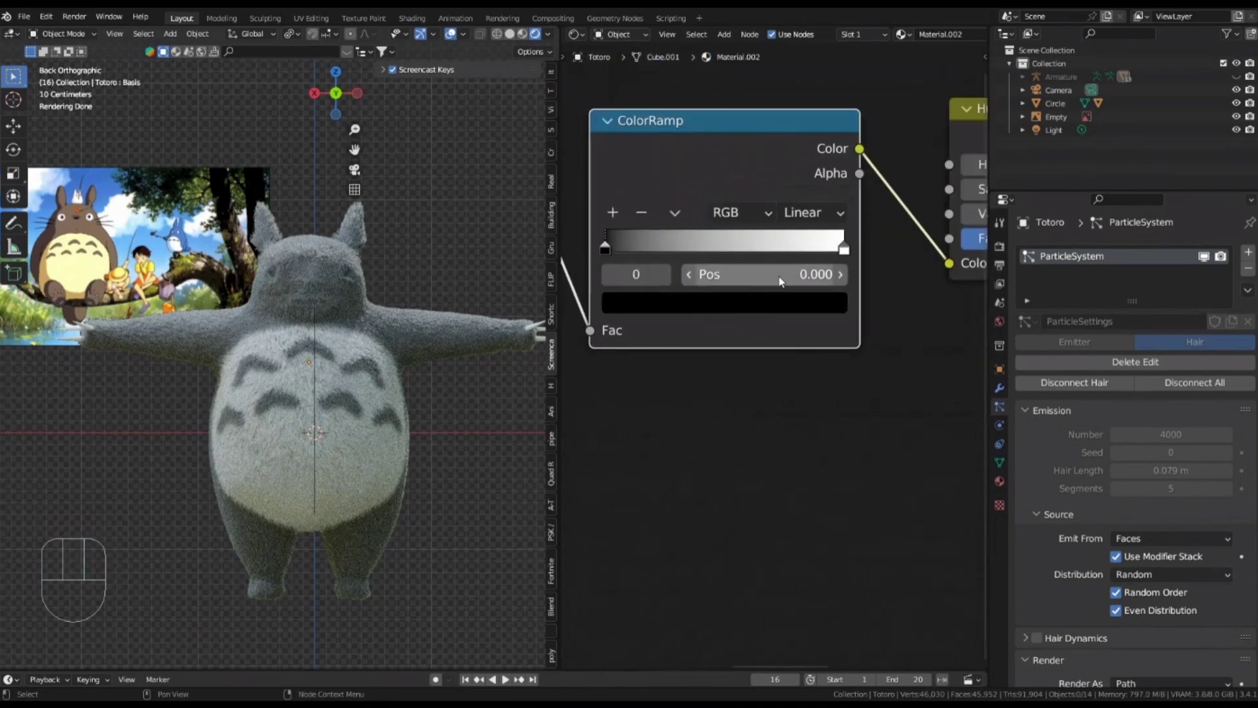
{"action": "scroll", "coordinate": [749, 269], "scroll_direction": "up", "scroll_amount": 3}
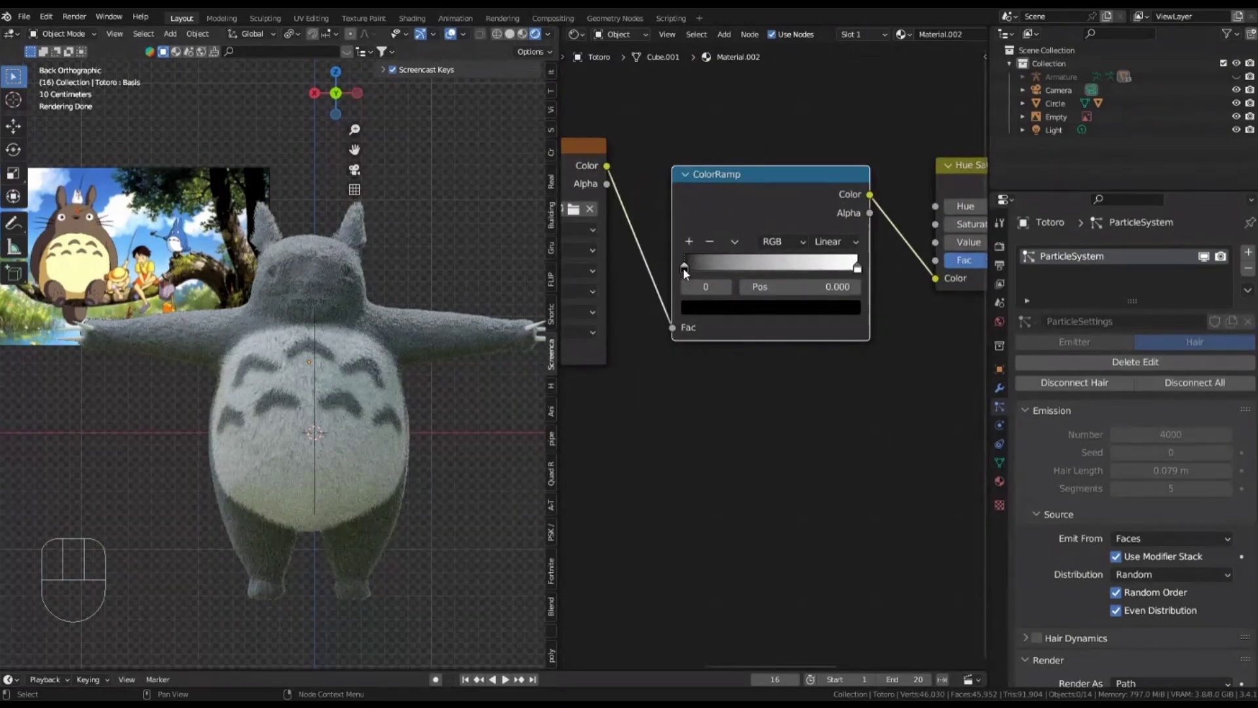
{"action": "mouse_move", "coordinate": [684, 267]}
{"action": "left_mouse_down"}
{"action": "mouse_move", "coordinate": [796, 263]}
{"action": "mouse_move", "coordinate": [675, 270]}
{"action": "left_mouse_up"}
Move the ColorRamp's black stop to position 0.041 to darken the fur and markings, and check the whole model
{"action": "middle_click_drag", "start_coordinate": [434, 340], "coordinate": [202, 325]}
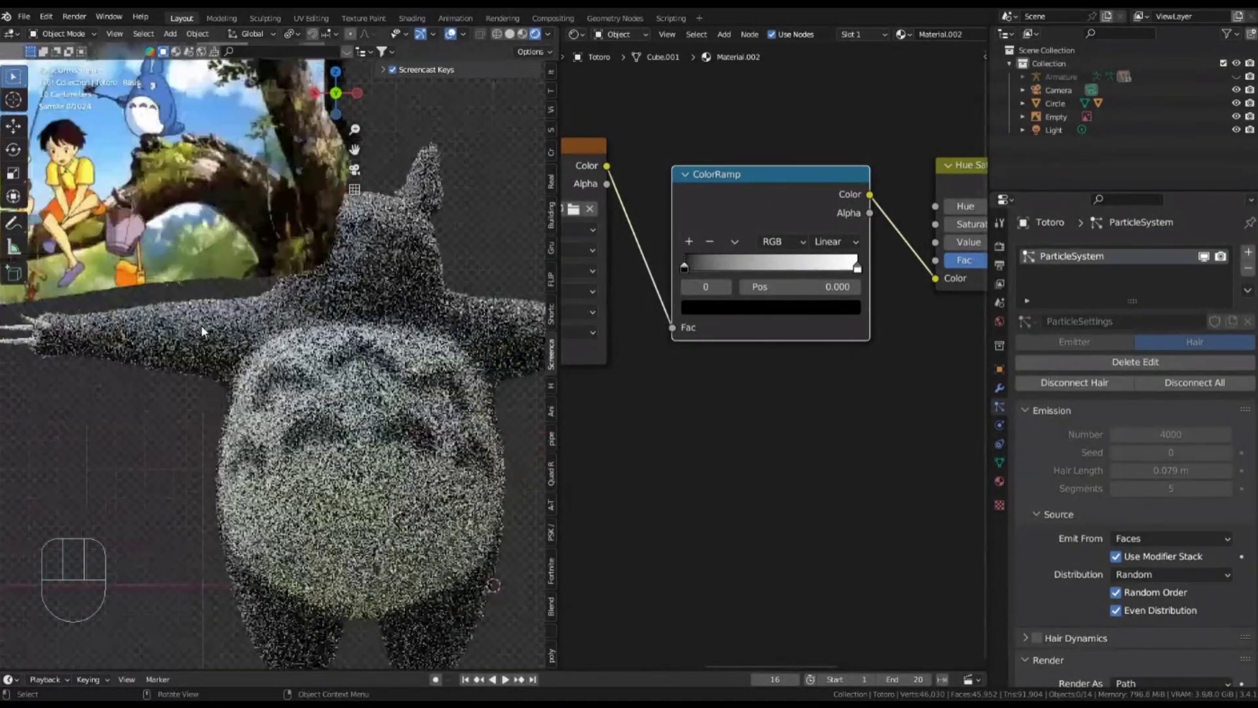
{"action": "scroll", "coordinate": [201, 325], "scroll_direction": "up", "scroll_amount": 4}
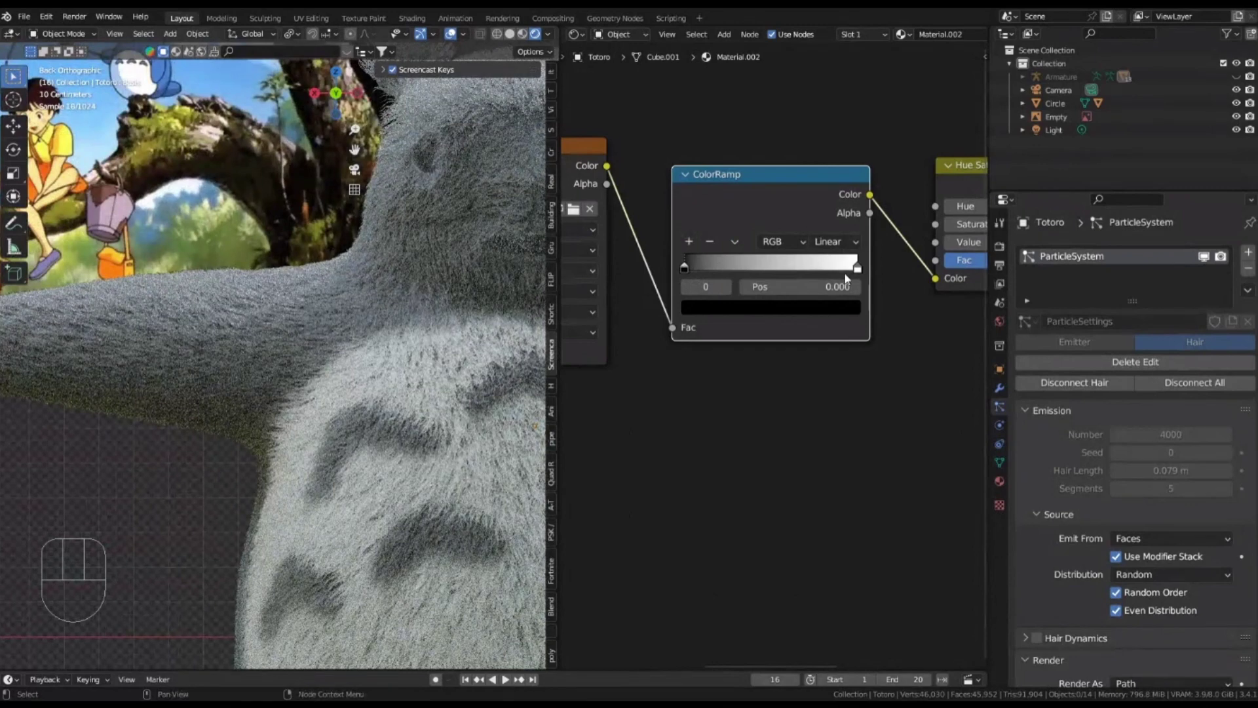
{"action": "scroll", "coordinate": [821, 269], "scroll_direction": "up", "scroll_amount": 2}
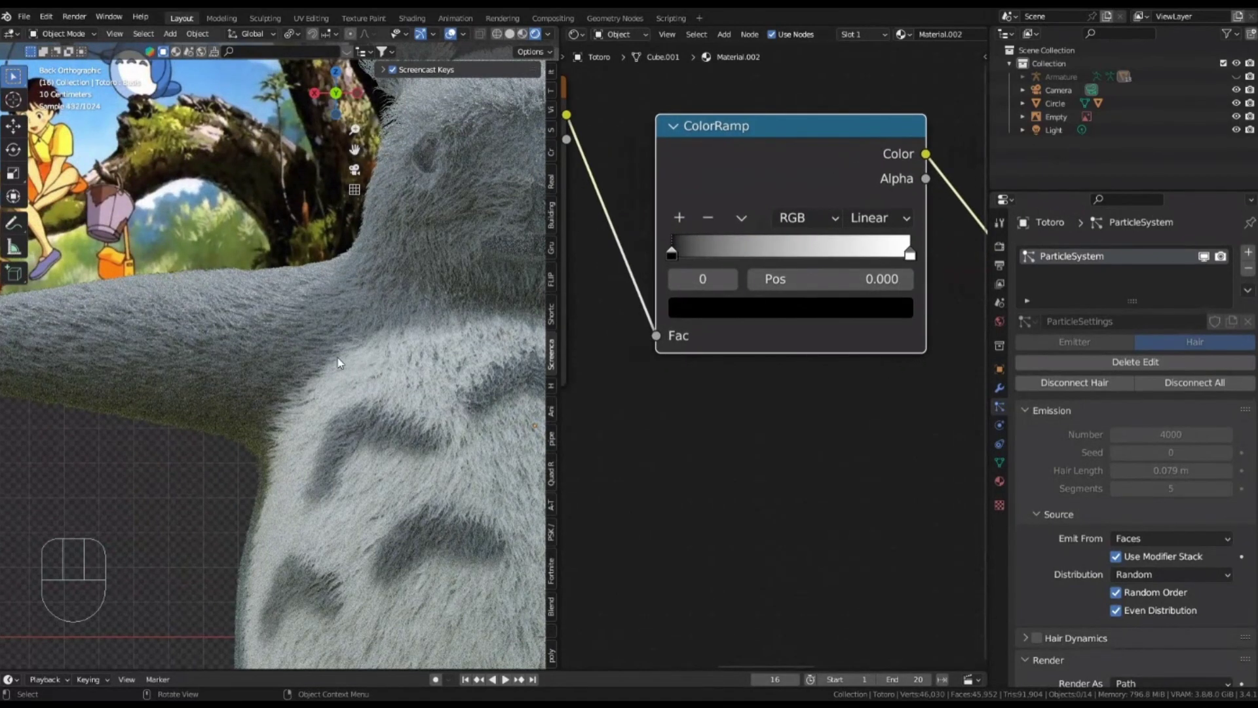
{"action": "left_click_drag", "start_coordinate": [674, 253], "coordinate": [682, 253]}
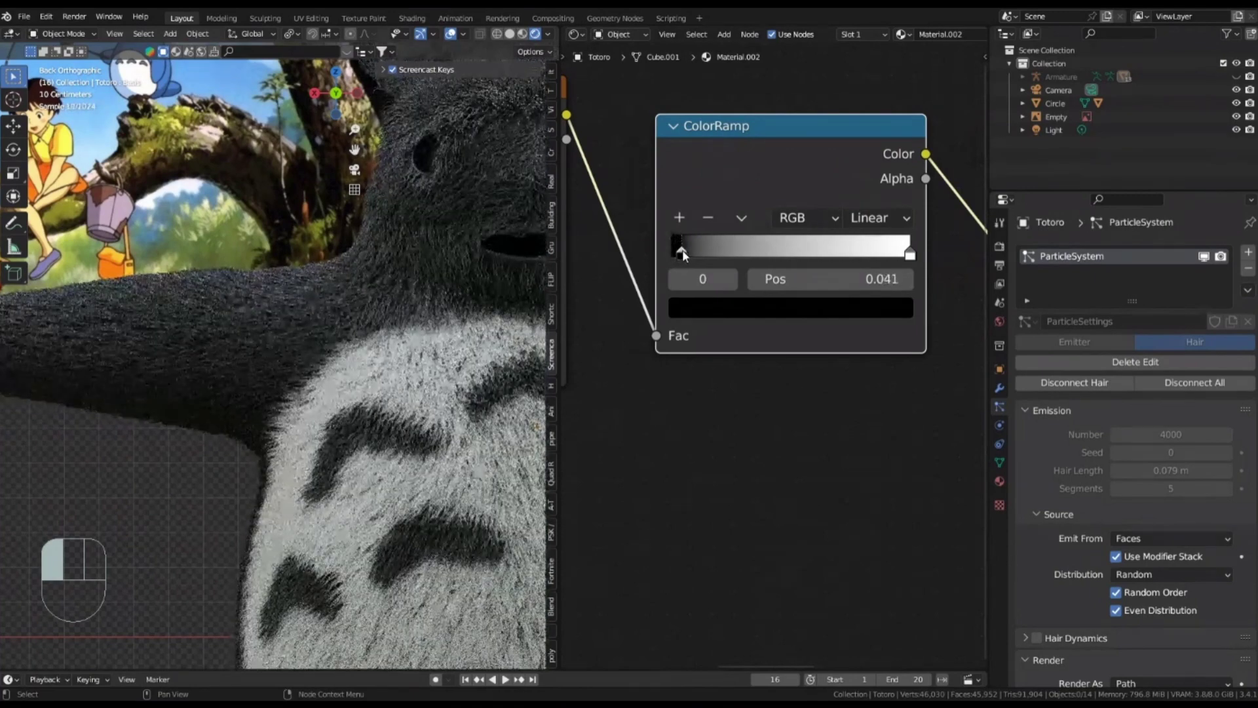
{"action": "scroll", "coordinate": [423, 296], "scroll_direction": "down", "scroll_amount": 8}
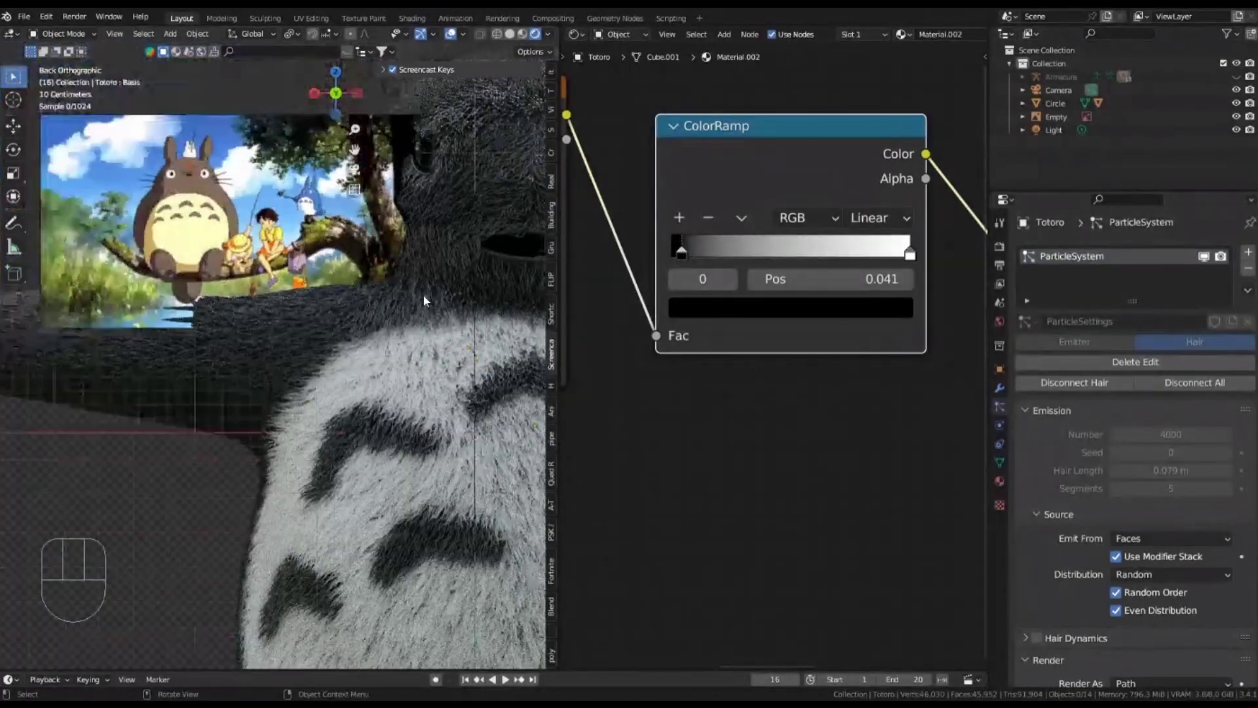
{"action": "scroll", "coordinate": [692, 320], "scroll_direction": "up", "scroll_amount": 2}
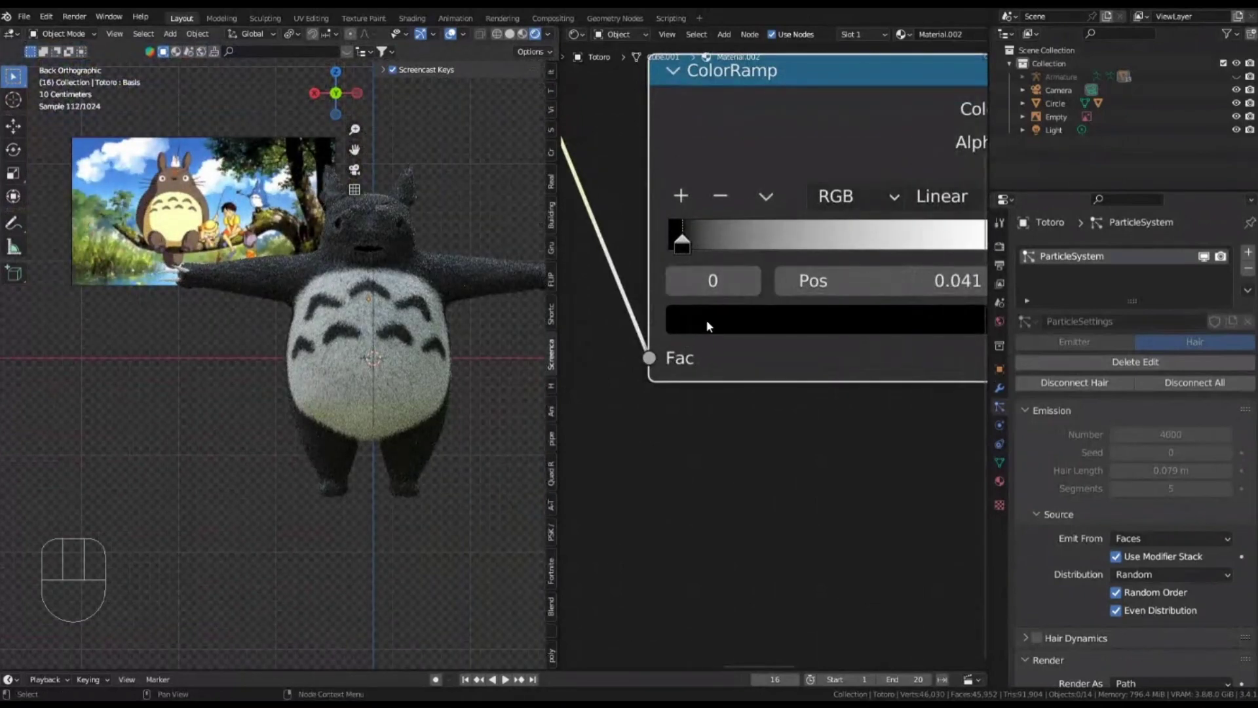
{"action": "scroll", "coordinate": [708, 326], "scroll_direction": "right", "scroll_amount": 4, "text": "shift"}
{"action": "scroll", "coordinate": [734, 323], "scroll_direction": "down", "scroll_amount": 1}
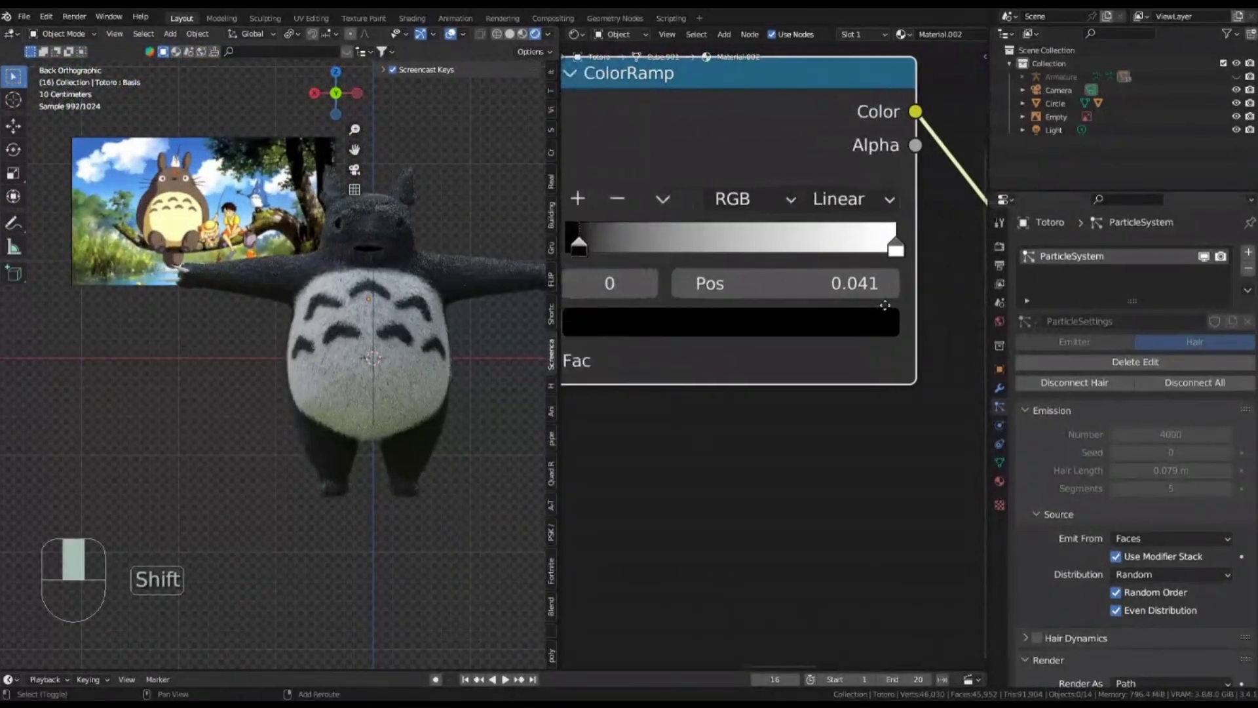
Recolor the ColorRamp's dark stop to a very dark brown with hue 0.029
{"action": "left_click", "coordinate": [764, 315]}
{"action": "left_click_drag", "start_coordinate": [863, 509], "coordinate": [874, 540]}
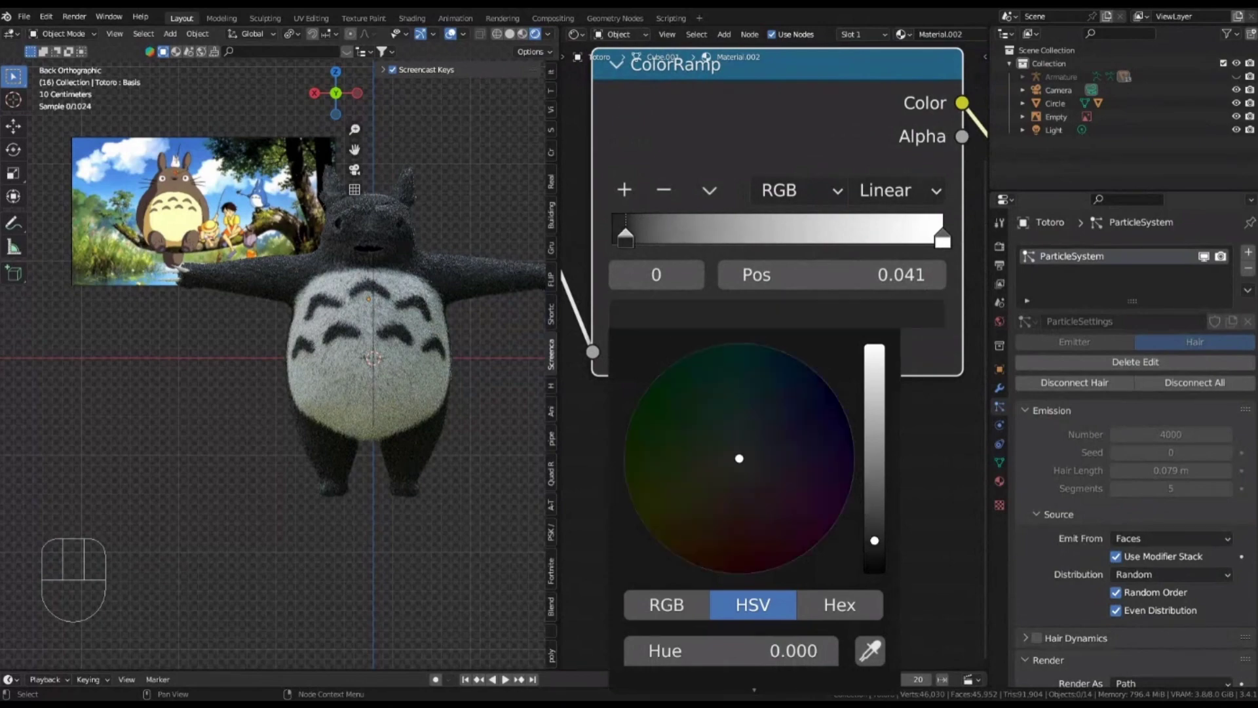
{"action": "left_click", "coordinate": [721, 514]}
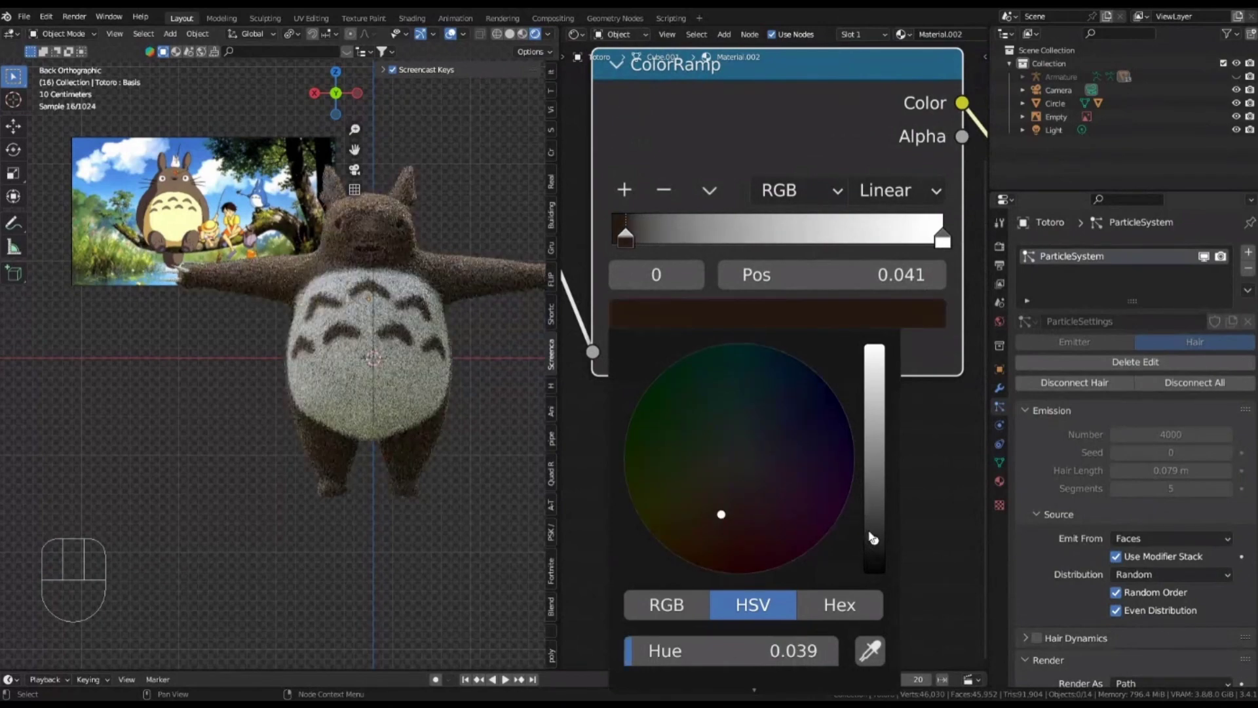
{"action": "scroll", "coordinate": [768, 527], "scroll_direction": "down", "scroll_amount": 1}
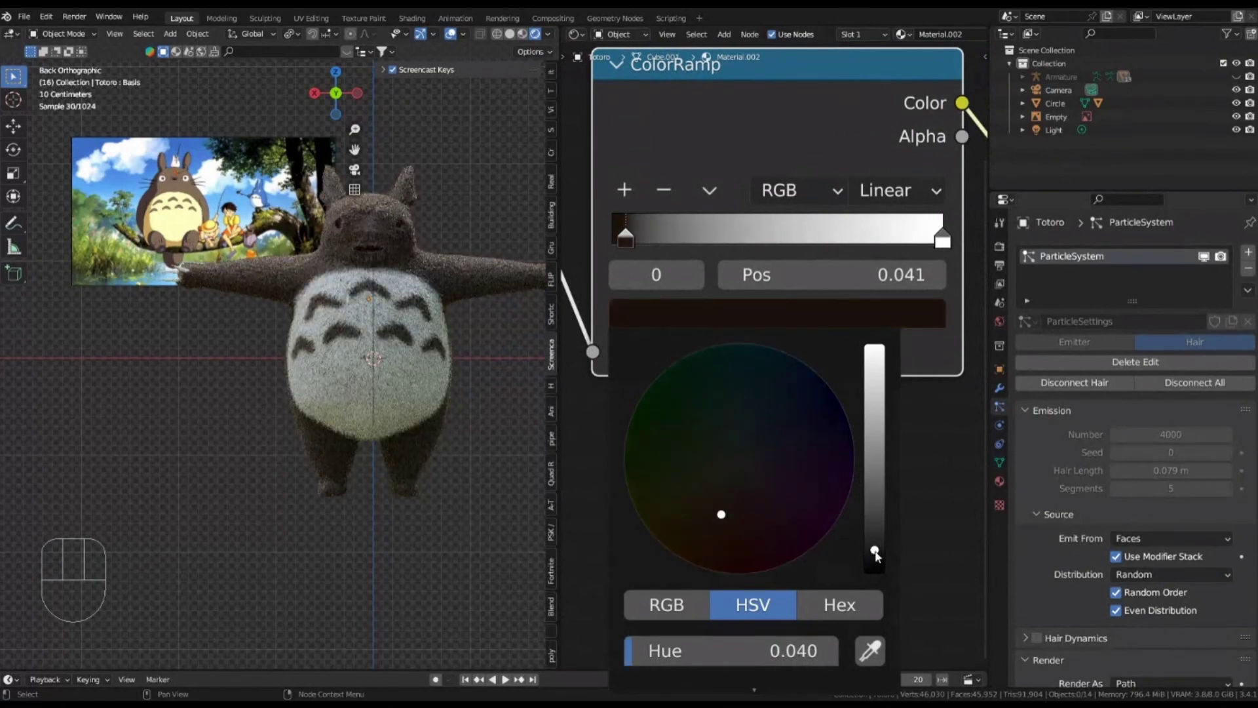
{"action": "left_click", "coordinate": [725, 500]}
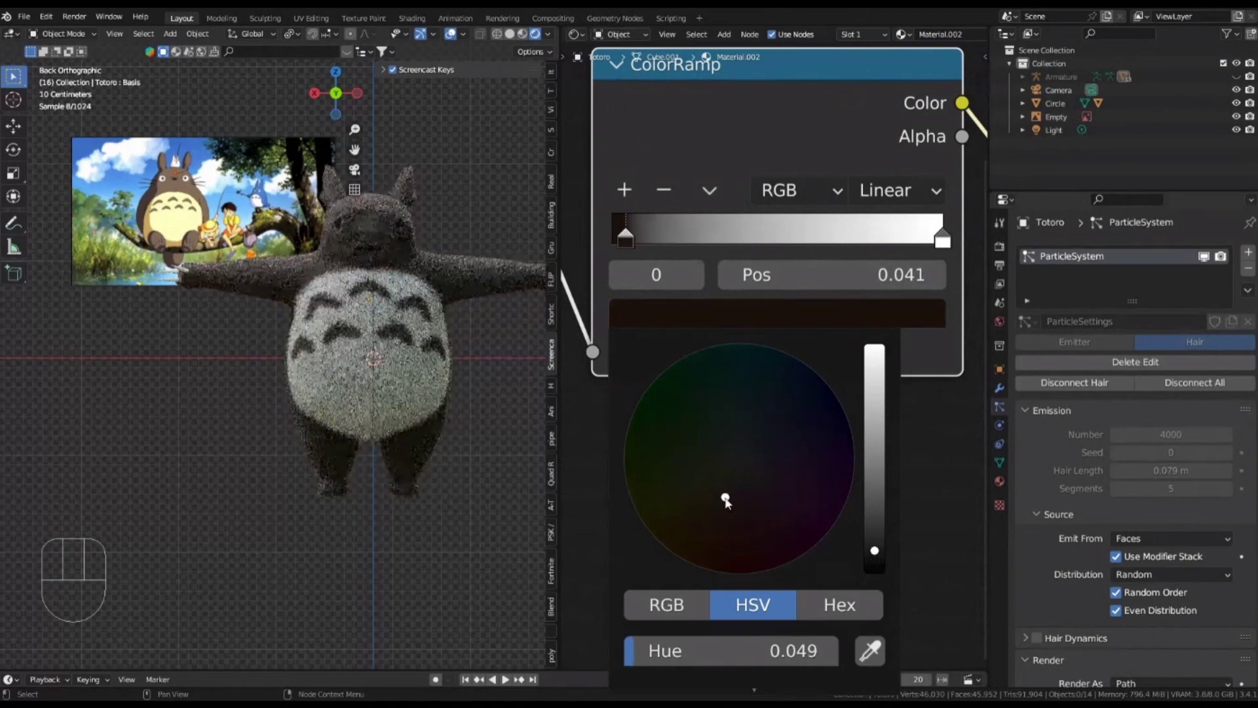
{"action": "left_click_drag", "start_coordinate": [726, 508], "coordinate": [729, 506]}
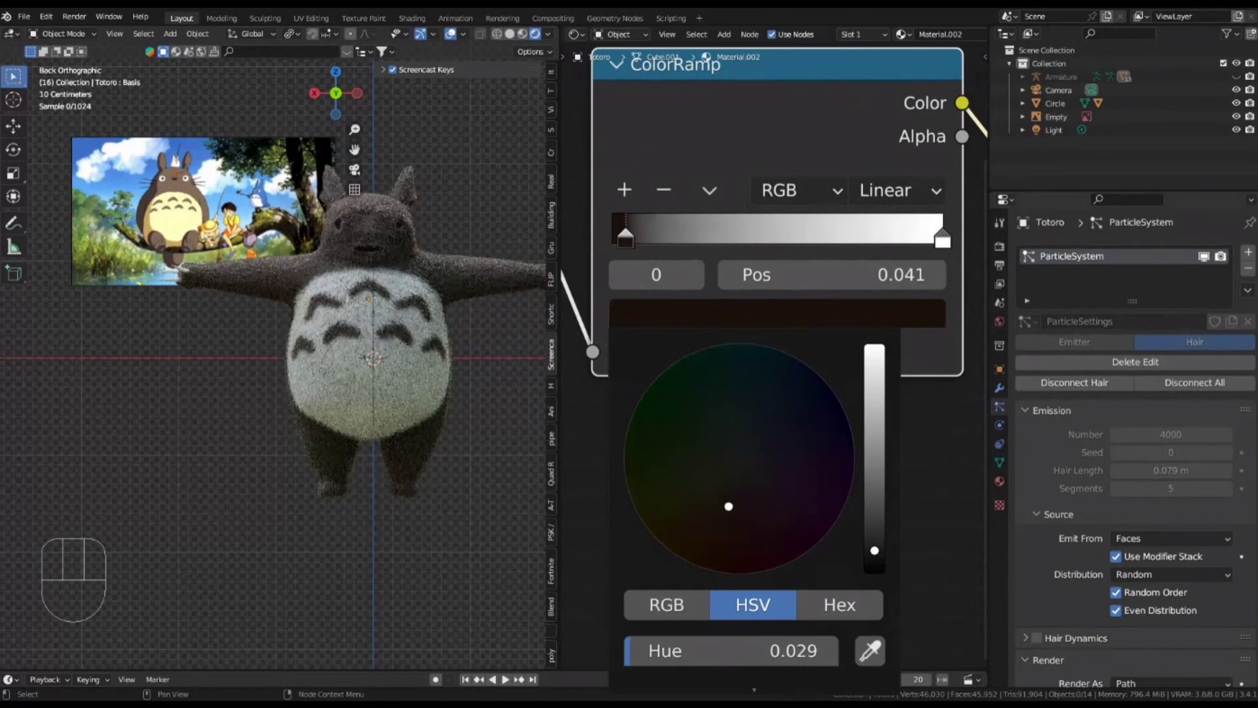
Try moving the ColorRamp's white stop to position 0.123, inspect the belly fur up close, and return the stop to 1.000
{"action": "middle_click_drag", "start_coordinate": [428, 243], "coordinate": [308, 310], "text": "shift"}
{"action": "scroll", "coordinate": [308, 310], "scroll_direction": "up", "scroll_amount": 3}
{"action": "left_click_drag", "start_coordinate": [942, 237], "coordinate": [651, 241]}
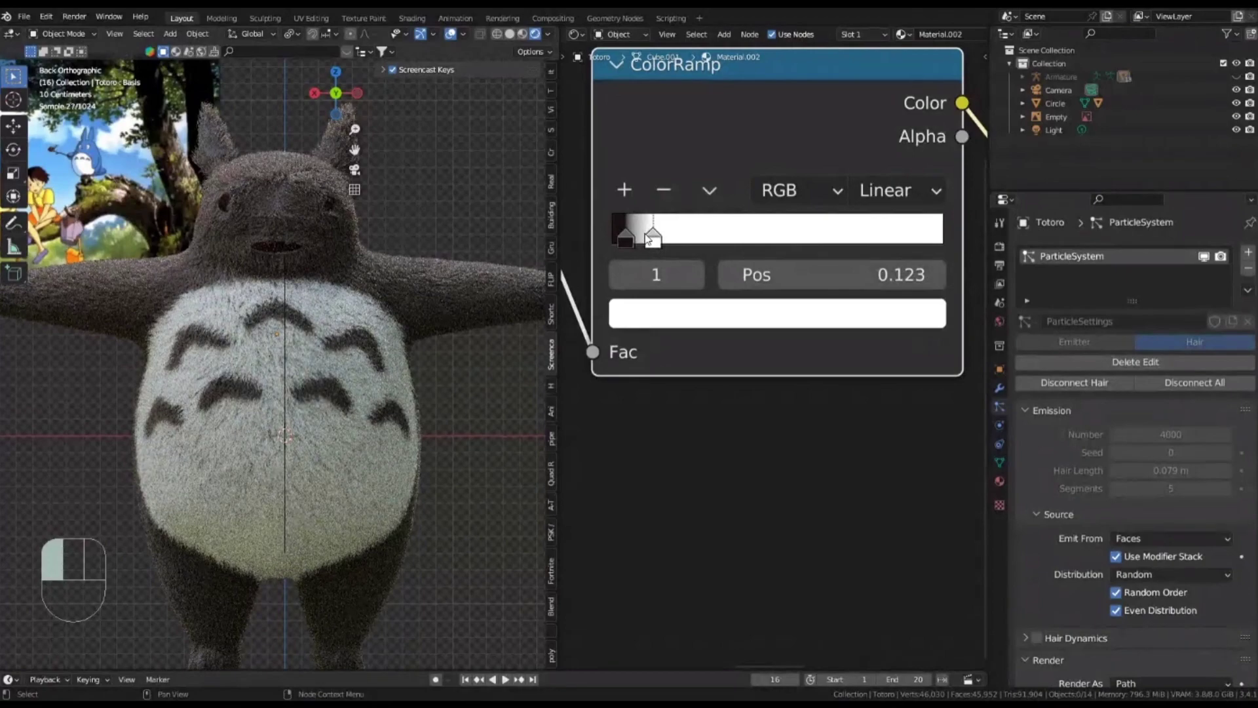
{"action": "scroll", "coordinate": [435, 236], "scroll_direction": "up", "scroll_amount": 6}
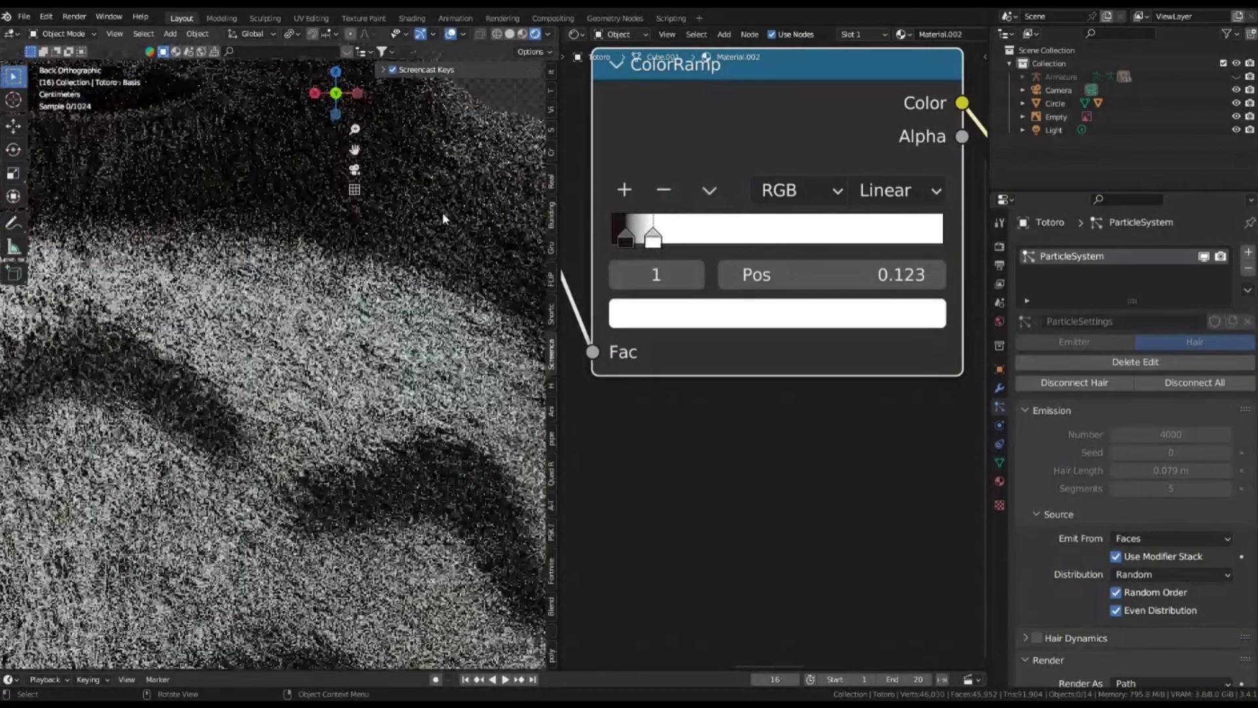
{"action": "left_click_drag", "start_coordinate": [653, 240], "coordinate": [969, 249]}
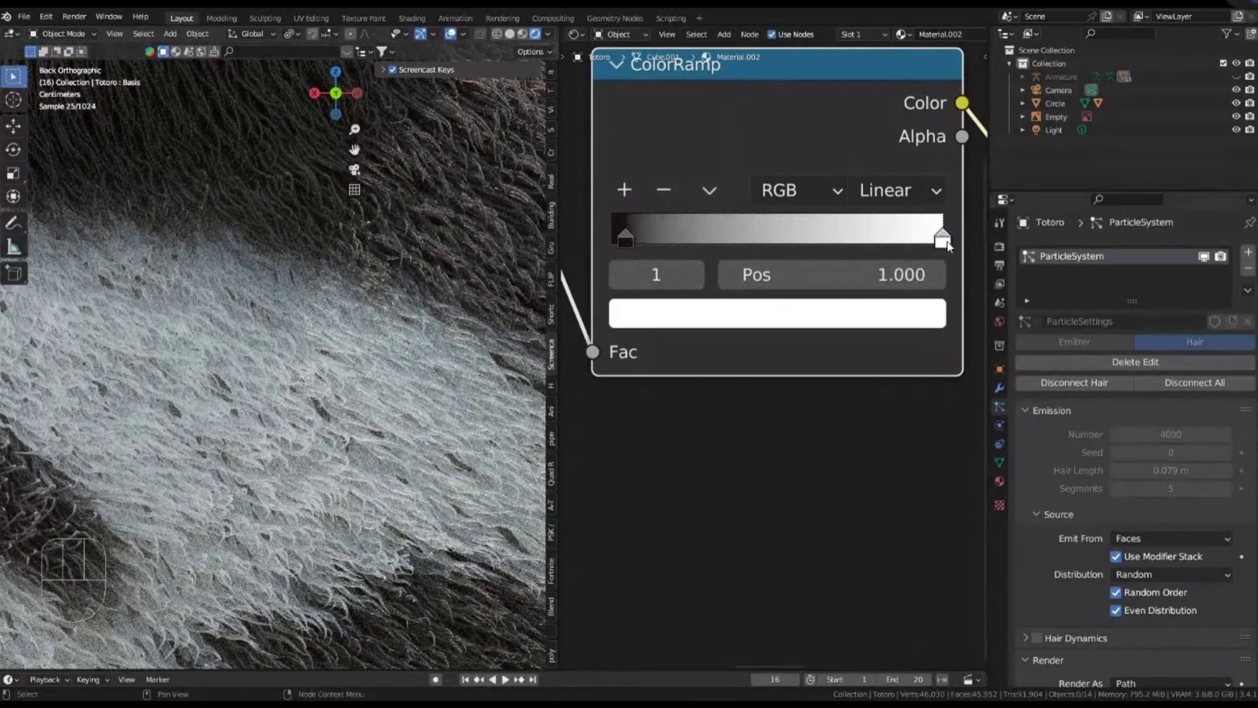
Move the ColorRamp's white stop to position 0.586 and tint it pale cream with hue 0.108
{"action": "left_click_drag", "start_coordinate": [947, 246], "coordinate": [802, 247]}
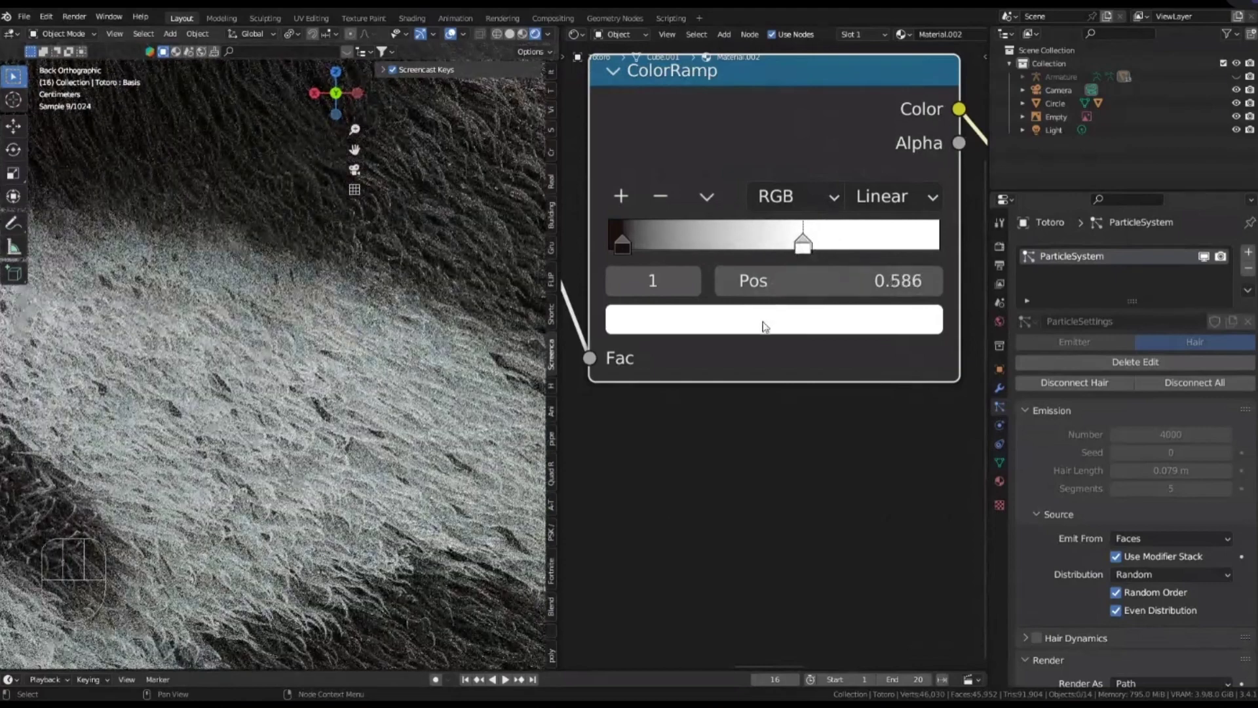
{"action": "left_click", "coordinate": [766, 326]}
{"action": "left_click", "coordinate": [719, 487]}
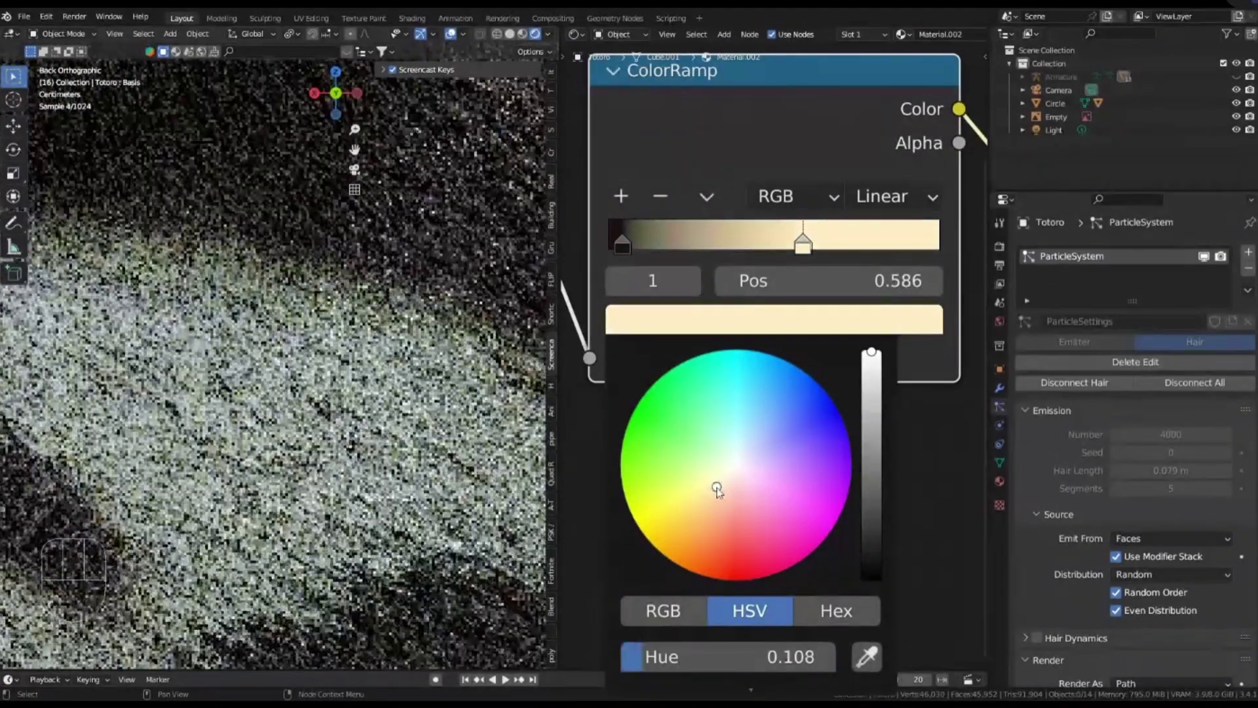
{"action": "scroll", "coordinate": [319, 468], "scroll_direction": "down", "scroll_amount": 5}
{"action": "middle_click_drag", "start_coordinate": [319, 468], "coordinate": [376, 366], "text": "shift"}
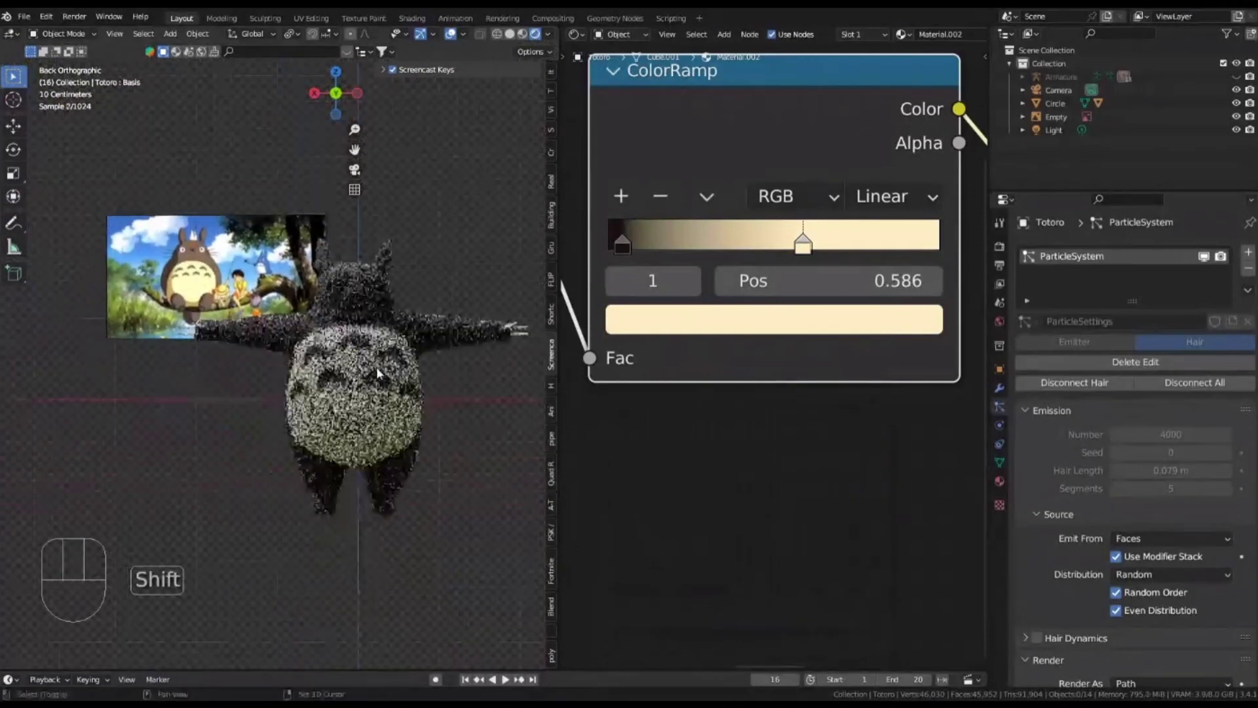
{"action": "scroll", "coordinate": [376, 367], "scroll_direction": "up", "scroll_amount": 1}
Shift the ColorRamp's light stop to a peach tone and check the belly fur and markings up close
{"action": "left_click", "coordinate": [785, 316]}
{"action": "left_click_drag", "start_coordinate": [718, 485], "coordinate": [726, 507]}
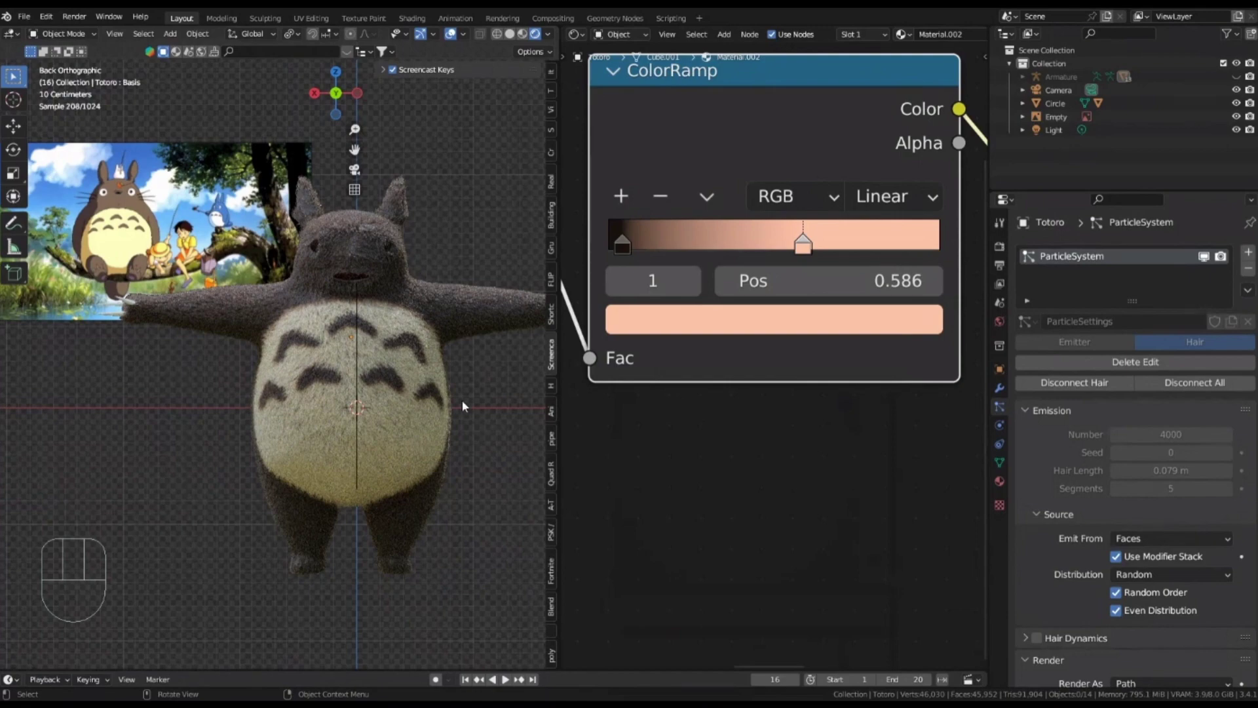
{"action": "middle_click_drag", "start_coordinate": [402, 269], "coordinate": [322, 258], "text": "shift"}
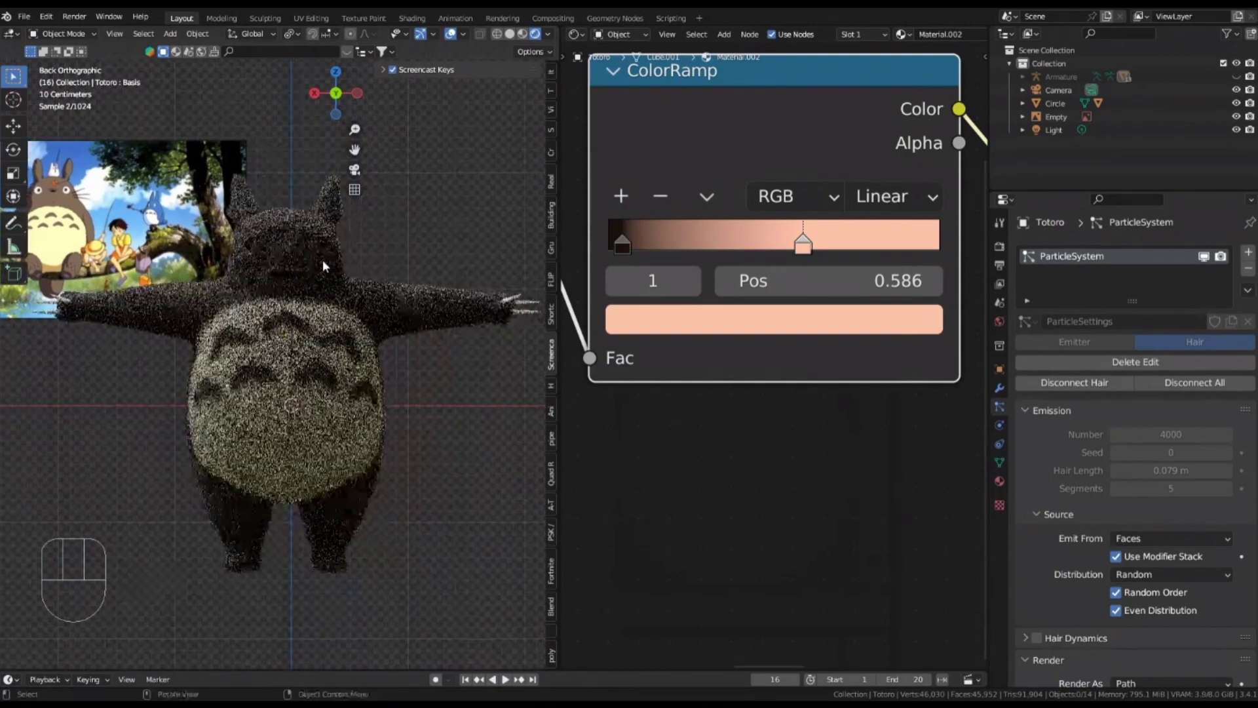
{"action": "scroll", "coordinate": [325, 264], "scroll_direction": "up", "scroll_amount": 1}
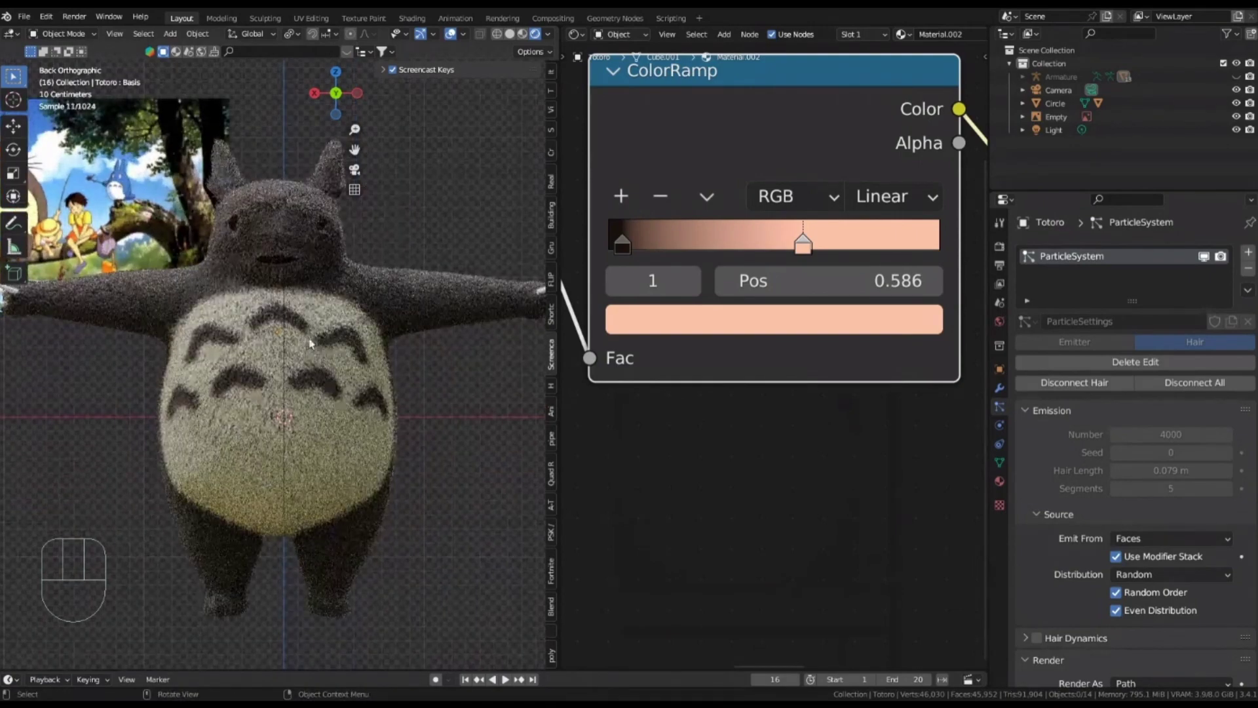
{"action": "scroll", "coordinate": [292, 351], "scroll_direction": "up", "scroll_amount": 2}
{"action": "scroll", "coordinate": [269, 359], "scroll_direction": "up", "scroll_amount": 4}
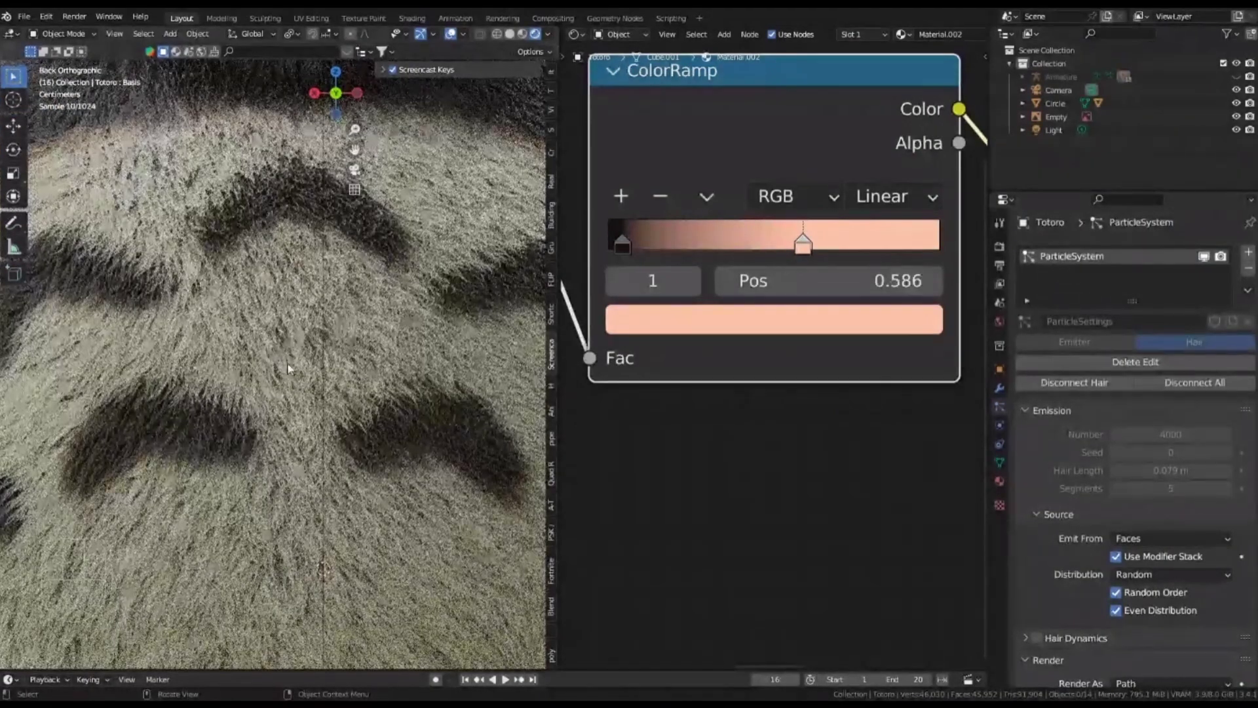
Select the Totoro body and expand the Hair Shape settings of its hair particle system
{"action": "left_click", "coordinate": [289, 368]}
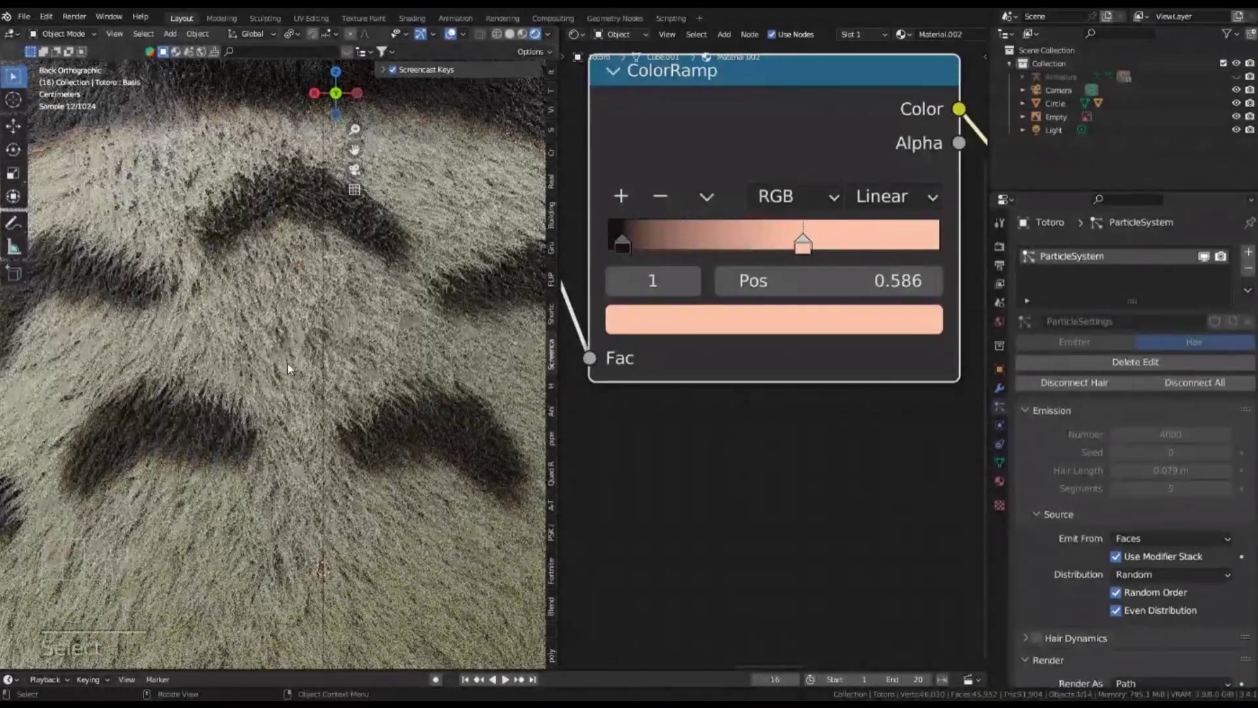
{"action": "scroll", "coordinate": [221, 343], "scroll_direction": "down", "scroll_amount": 6}
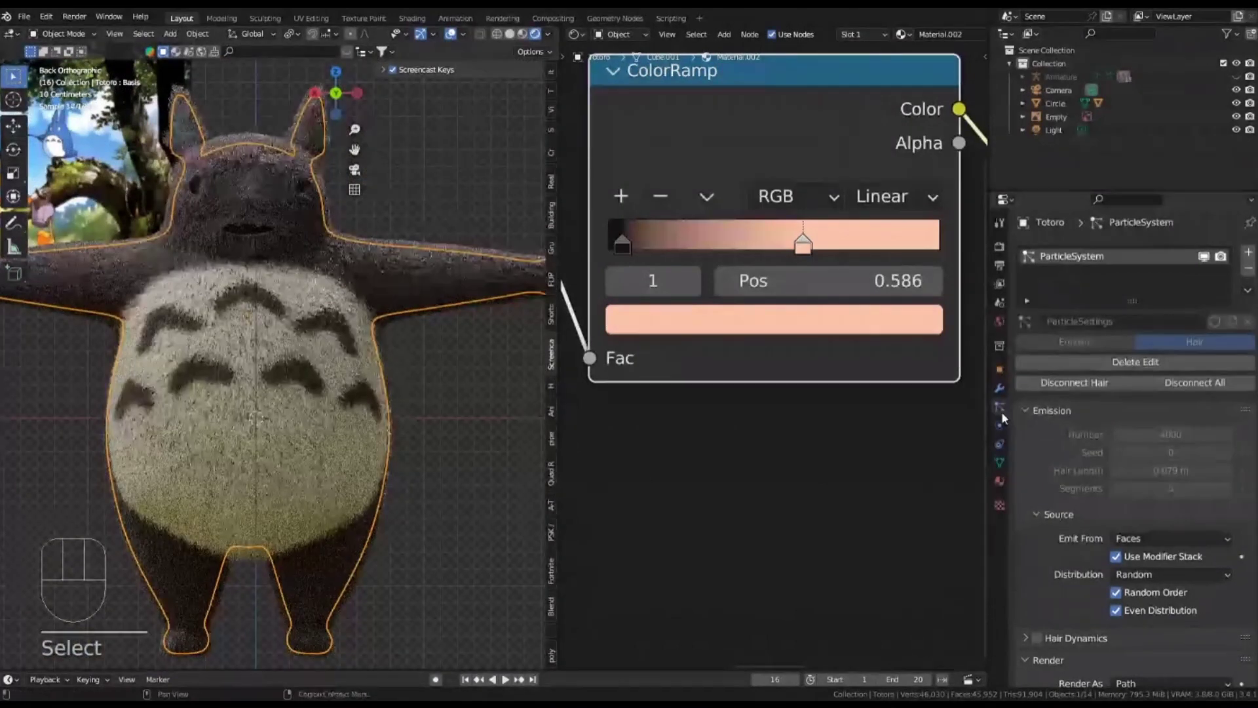
{"action": "scroll", "coordinate": [1104, 469], "scroll_direction": "down", "scroll_amount": 10}
{"action": "scroll", "coordinate": [1075, 461], "scroll_direction": "down", "scroll_amount": 10}
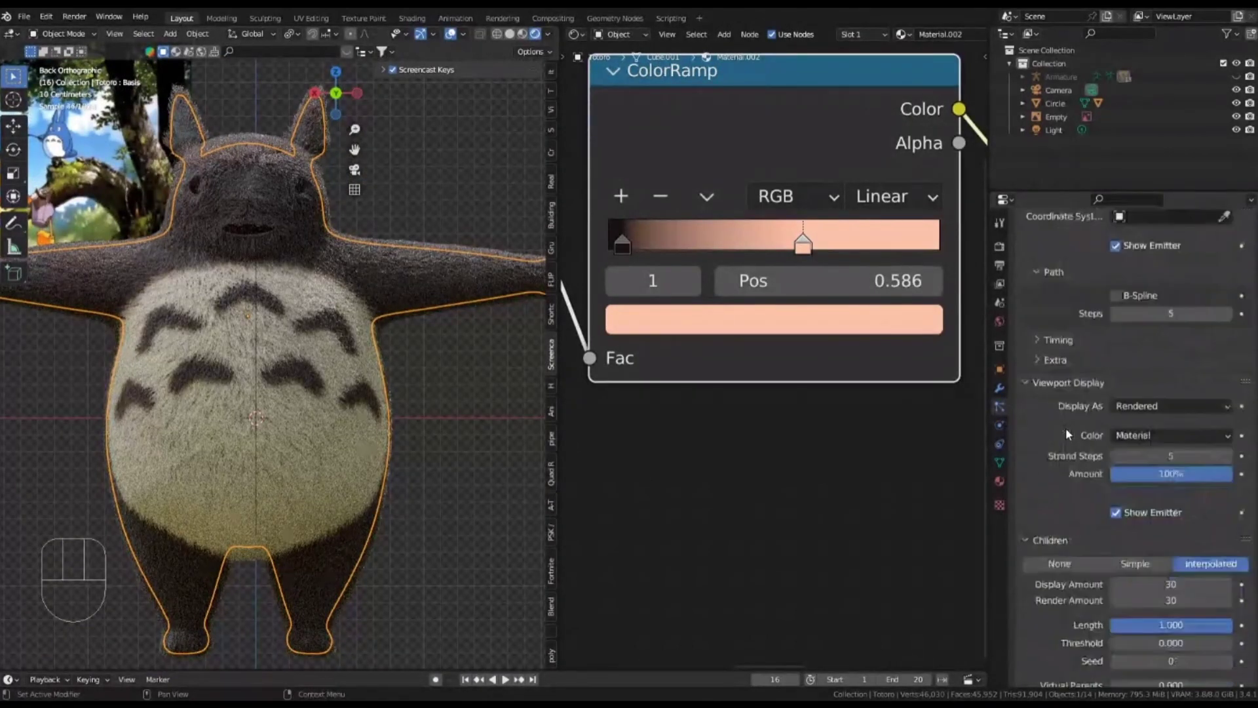
{"action": "scroll", "coordinate": [1077, 383], "scroll_direction": "up", "scroll_amount": 12}
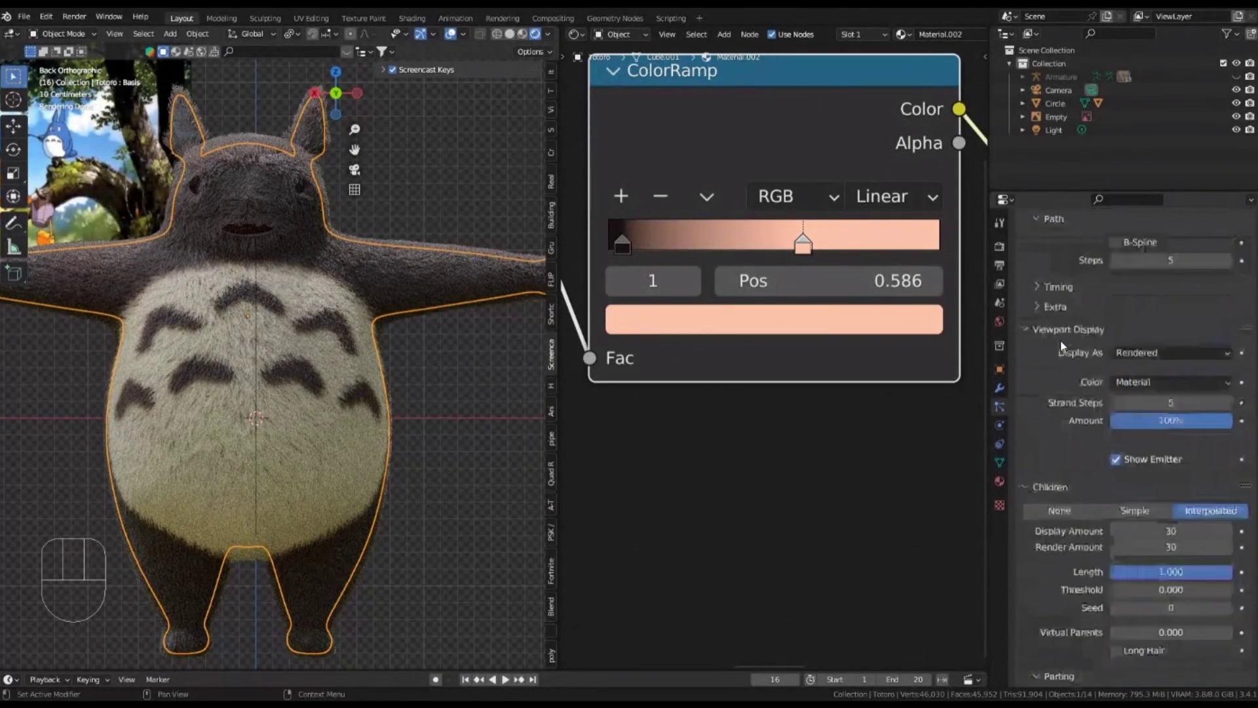
{"action": "scroll", "coordinate": [1078, 422], "scroll_direction": "down", "scroll_amount": 5}
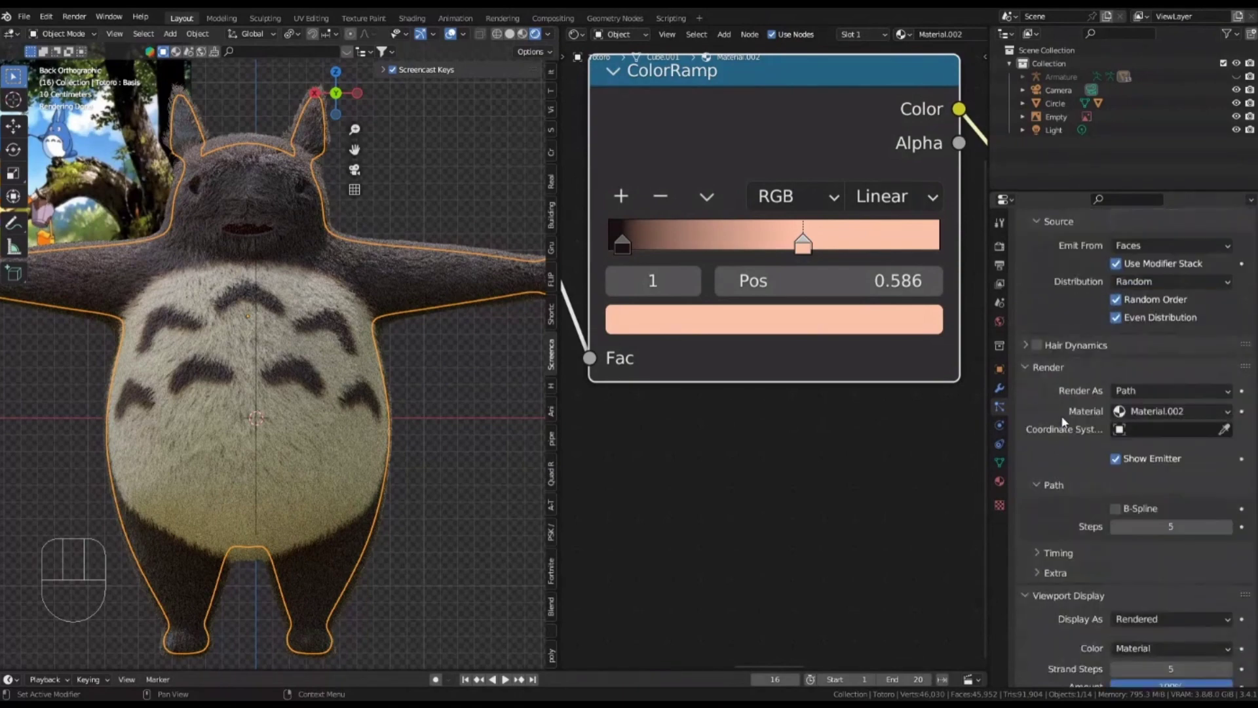
{"action": "scroll", "coordinate": [1076, 380], "scroll_direction": "down", "scroll_amount": 20}
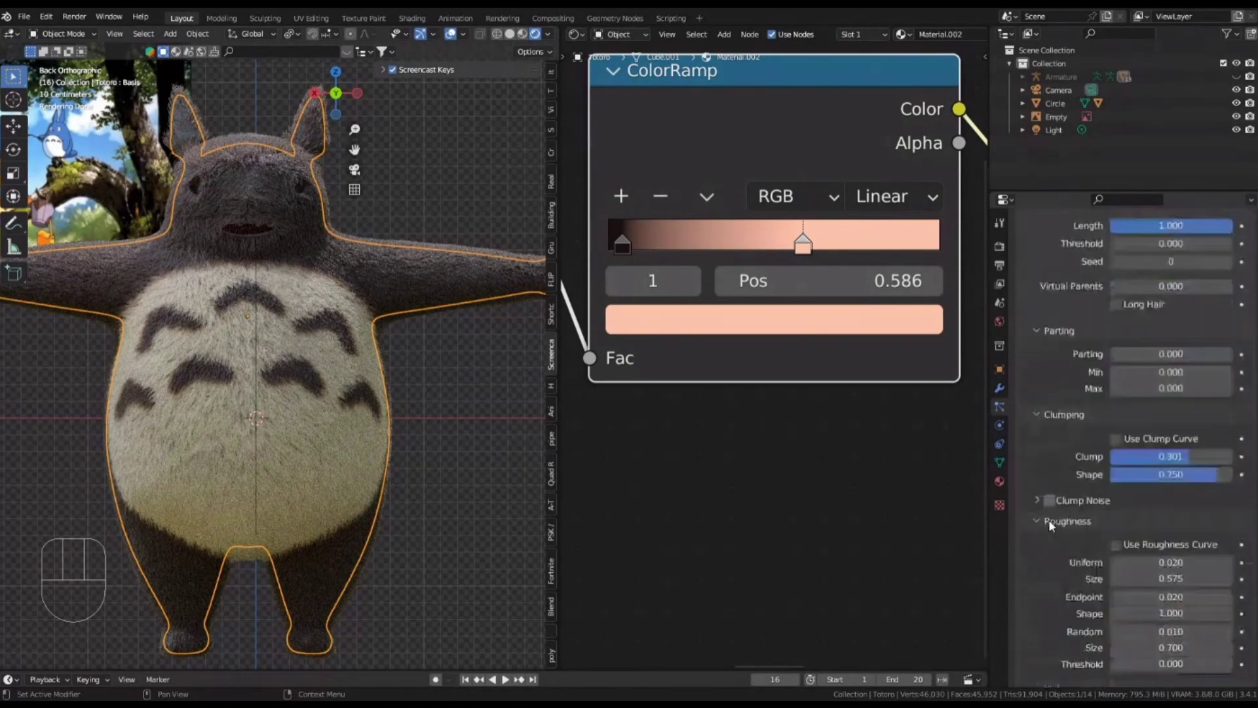
{"action": "scroll", "coordinate": [1045, 494], "scroll_direction": "down", "scroll_amount": 5}
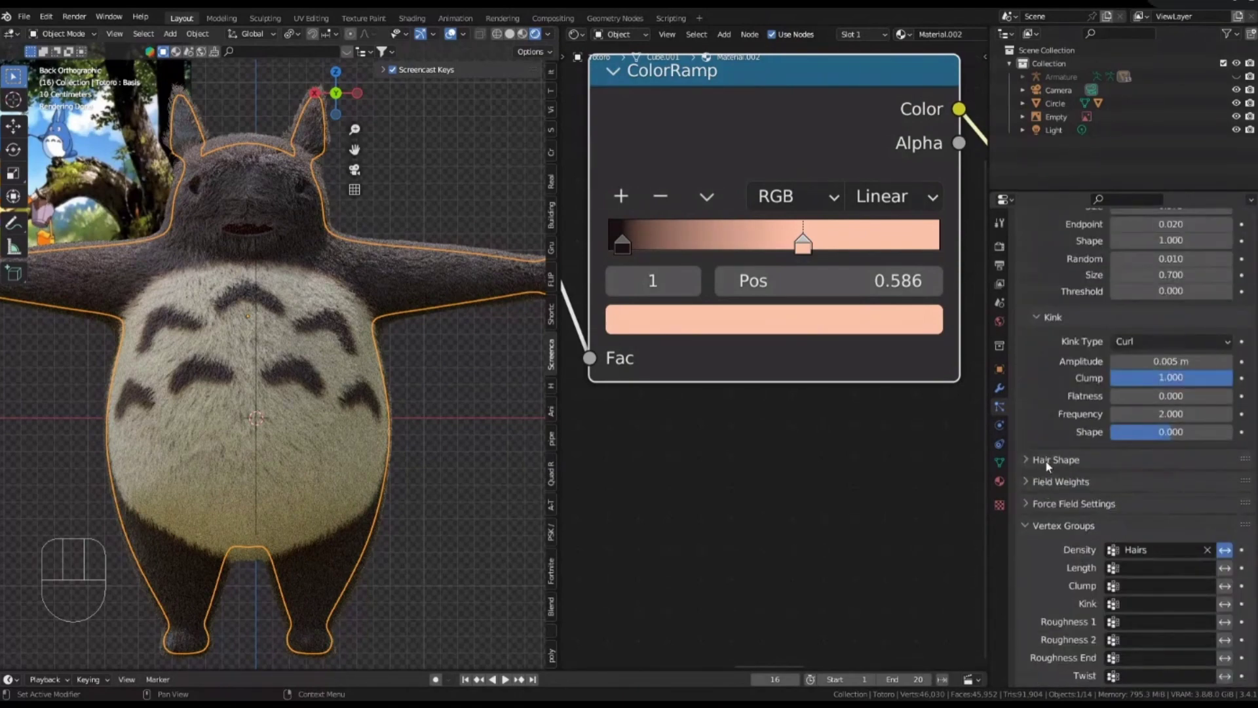
{"action": "left_click", "coordinate": [1047, 462]}
{"action": "scroll", "coordinate": [1072, 457], "scroll_direction": "down", "scroll_amount": 4}
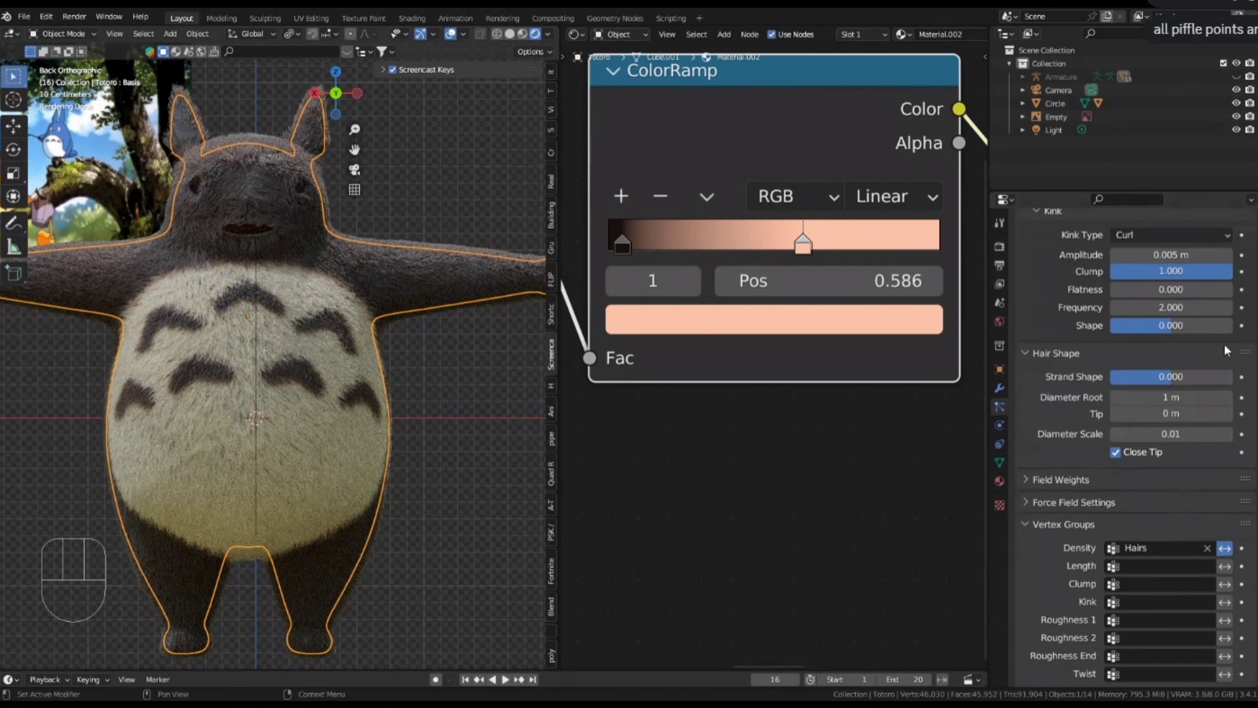
Set the hair's Diameter Root to 0.2 m for thinner strands and save the file
{"action": "left_click", "coordinate": [1172, 395]}
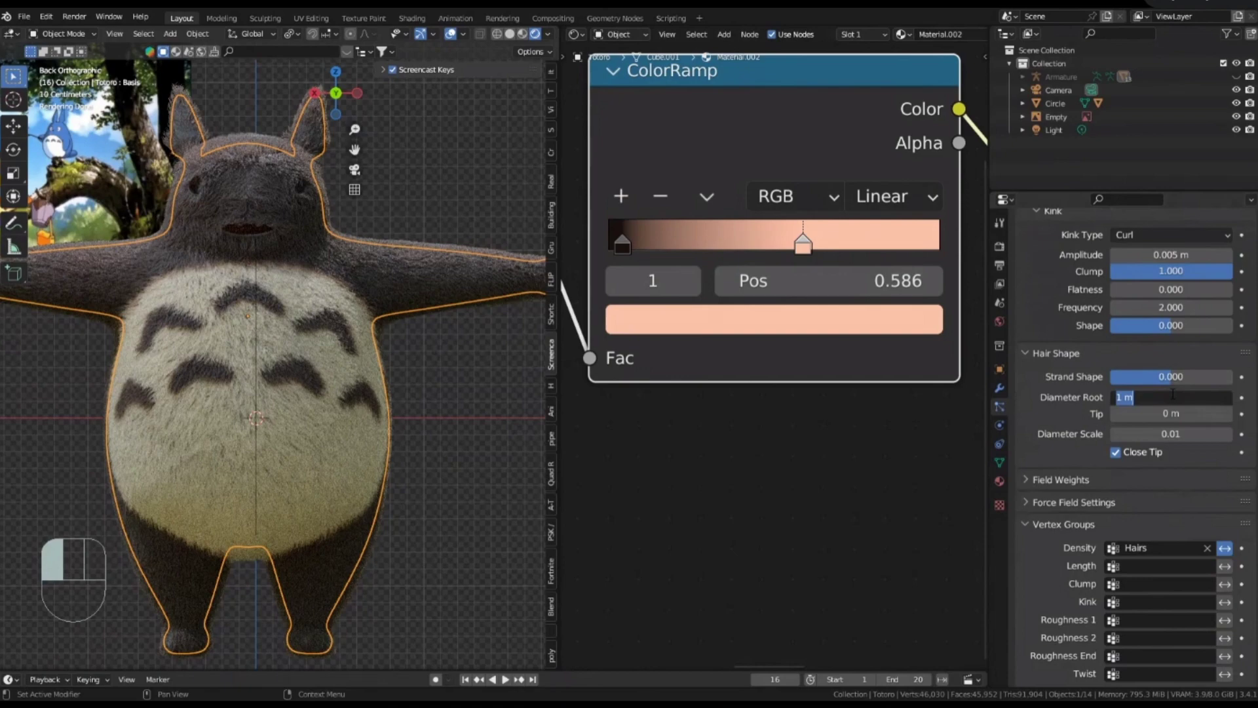
{"action": "type", "text": ".2"}
{"action": "key", "text": "Return"}
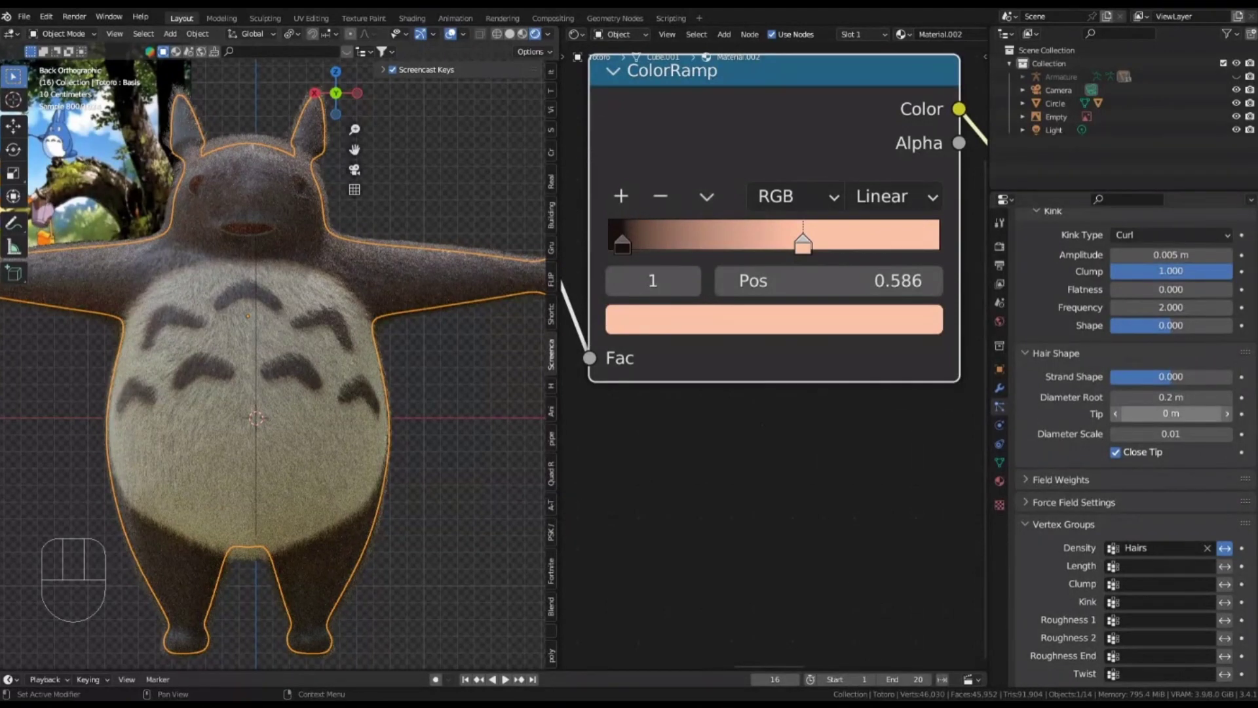
{"action": "left_click_drag", "start_coordinate": [1170, 413], "coordinate": [1179, 413]}
{"action": "scroll", "coordinate": [1144, 418], "scroll_direction": "up", "scroll_amount": 15}
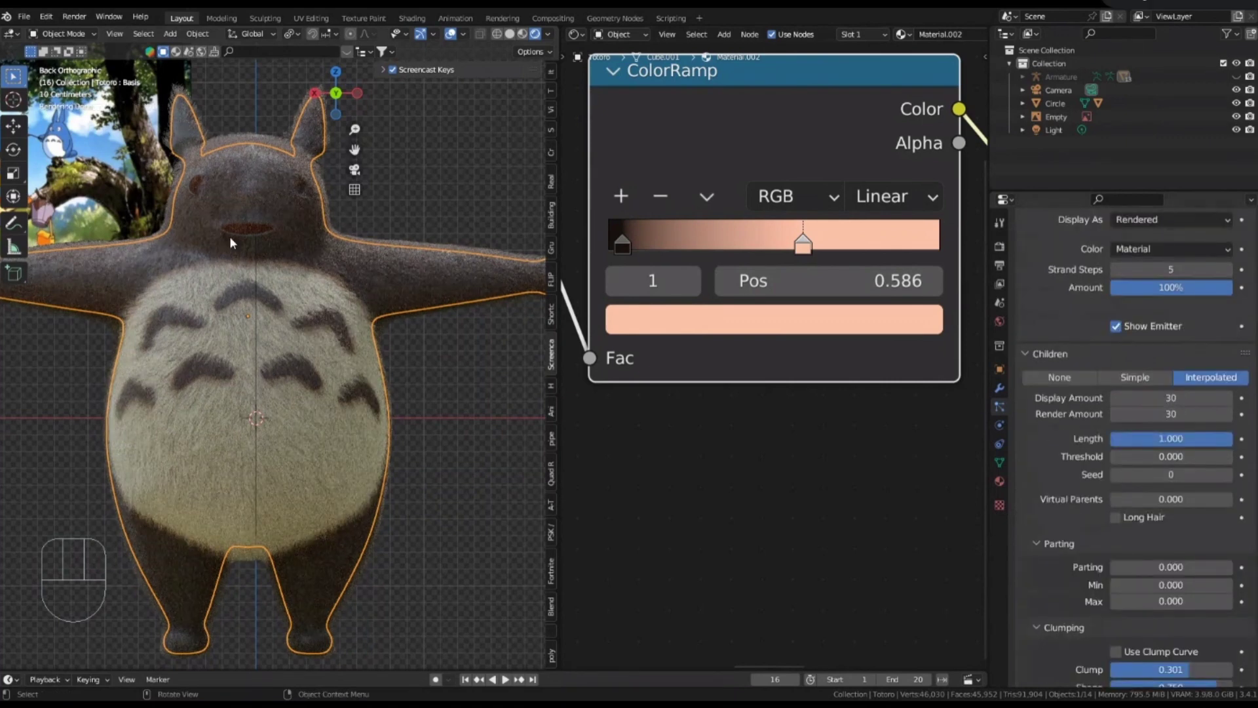
{"action": "key", "text": "ctrl+s"}
Set the interpolated children's Display Amount and Render Amount to 50 and check the fur up close
{"action": "scroll", "coordinate": [1150, 429], "scroll_direction": "up", "scroll_amount": 1}
{"action": "left_click", "coordinate": [1150, 426]}
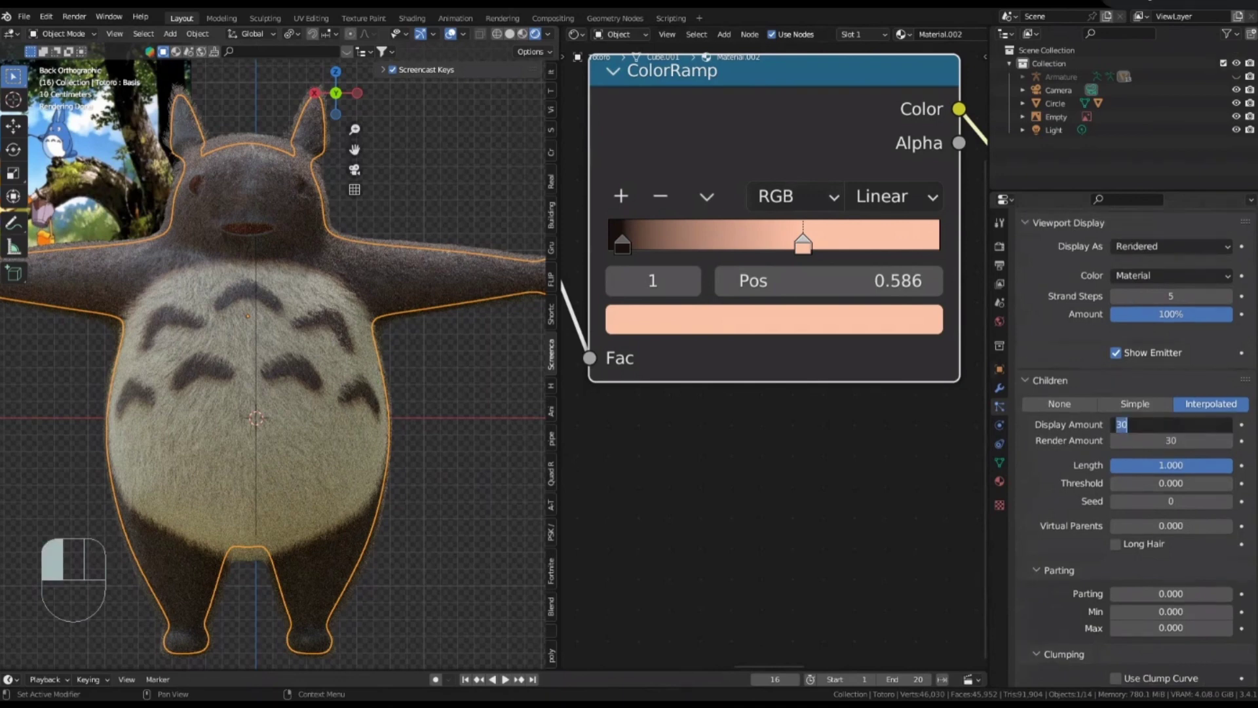
{"action": "type", "text": "50"}
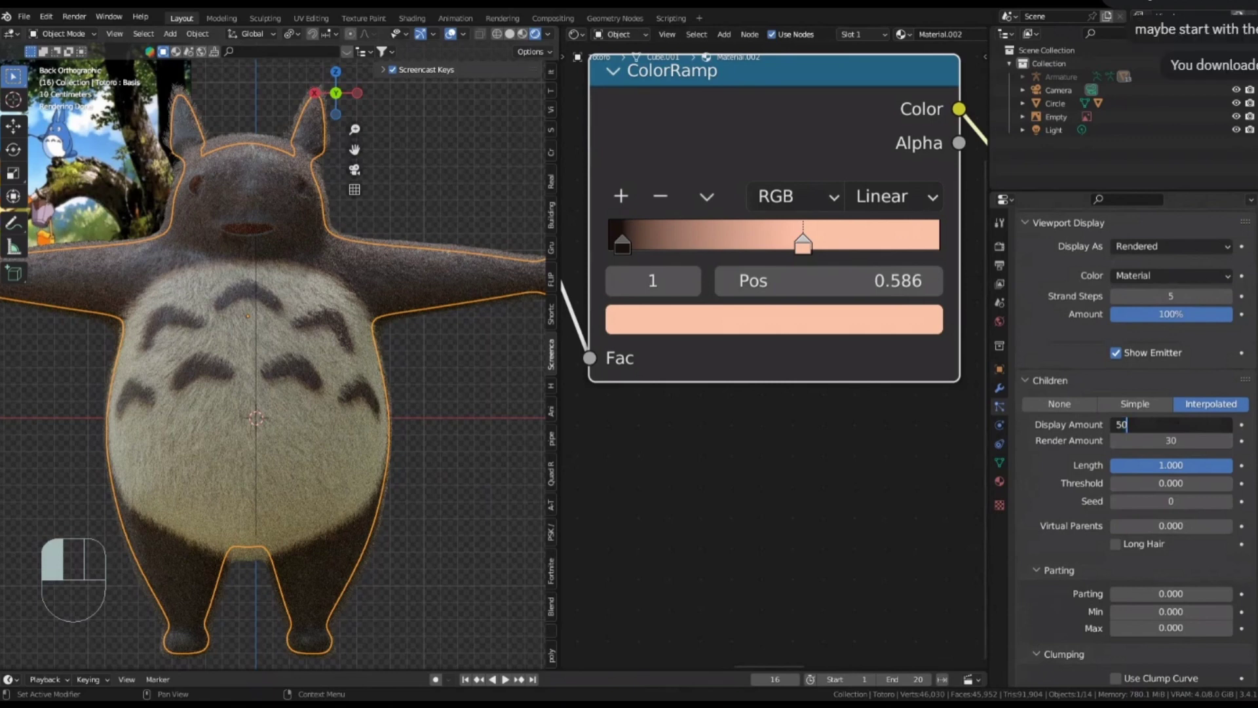
{"action": "left_click", "coordinate": [262, 99]}
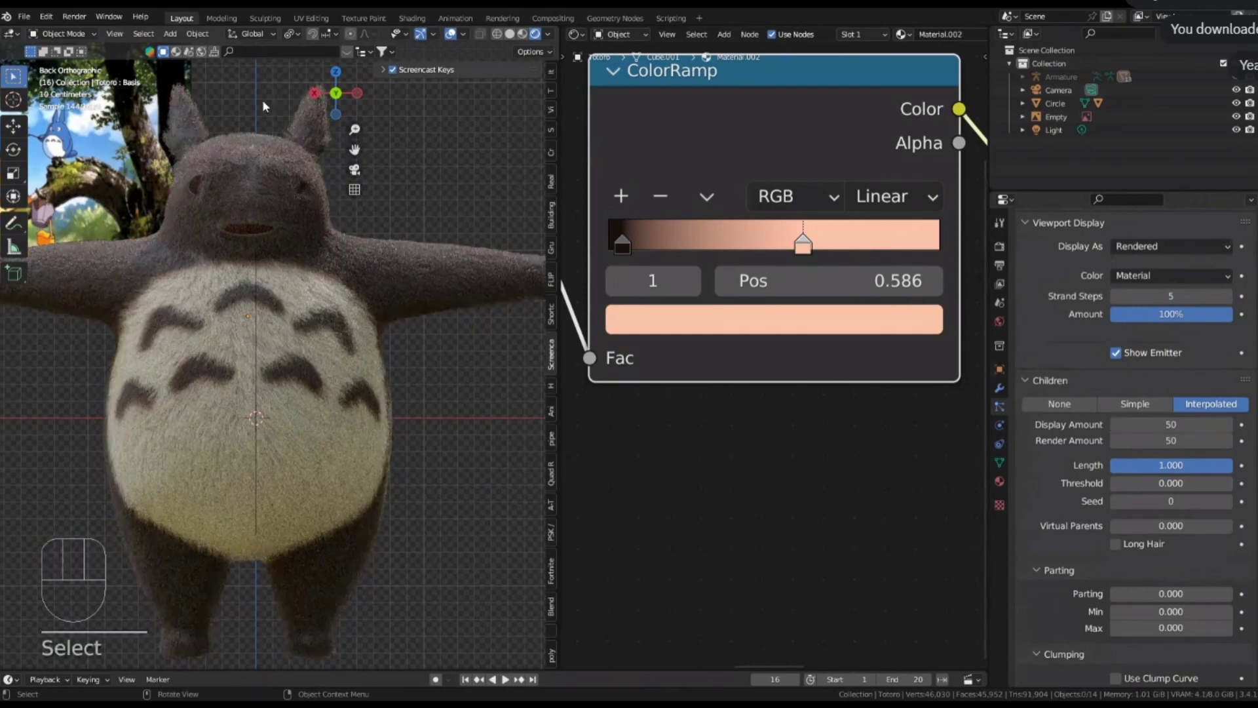
{"action": "scroll", "coordinate": [254, 332], "scroll_direction": "up", "scroll_amount": 8}
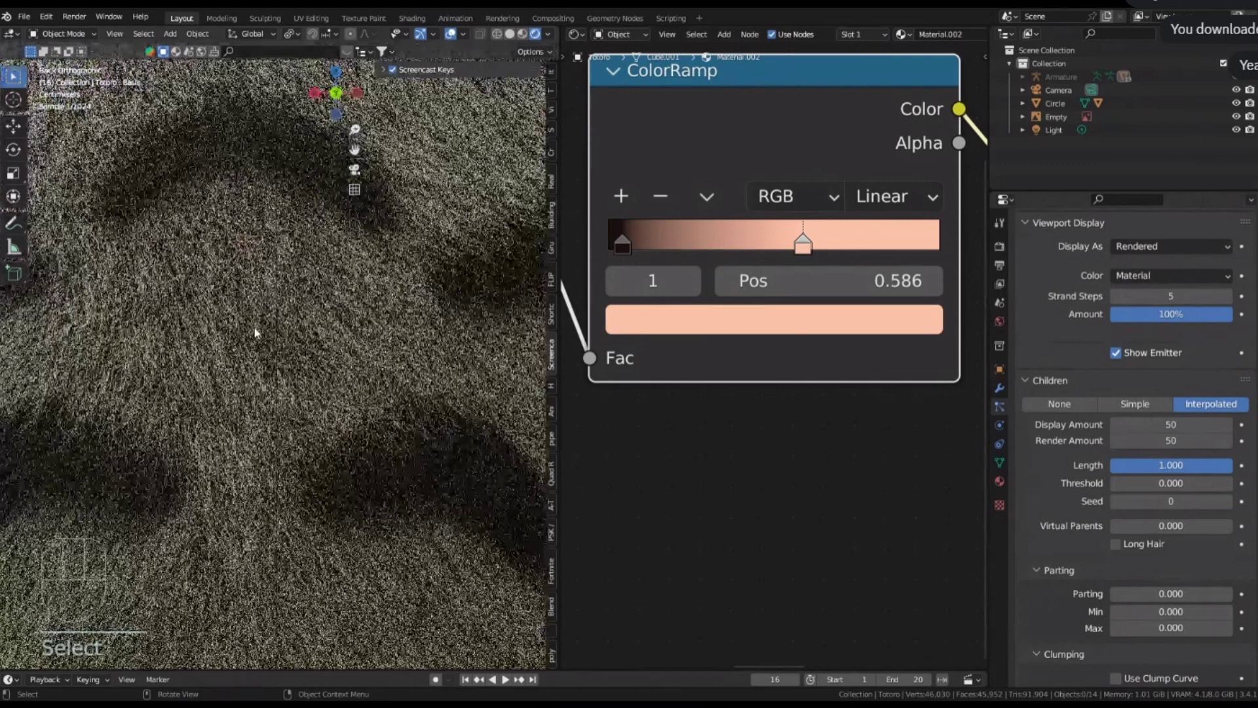
{"action": "scroll", "coordinate": [255, 332], "scroll_direction": "down", "scroll_amount": 8}
Raise the children's Display Amount to 100, save the file, and check the denser fur
{"action": "left_click", "coordinate": [1184, 424]}
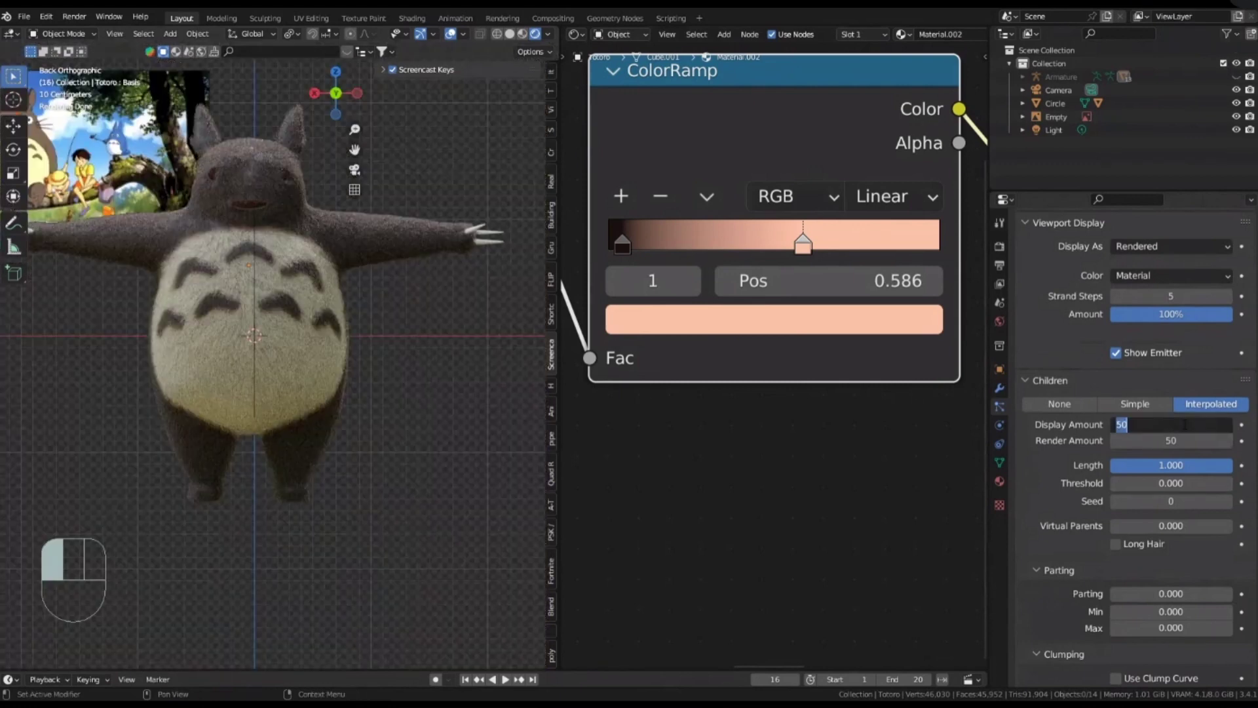
{"action": "type", "text": "100"}
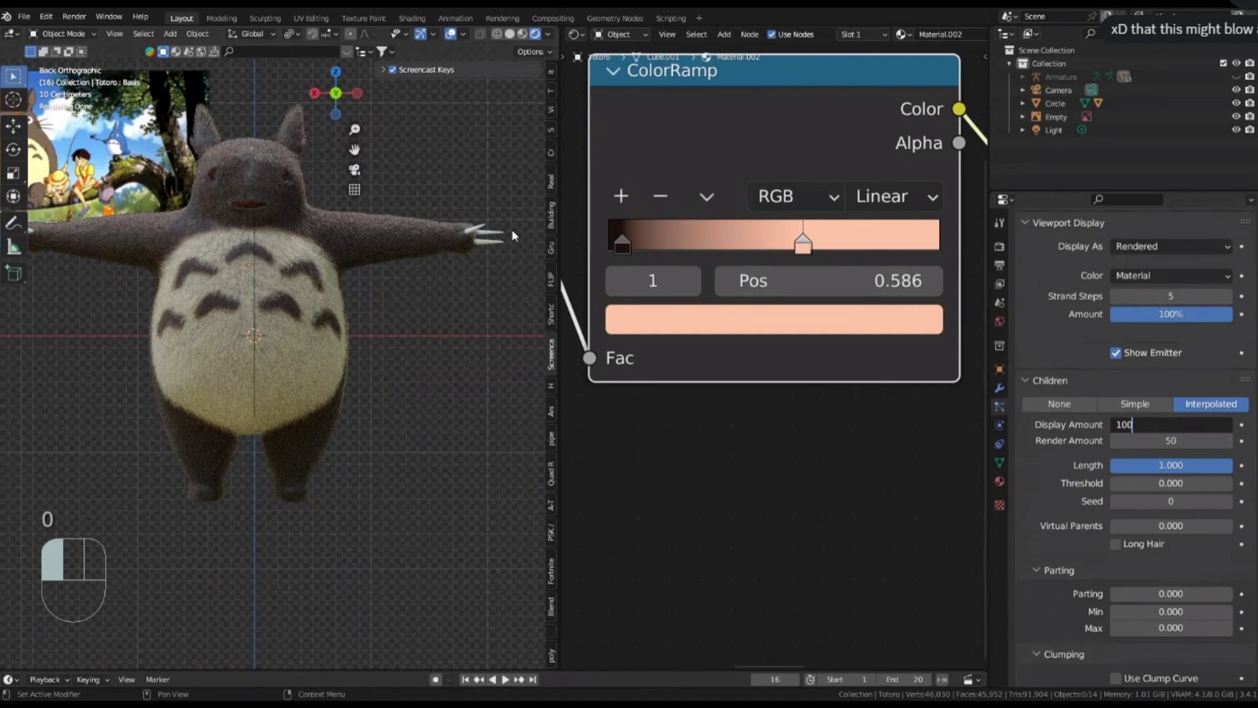
{"action": "left_click", "coordinate": [512, 235]}
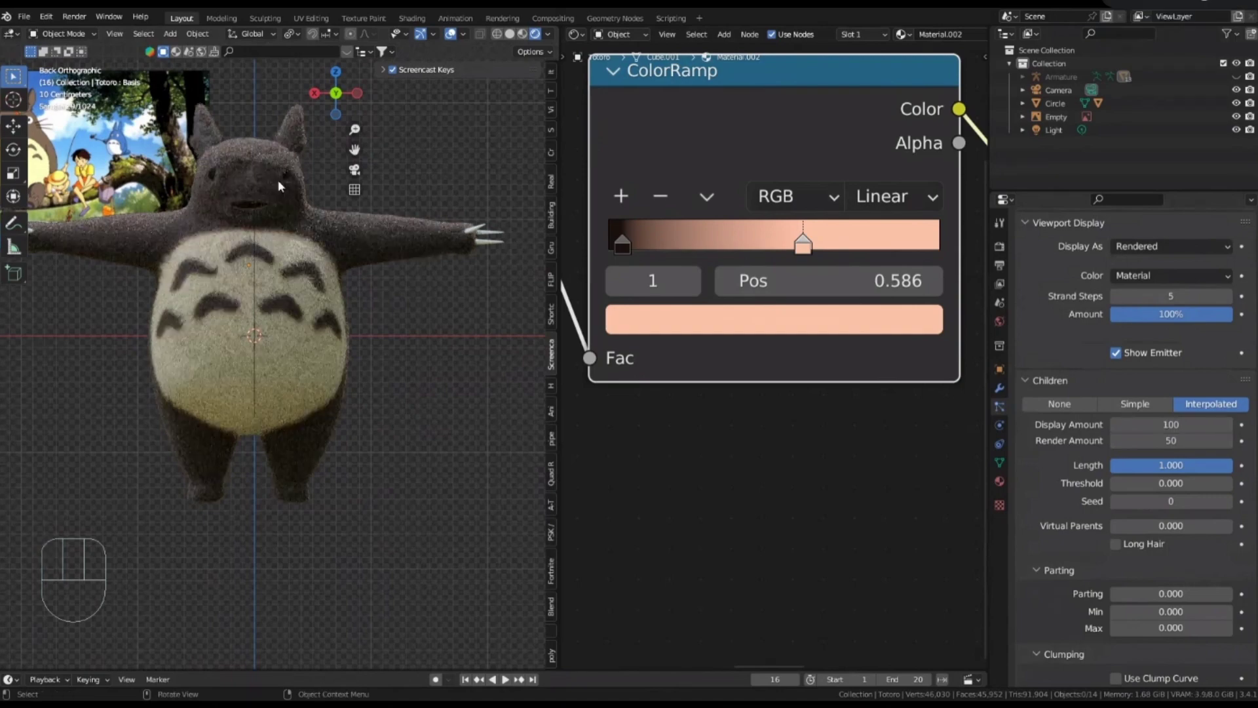
{"action": "scroll", "coordinate": [183, 319], "scroll_direction": "up", "scroll_amount": 8}
{"action": "key", "text": "ctrl+s"}
{"action": "scroll", "coordinate": [182, 312], "scroll_direction": "up", "scroll_amount": 4}
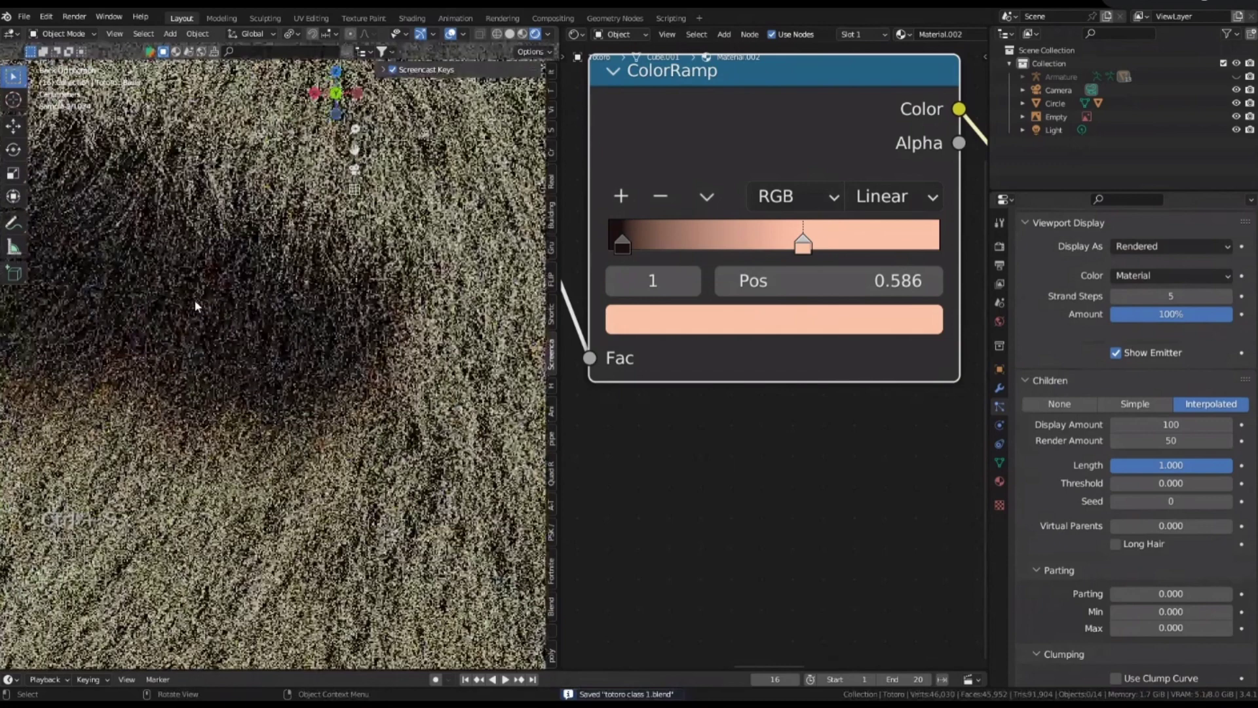
{"action": "scroll", "coordinate": [195, 301], "scroll_direction": "down", "scroll_amount": 10}
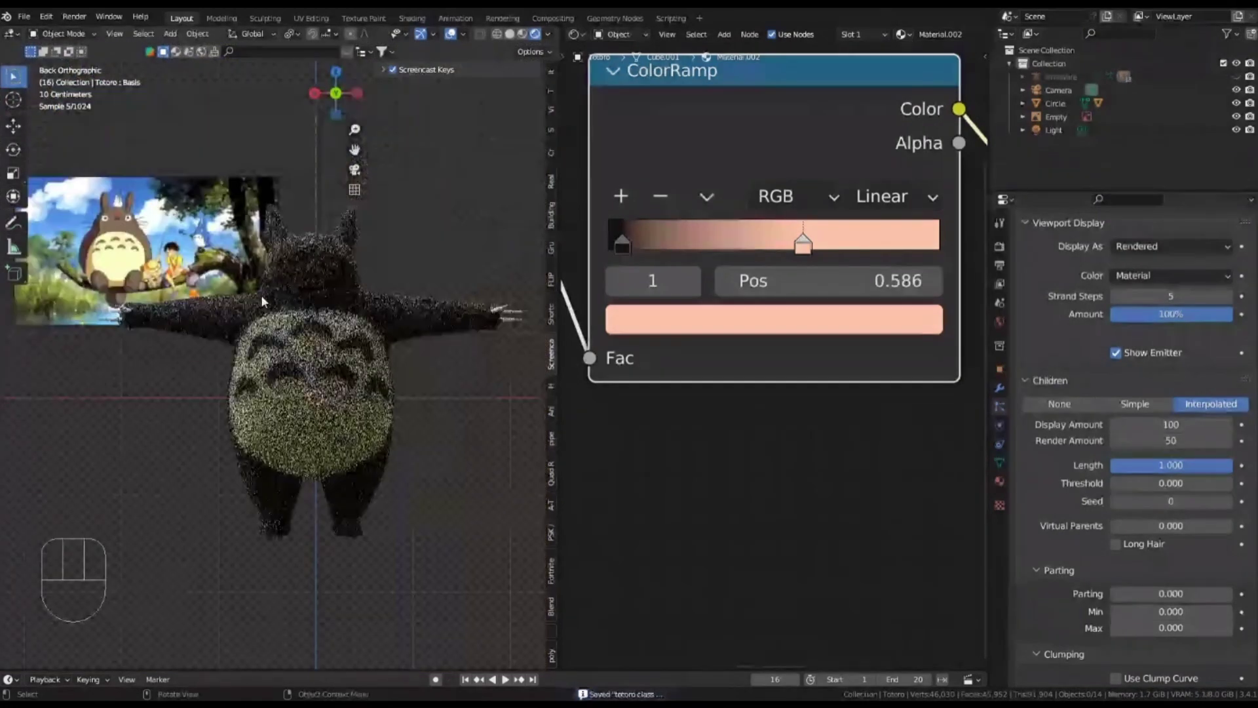
Examine the dense rendered fur up close on the face, around the nose and at the base of the ears
{"action": "scroll", "coordinate": [361, 256], "scroll_direction": "up", "scroll_amount": 8}
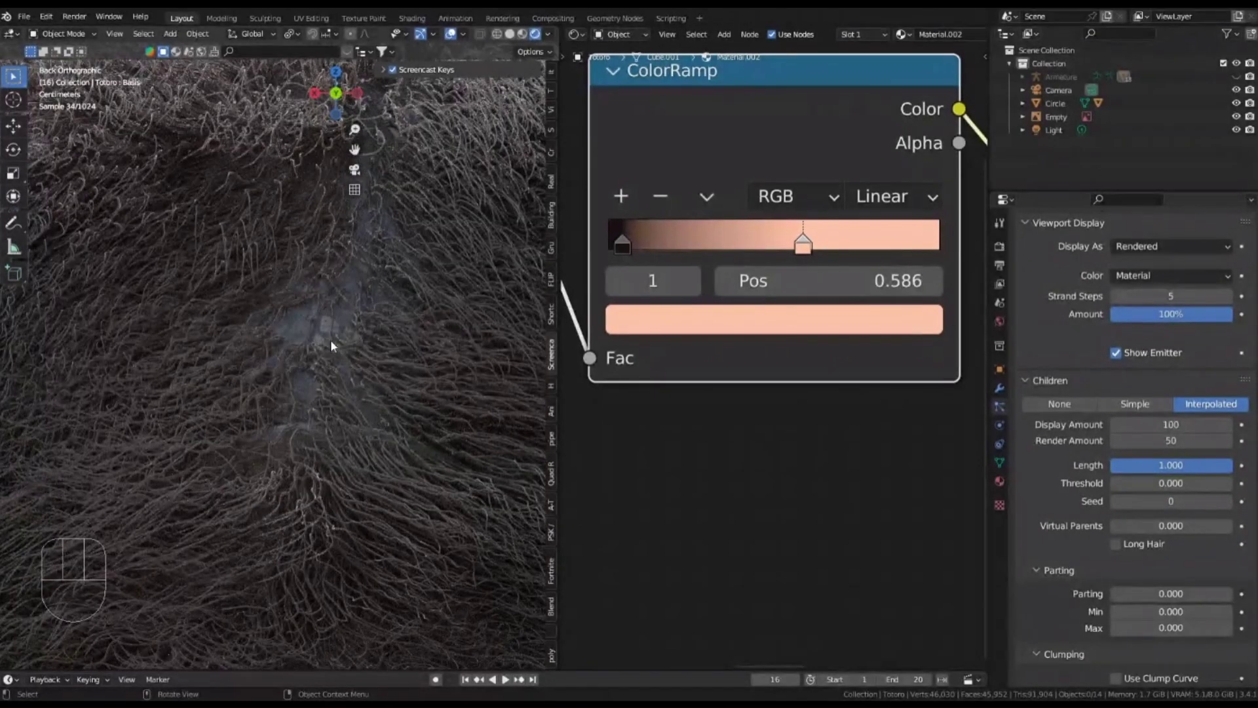
{"action": "scroll", "coordinate": [340, 293], "scroll_direction": "down", "scroll_amount": 3}
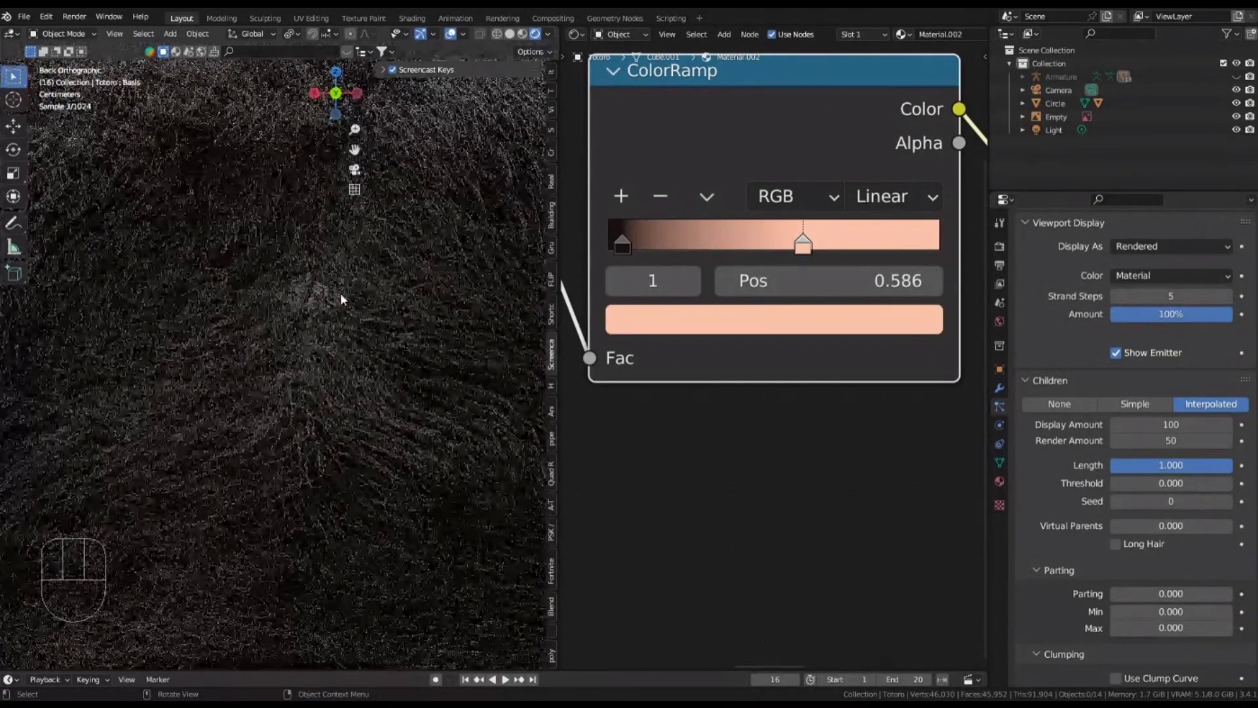
{"action": "scroll", "coordinate": [311, 285], "scroll_direction": "down", "scroll_amount": 3}
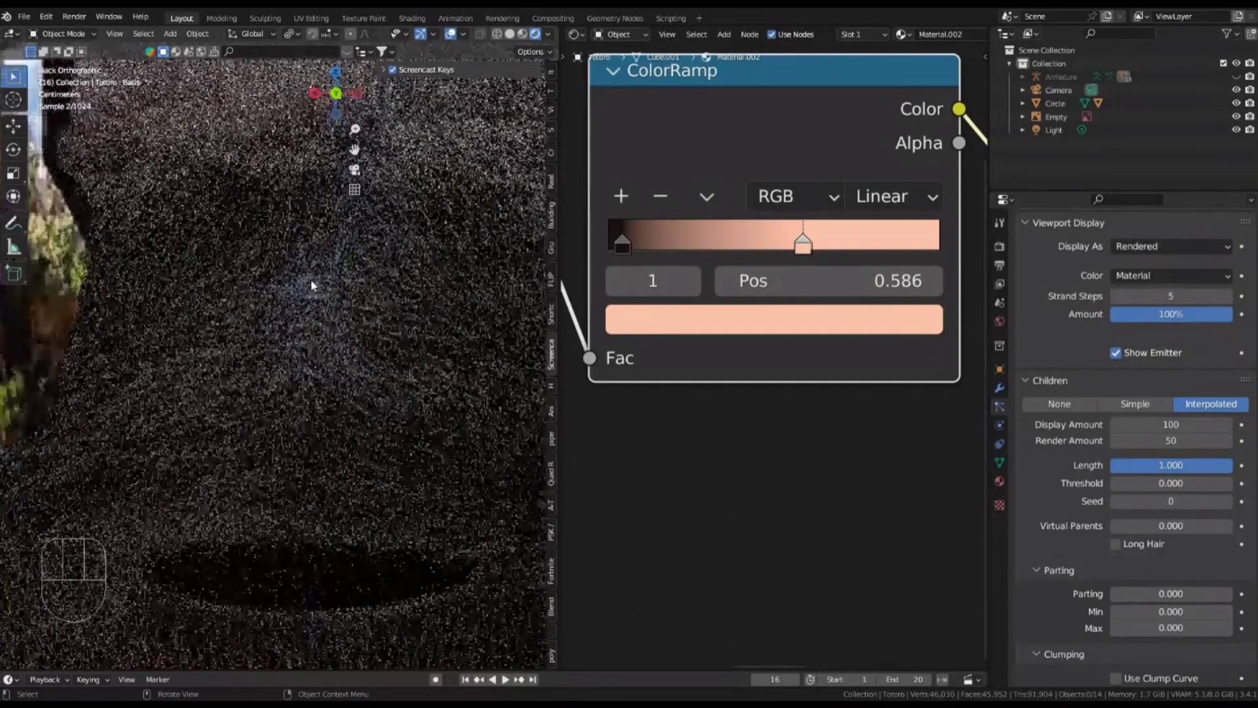
{"action": "scroll", "coordinate": [312, 286], "scroll_direction": "down", "scroll_amount": 3}
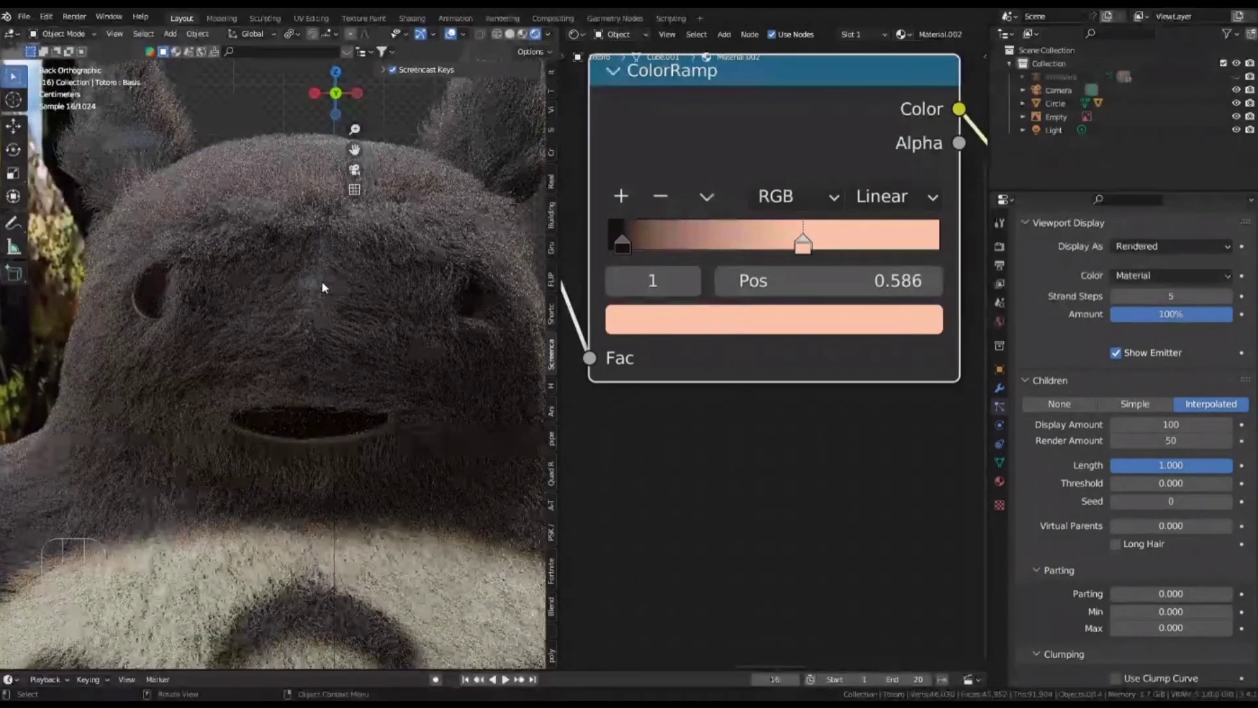
{"action": "scroll", "coordinate": [321, 287], "scroll_direction": "down", "scroll_amount": 3}
{"action": "middle_click_drag", "start_coordinate": [321, 287], "coordinate": [347, 344], "text": "shift"}
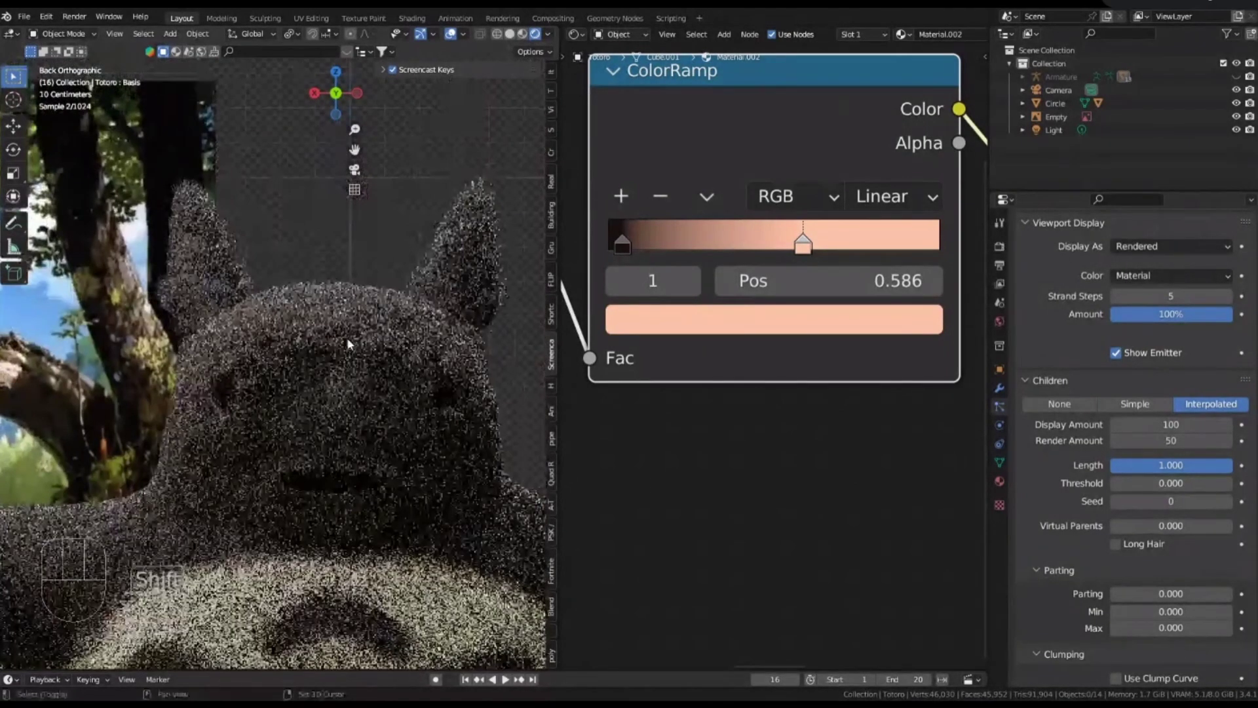
{"action": "scroll", "coordinate": [208, 312], "scroll_direction": "up", "scroll_amount": 3}
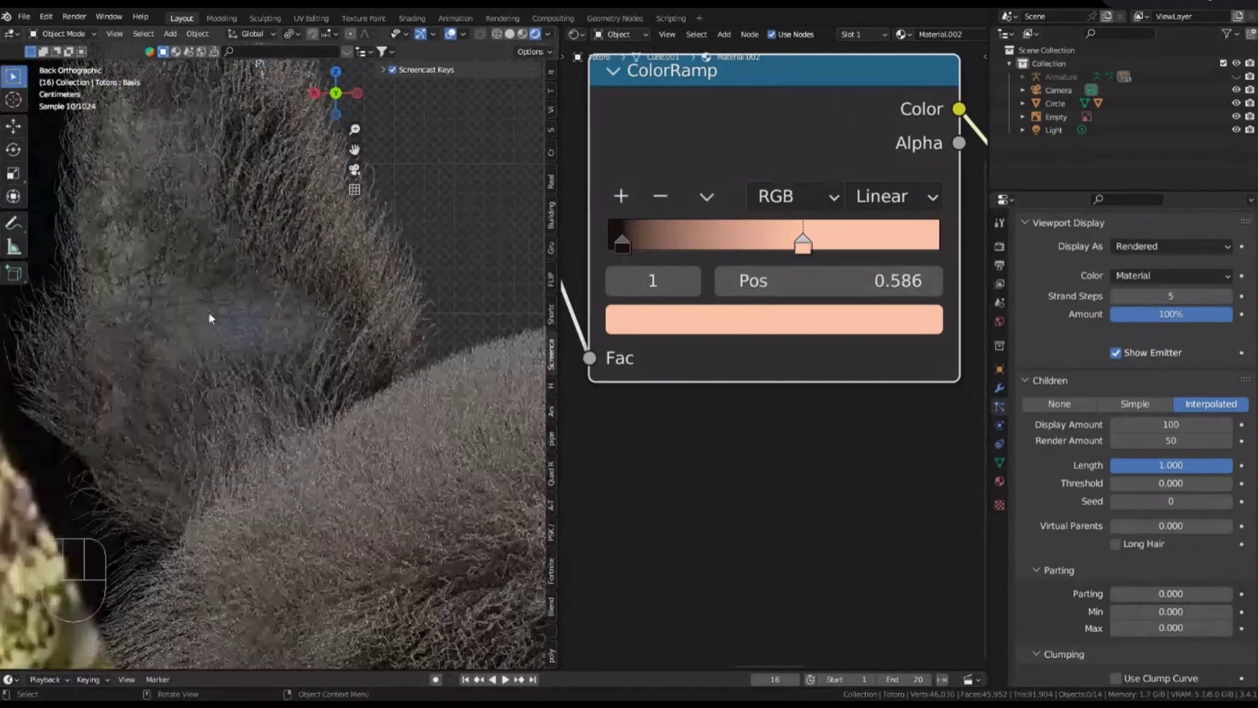
{"action": "scroll", "coordinate": [208, 312], "scroll_direction": "down", "scroll_amount": 3}
{"action": "scroll", "coordinate": [223, 287], "scroll_direction": "up", "scroll_amount": 3}
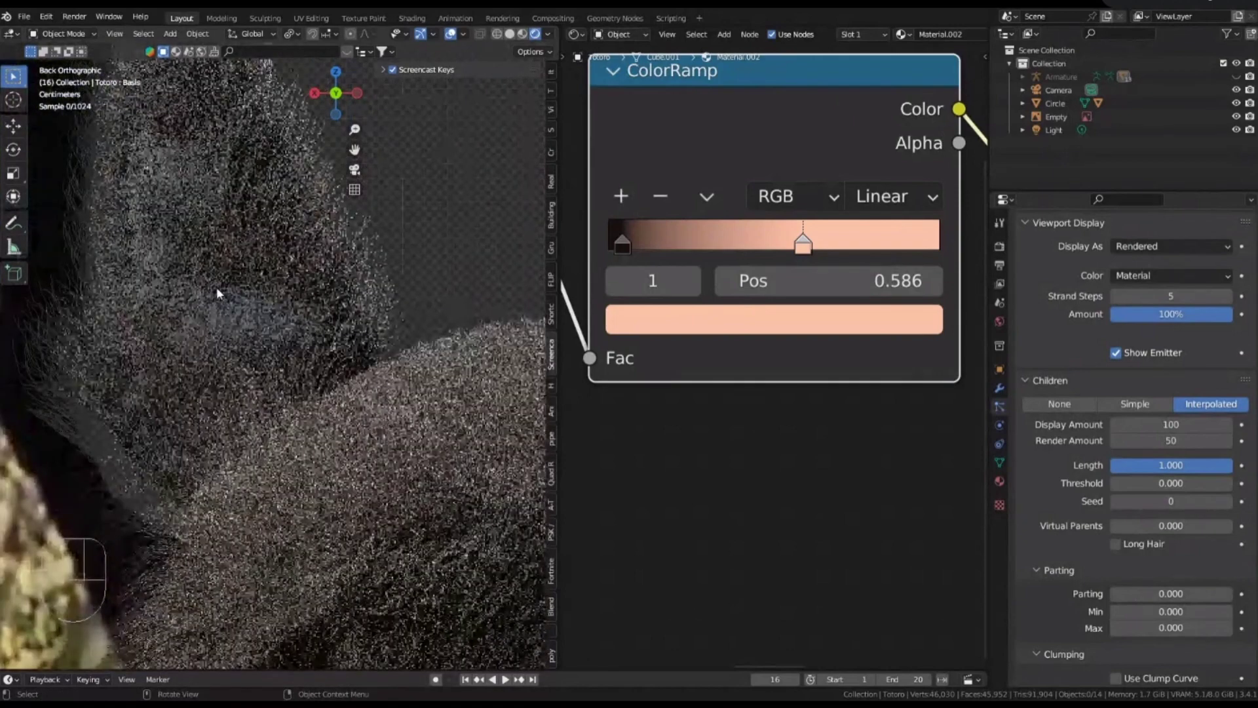
{"action": "scroll", "coordinate": [217, 287], "scroll_direction": "down", "scroll_amount": 3}
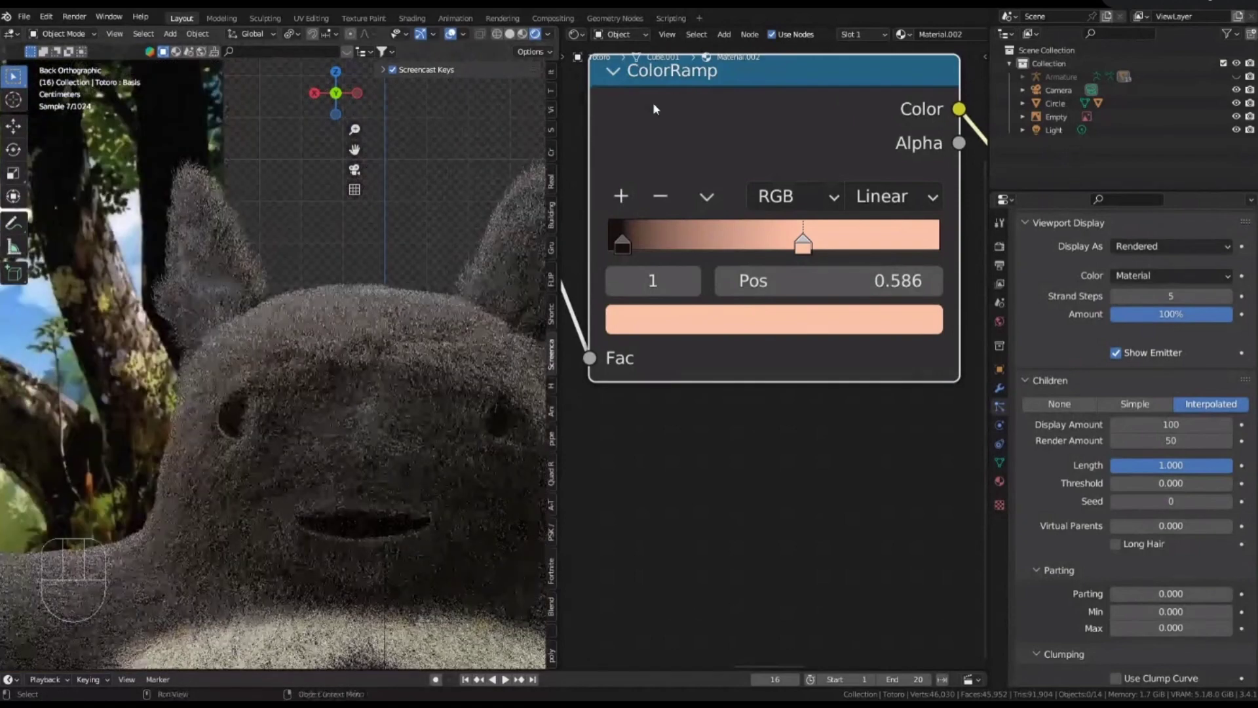
Undo the increase of the children's Display Amount, save the file, and switch the viewport to solid shading
{"action": "key", "text": "ctrl+z"}
{"action": "key", "text": "ctrl+s"}
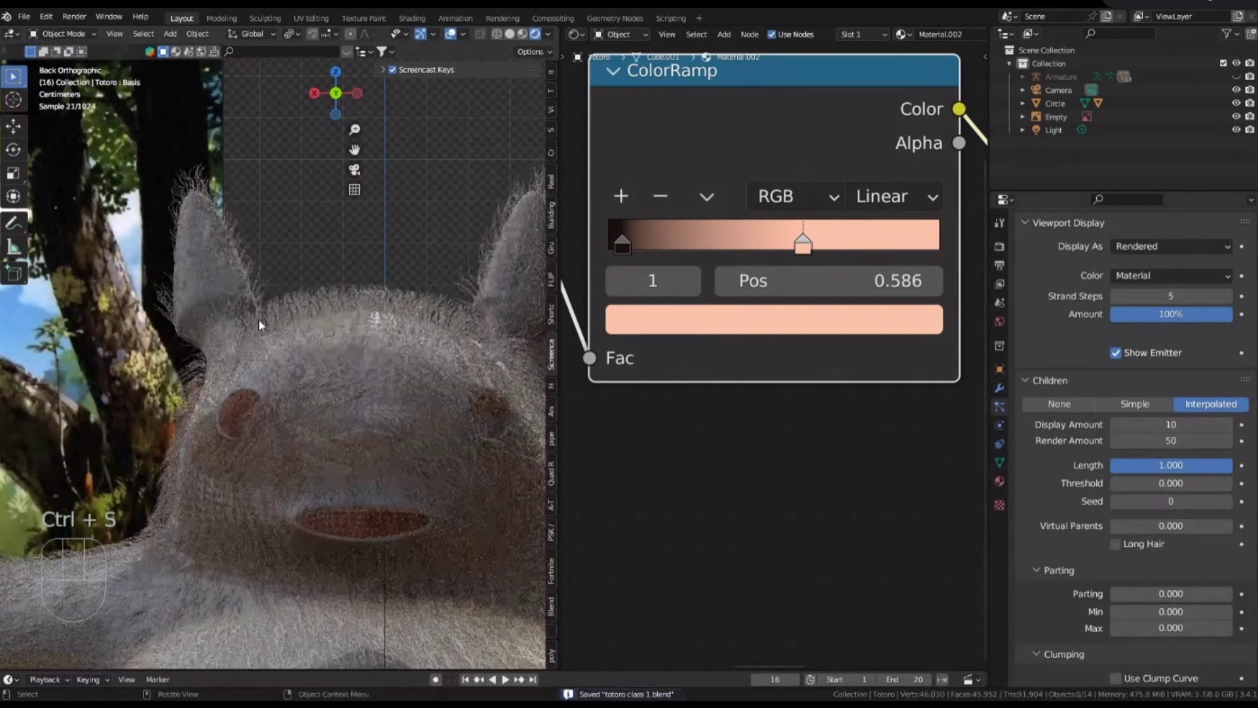
{"action": "left_click", "coordinate": [511, 34]}
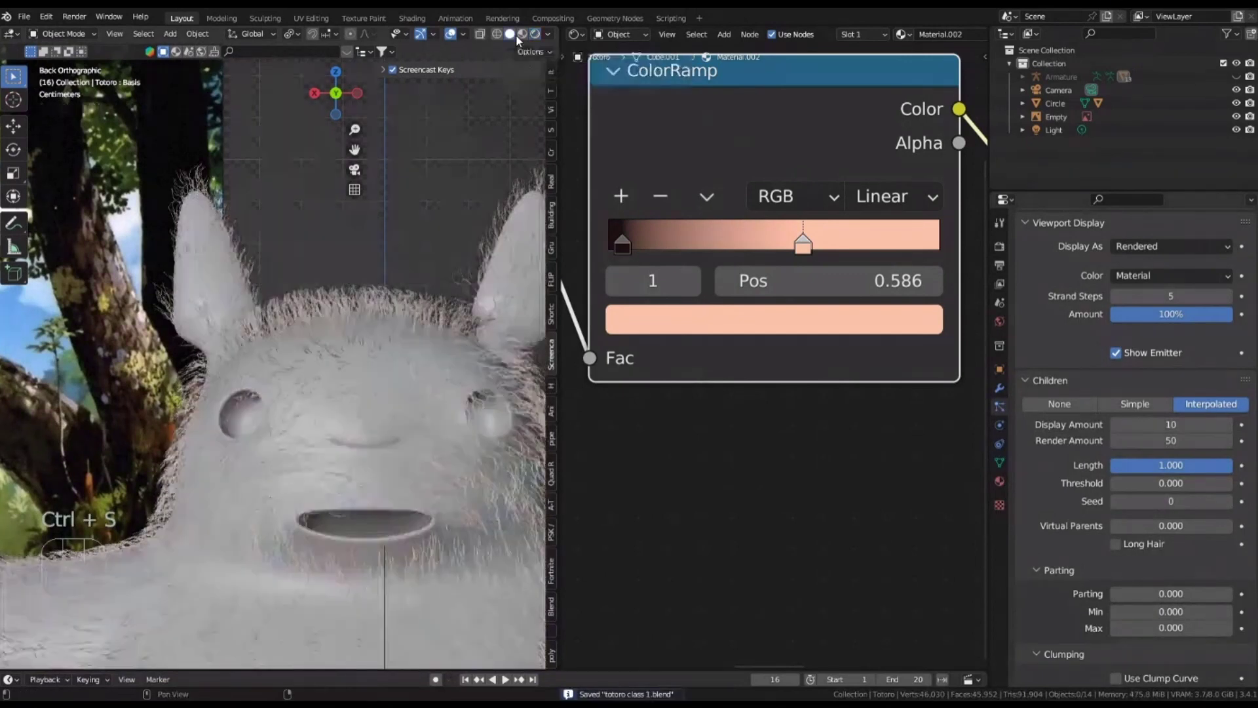
Put the Totoro body into Particle Edit mode and activate the Add brush for placing hairs
{"action": "left_click", "coordinate": [12, 34]}
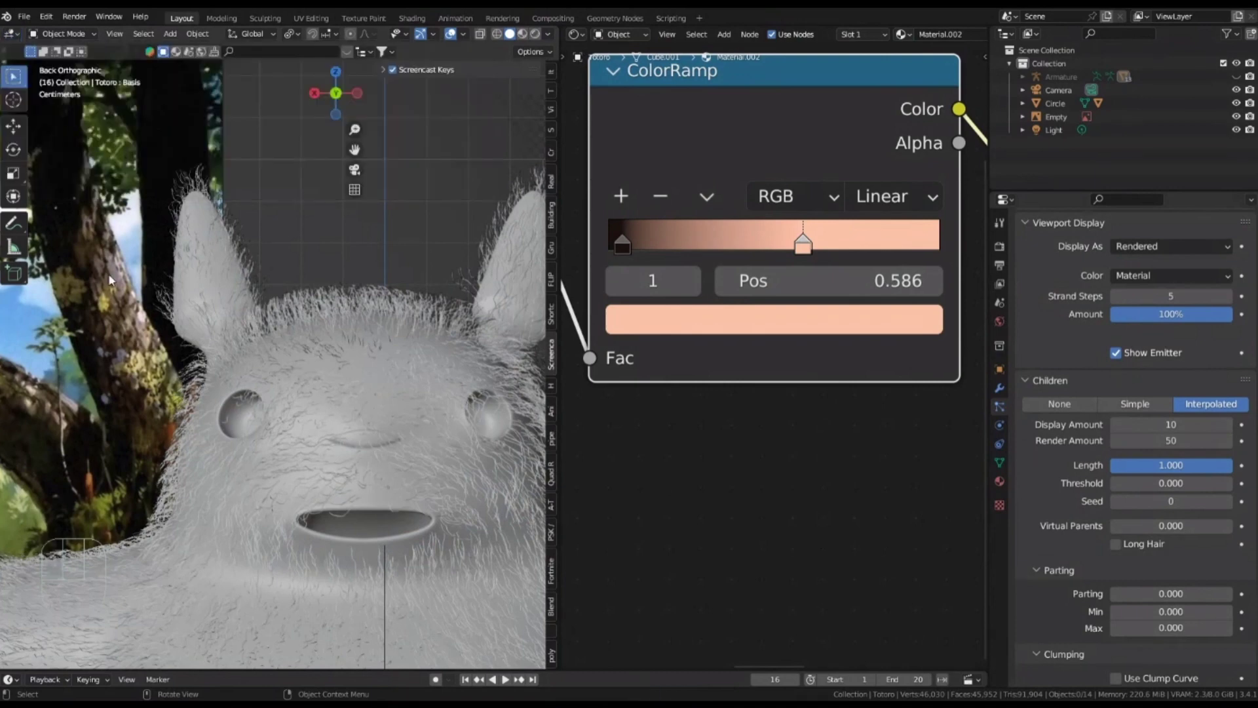
{"action": "left_click", "coordinate": [72, 35]}
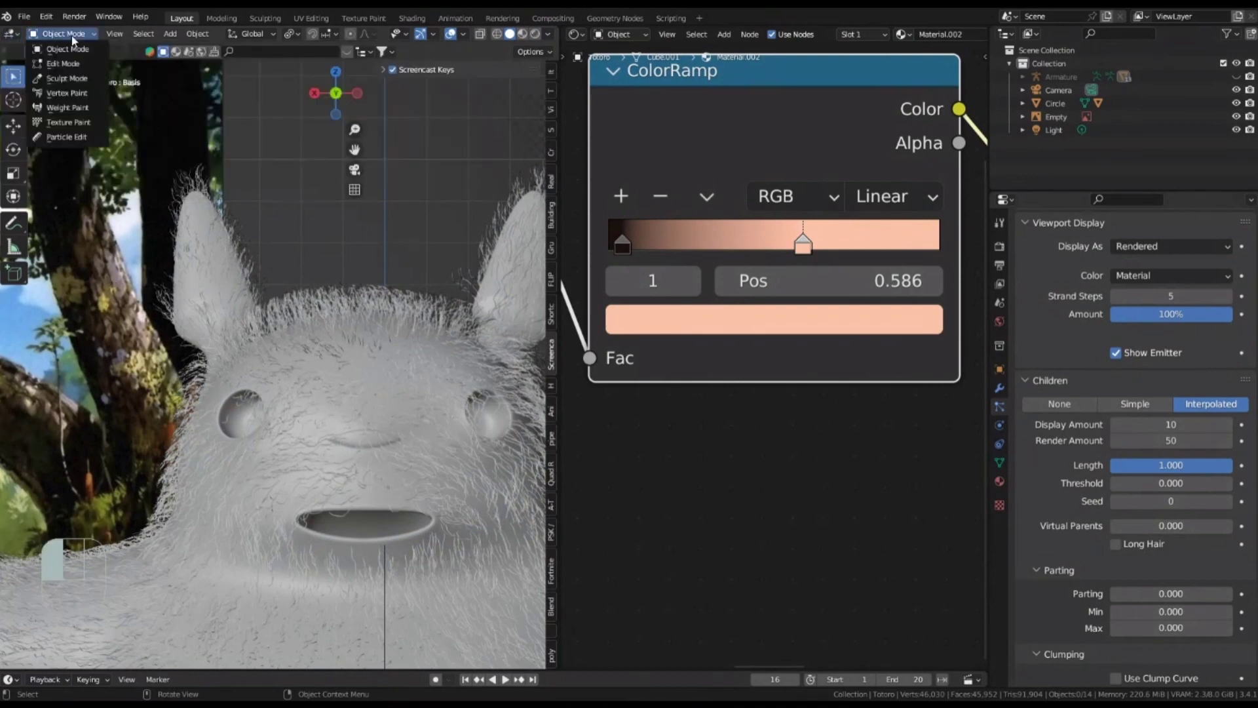
{"action": "left_click", "coordinate": [66, 137]}
{"action": "scroll", "coordinate": [128, 227], "scroll_direction": "up", "scroll_amount": 5}
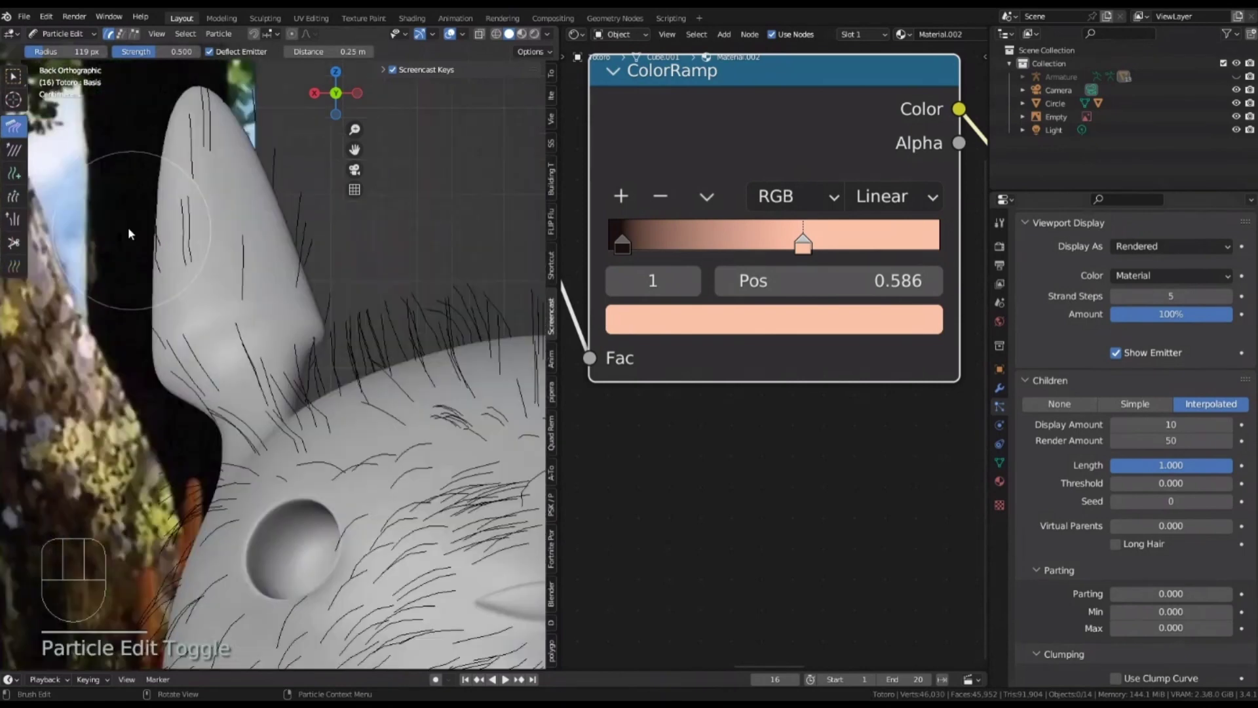
{"action": "left_click", "coordinate": [9, 175]}
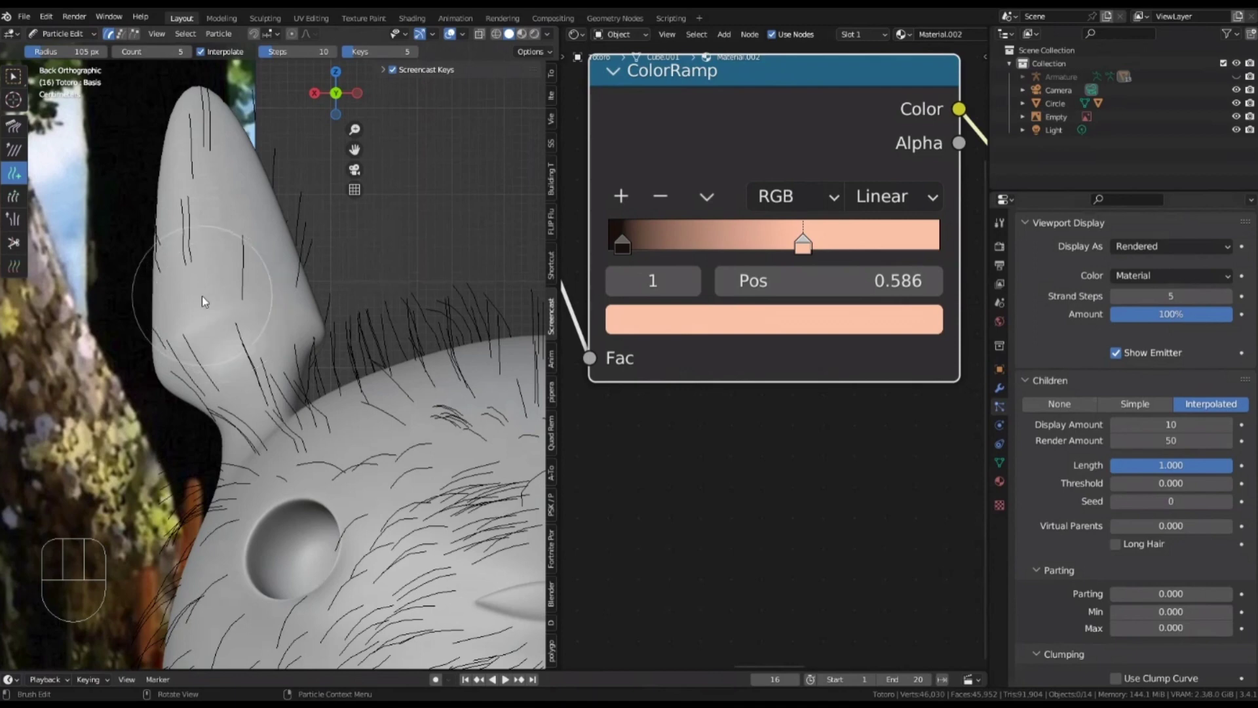
Add interpolated hairs over the sparse front and base of the first ear, reducing the brush radius to 77 px
{"action": "middle_click_drag", "start_coordinate": [202, 296], "coordinate": [179, 294]}
{"action": "key", "text": "f"}
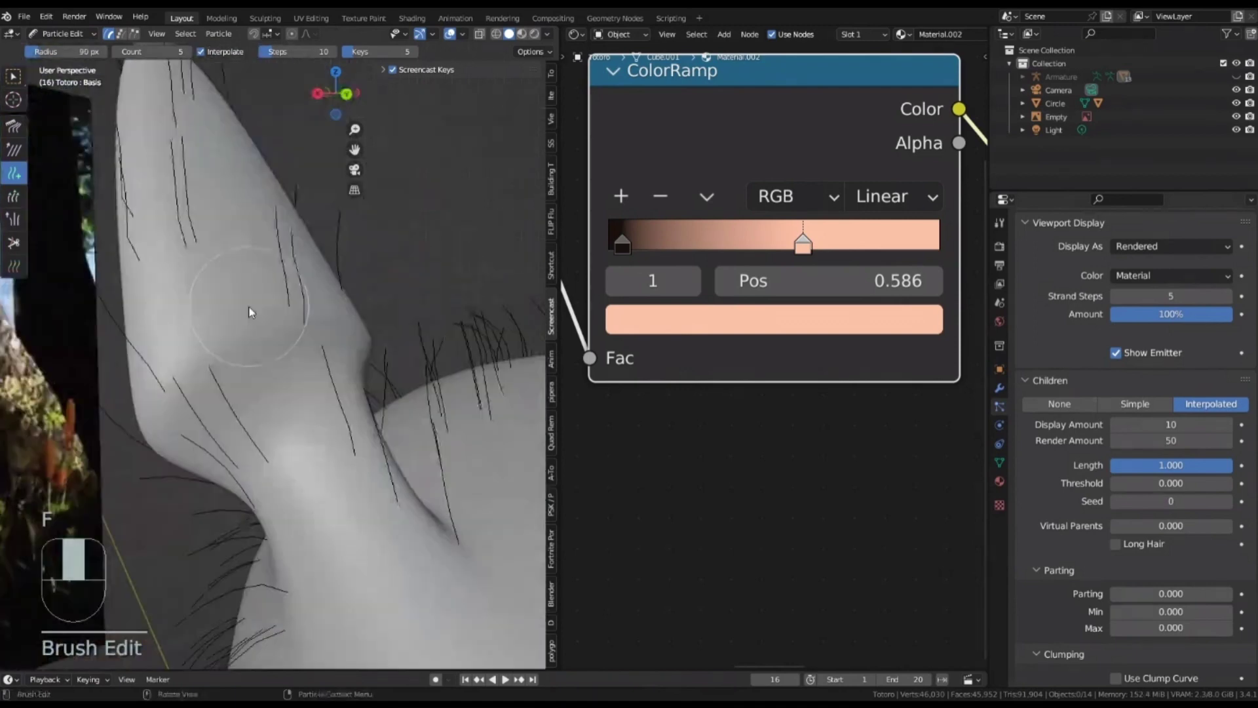
{"action": "middle_click_drag", "start_coordinate": [249, 312], "coordinate": [283, 219]}
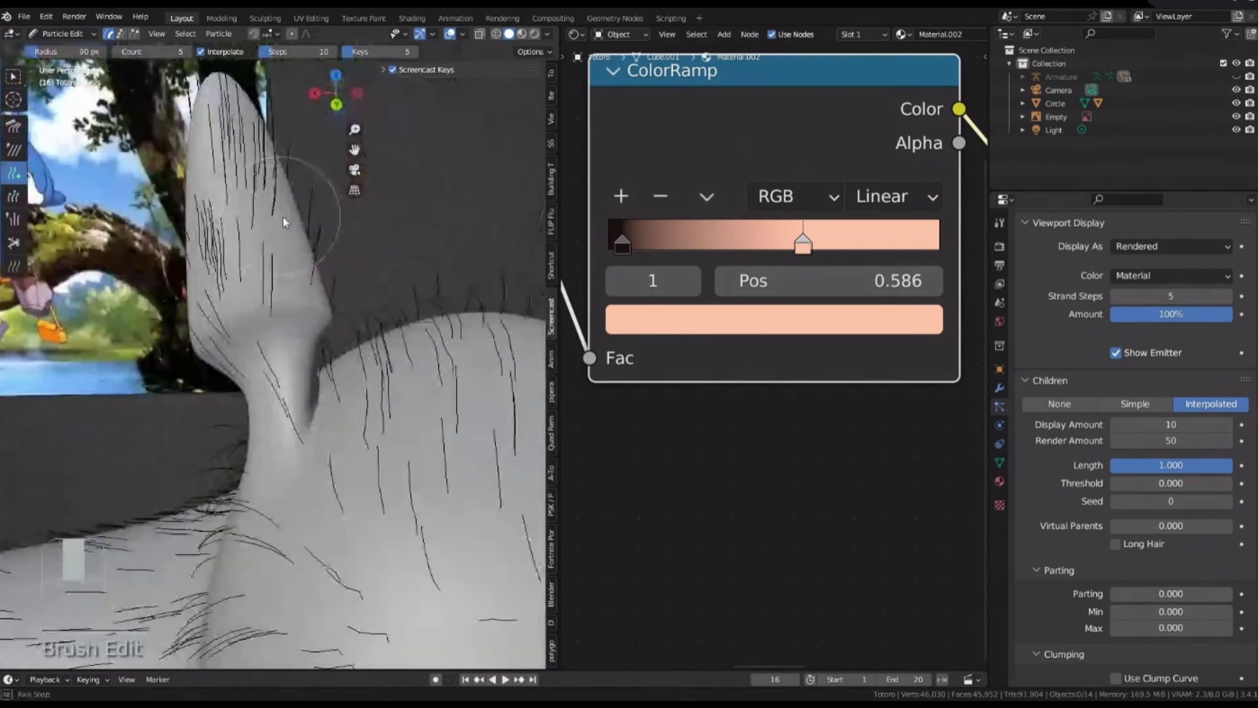
{"action": "left_click", "coordinate": [283, 217]}
{"action": "key", "text": "f"}
{"action": "left_click", "coordinate": [233, 332]}
{"action": "key", "text": "f"}
{"action": "mouse_move", "coordinate": [233, 331]}
{"action": "middle_mouse_down"}
{"action": "mouse_move", "coordinate": [316, 331]}
{"action": "mouse_move", "coordinate": [279, 460]}
{"action": "middle_mouse_up"}
{"action": "left_click", "coordinate": [310, 334]}
{"action": "left_click", "coordinate": [287, 356]}
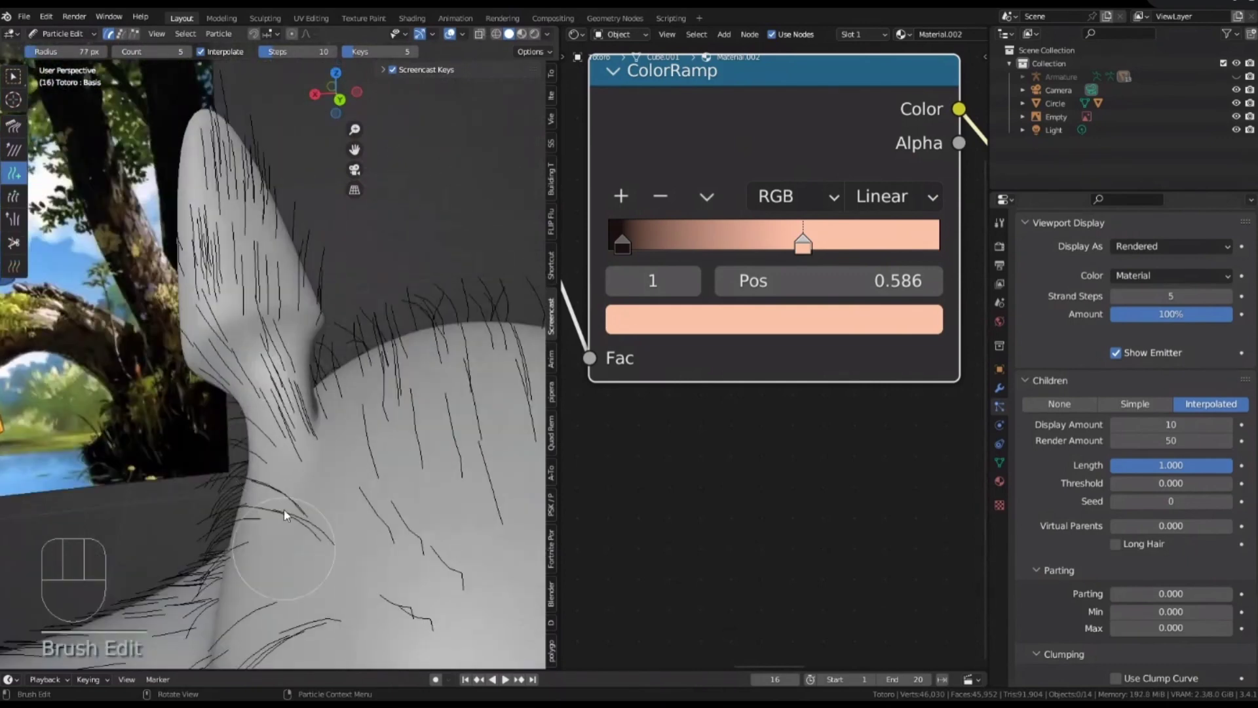
Add hairs around the sparse areas of the opposite ear with the 77 px Add brush
{"action": "middle_click_drag", "start_coordinate": [285, 510], "coordinate": [367, 319]}
{"action": "scroll", "coordinate": [339, 247], "scroll_direction": "up", "scroll_amount": 3}
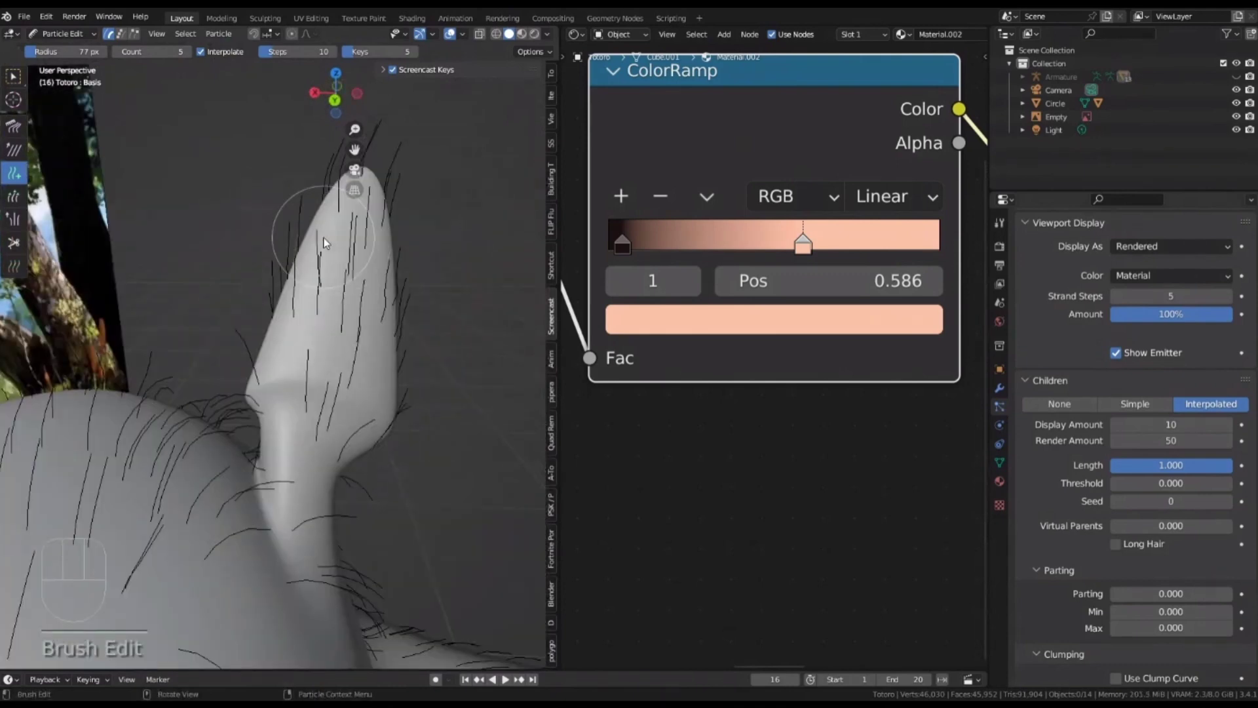
{"action": "scroll", "coordinate": [279, 387], "scroll_direction": "up", "scroll_amount": 2}
{"action": "middle_click_drag", "start_coordinate": [279, 388], "coordinate": [216, 386]}
{"action": "scroll", "coordinate": [216, 386], "scroll_direction": "up", "scroll_amount": 5}
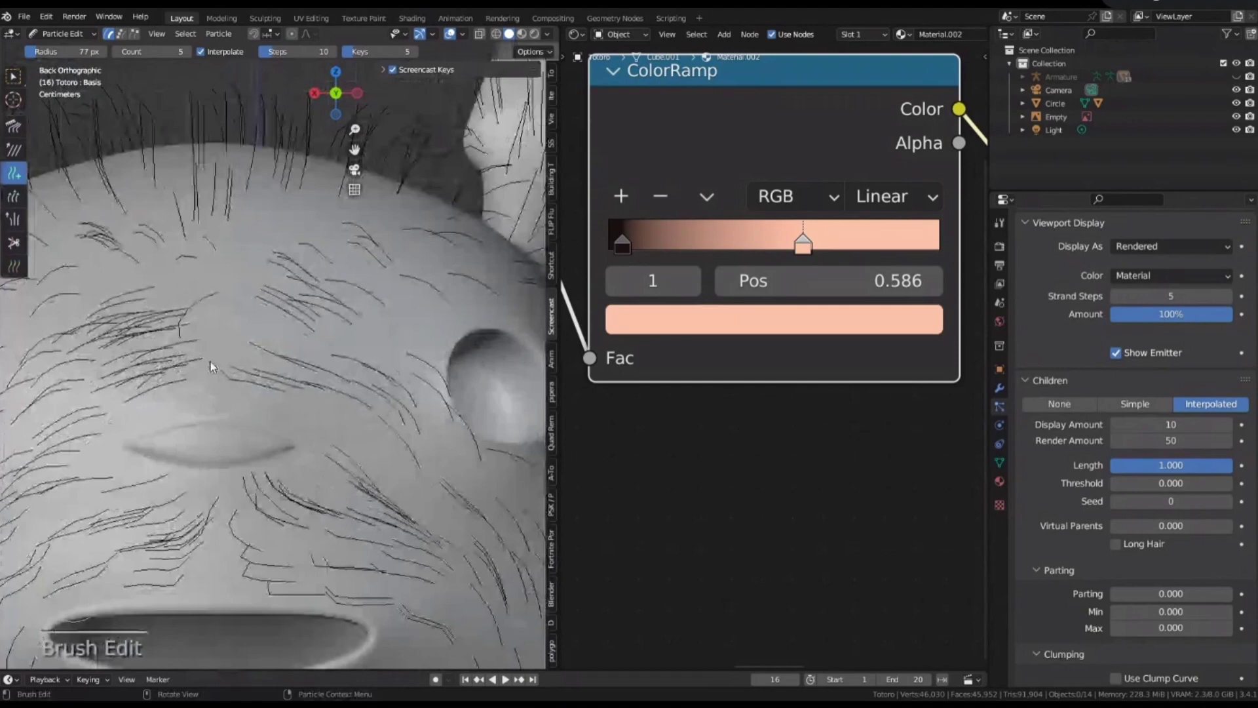
Try adding hairs to the bare strip between the eyes above the nose with the brush at 136 and 100 px, undoing unwanted strokes
{"action": "scroll", "coordinate": [211, 367], "scroll_direction": "up", "scroll_amount": 2}
{"action": "key", "text": "f"}
{"action": "left_click", "coordinate": [206, 399]}
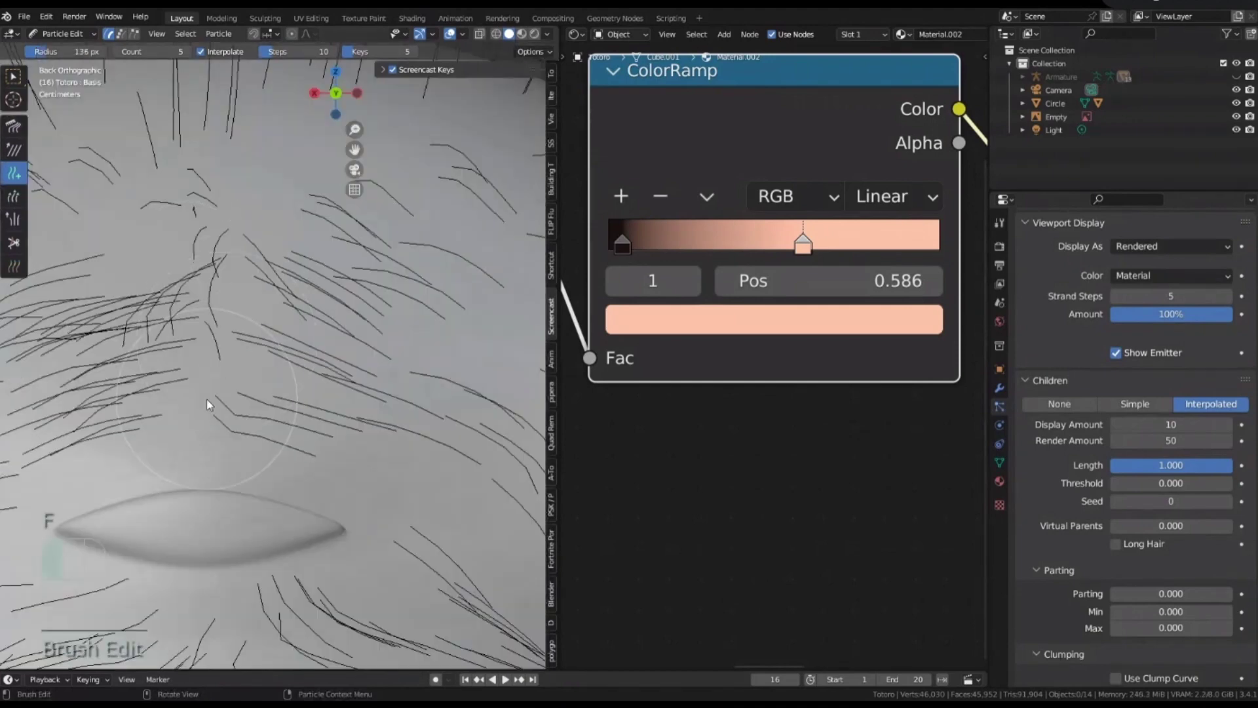
{"action": "key", "text": "ctrl+z"}
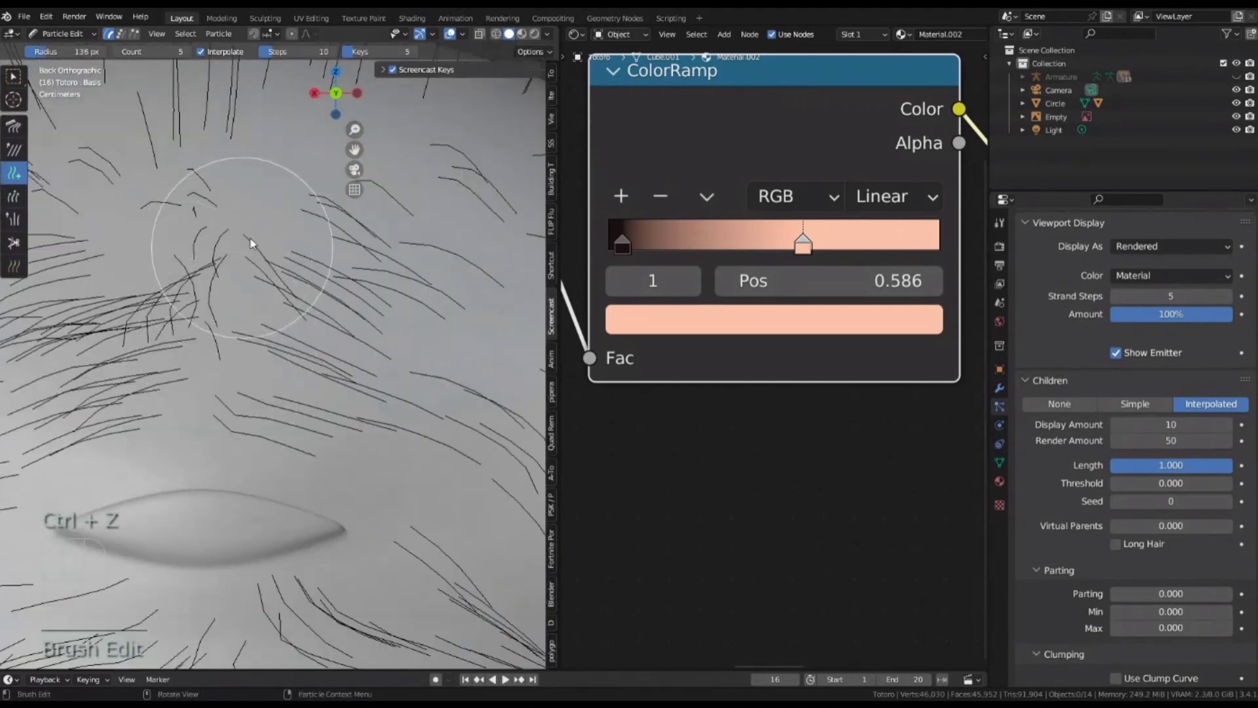
{"action": "scroll", "coordinate": [158, 242], "scroll_direction": "down", "scroll_amount": 3}
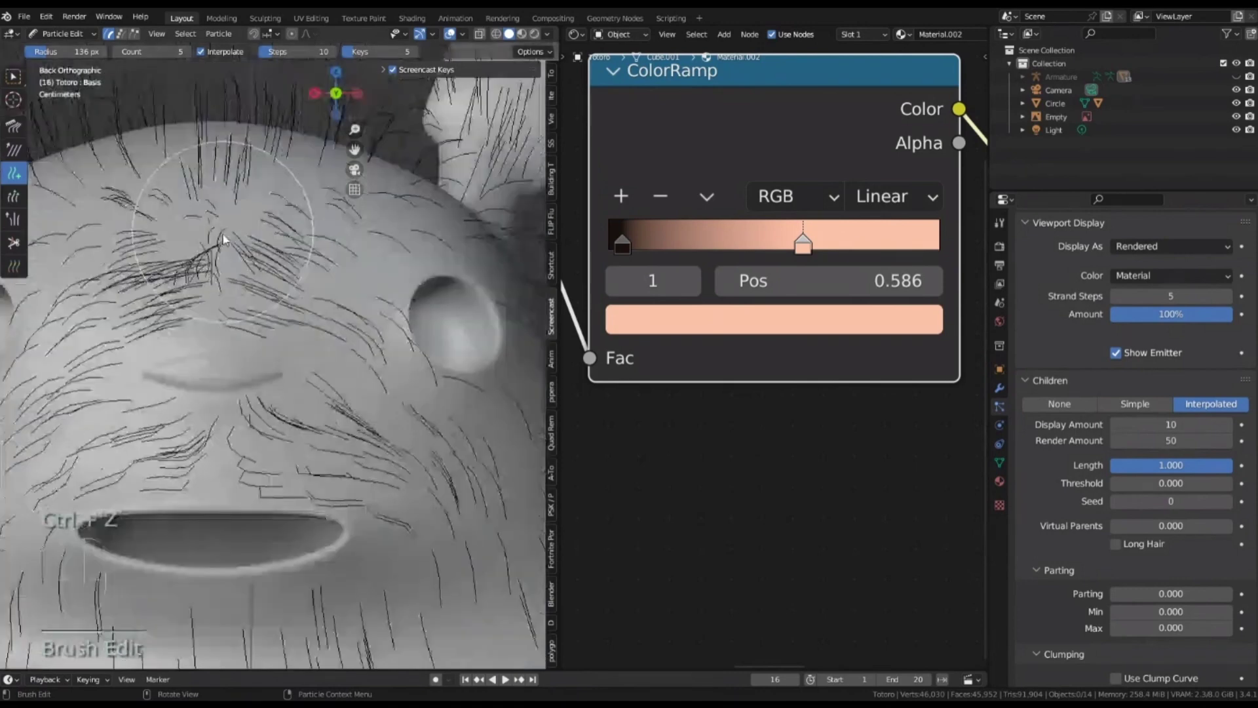
{"action": "key", "text": "f"}
{"action": "left_click", "coordinate": [216, 305]}
{"action": "scroll", "coordinate": [216, 305], "scroll_direction": "up", "scroll_amount": 3}
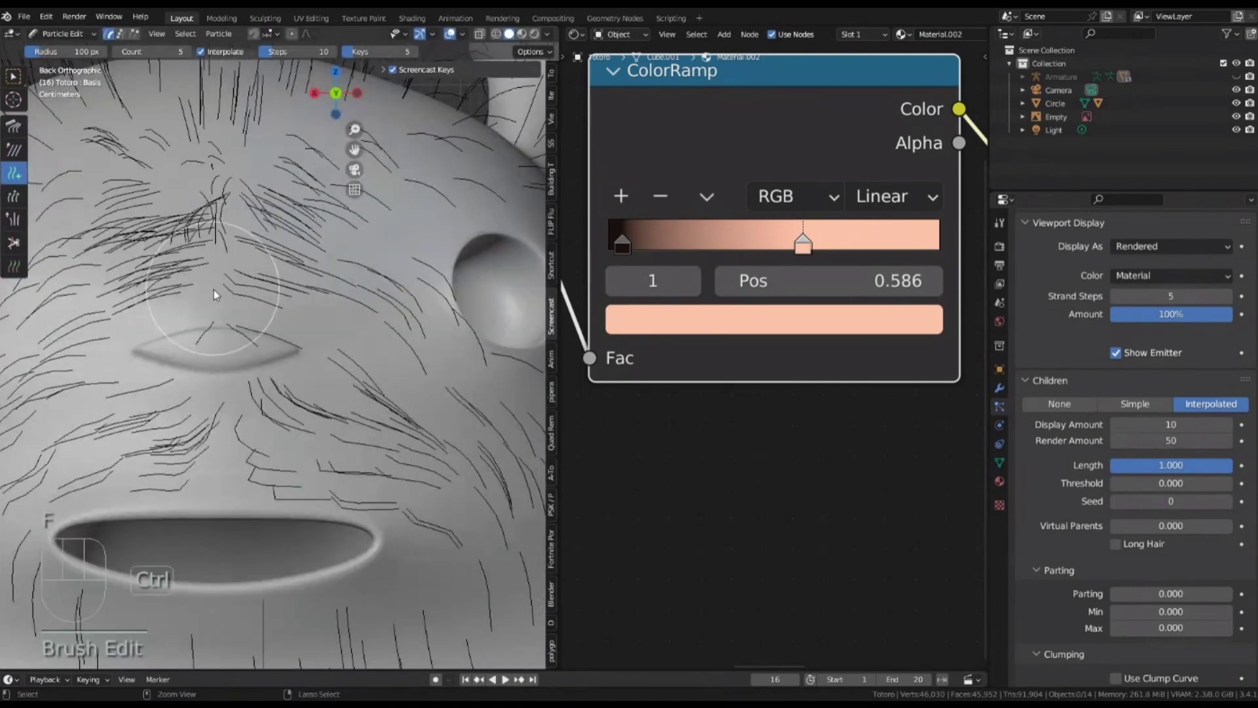
{"action": "key", "text": "ctrl+z"}
Switch to the Comb brush and comb the hairs on the forehead and around the nose
{"action": "scroll", "coordinate": [266, 336], "scroll_direction": "down", "scroll_amount": 3}
{"action": "scroll", "coordinate": [266, 336], "scroll_direction": "down", "scroll_amount": 3}
{"action": "key", "text": "f"}
{"action": "left_click", "coordinate": [245, 326]}
{"action": "scroll", "coordinate": [245, 326], "scroll_direction": "down", "scroll_amount": 3}
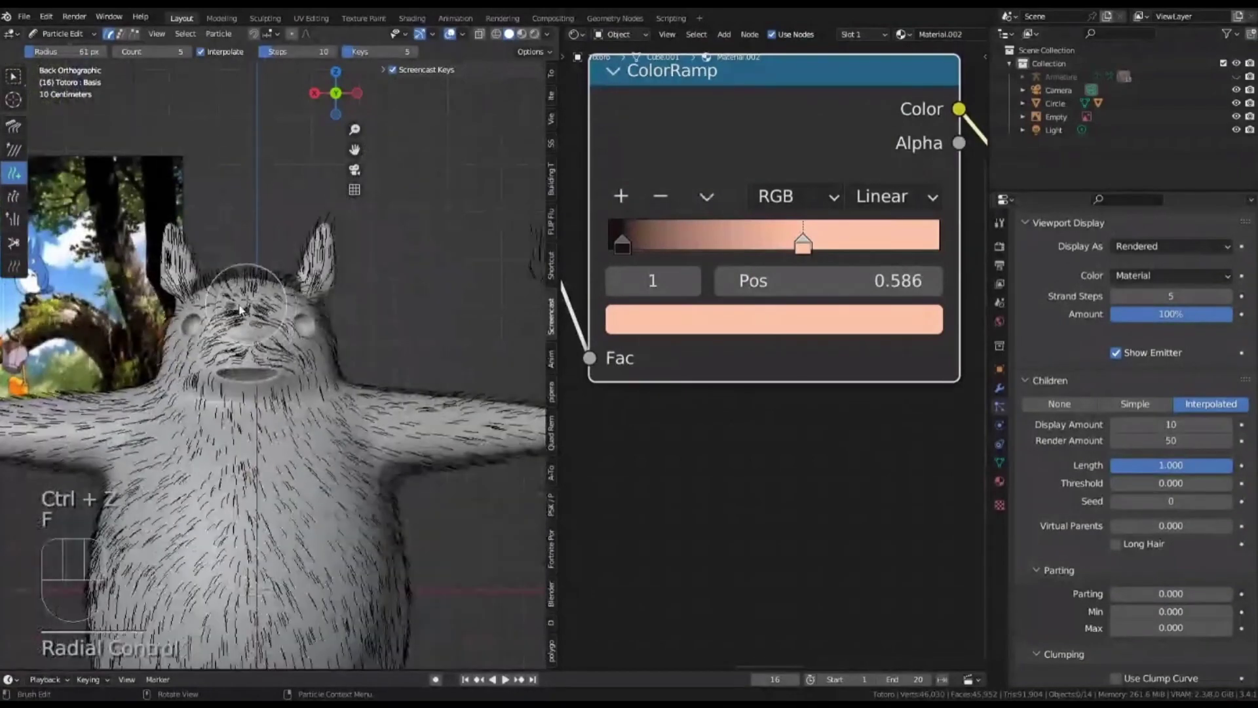
{"action": "scroll", "coordinate": [316, 326], "scroll_direction": "up", "scroll_amount": 5}
{"action": "scroll", "coordinate": [316, 326], "scroll_direction": "up", "scroll_amount": 3}
{"action": "left_click", "coordinate": [13, 126]}
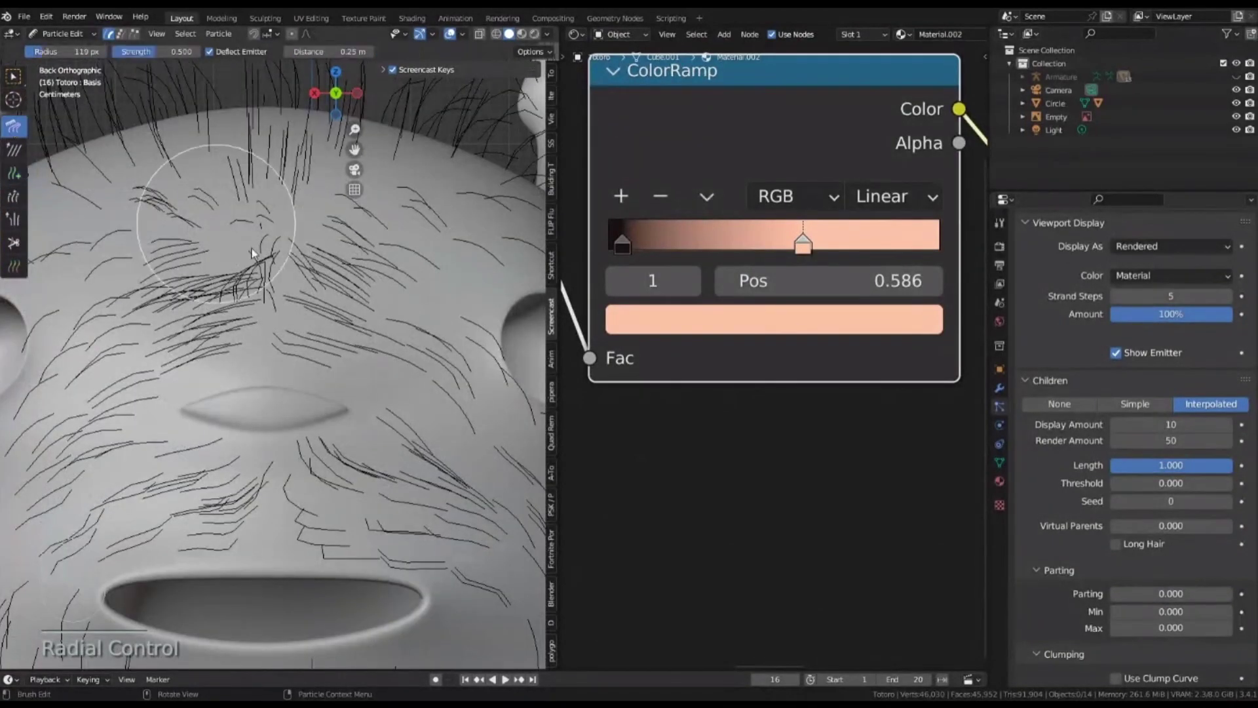
{"action": "mouse_move", "coordinate": [282, 296]}
{"action": "left_mouse_down", "text": "alt"}
{"action": "mouse_move", "coordinate": [250, 306]}
{"action": "mouse_move", "coordinate": [316, 315]}
{"action": "mouse_move", "coordinate": [300, 309]}
{"action": "mouse_move", "coordinate": [333, 386]}
{"action": "left_mouse_up", "text": "alt"}
{"action": "key", "text": "f"}
{"action": "left_click", "coordinate": [321, 313]}
{"action": "left_click_drag", "start_coordinate": [342, 451], "coordinate": [283, 326], "text": "alt"}
Comb the hairs around the nose and above the mouth, using a brush radius of 112 px and then 107 px
{"action": "scroll", "coordinate": [282, 325], "scroll_direction": "up", "scroll_amount": 5}
{"action": "key", "text": "f"}
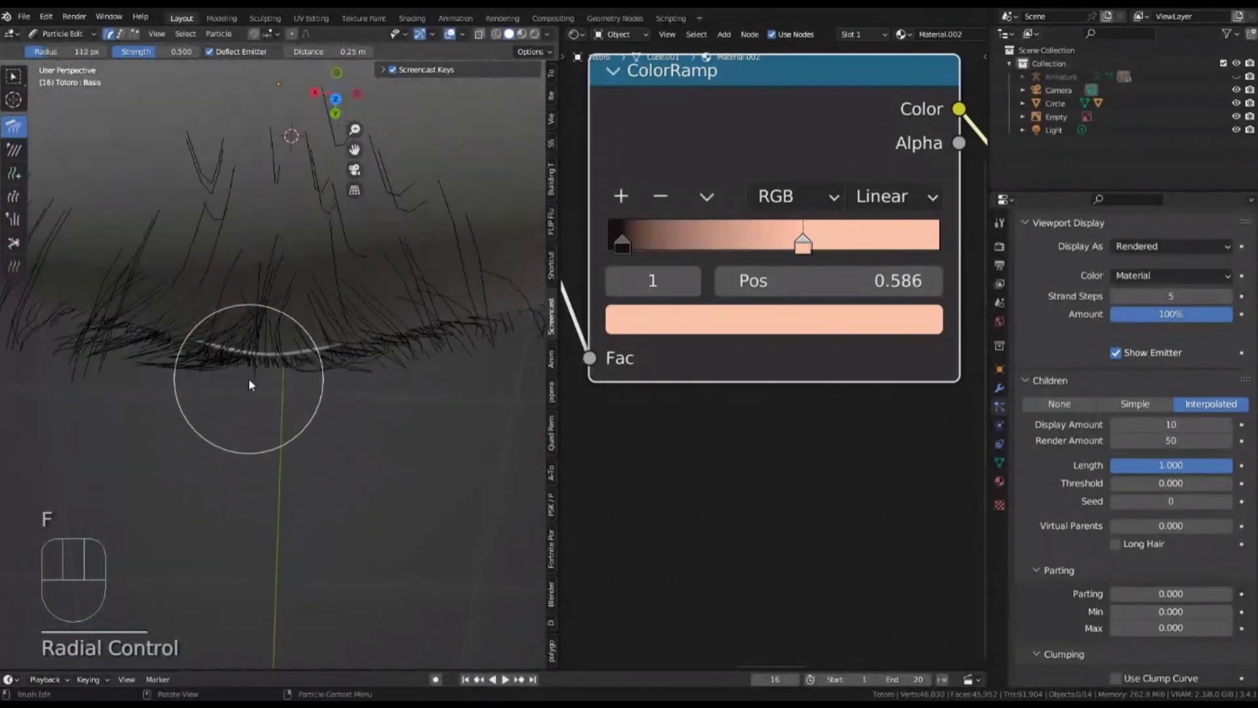
{"action": "left_click", "coordinate": [250, 375]}
{"action": "mouse_move", "coordinate": [249, 367]}
{"action": "left_mouse_down"}
{"action": "mouse_move", "coordinate": [313, 386]}
{"action": "mouse_move", "coordinate": [318, 357]}
{"action": "mouse_move", "coordinate": [239, 351]}
{"action": "mouse_move", "coordinate": [379, 275]}
{"action": "left_mouse_up"}
{"action": "scroll", "coordinate": [318, 223], "scroll_direction": "up", "scroll_amount": 7}
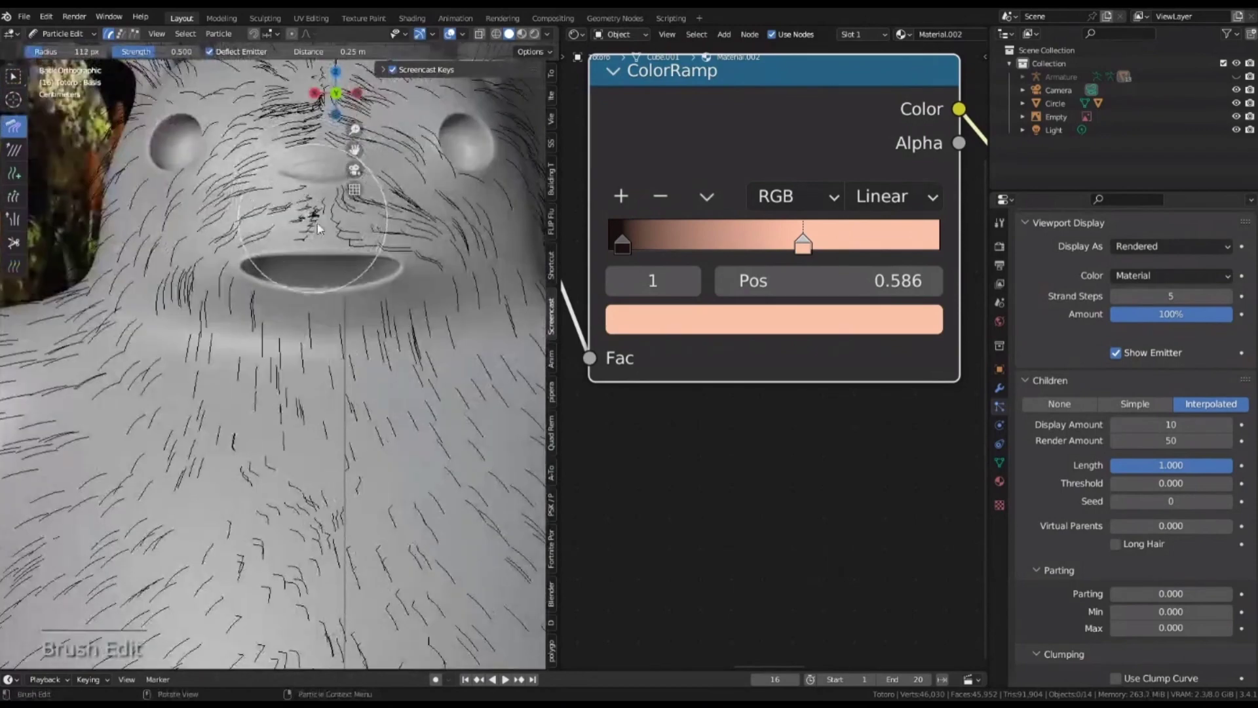
{"action": "key", "text": "f"}
{"action": "left_click", "coordinate": [308, 244]}
{"action": "scroll", "coordinate": [308, 262], "scroll_direction": "down", "scroll_amount": 5}
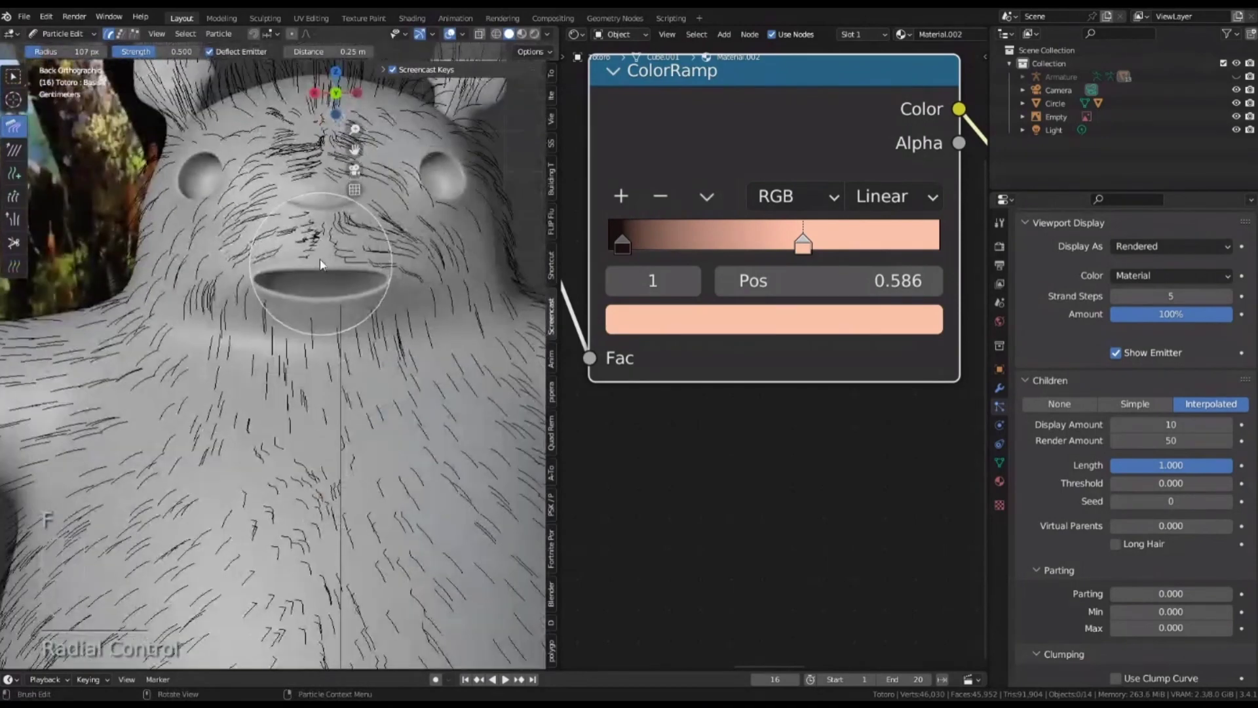
Return to Object Mode and examine the edited fur around the head and ears
{"action": "left_click", "coordinate": [64, 34]}
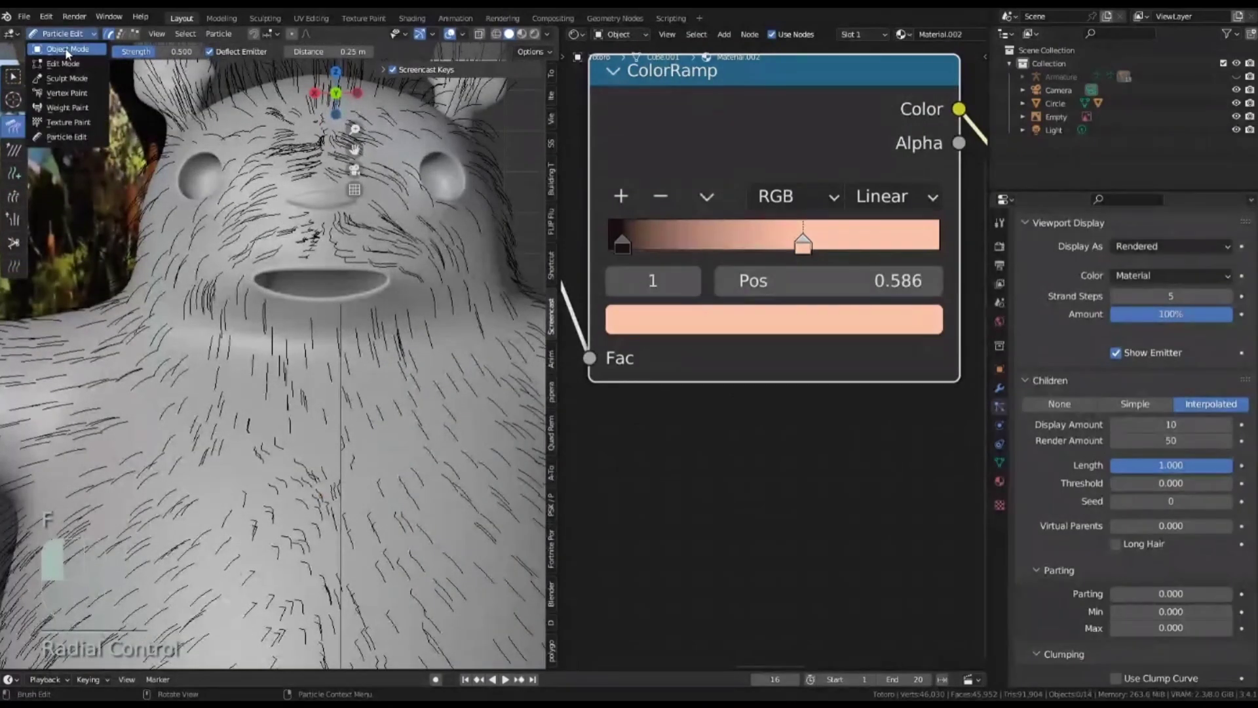
{"action": "left_click", "coordinate": [55, 51]}
{"action": "scroll", "coordinate": [380, 253], "scroll_direction": "down", "scroll_amount": 4}
{"action": "middle_click_drag", "start_coordinate": [383, 239], "coordinate": [320, 260], "text": "shift"}
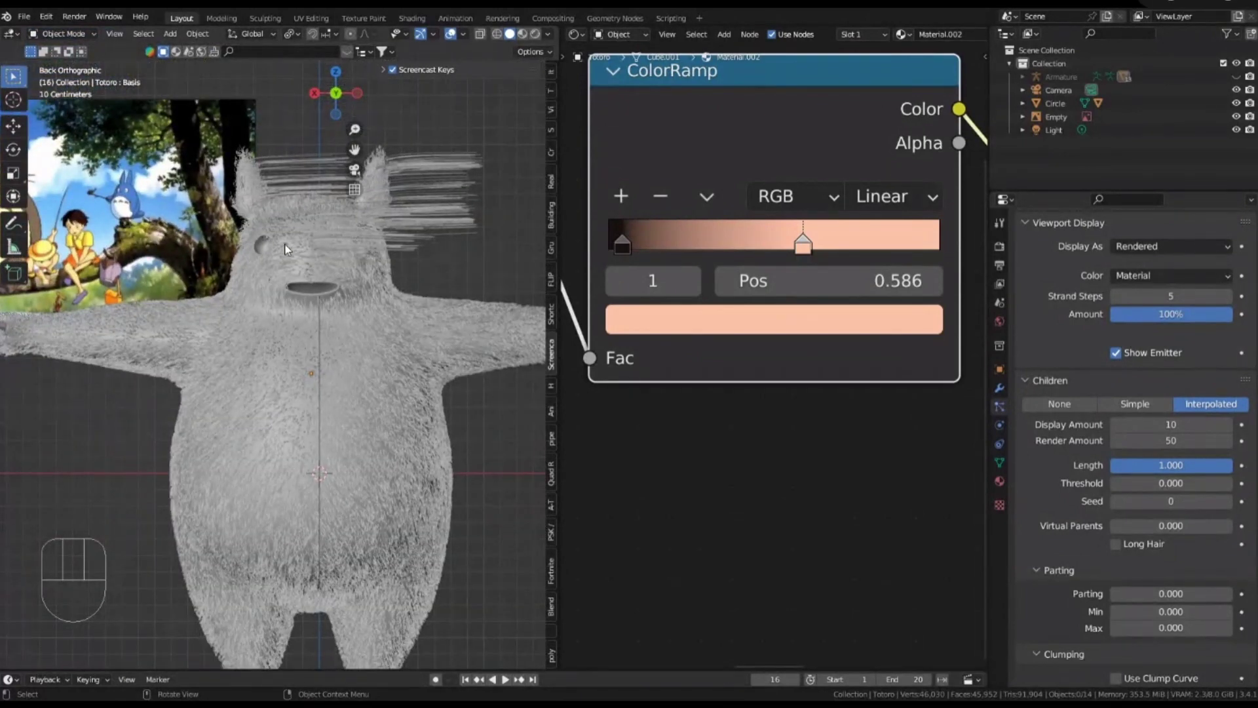
{"action": "scroll", "coordinate": [308, 255], "scroll_direction": "up", "scroll_amount": 1}
{"action": "scroll", "coordinate": [305, 254], "scroll_direction": "up", "scroll_amount": 1}
{"action": "middle_click_drag", "start_coordinate": [236, 227], "coordinate": [221, 254], "text": "shift"}
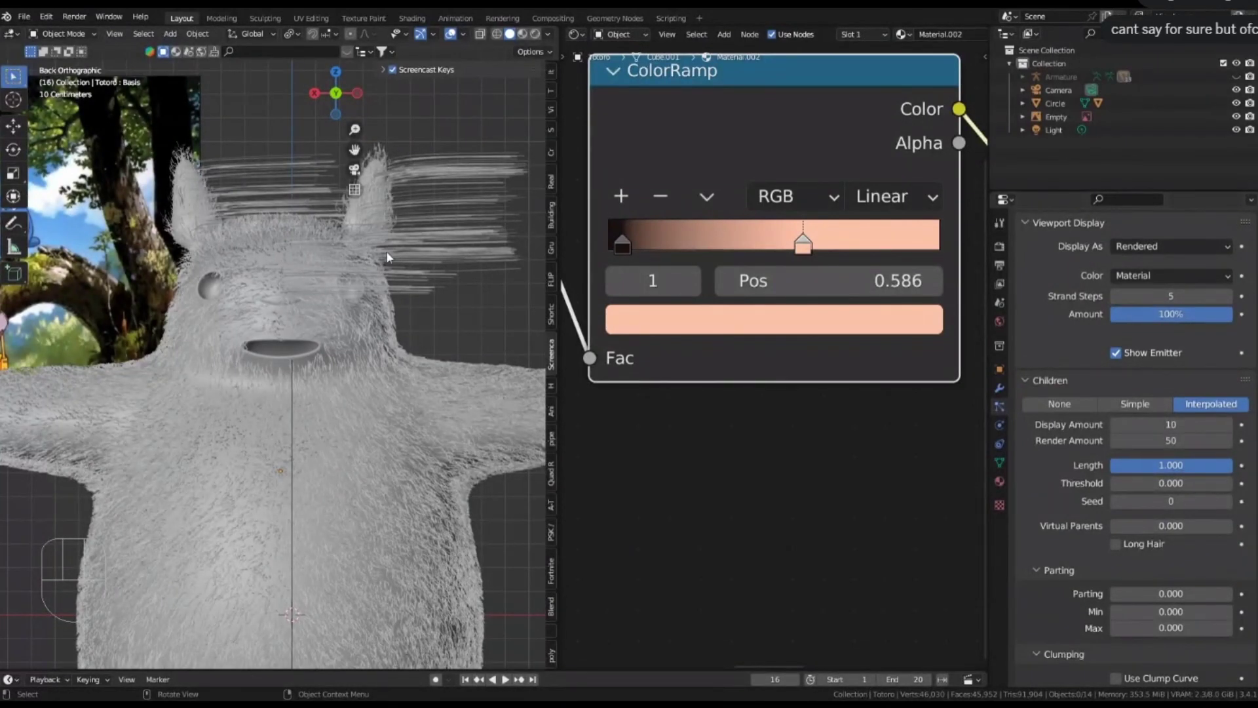
{"action": "scroll", "coordinate": [385, 258], "scroll_direction": "up", "scroll_amount": 2}
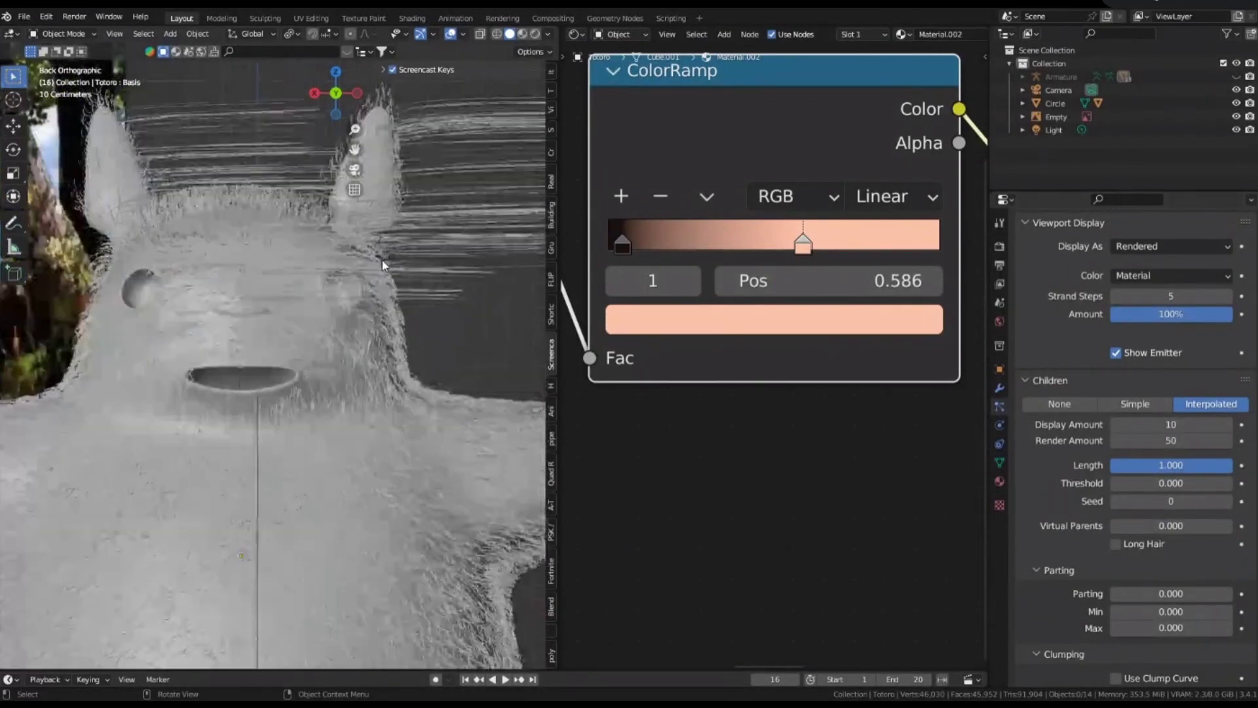
Delete the manual edits of the Totoro's hair particle system and check the fur around the head
{"action": "scroll", "coordinate": [1111, 313], "scroll_direction": "up", "scroll_amount": 10}
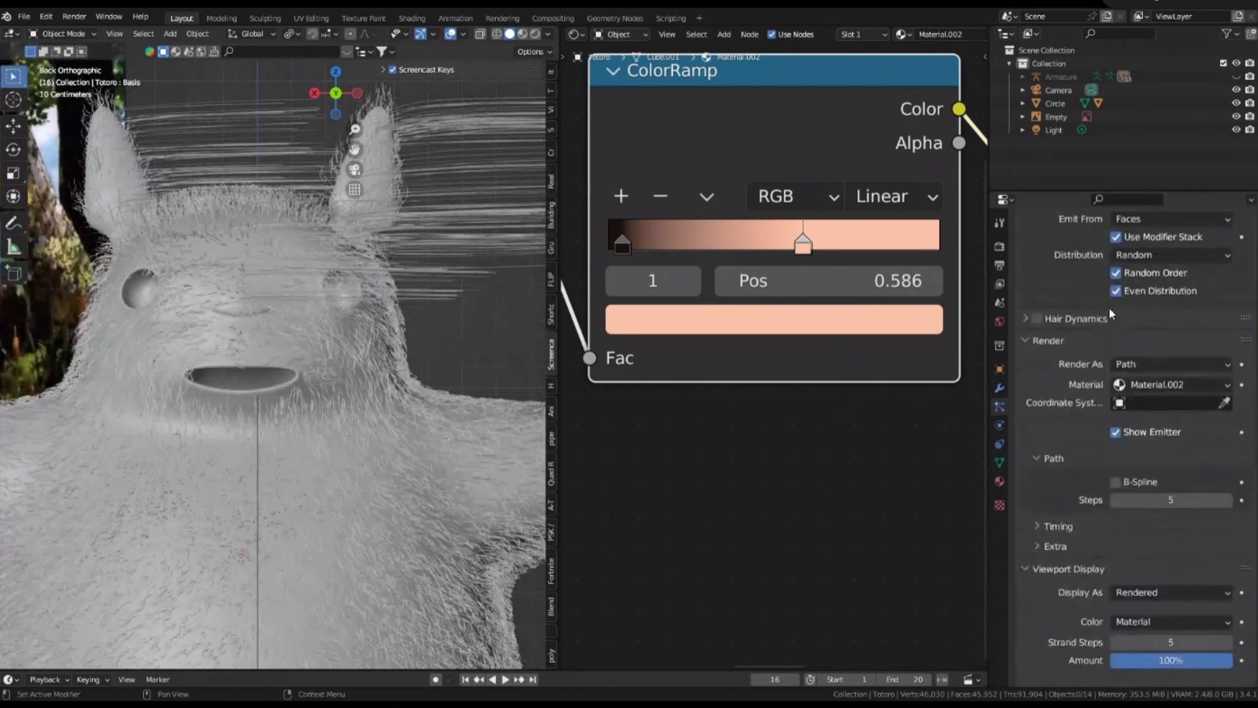
{"action": "scroll", "coordinate": [1109, 306], "scroll_direction": "up", "scroll_amount": 10}
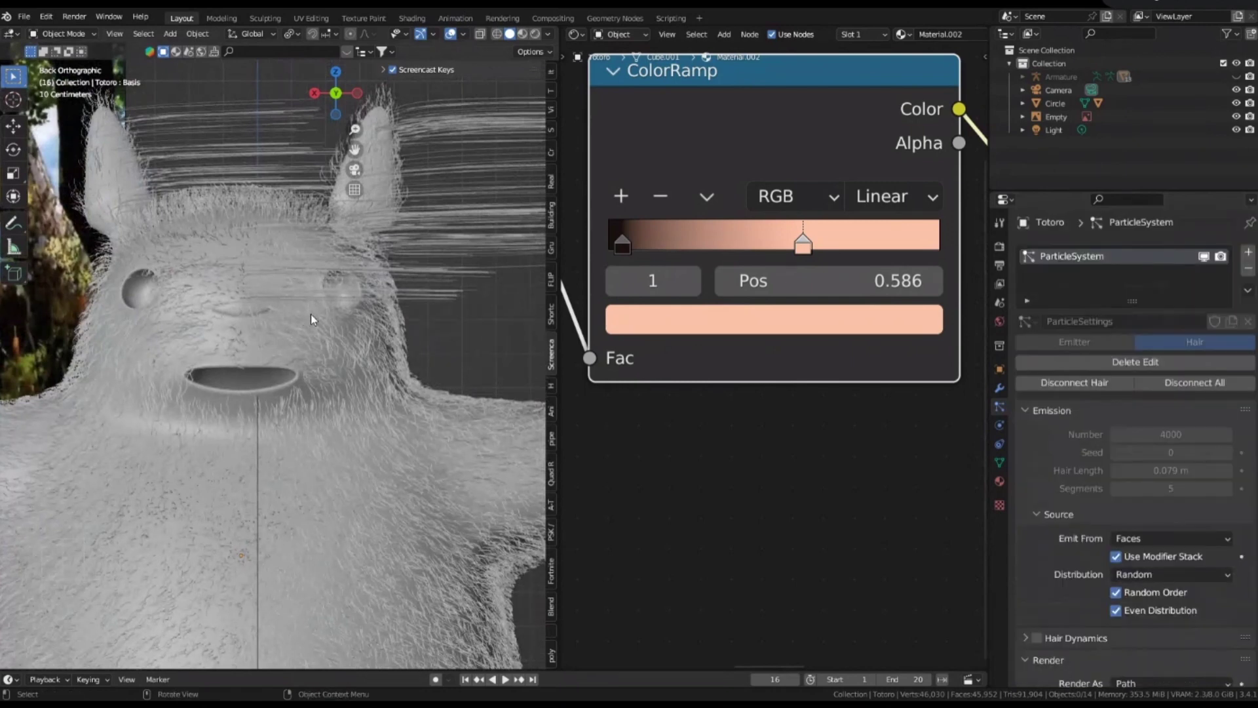
{"action": "left_click", "coordinate": [1091, 364]}
{"action": "scroll", "coordinate": [356, 370], "scroll_direction": "down", "scroll_amount": 2}
{"action": "middle_click_drag", "start_coordinate": [356, 369], "coordinate": [401, 327], "text": "shift"}
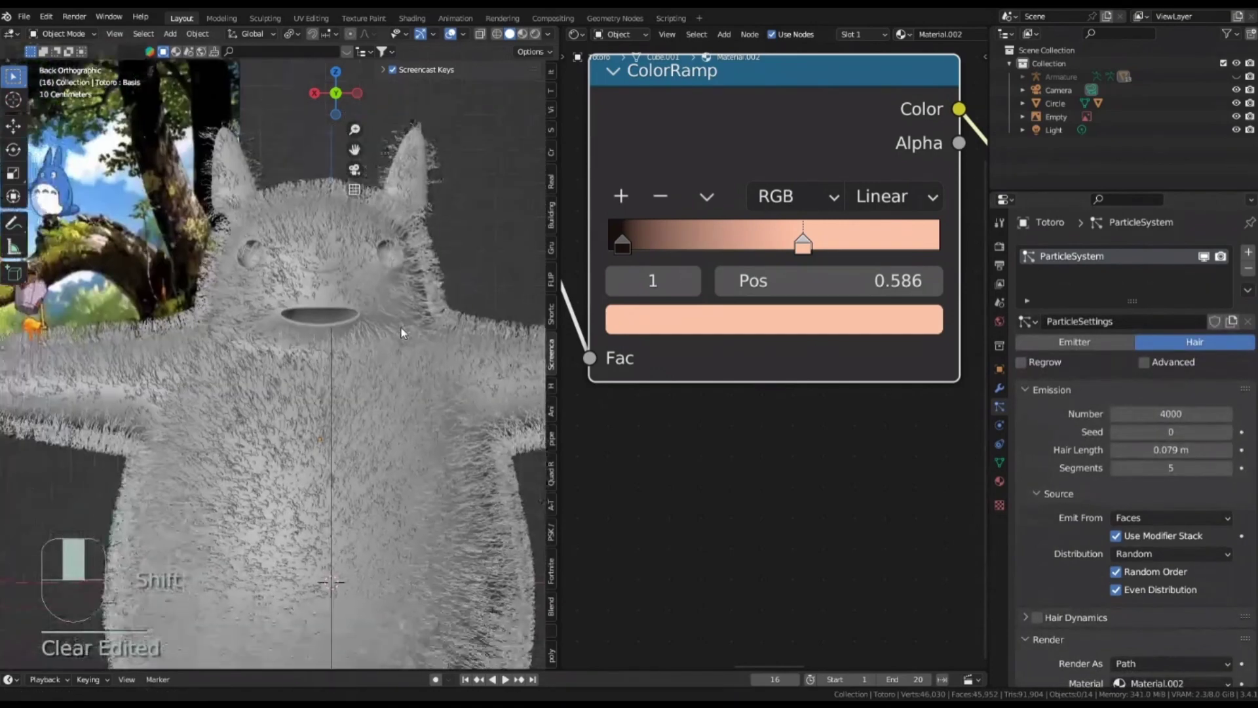
Undo the deletion of the manual hair edits and check the fur around the head and body
{"action": "scroll", "coordinate": [401, 328], "scroll_direction": "down", "scroll_amount": 3}
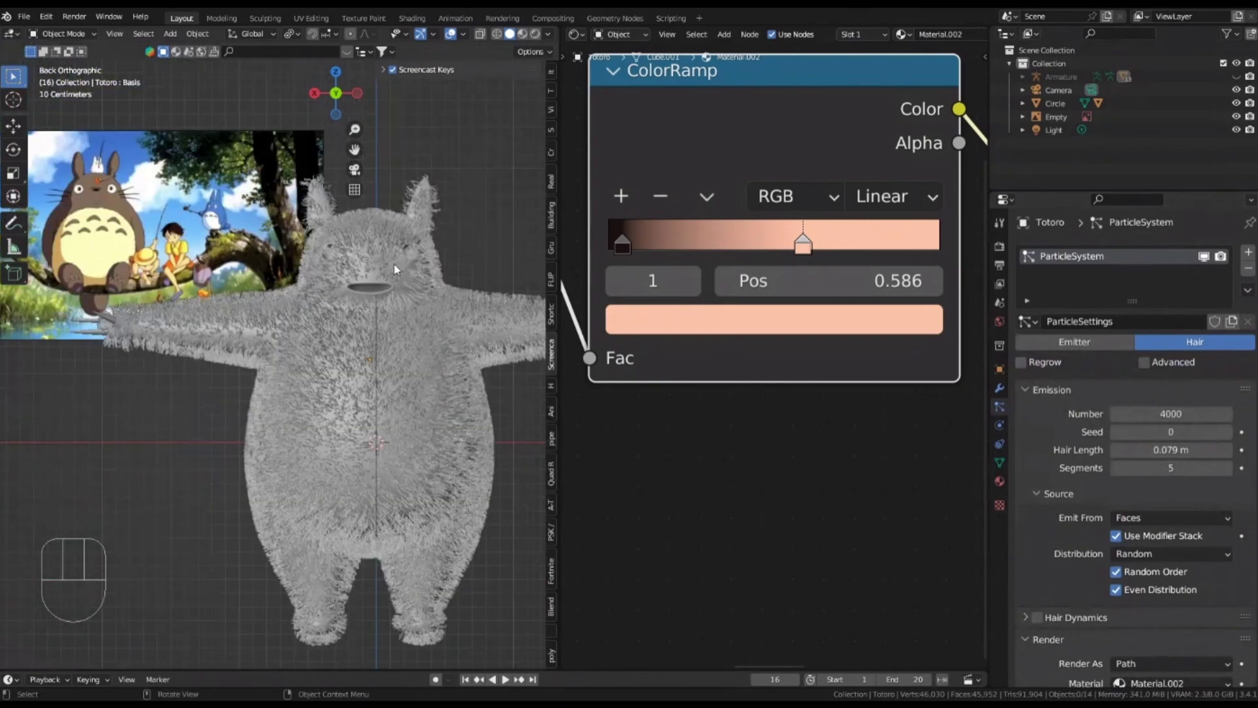
{"action": "scroll", "coordinate": [395, 268], "scroll_direction": "up", "scroll_amount": 5}
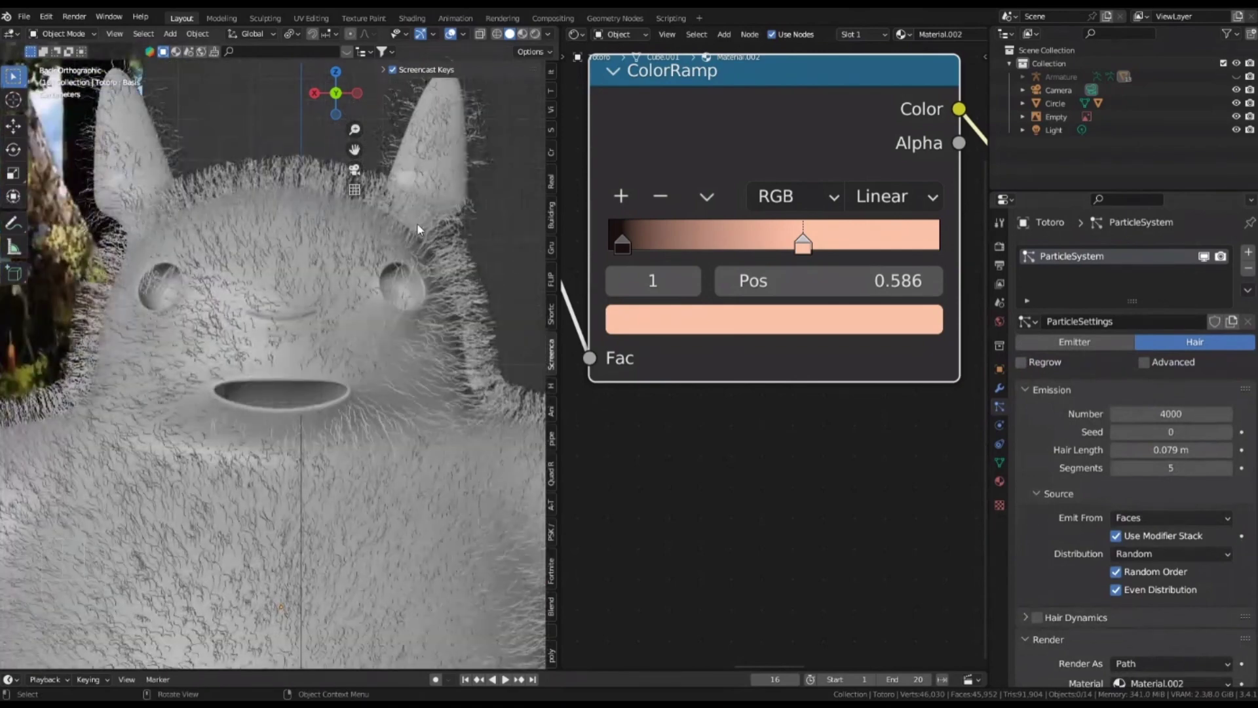
{"action": "key", "text": "ctrl+z"}
{"action": "scroll", "coordinate": [417, 222], "scroll_direction": "down", "scroll_amount": 5}
{"action": "middle_click_drag", "start_coordinate": [305, 250], "coordinate": [259, 233], "text": "shift"}
{"action": "scroll", "coordinate": [1101, 483], "scroll_direction": "down", "scroll_amount": 3}
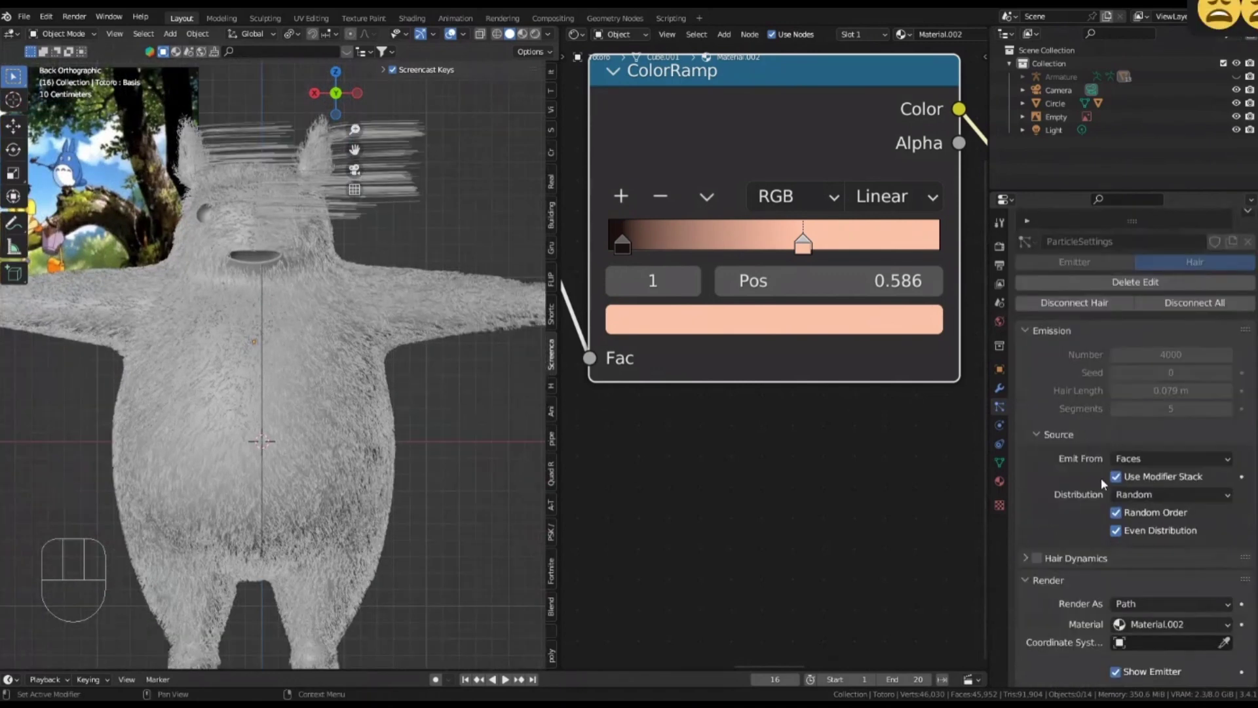
Try turning off Use Modifier Stack for the hair and moving the ParticleSystem modifier above the Mirror modifier
{"action": "left_click", "coordinate": [1116, 477]}
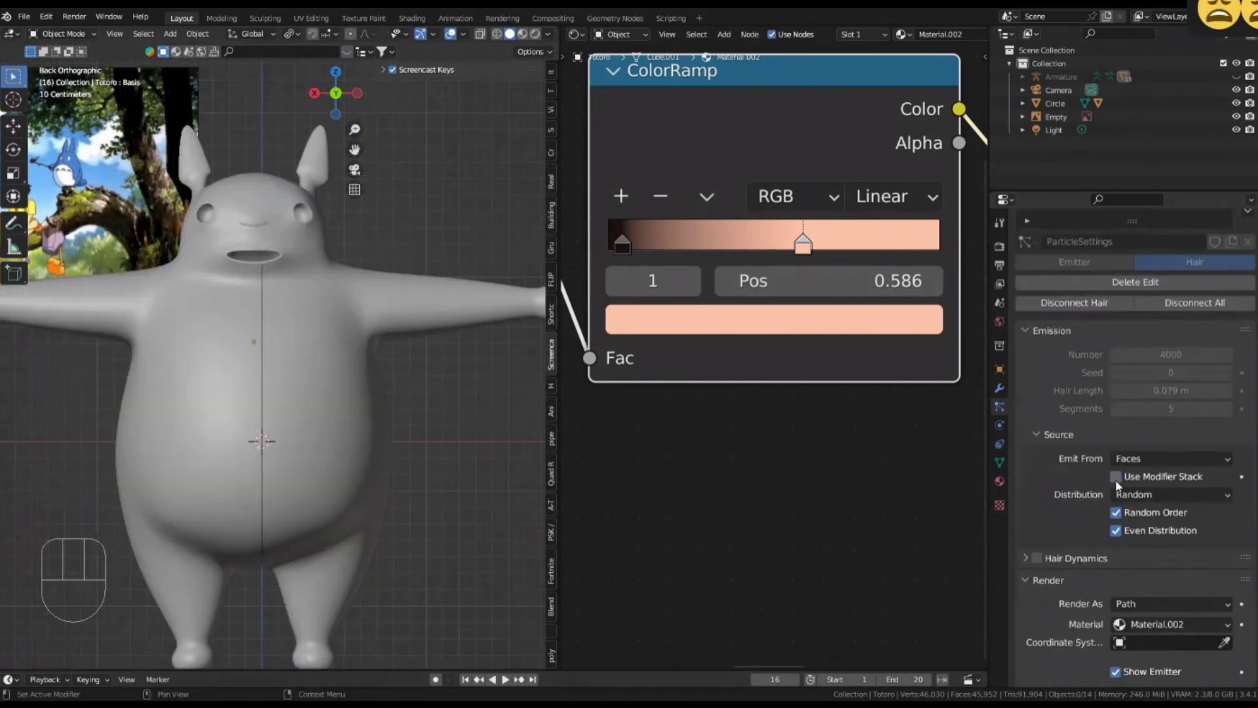
{"action": "scroll", "coordinate": [1081, 406], "scroll_direction": "up", "scroll_amount": 2}
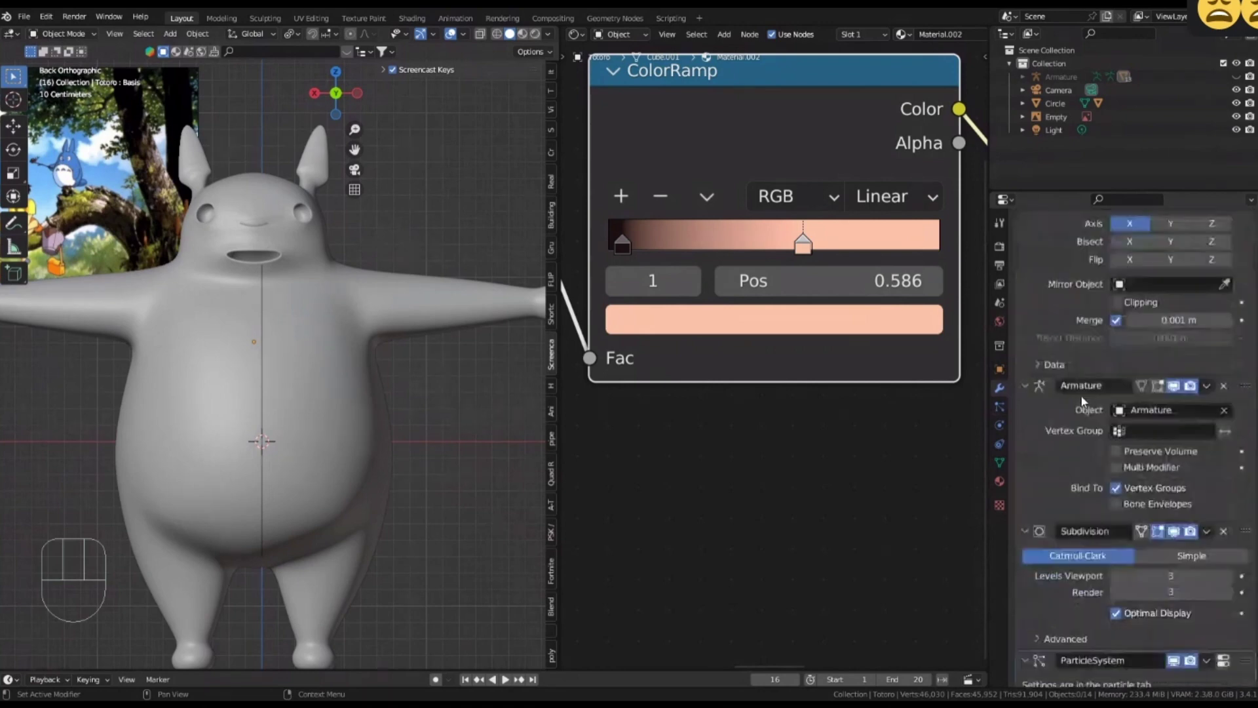
{"action": "scroll", "coordinate": [1082, 397], "scroll_direction": "down", "scroll_amount": 2}
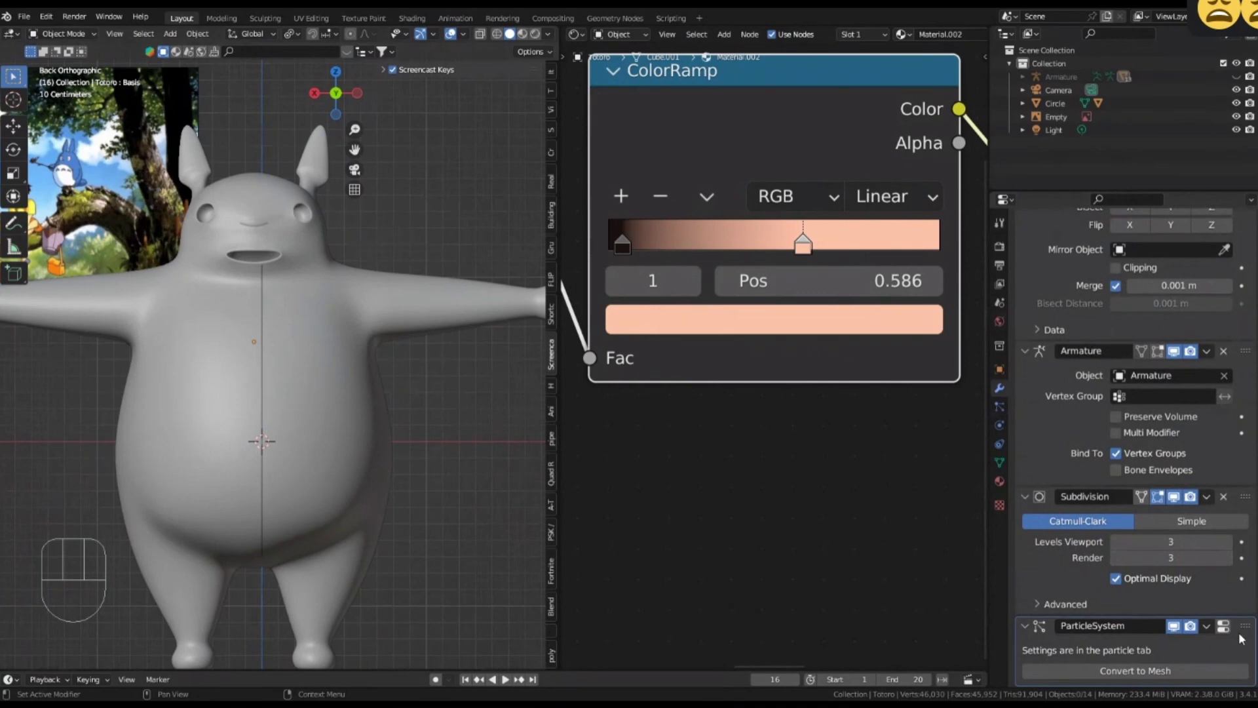
{"action": "left_click_drag", "start_coordinate": [1241, 636], "coordinate": [1154, 175]}
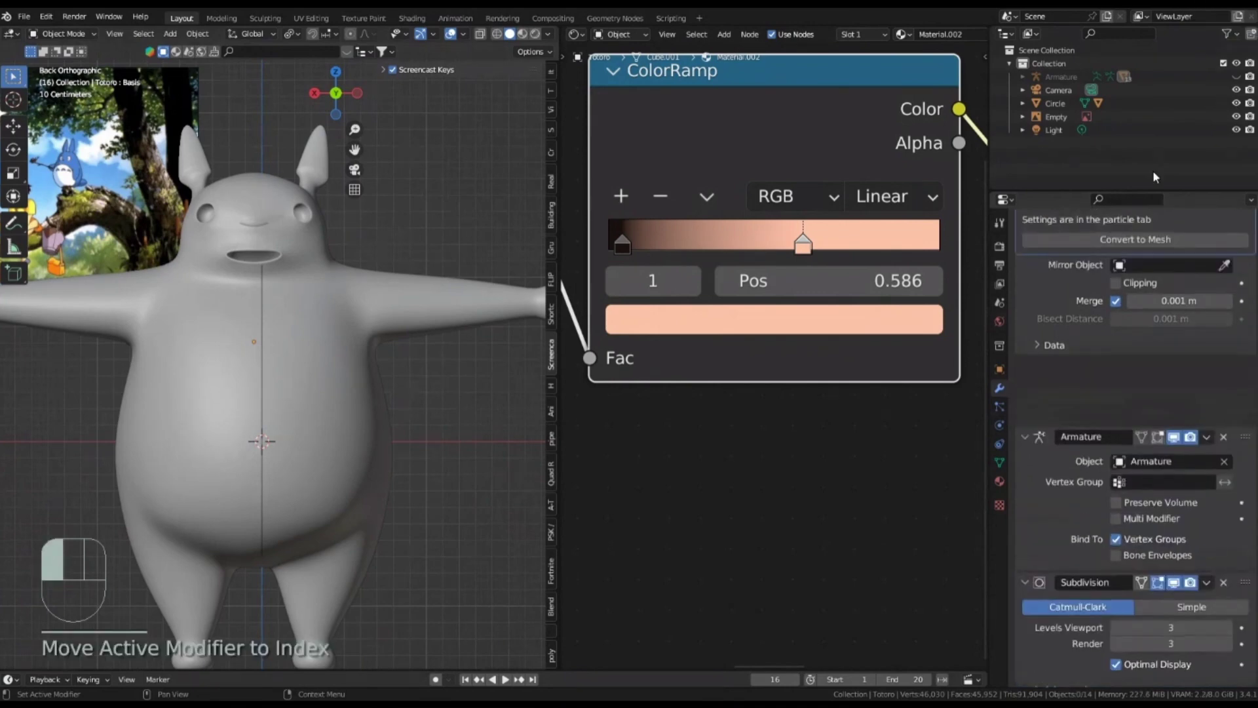
{"action": "scroll", "coordinate": [1130, 230], "scroll_direction": "up", "scroll_amount": 2}
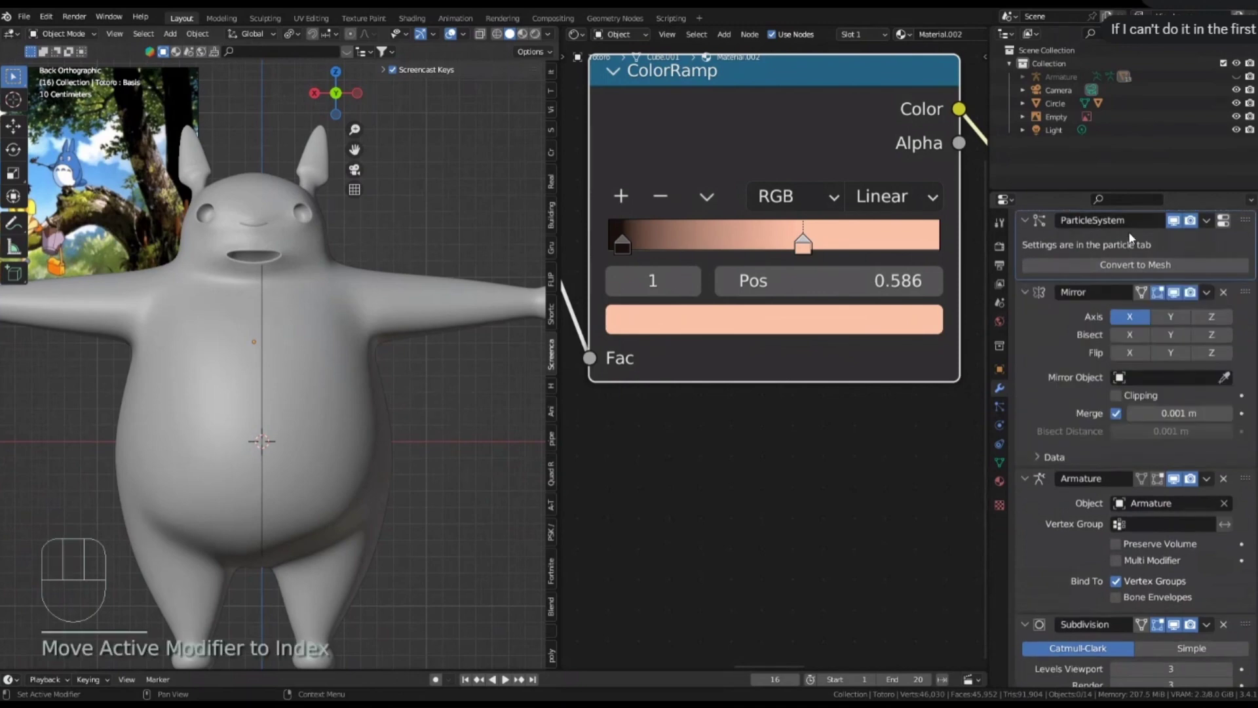
Undo the particle modifier's move and the Use Modifier Stack change
{"action": "key", "text": "ctrl+z"}
{"action": "key", "text": "ctrl+z"}
{"action": "key", "text": "ctrl+z"}
{"action": "key", "text": "ctrl+z"}
{"action": "key", "text": "ctrl+z"}
{"action": "key", "text": "ctrl+z"}
{"action": "key", "text": "ctrl+z"}
{"action": "key", "text": "ctrl+z"}
{"action": "key", "text": "ctrl+z"}
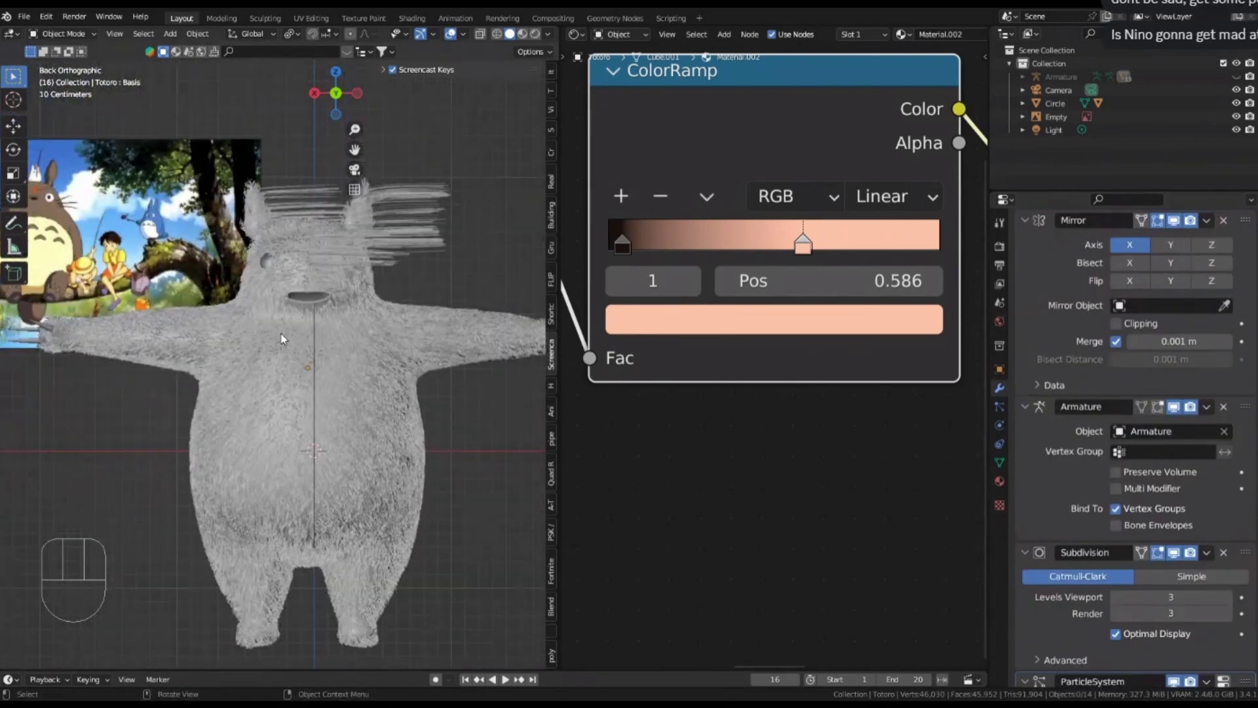
Check the stray hairs around the ears and delete the manual edits of the Totoro's hair particle system
{"action": "scroll", "coordinate": [281, 333], "scroll_direction": "up", "scroll_amount": 4}
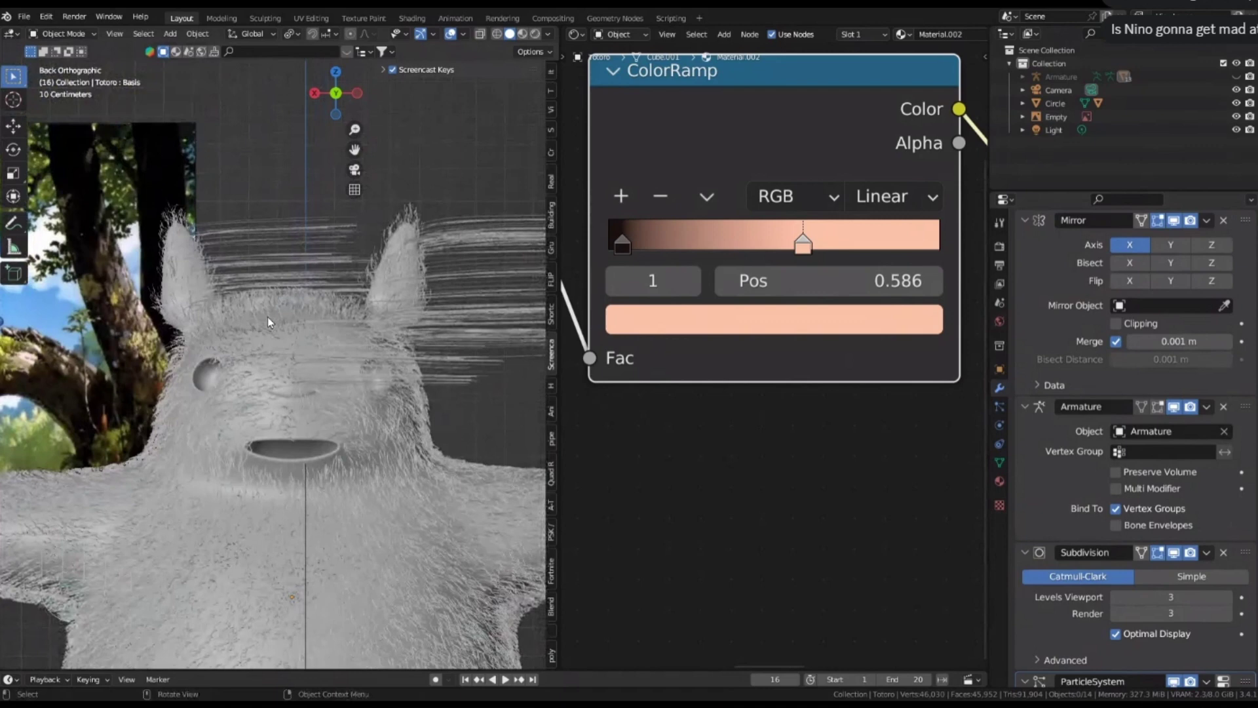
{"action": "middle_click_drag", "start_coordinate": [267, 317], "coordinate": [216, 311], "text": "shift"}
{"action": "scroll", "coordinate": [1000, 420], "scroll_direction": "down", "scroll_amount": 2}
{"action": "left_click", "coordinate": [999, 407]}
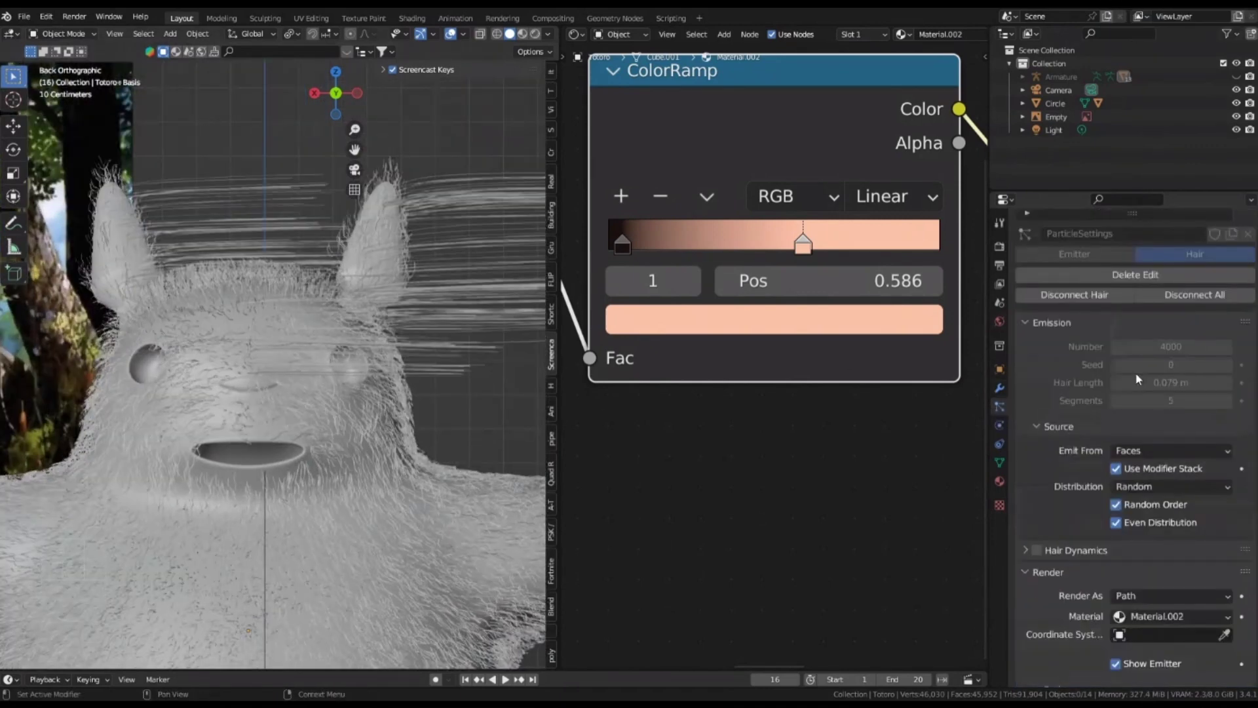
{"action": "scroll", "coordinate": [1101, 401], "scroll_direction": "up", "scroll_amount": 2}
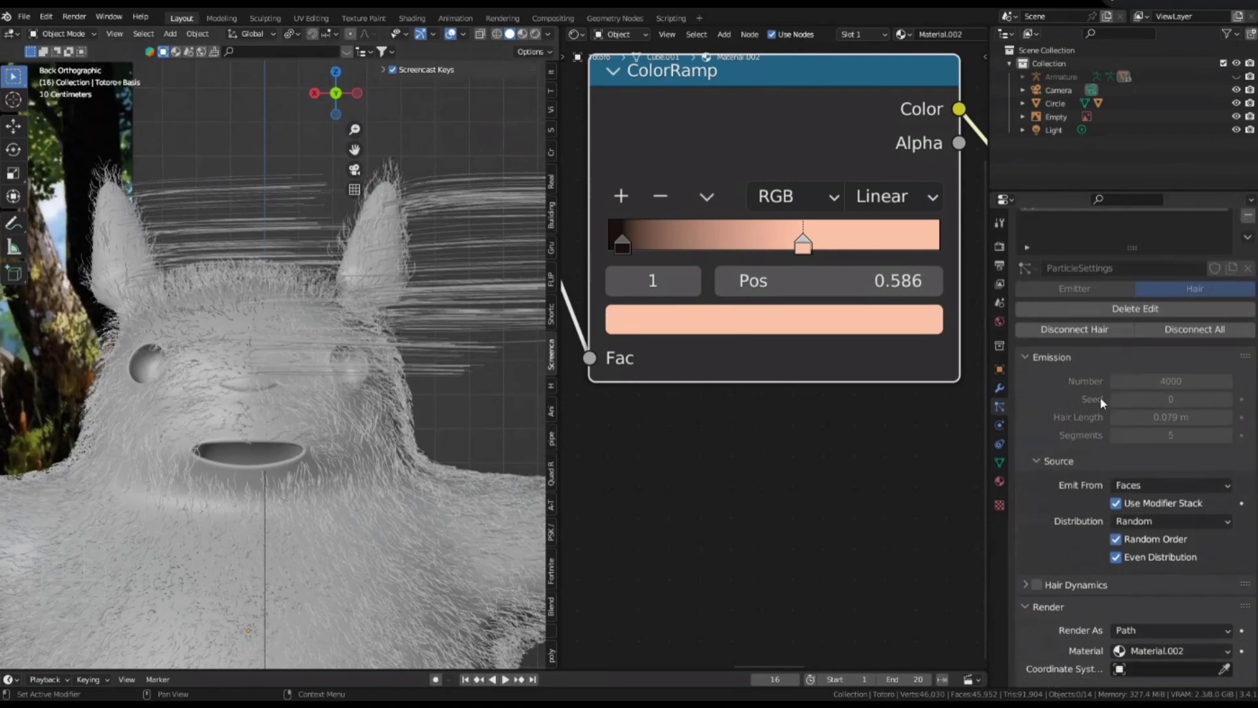
{"action": "left_click", "coordinate": [1135, 308]}
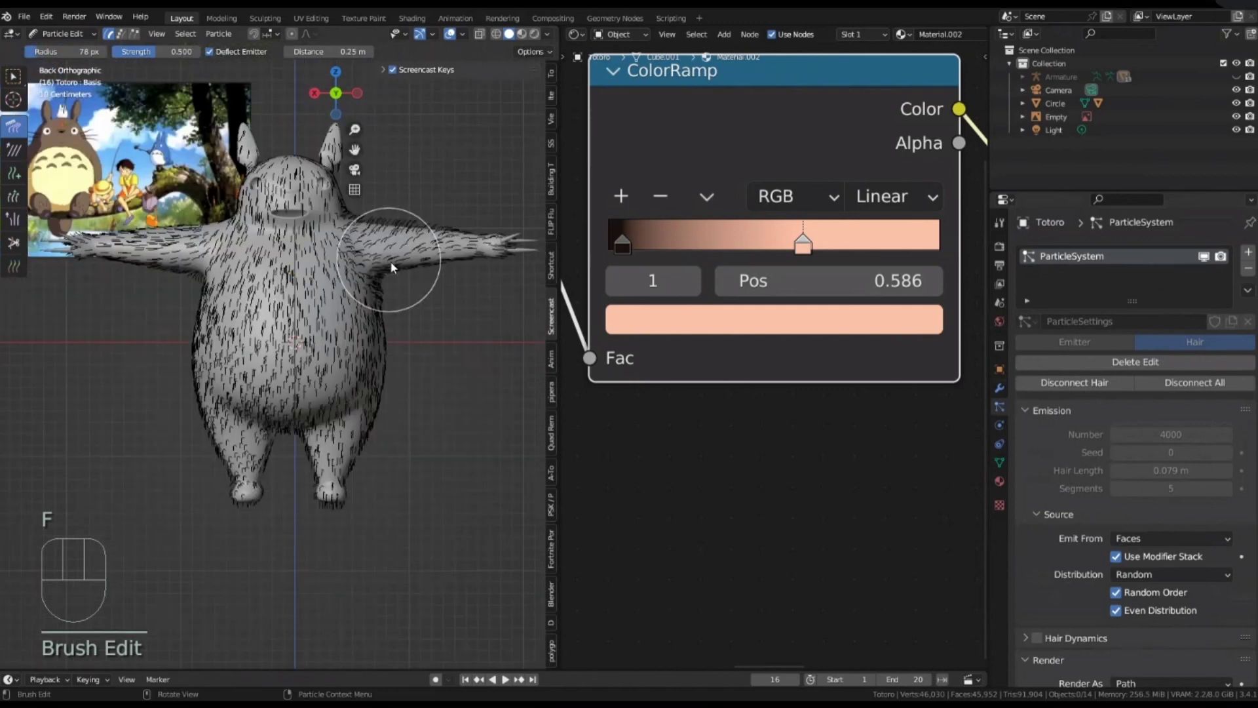
In Particle Edit, comb the hairs on the head and body from the back and side views, varying the brush radius between 78 and 138 px
{"action": "left_click_drag", "start_coordinate": [281, 172], "coordinate": [282, 172]}
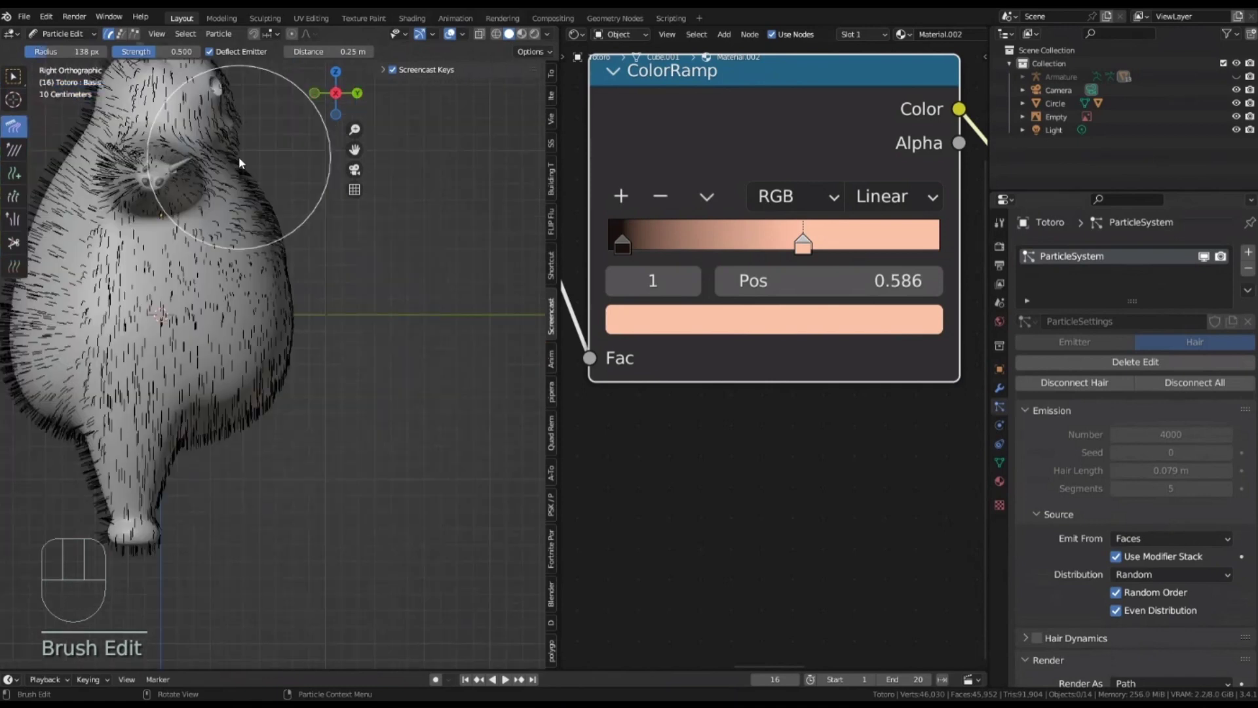
{"action": "middle_click_drag", "start_coordinate": [240, 163], "coordinate": [259, 212], "text": "shift"}
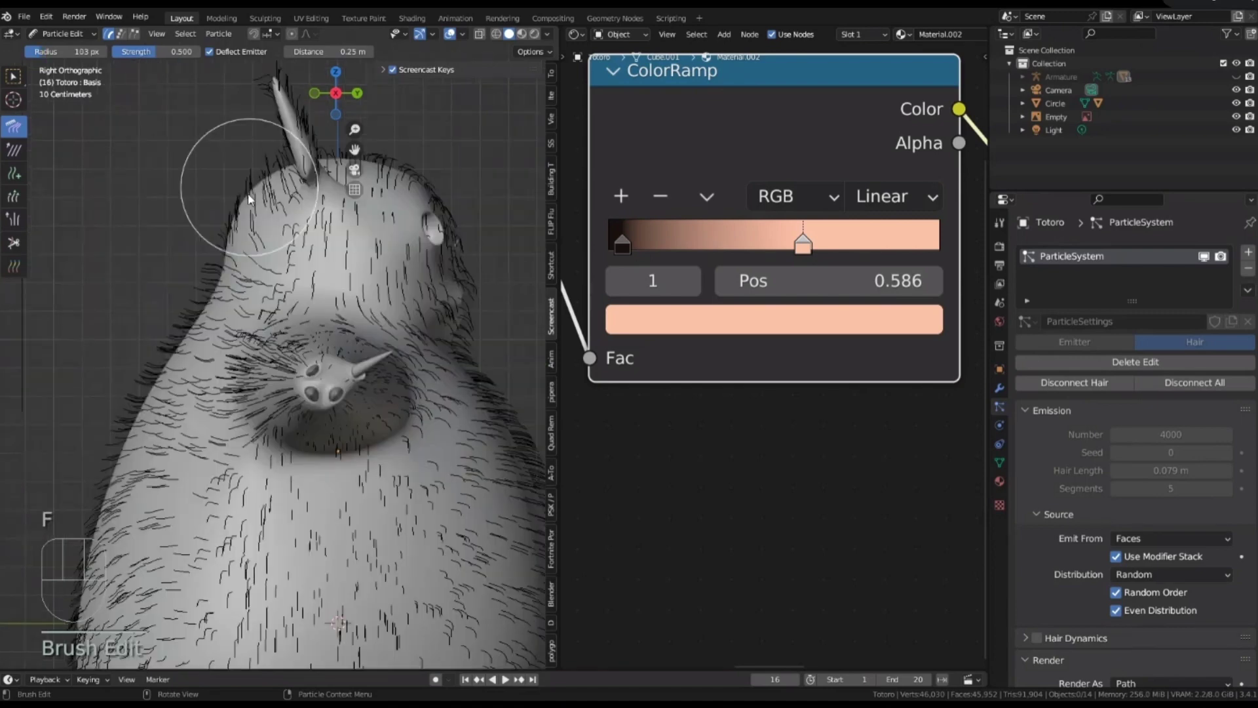
{"action": "middle_click_drag", "start_coordinate": [249, 199], "coordinate": [196, 339], "text": "shift"}
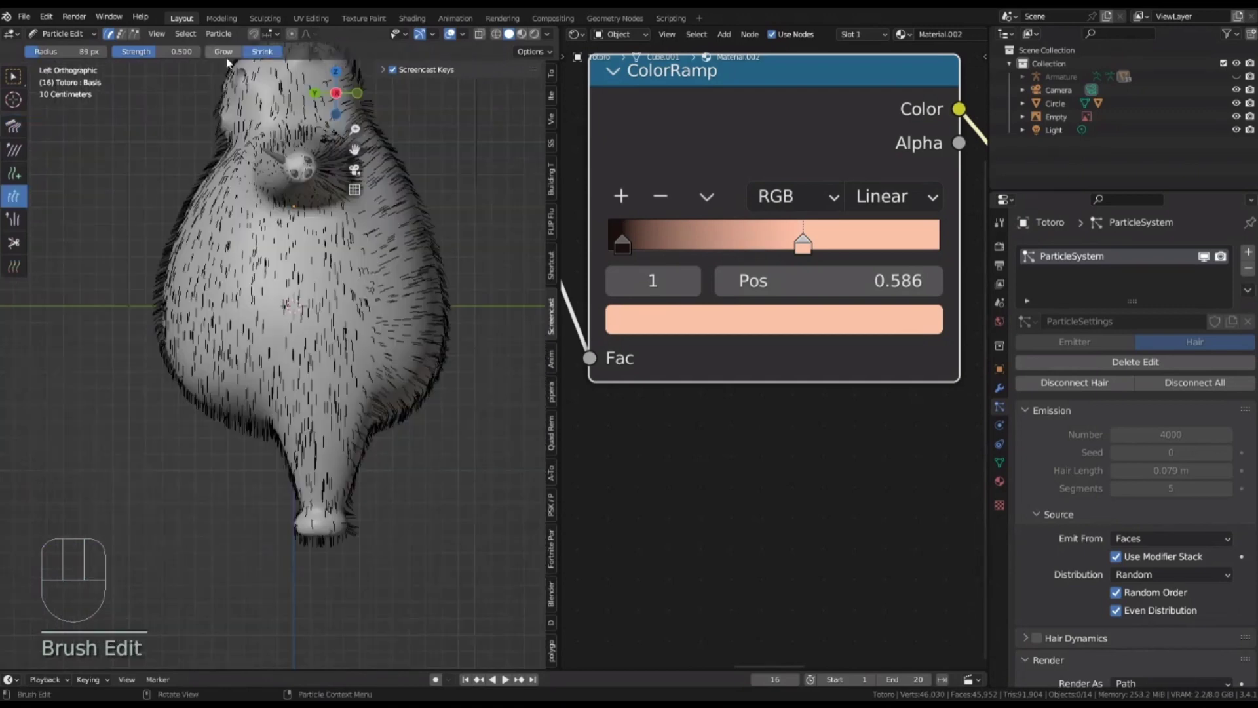
Lengthen the body hairs with the Length brush set to Grow and comb them with a 101 px Comb brush
{"action": "left_click", "coordinate": [225, 55]}
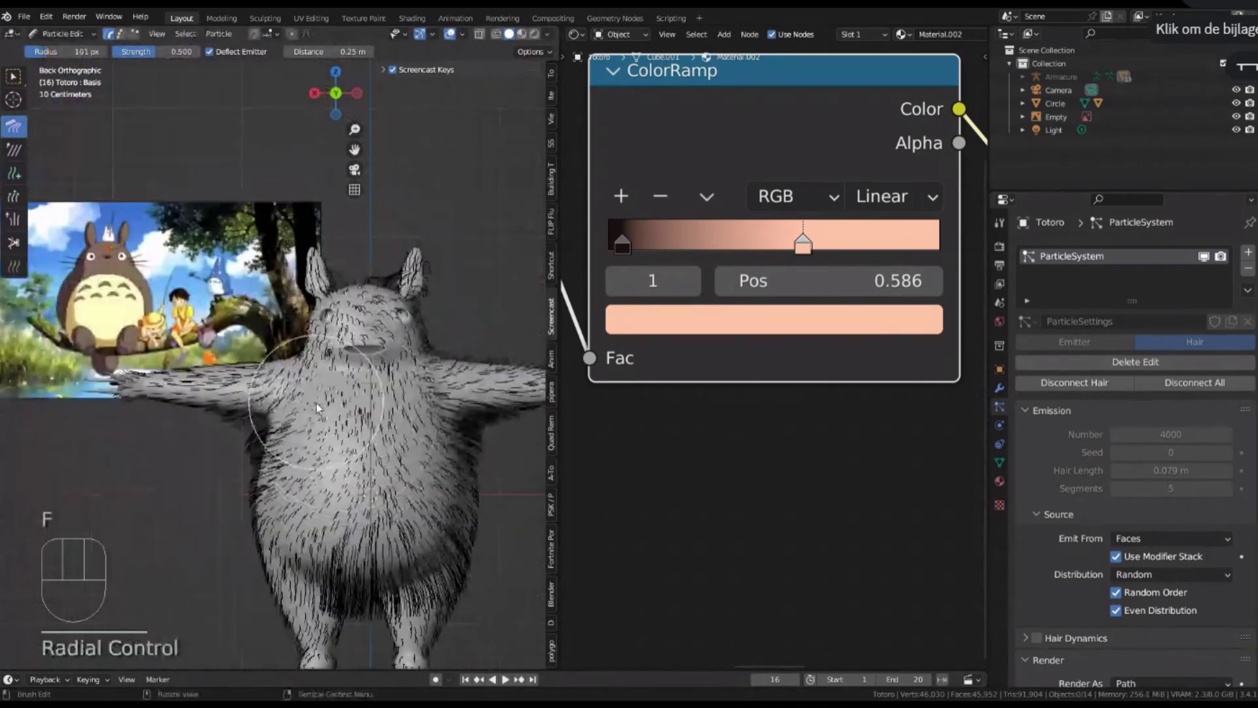
{"action": "scroll", "coordinate": [316, 407], "scroll_direction": "up", "scroll_amount": 3}
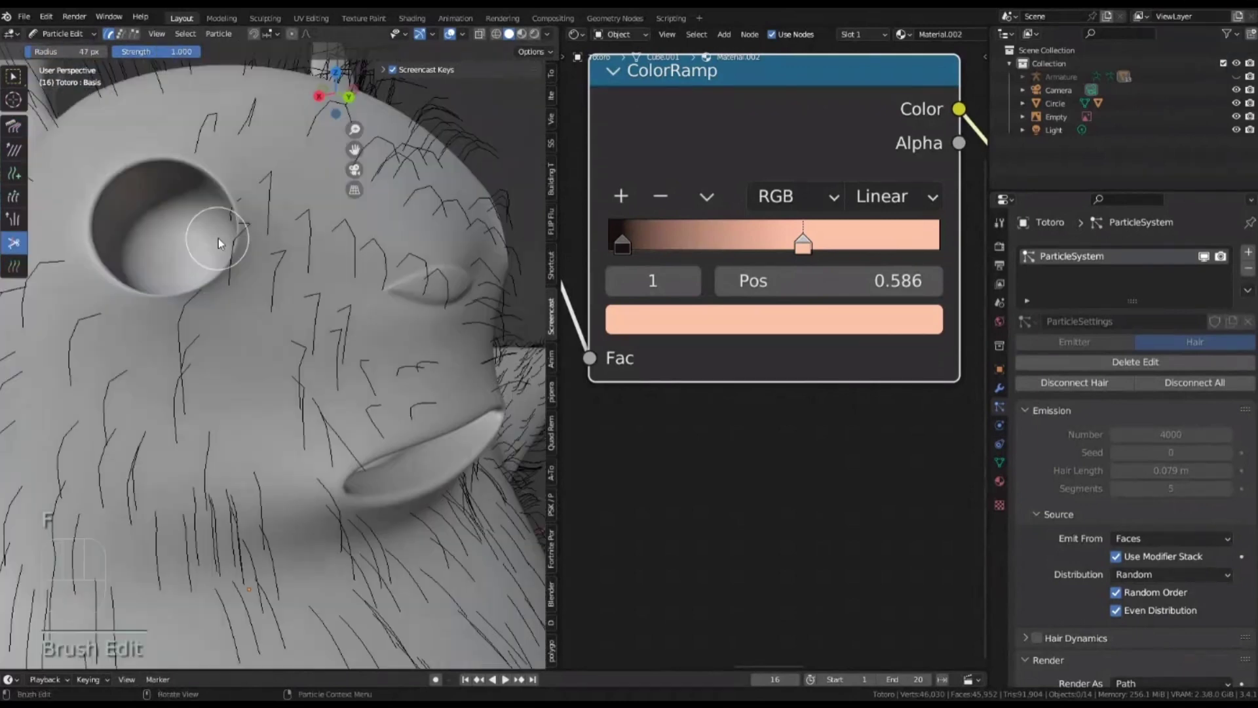
Trim the hairs around the eyes with the Cut brush at 47 px radius and strength 1.000, and return to Object Mode
{"action": "middle_click_drag", "start_coordinate": [218, 238], "coordinate": [209, 259]}
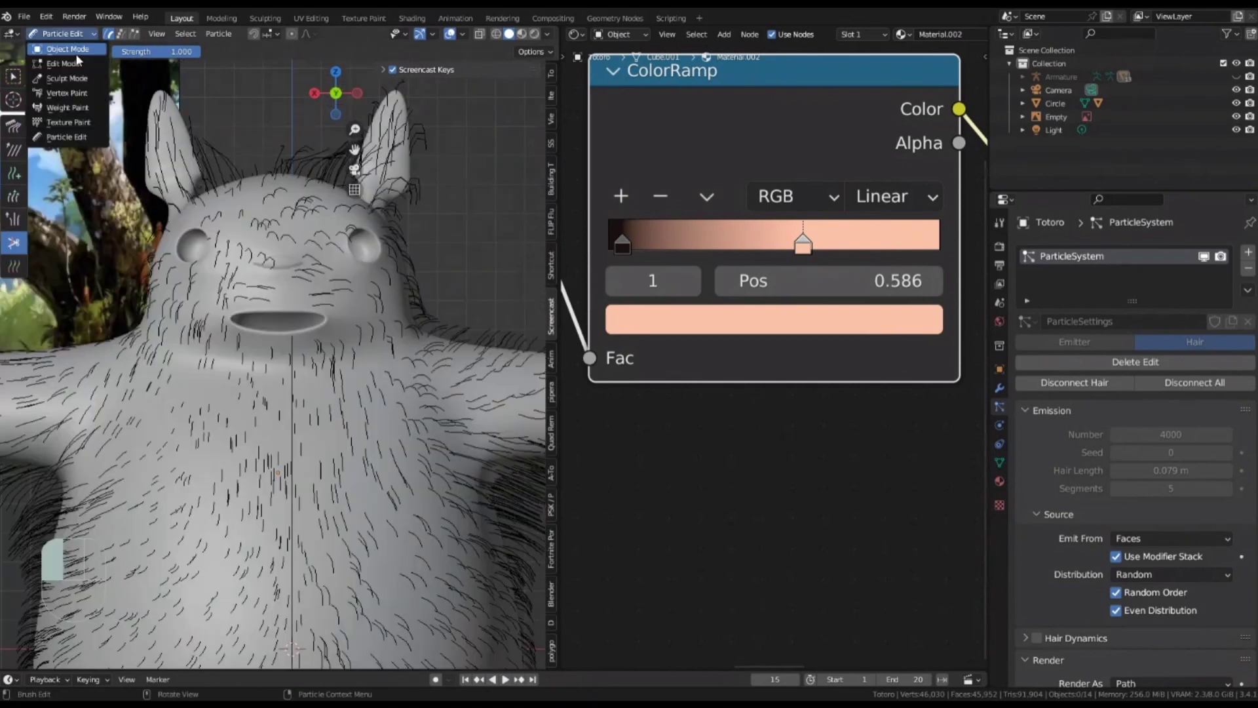
{"action": "left_click", "coordinate": [73, 50]}
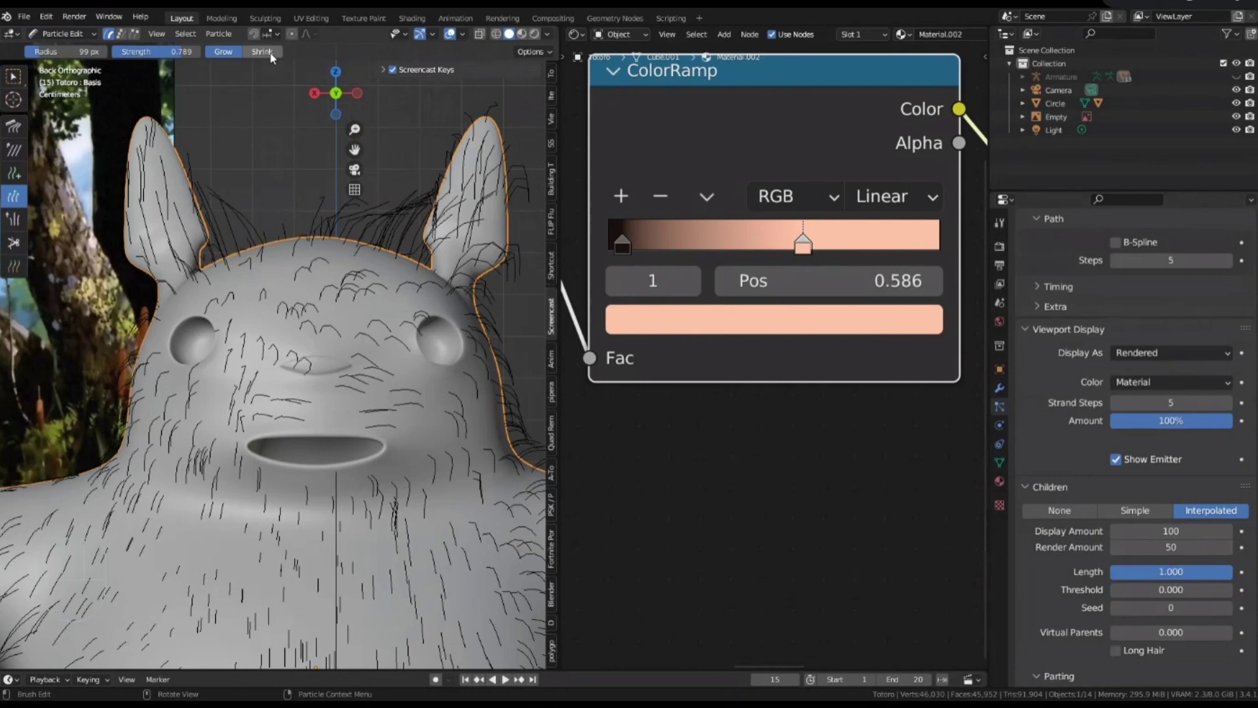
Shorten the hairs beside both ears using the Length brush in Shrink mode at 46 px, and check the fur in Object Mode with Rendered shading
{"action": "left_click", "coordinate": [262, 52]}
{"action": "scroll", "coordinate": [217, 191], "scroll_direction": "up", "scroll_amount": 2}
{"action": "key", "text": "f"}
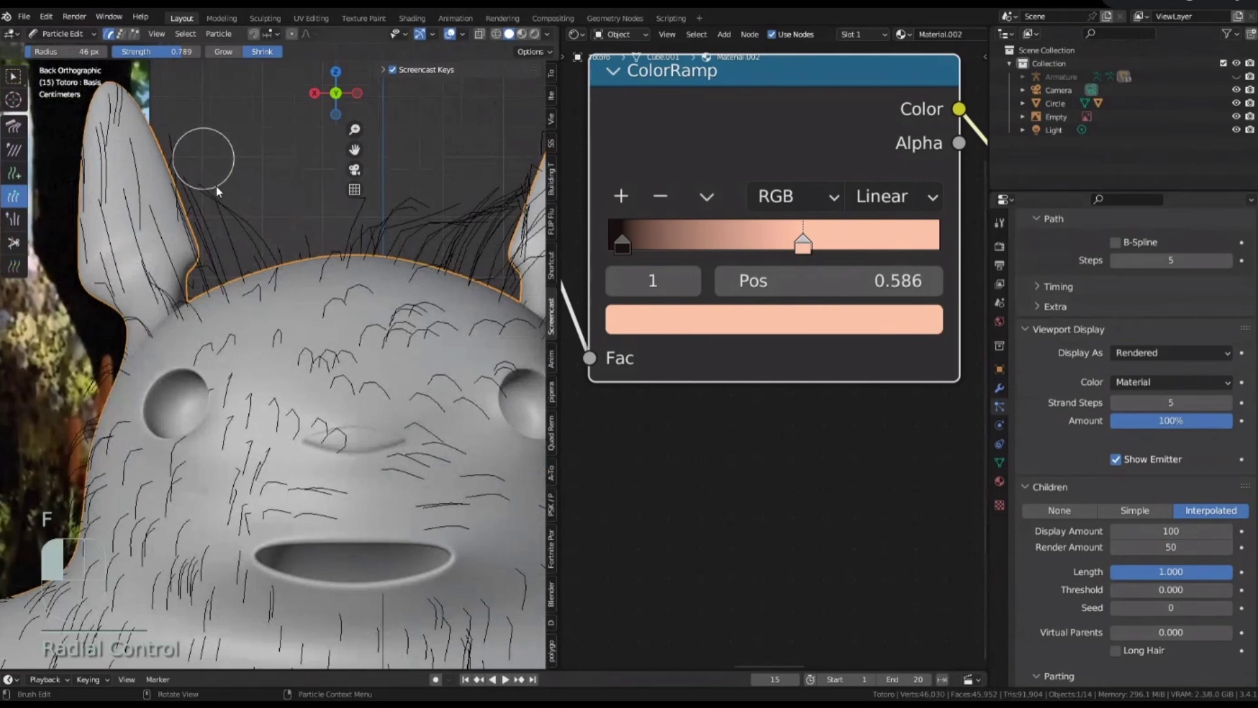
{"action": "scroll", "coordinate": [217, 190], "scroll_direction": "down", "scroll_amount": 2}
{"action": "left_click", "coordinate": [483, 313]}
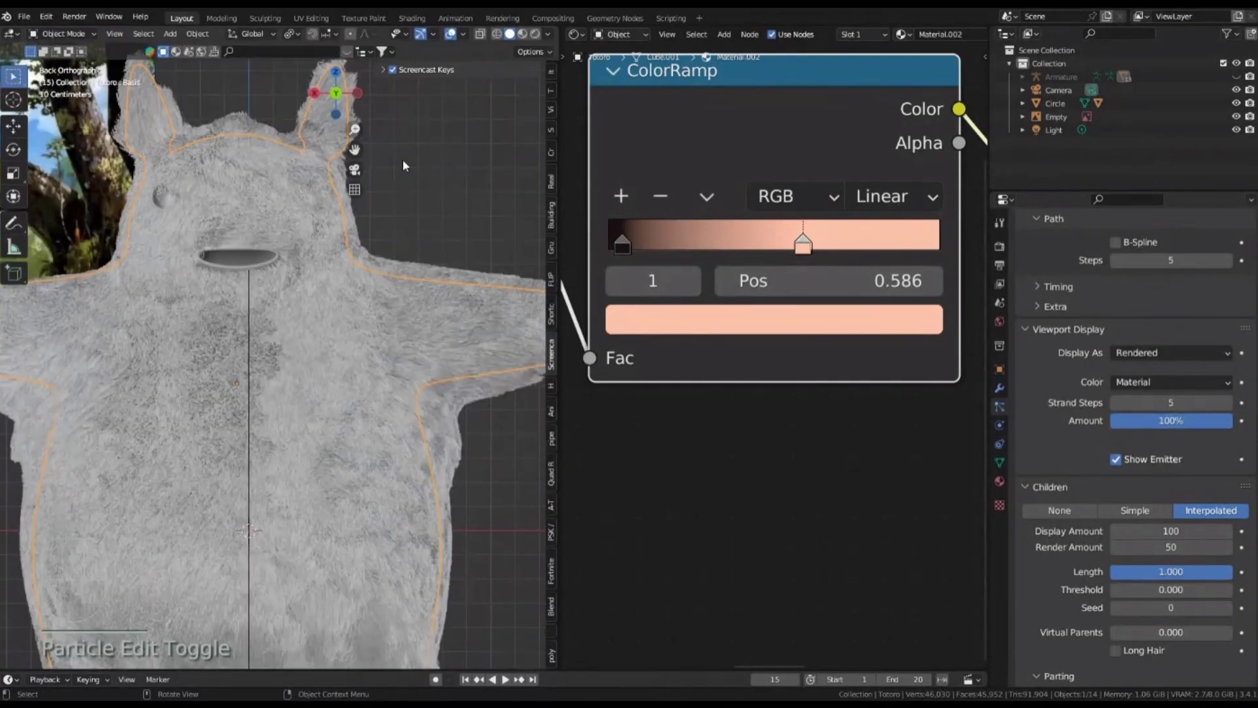
{"action": "left_click", "coordinate": [403, 159]}
{"action": "scroll", "coordinate": [368, 233], "scroll_direction": "down", "scroll_amount": 3}
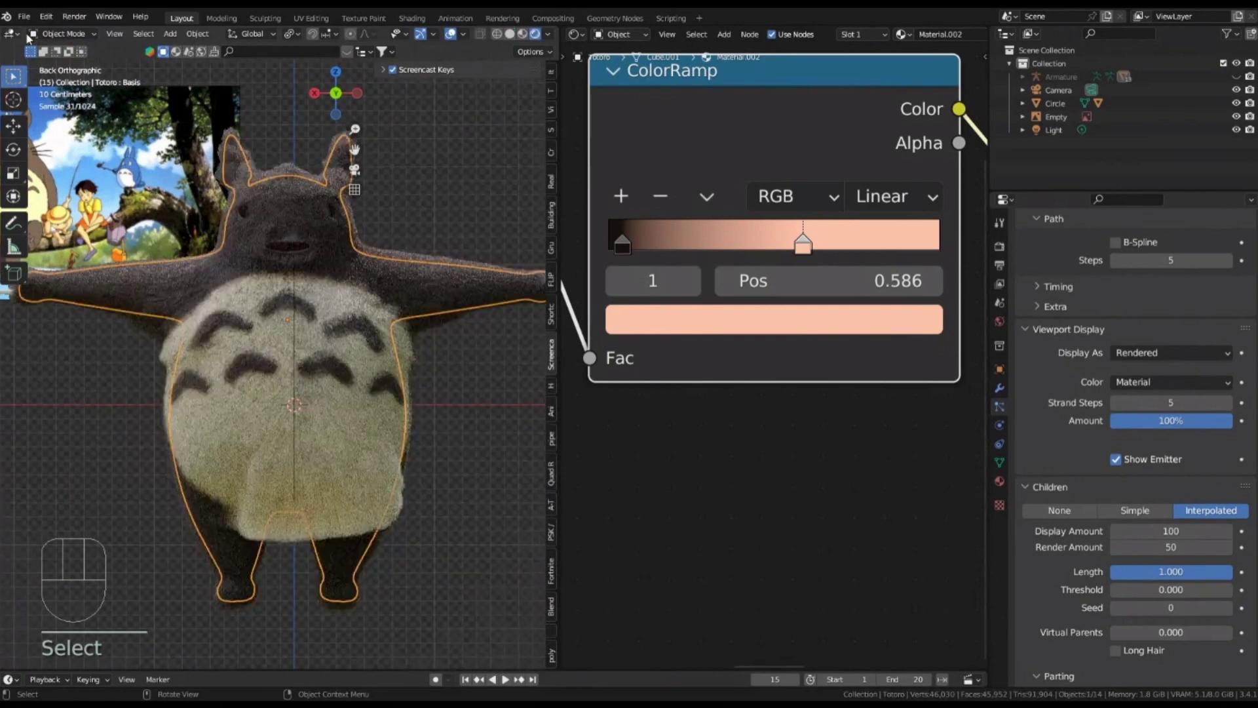
In Particle Edit, comb the lower belly hairs down and together between the legs, and return to Object Mode
{"action": "left_click", "coordinate": [63, 33]}
{"action": "left_click", "coordinate": [62, 134]}
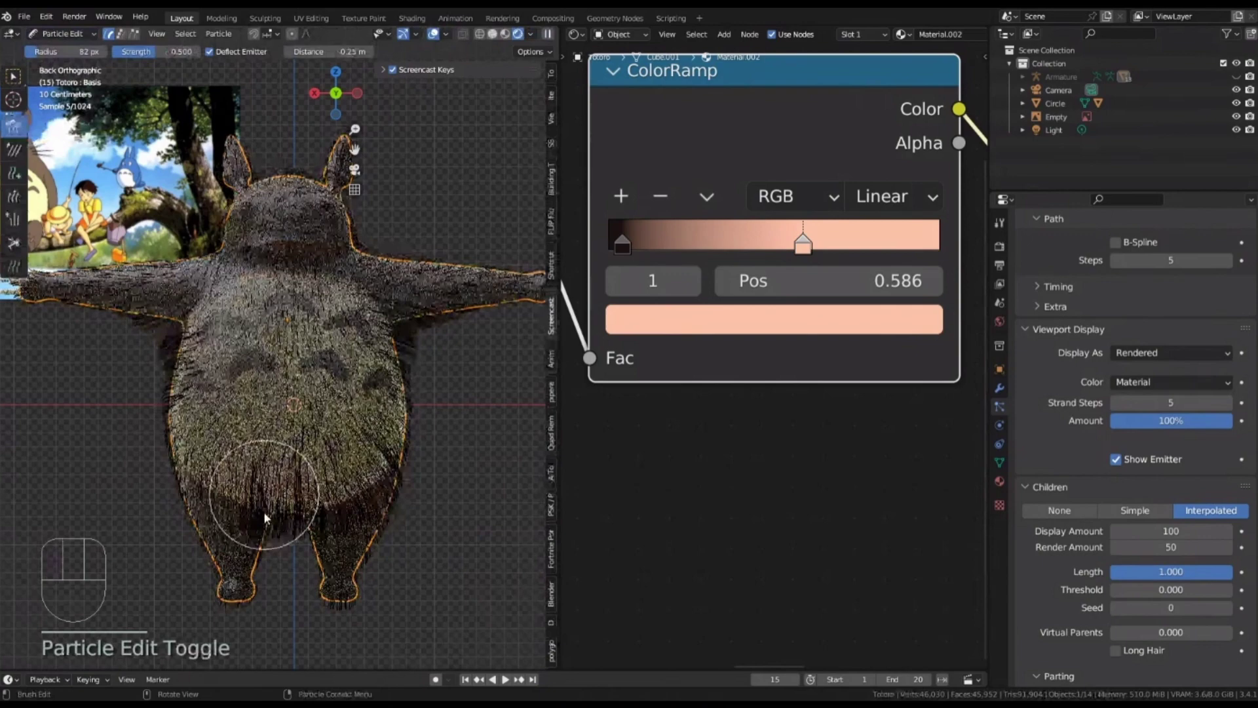
{"action": "scroll", "coordinate": [263, 511], "scroll_direction": "up", "scroll_amount": 4}
{"action": "left_click_drag", "start_coordinate": [264, 511], "coordinate": [328, 593]}
{"action": "key", "text": "f"}
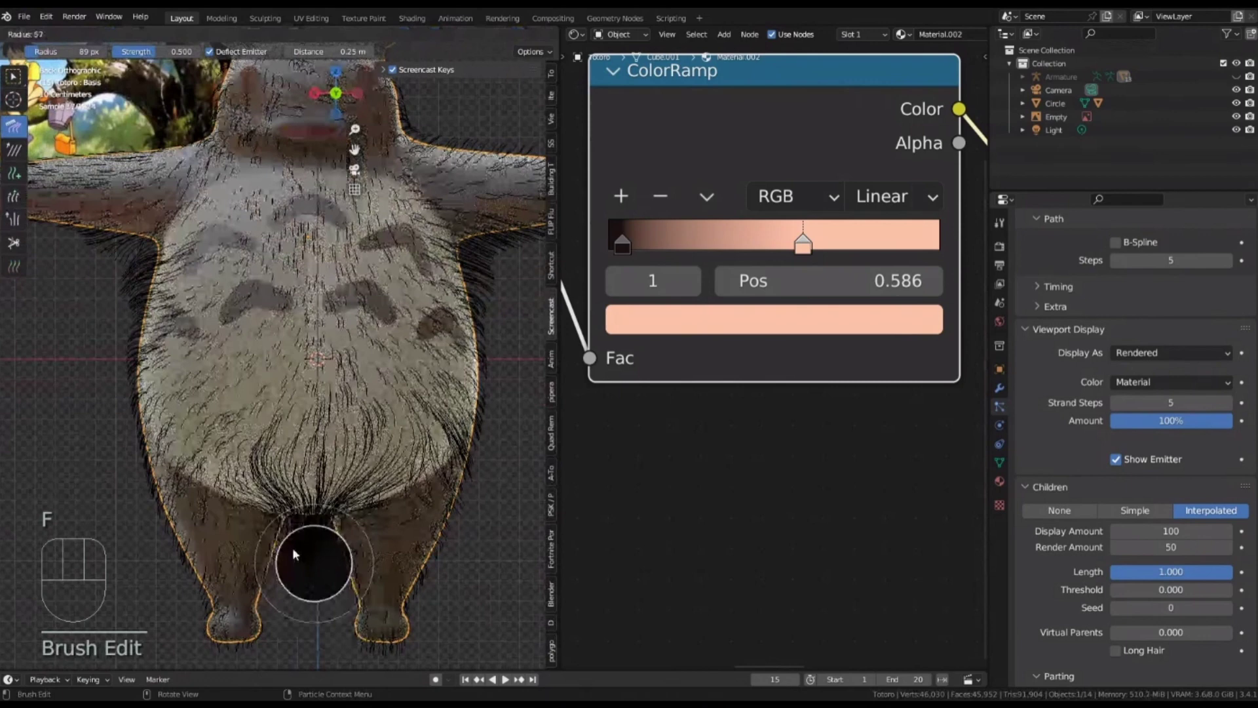
{"action": "key", "text": "Tab"}
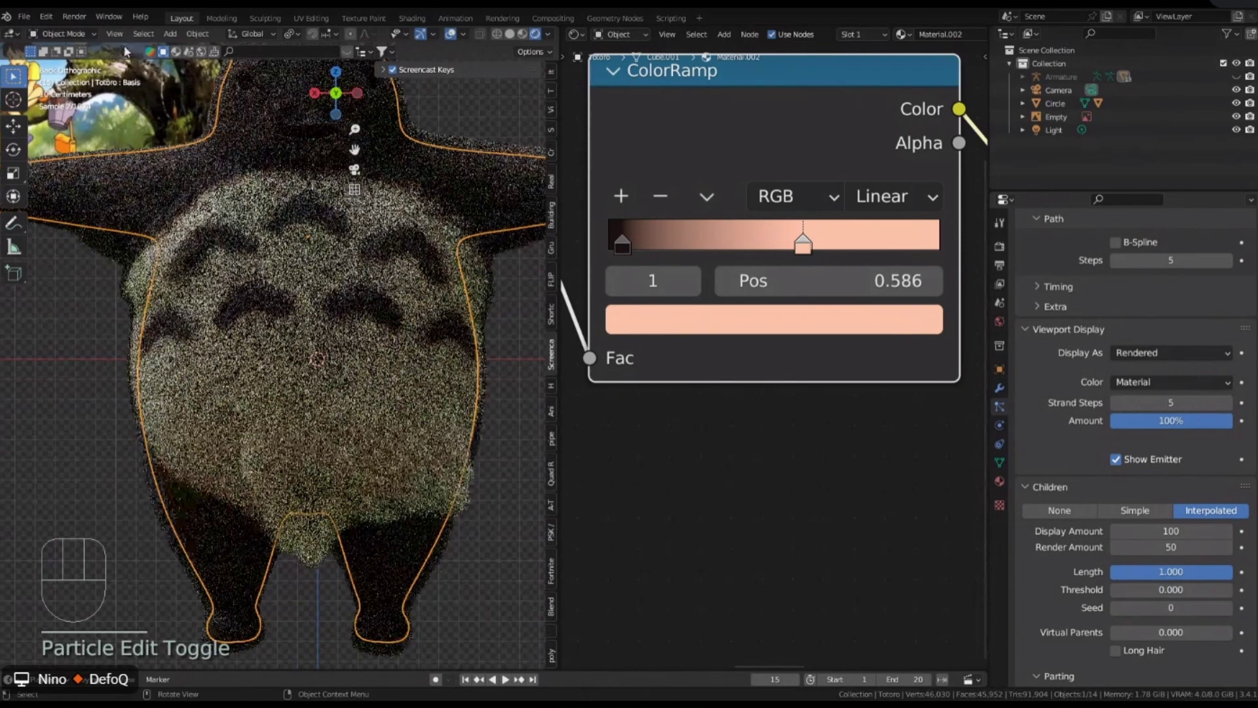
Light the scene with the table_mountain_1_4k.hdr environment and rotate its mapping to 1026° on Z
{"action": "scroll", "coordinate": [349, 309], "scroll_direction": "down", "scroll_amount": 5}
{"action": "left_click", "coordinate": [349, 309]}
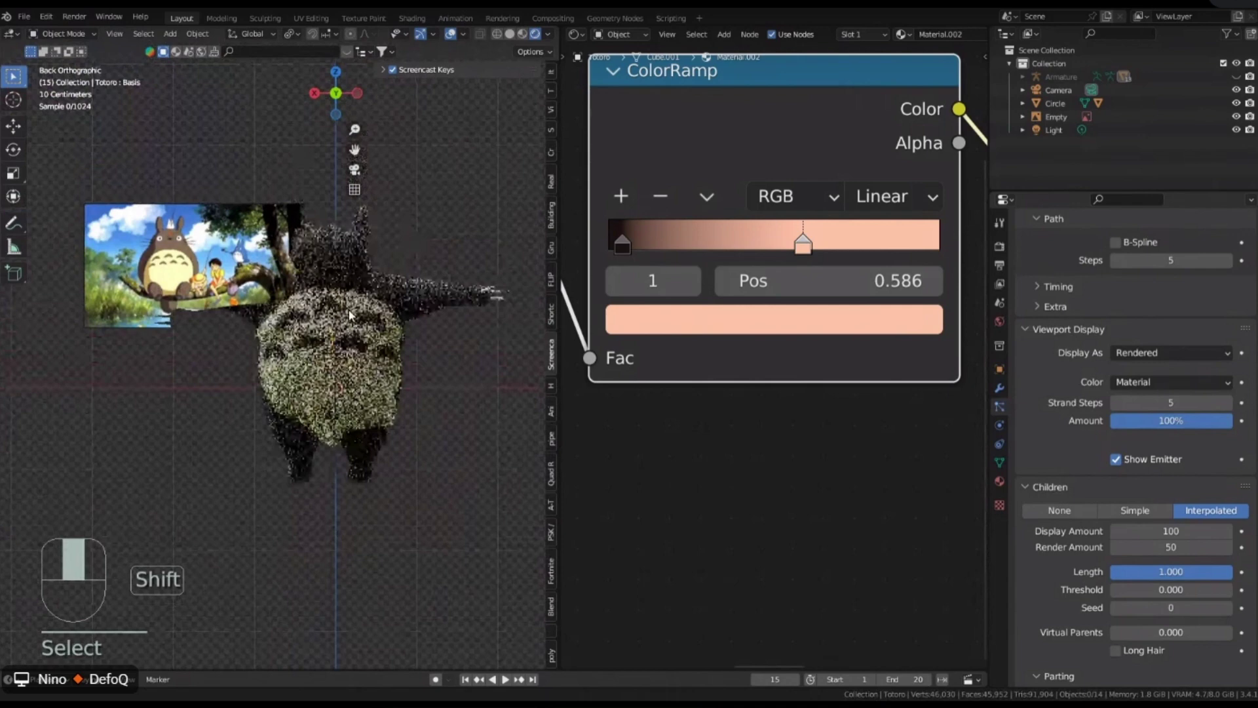
{"action": "scroll", "coordinate": [397, 310], "scroll_direction": "up", "scroll_amount": 3}
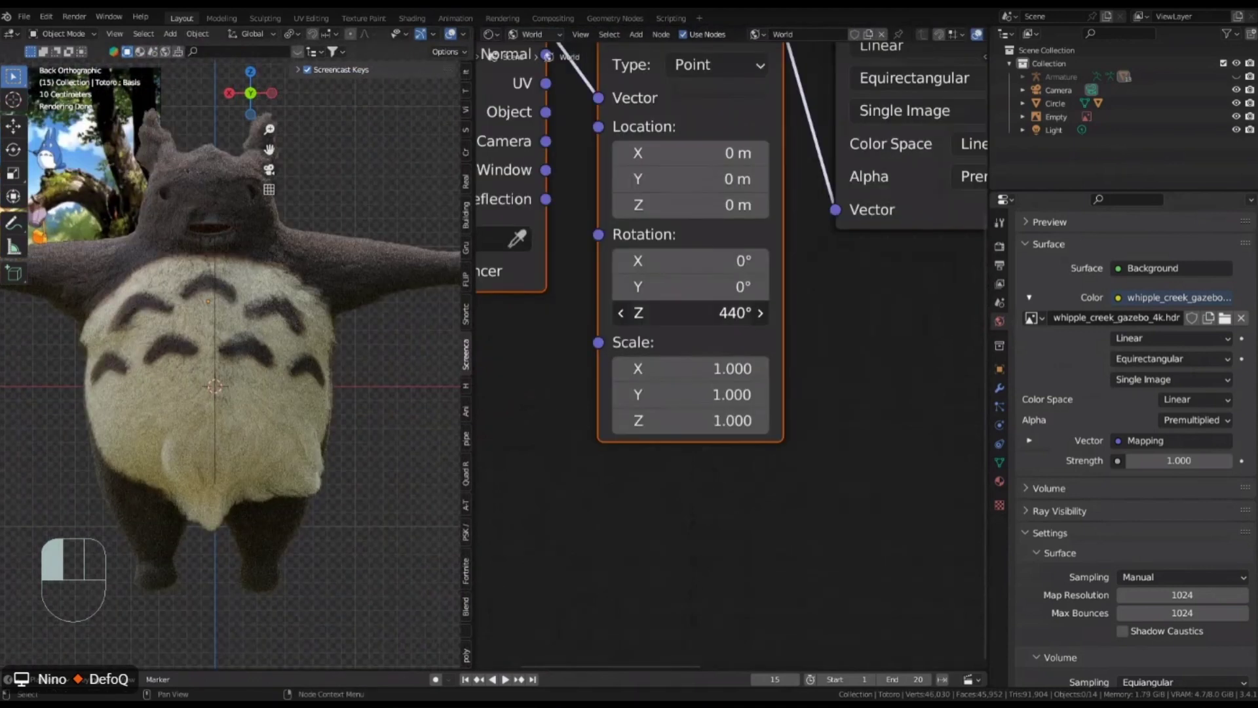
{"action": "left_click_drag", "start_coordinate": [690, 313], "coordinate": [721, 312]}
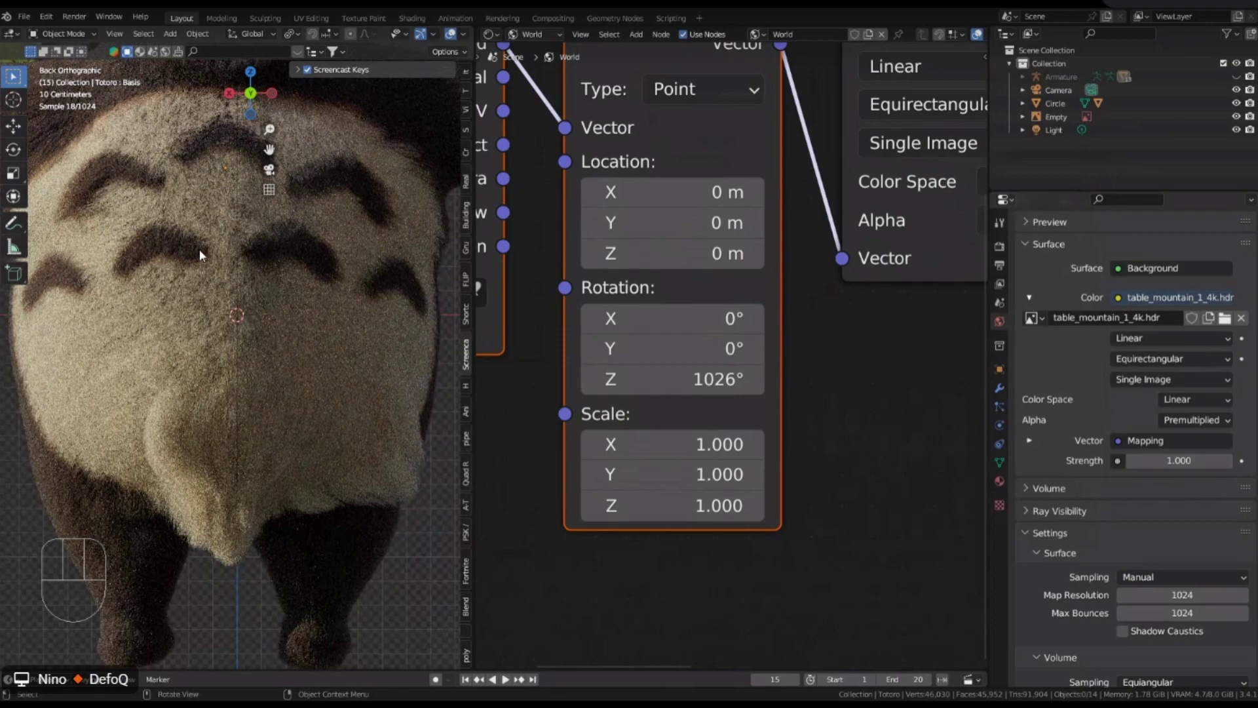
Examine the rendered fur on the belly, around the eye and over the whole body beside the reference image
{"action": "scroll", "coordinate": [253, 475], "scroll_direction": "up", "scroll_amount": 2}
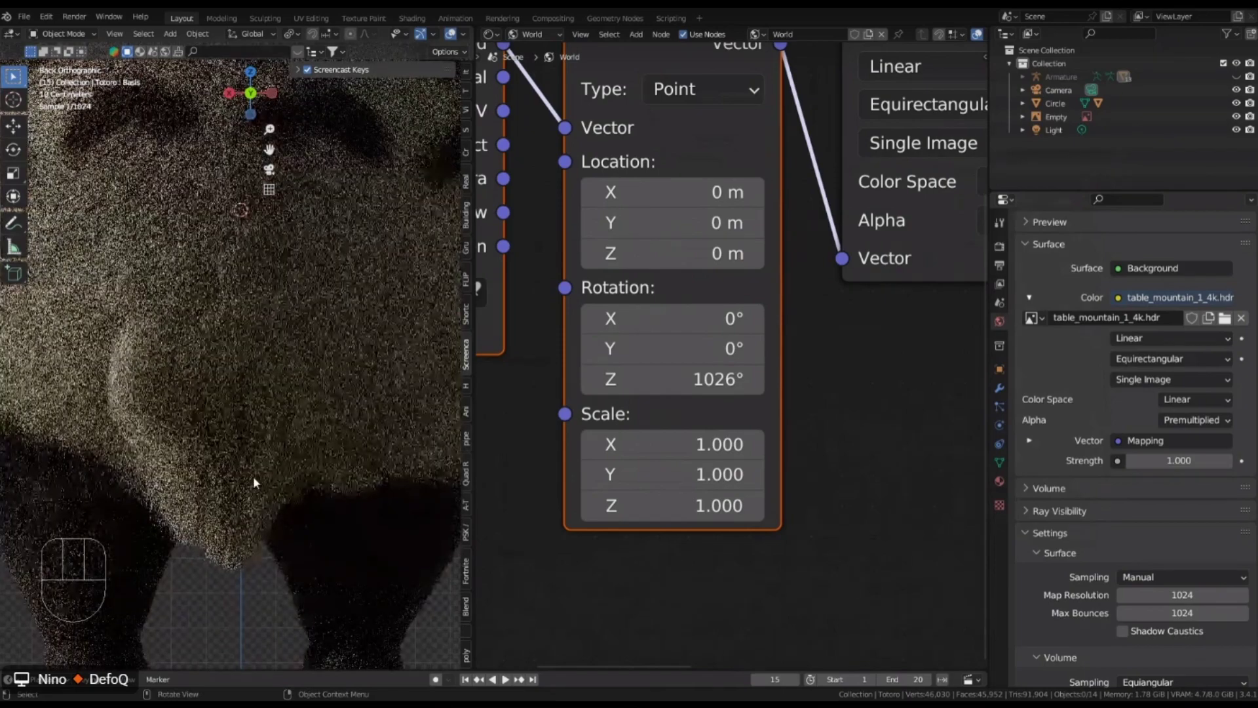
{"action": "scroll", "coordinate": [249, 411], "scroll_direction": "down", "scroll_amount": 3}
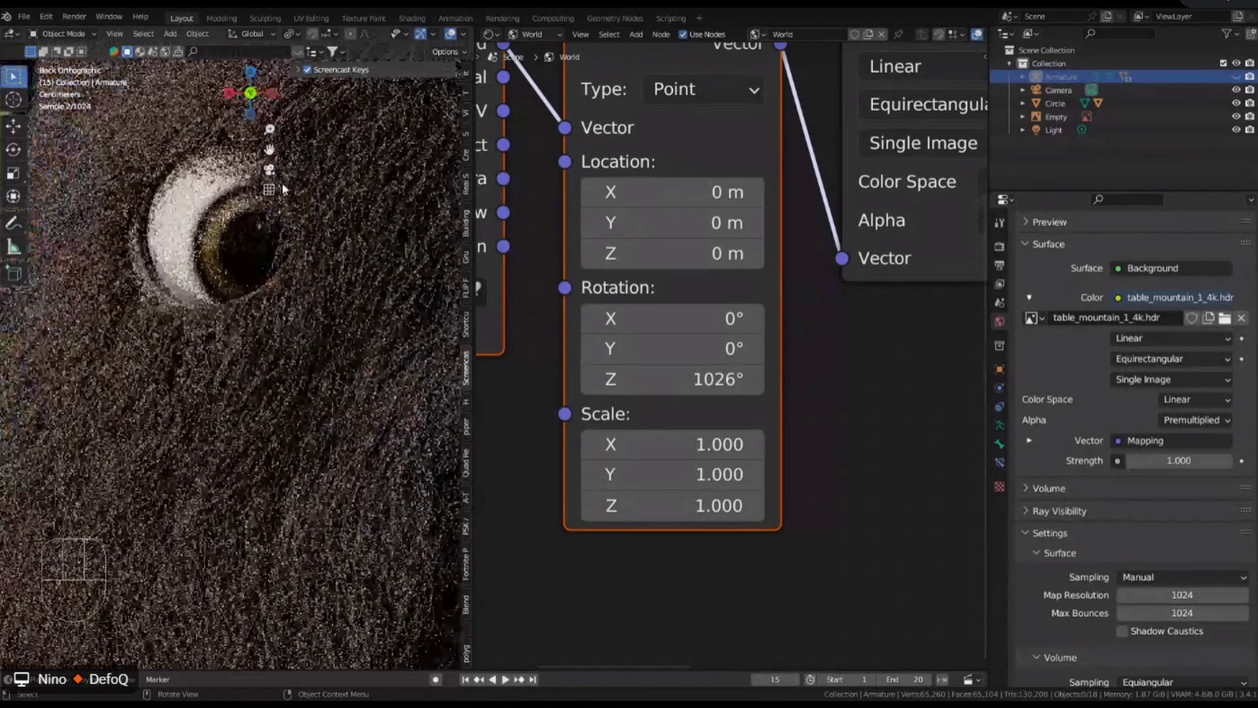
{"action": "scroll", "coordinate": [269, 310], "scroll_direction": "down", "scroll_amount": 10}
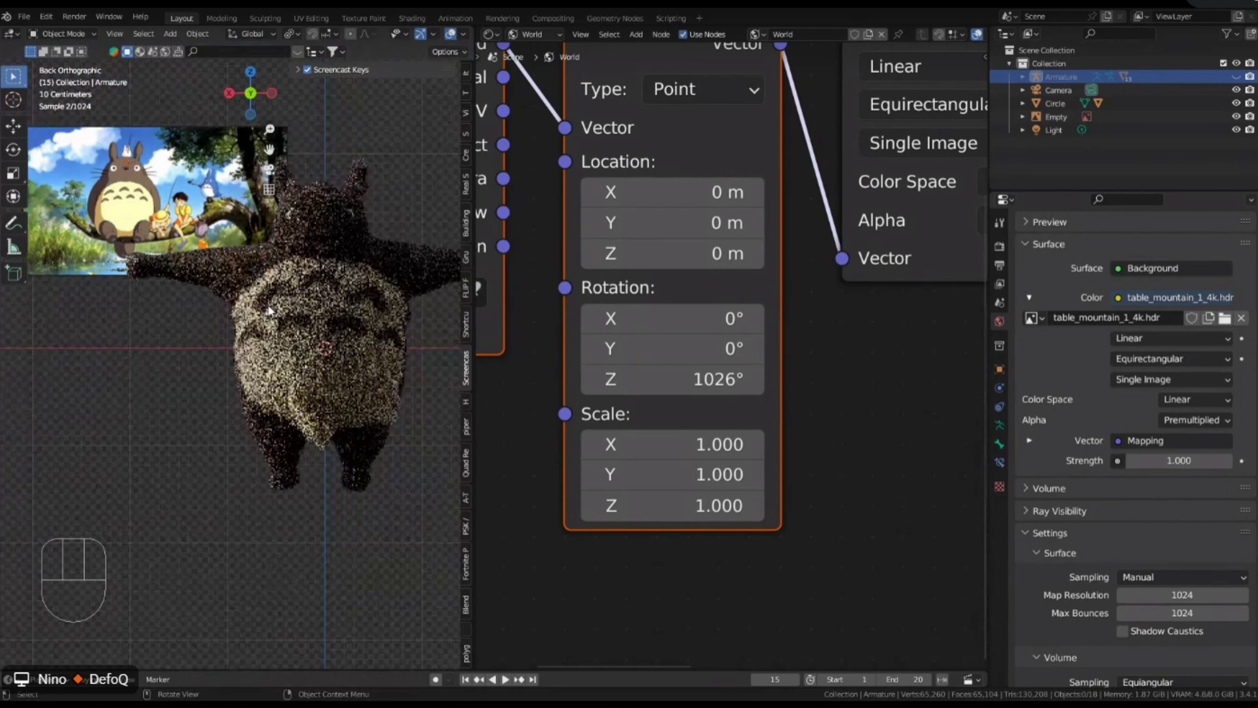
{"action": "scroll", "coordinate": [268, 310], "scroll_direction": "up", "scroll_amount": 5}
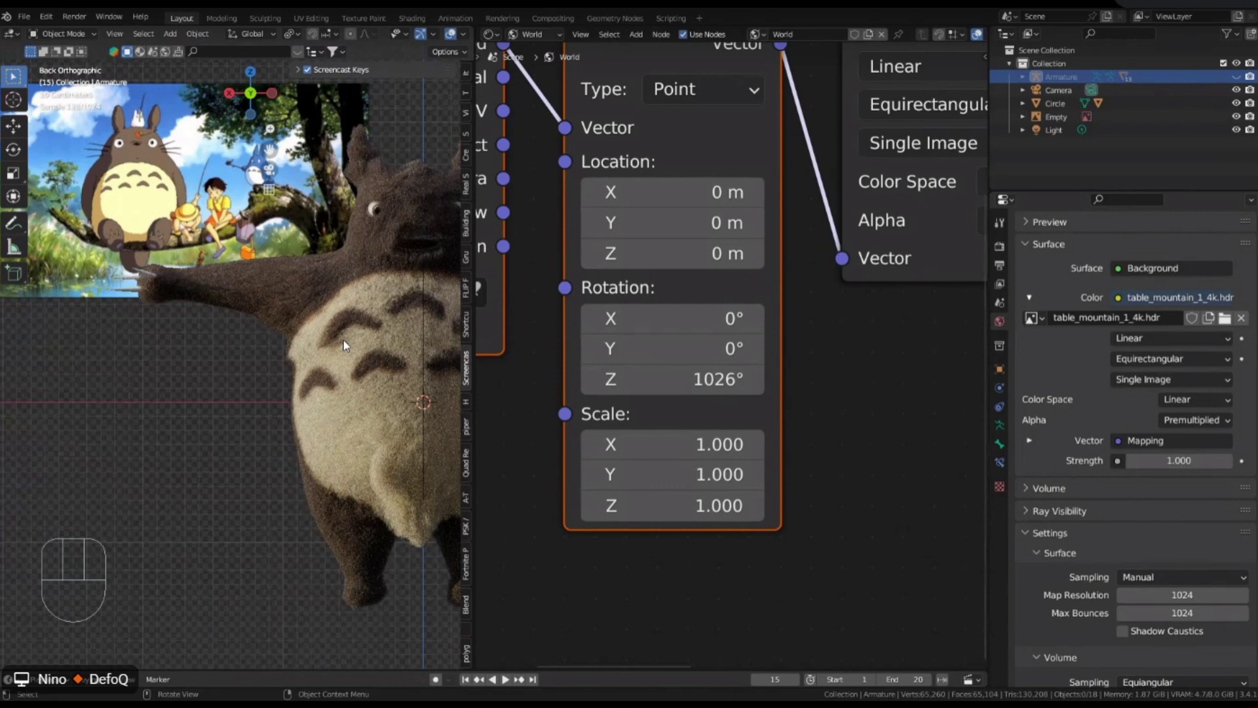
Widen the 3D viewport, switch it to Solid shading and select the Totoro
{"action": "left_click_drag", "start_coordinate": [470, 197], "coordinate": [762, 53]}
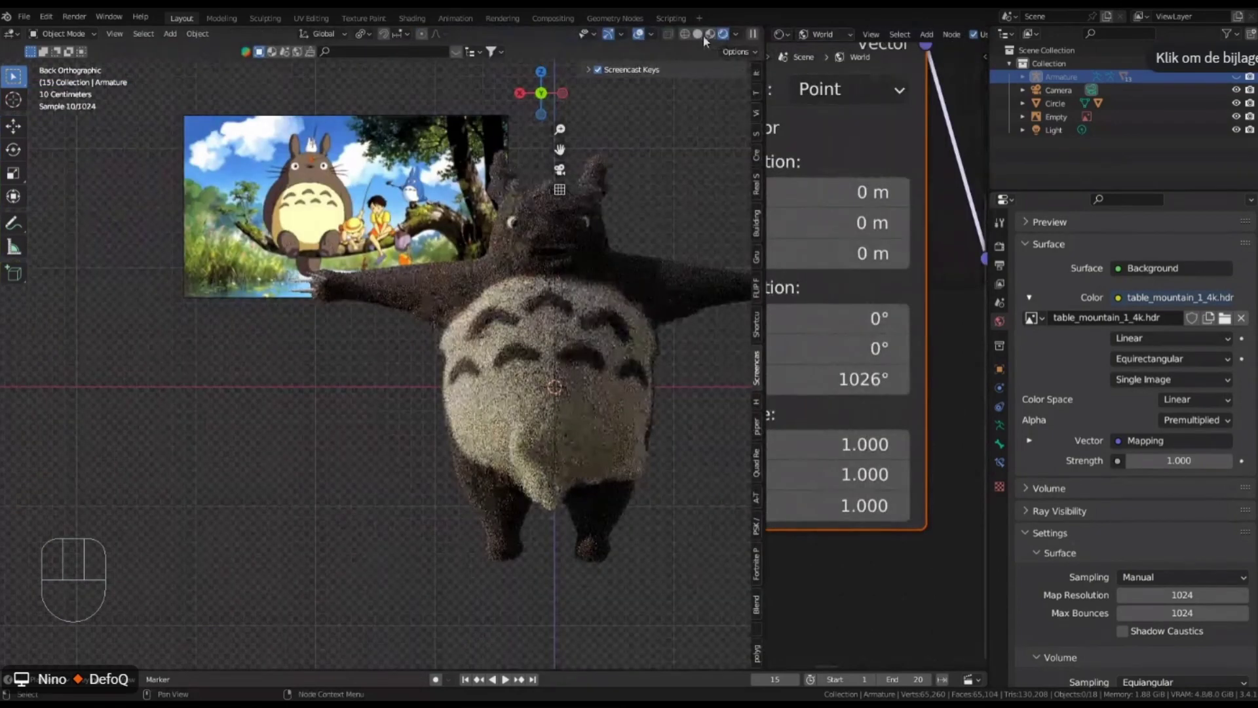
{"action": "left_click", "coordinate": [698, 34]}
{"action": "left_click", "coordinate": [515, 269]}
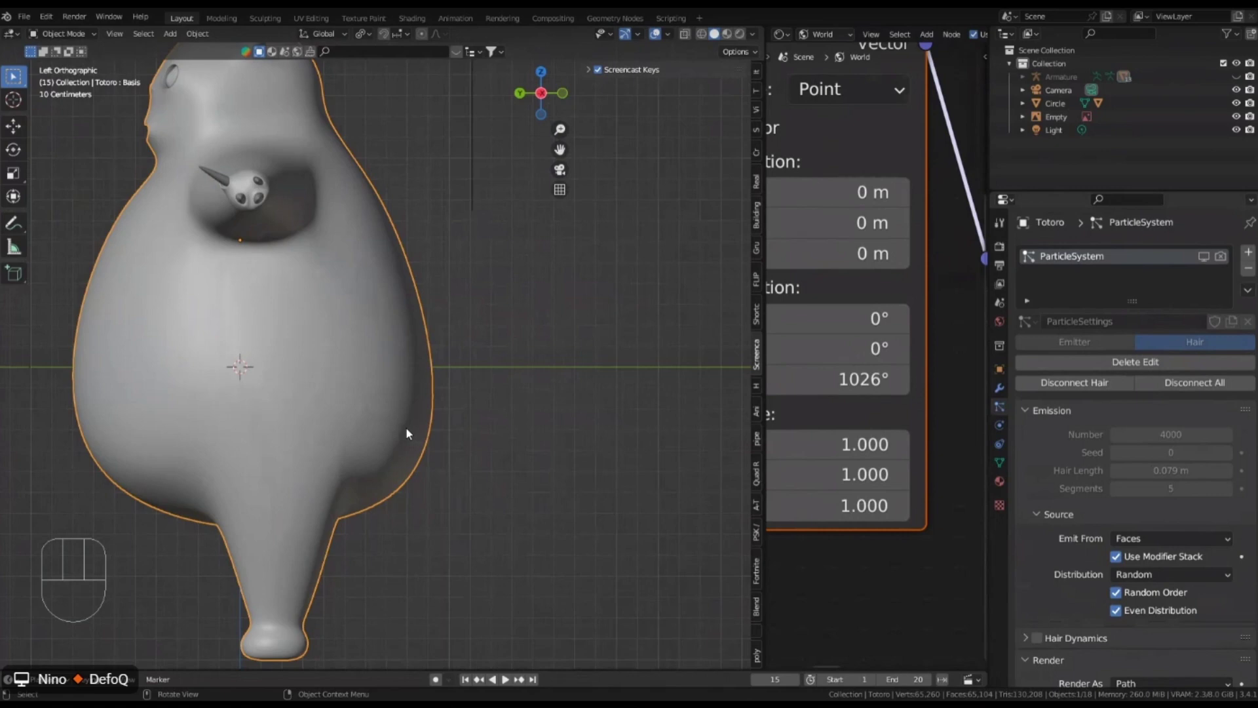
Examine the Totoro mesh and its seams around the ears and head in Edit Mode, and return to Object Mode in back view
{"action": "key", "text": "ctrl+KP_1"}
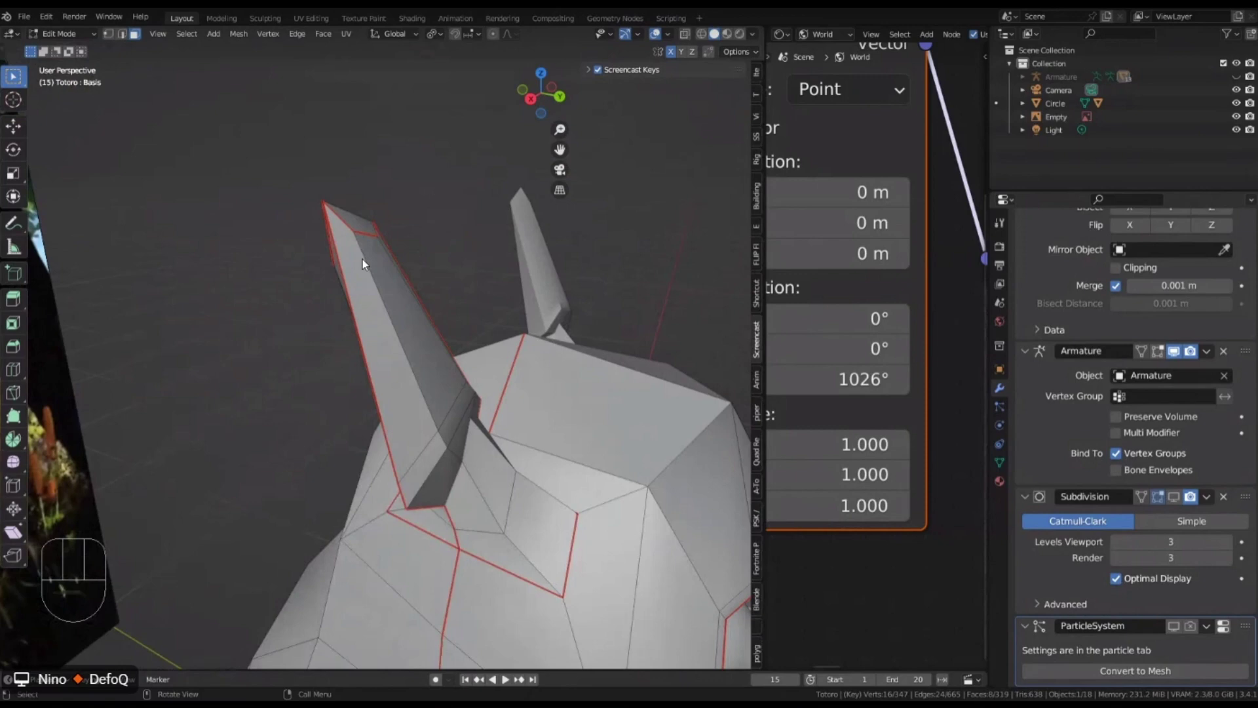
{"action": "middle_click_drag", "start_coordinate": [363, 258], "coordinate": [320, 263]}
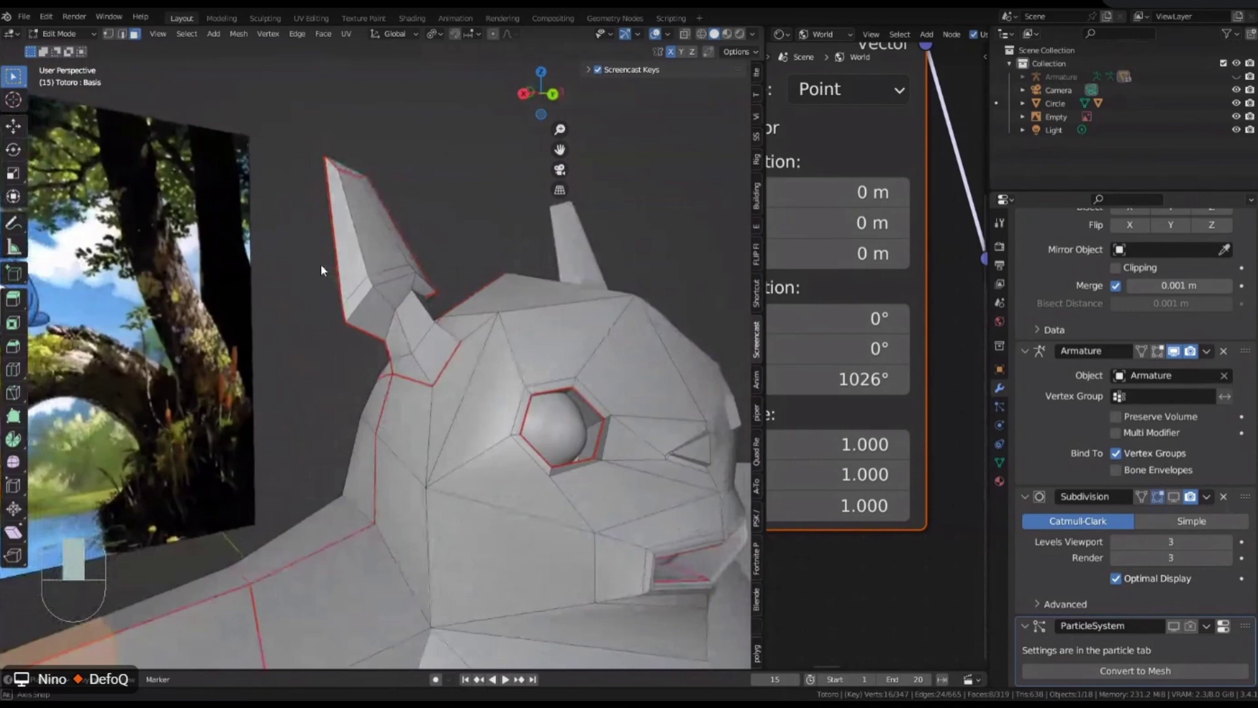
{"action": "middle_click_drag", "start_coordinate": [321, 263], "coordinate": [433, 316]}
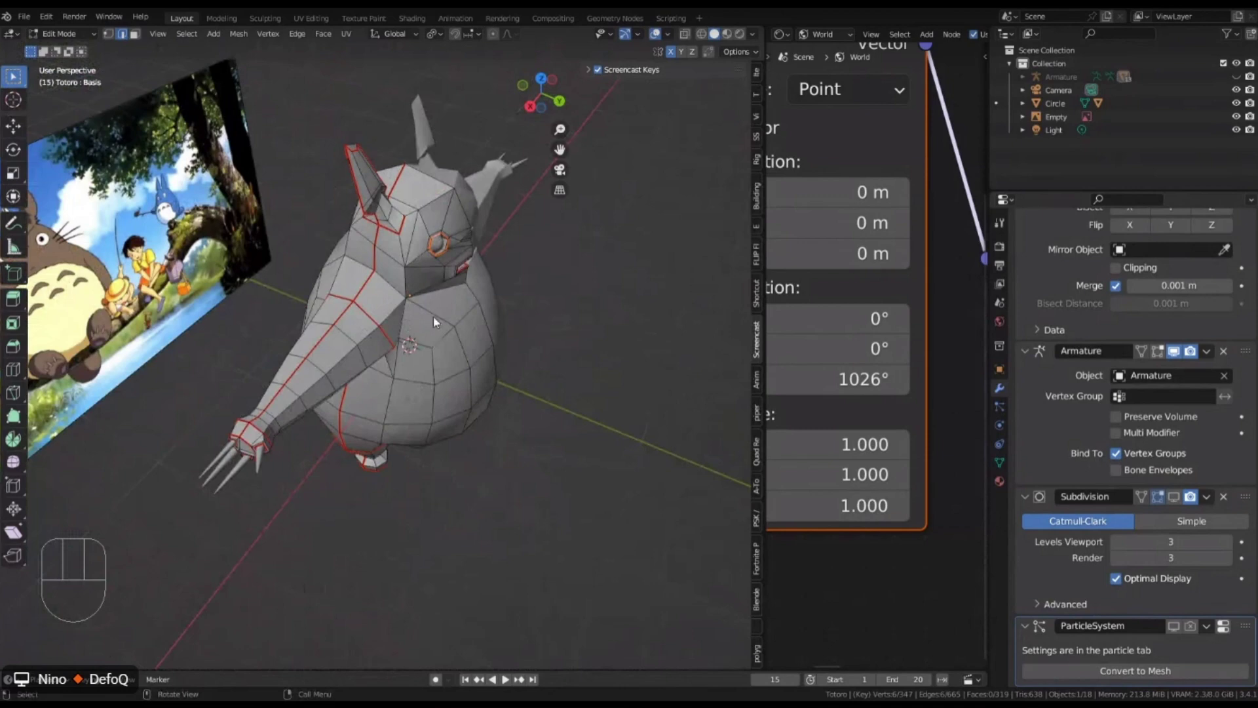
{"action": "key", "text": "Tab"}
{"action": "key", "text": "ctrl+KP_1"}
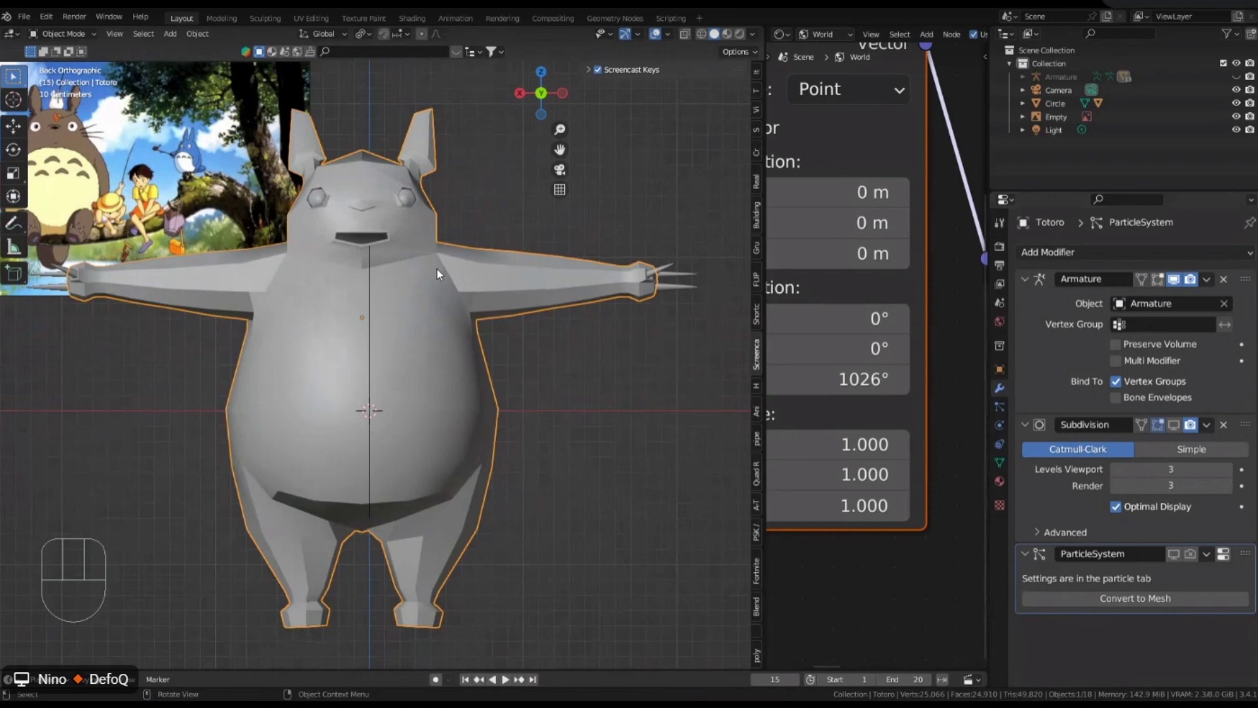
In Pose Mode, test the arm rig by moving the hand IK bone of each arm, cancelling the moves
{"action": "key", "text": "ctrl+Tab"}
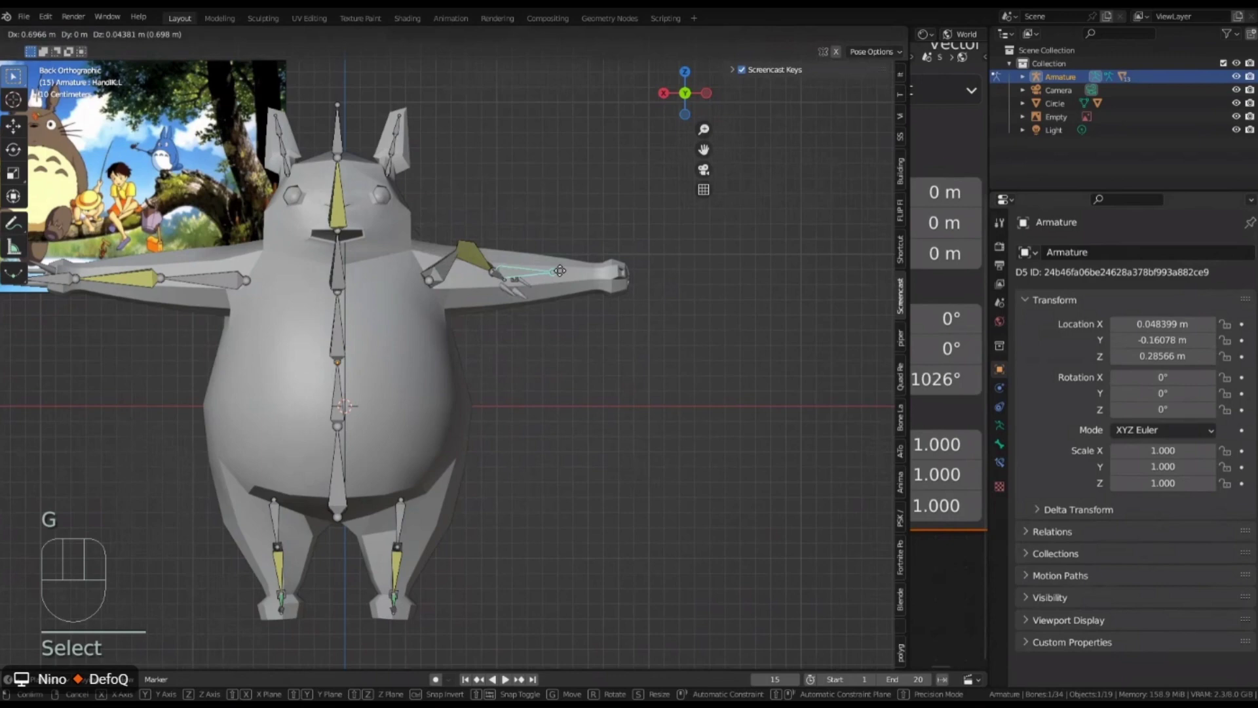
{"action": "right_click", "coordinate": [559, 271]}
{"action": "left_click", "coordinate": [49, 272]}
{"action": "key", "text": "g"}
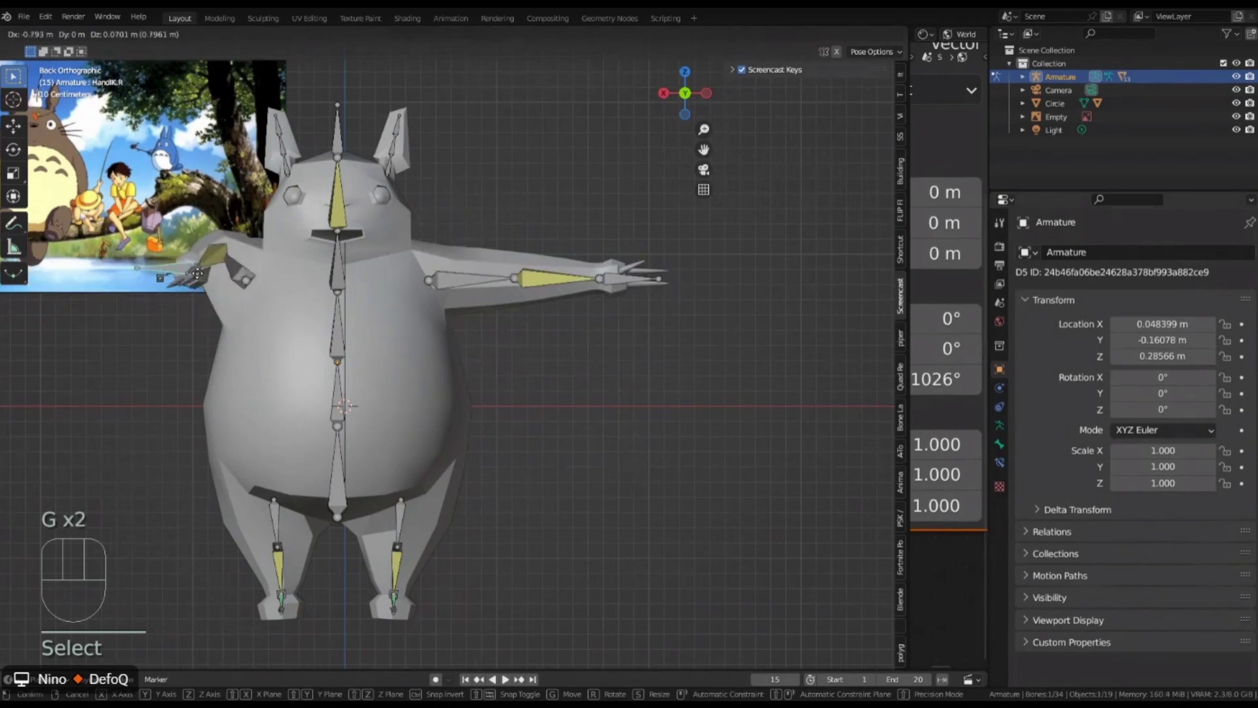
{"action": "key", "text": "g"}
{"action": "right_click", "coordinate": [986, 392]}
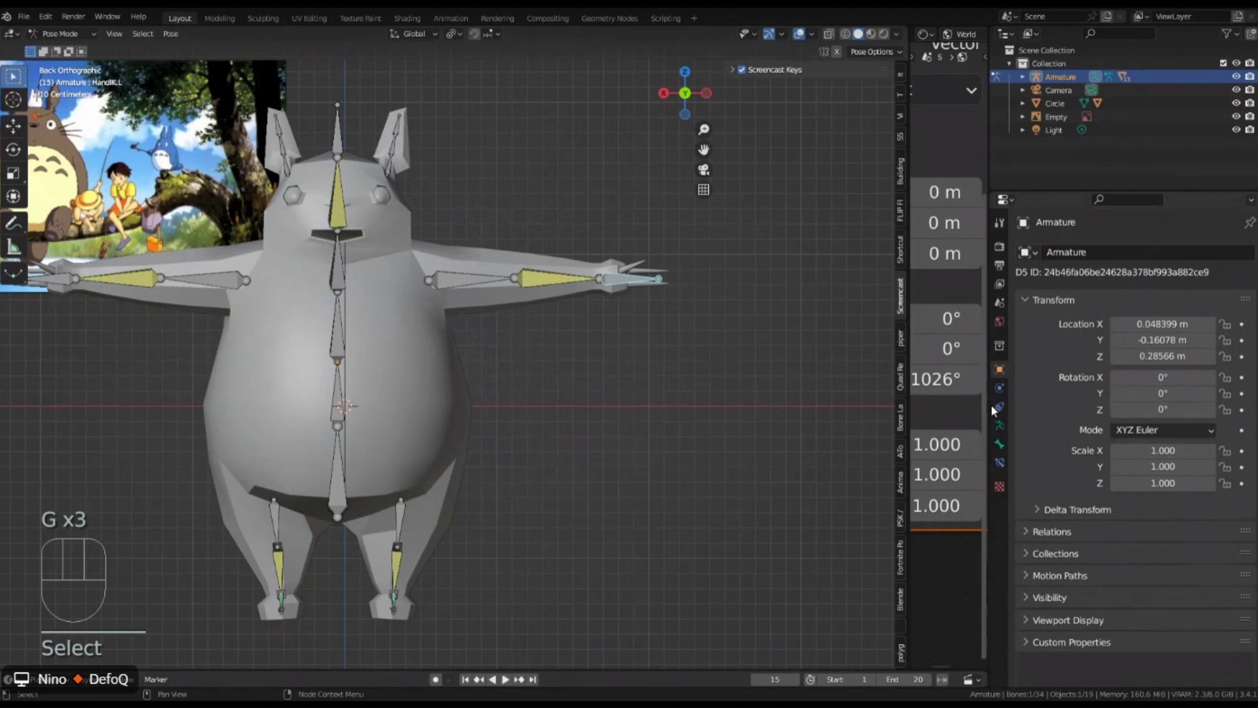
Return to Object Mode, select the Totoro body and open its hair particle system settings
{"action": "left_click", "coordinate": [524, 324]}
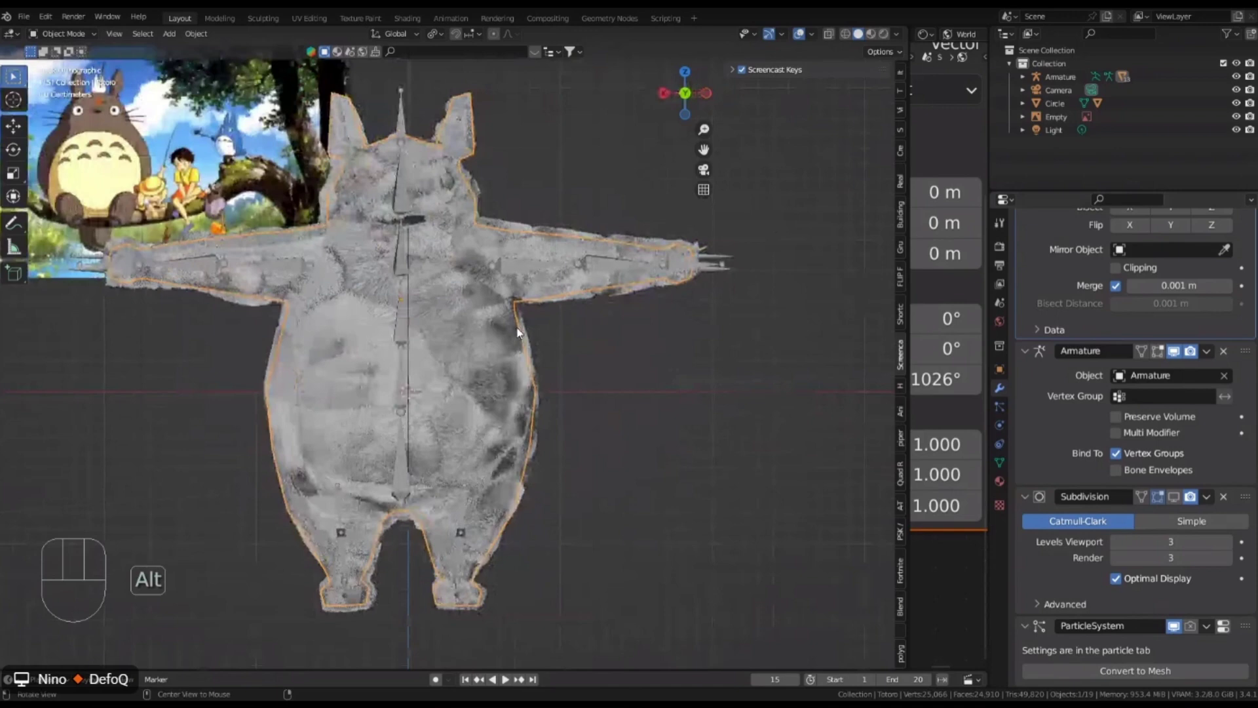
{"action": "scroll", "coordinate": [518, 332], "scroll_direction": "up", "scroll_amount": 2}
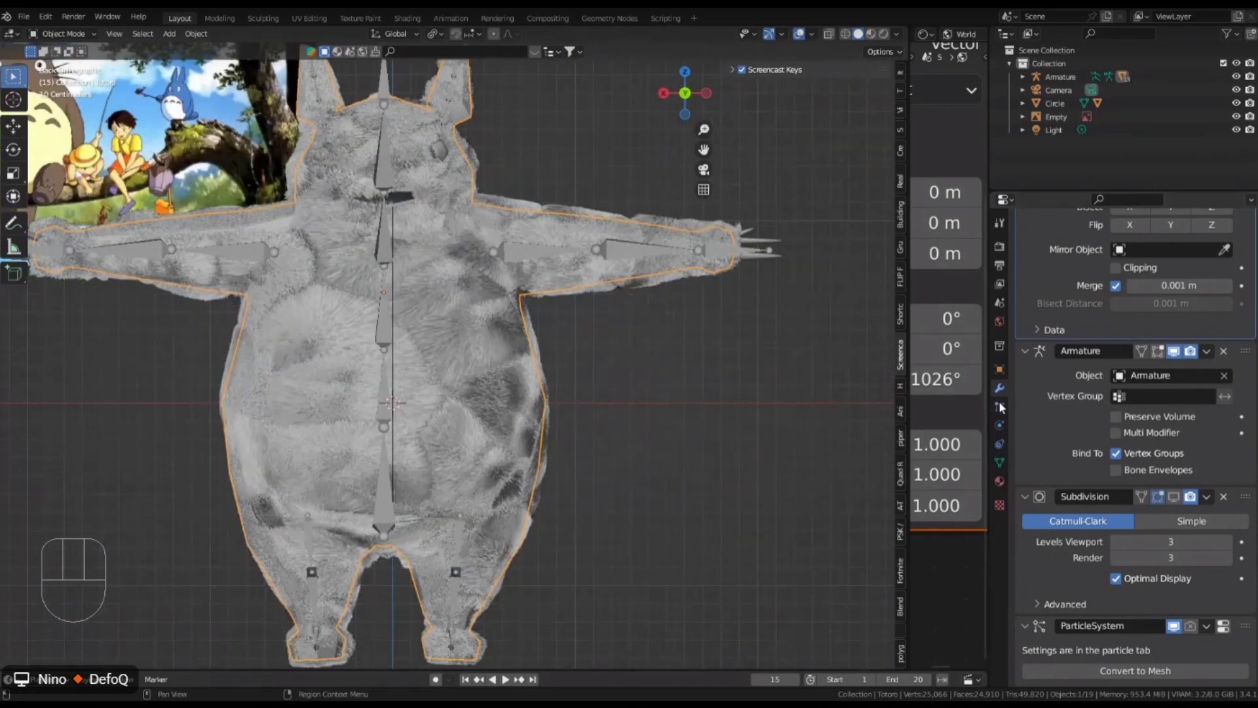
{"action": "left_click", "coordinate": [1000, 406]}
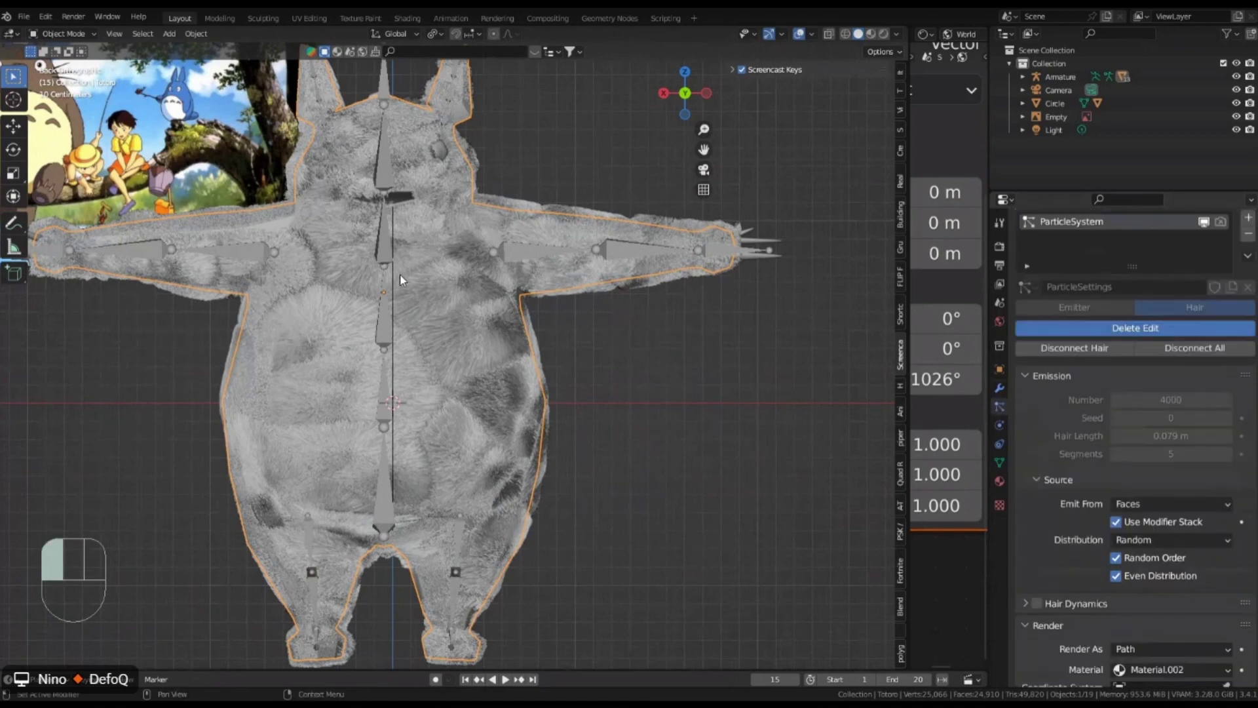